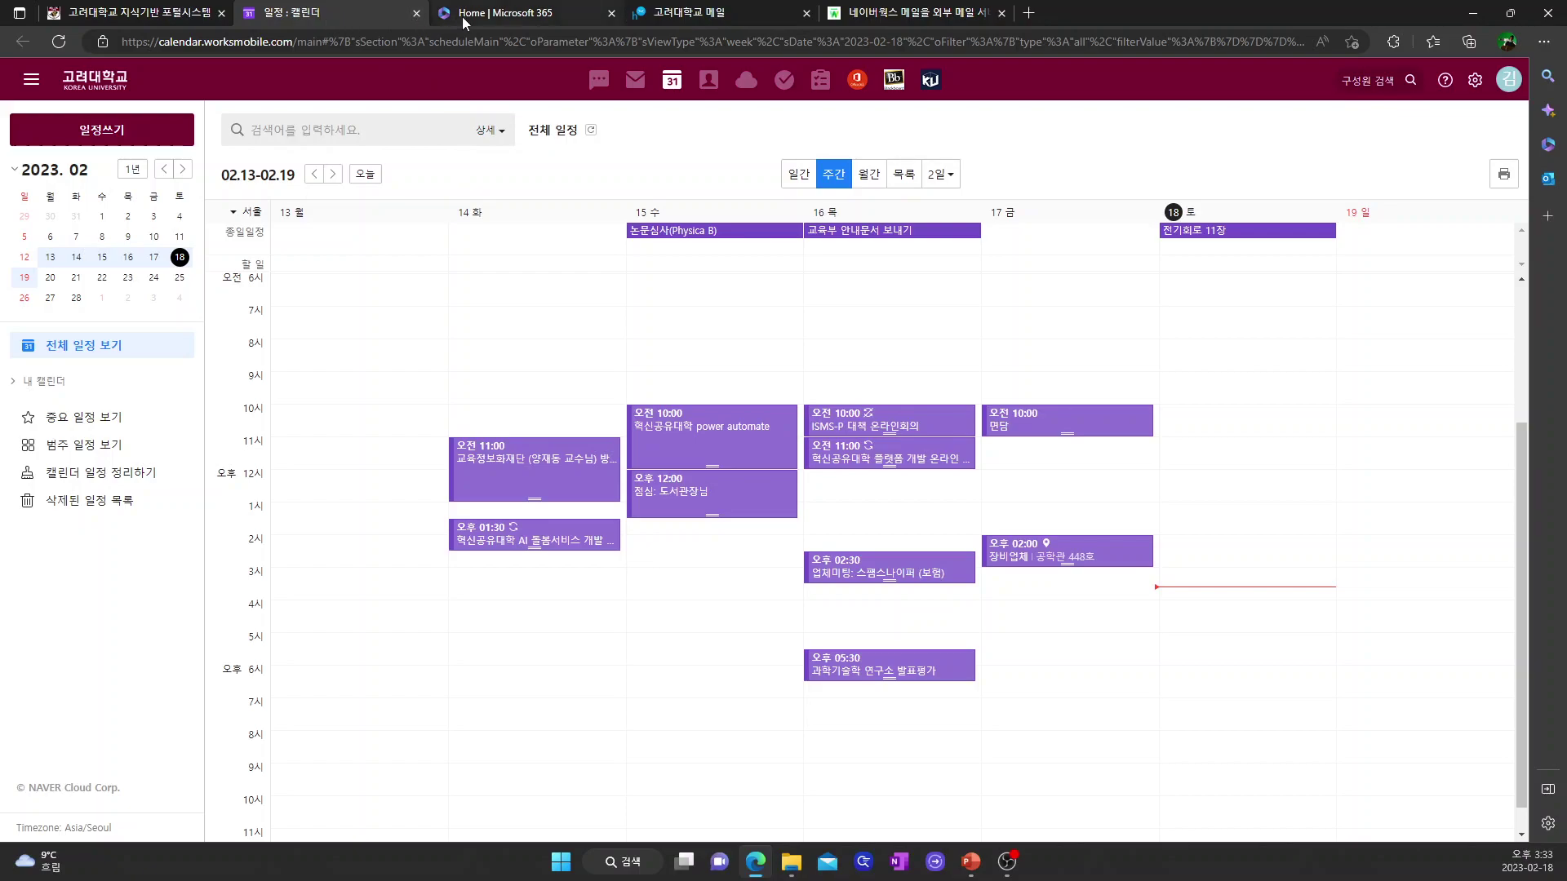
# - Open Forms from the Microsoft 365 productivity apps and start a new untitled quiz
pyautogui.click(486, 17)
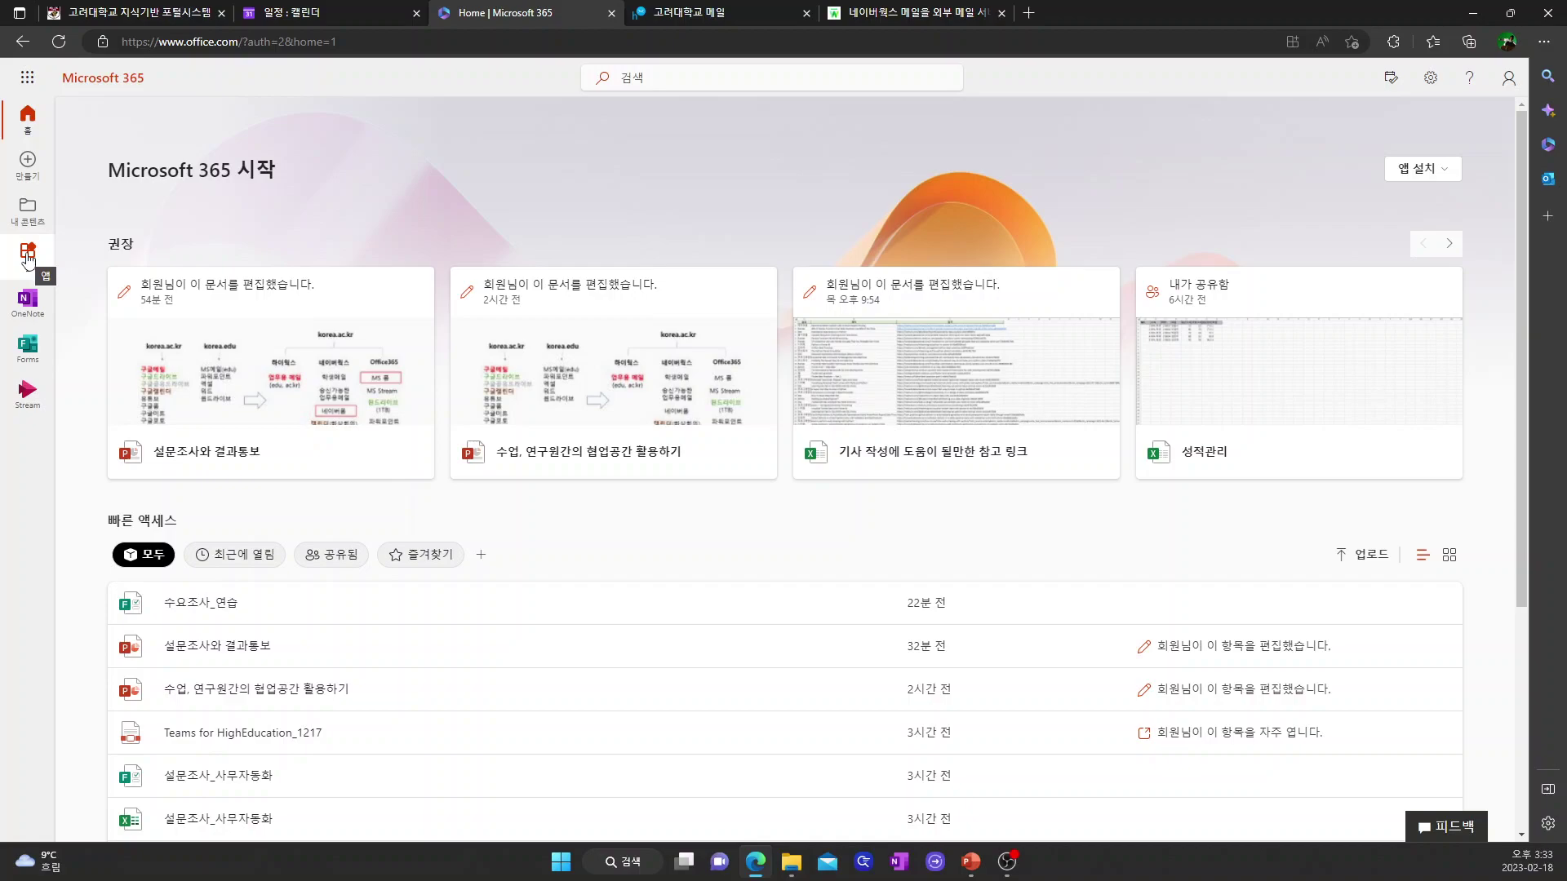
pyautogui.click(27, 259)
pyautogui.scroll(-3, 1221, 507)
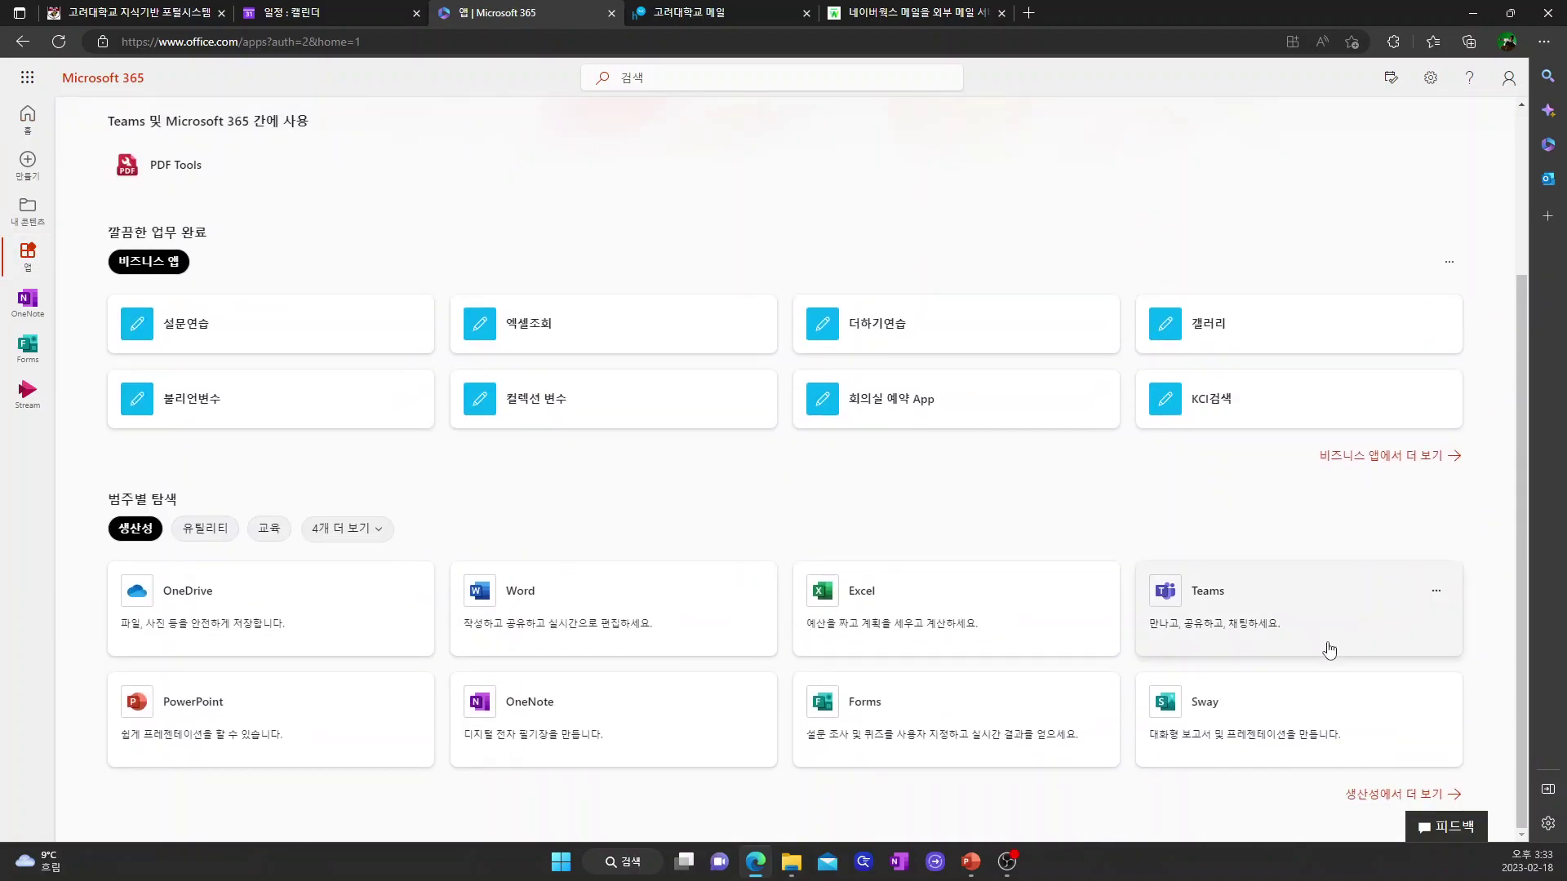
pyautogui.click(1372, 796)
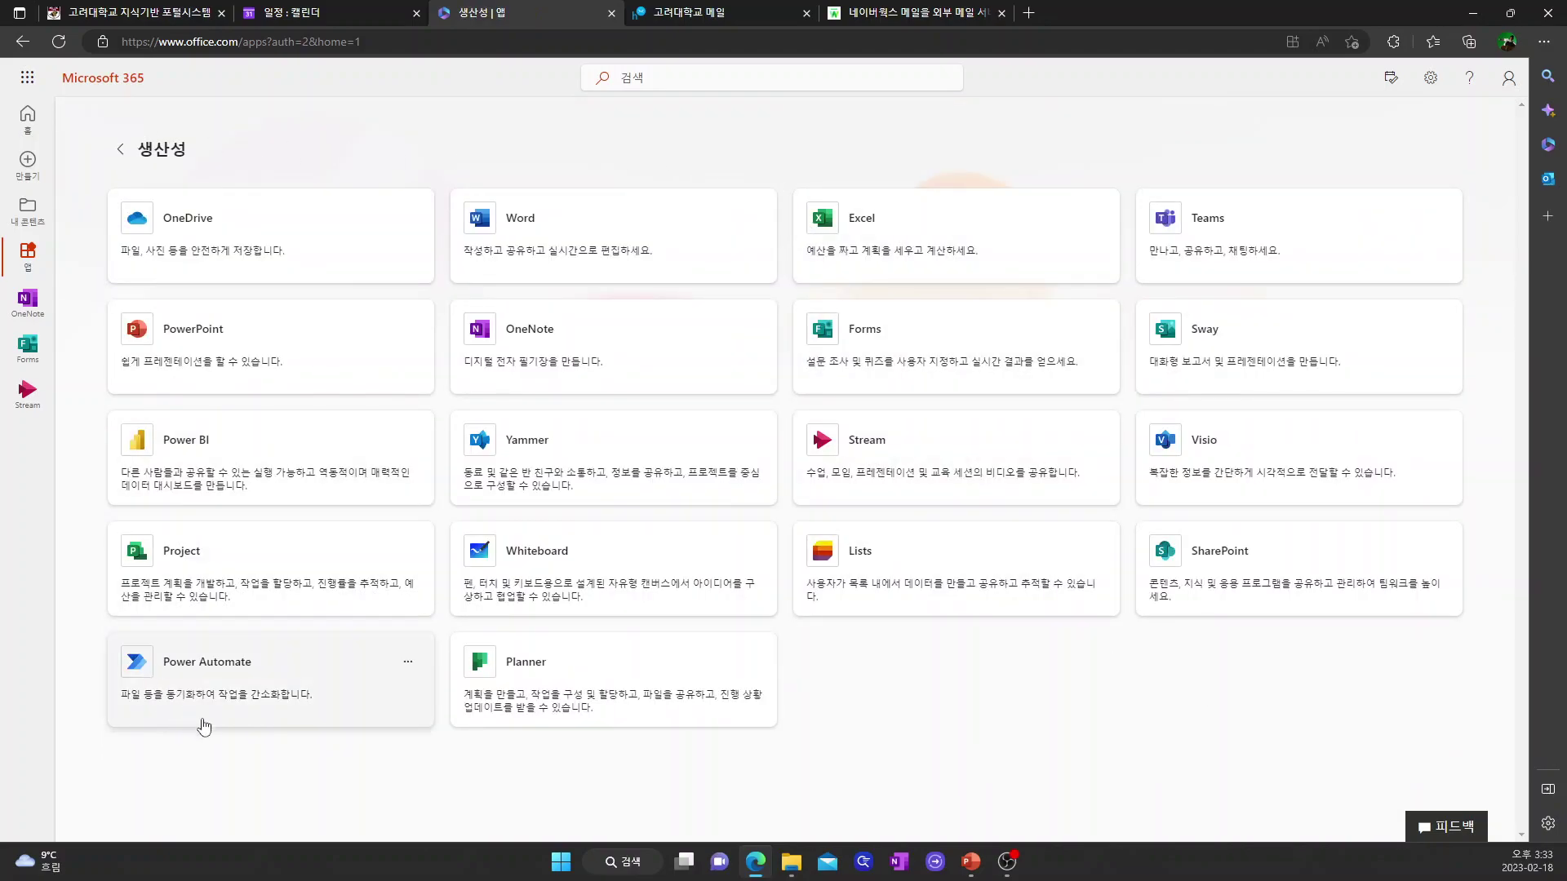
pyautogui.click(872, 334)
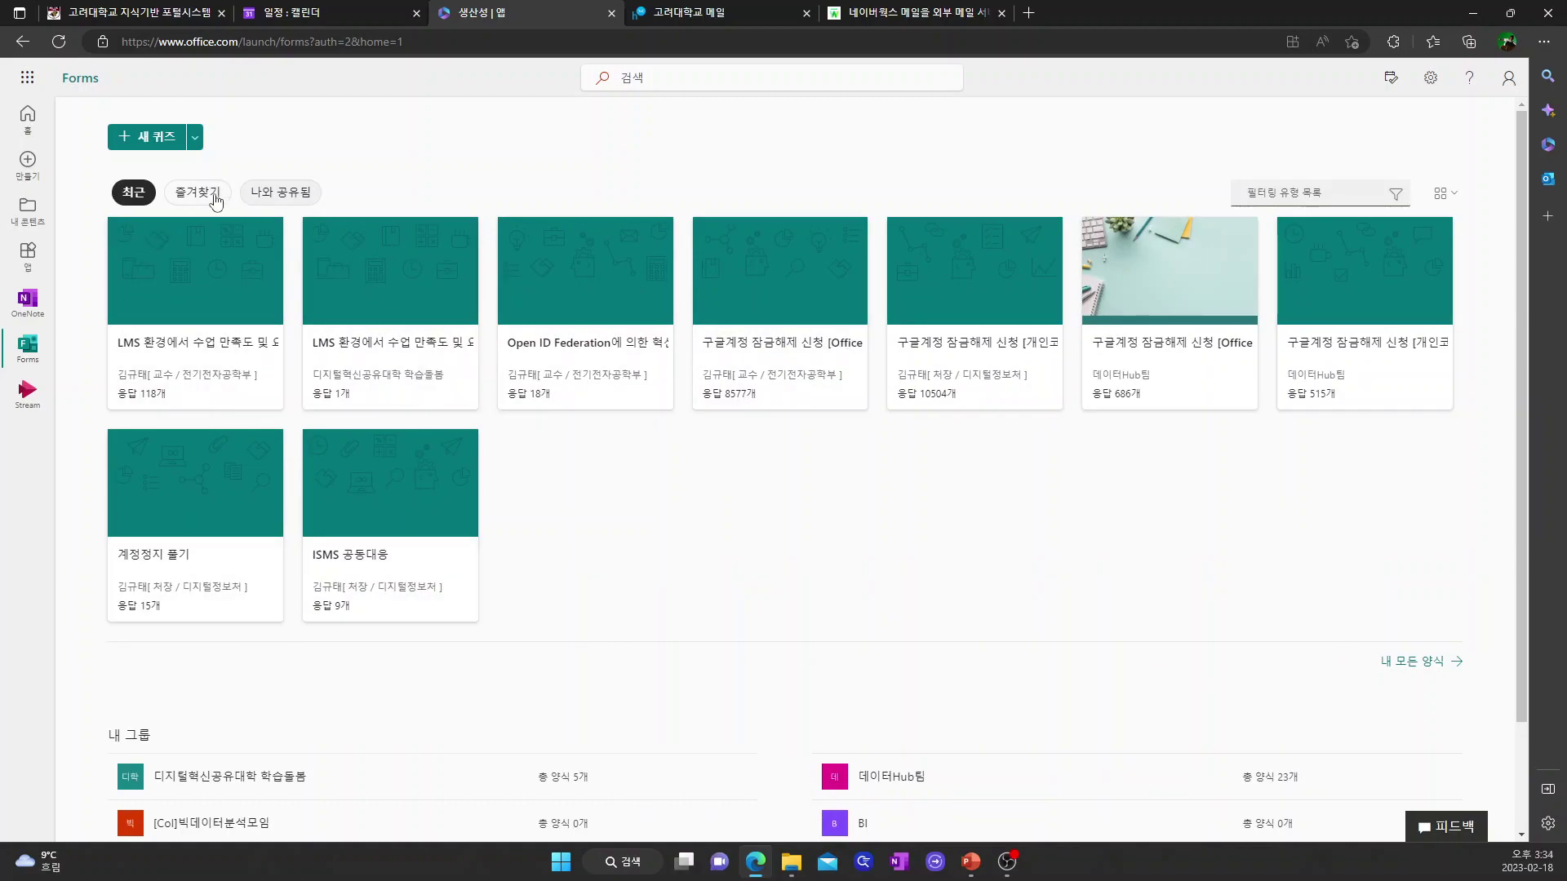
pyautogui.click(160, 148)
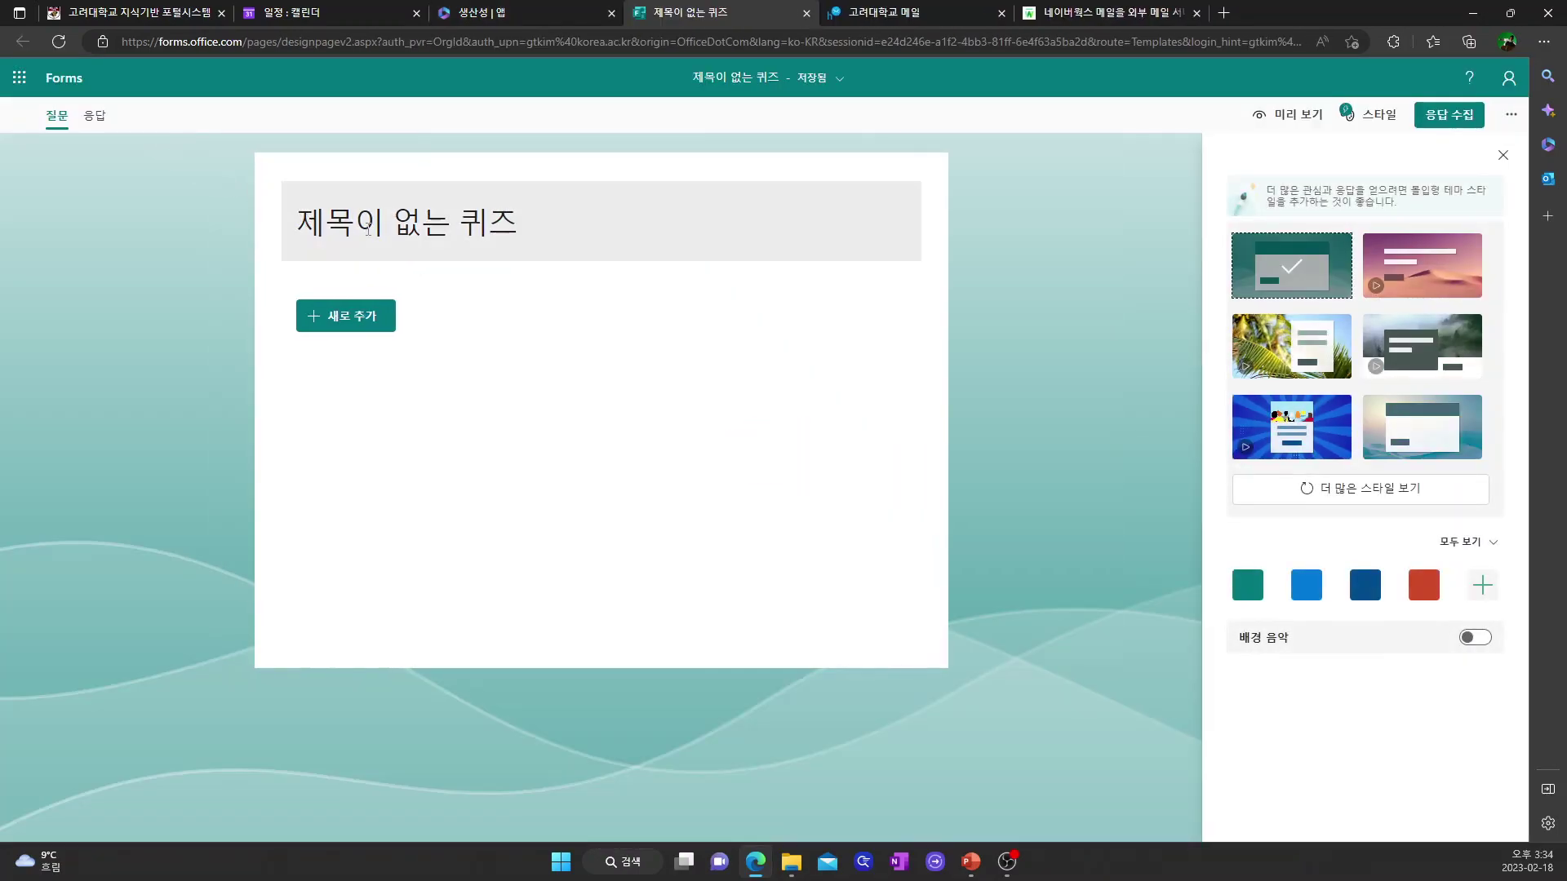
# - Title the quiz 수요조사_과제
pyautogui.click(380, 229)
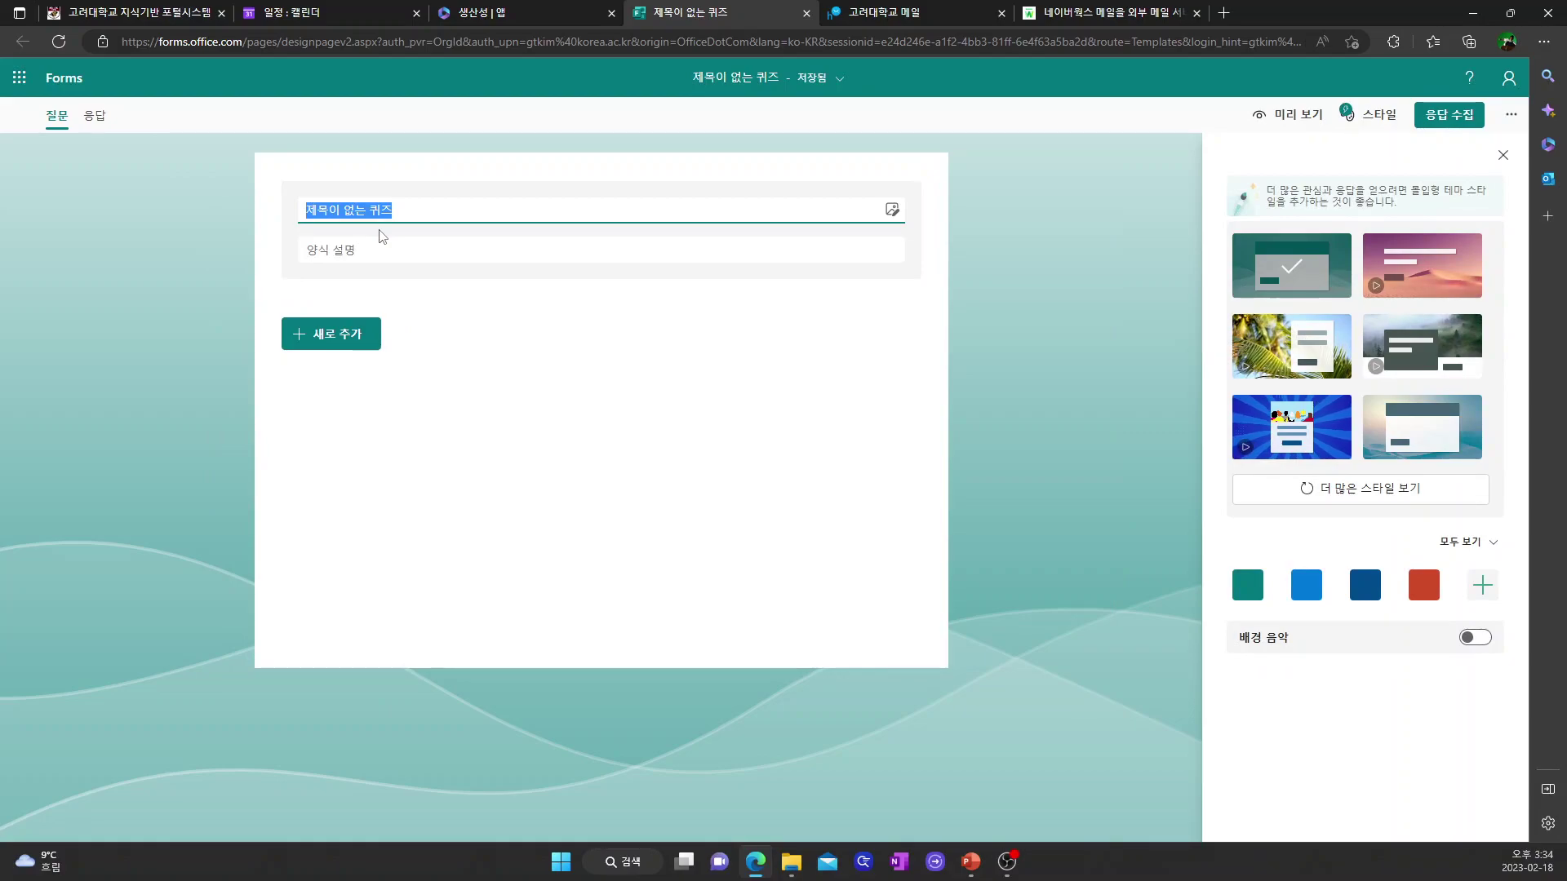
pyautogui.write('수요조사_수업=')
pyautogui.press('BackSpace')
pyautogui.press('BackSpace')
pyautogui.press('BackSpace')
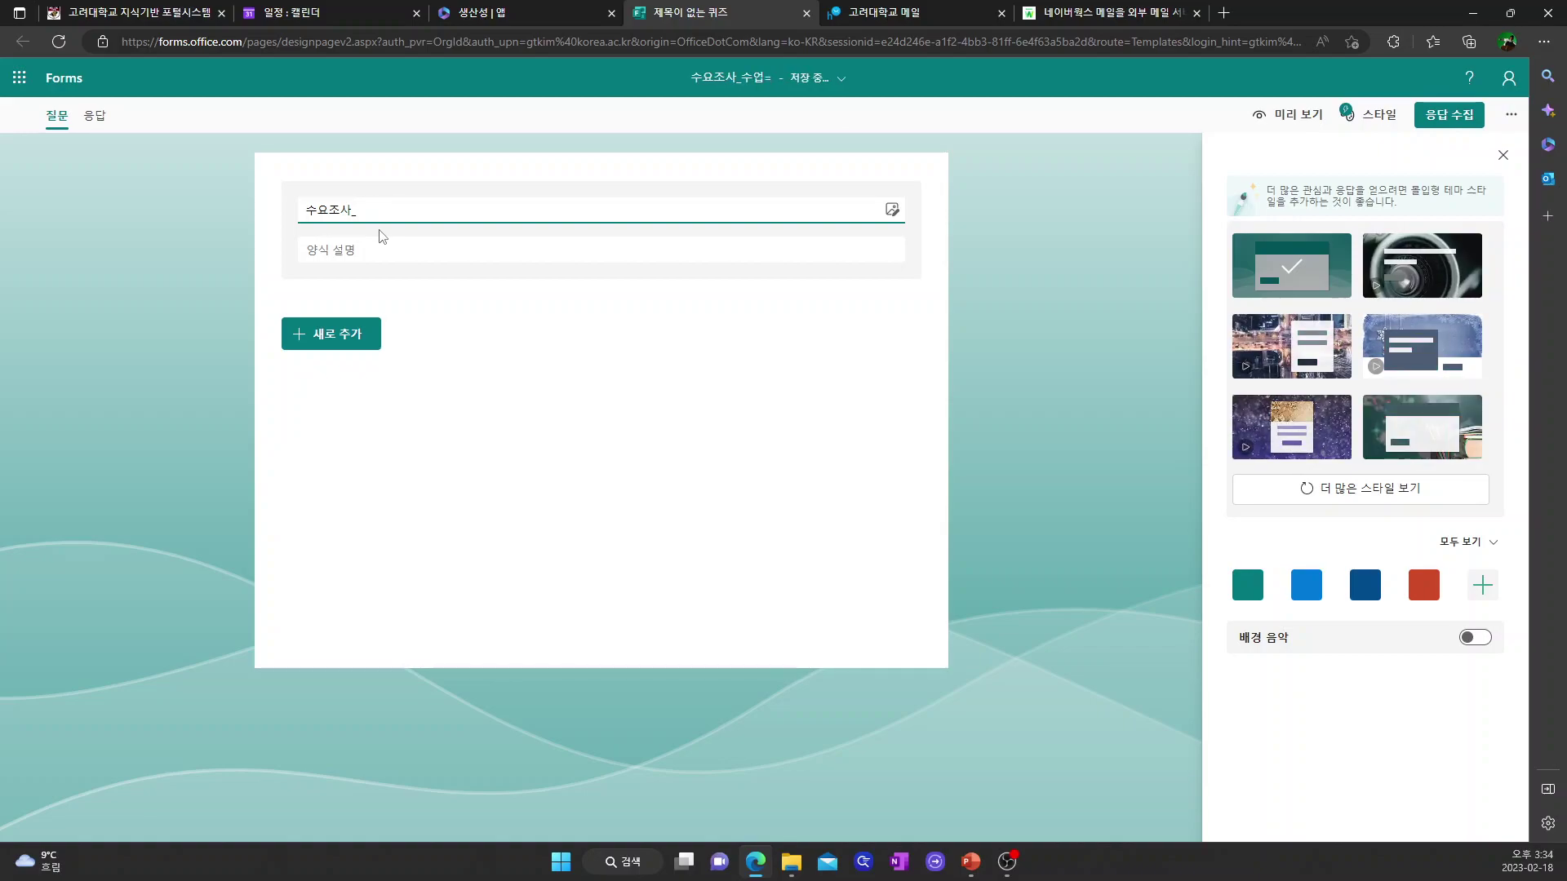
pyautogui.write('과제')
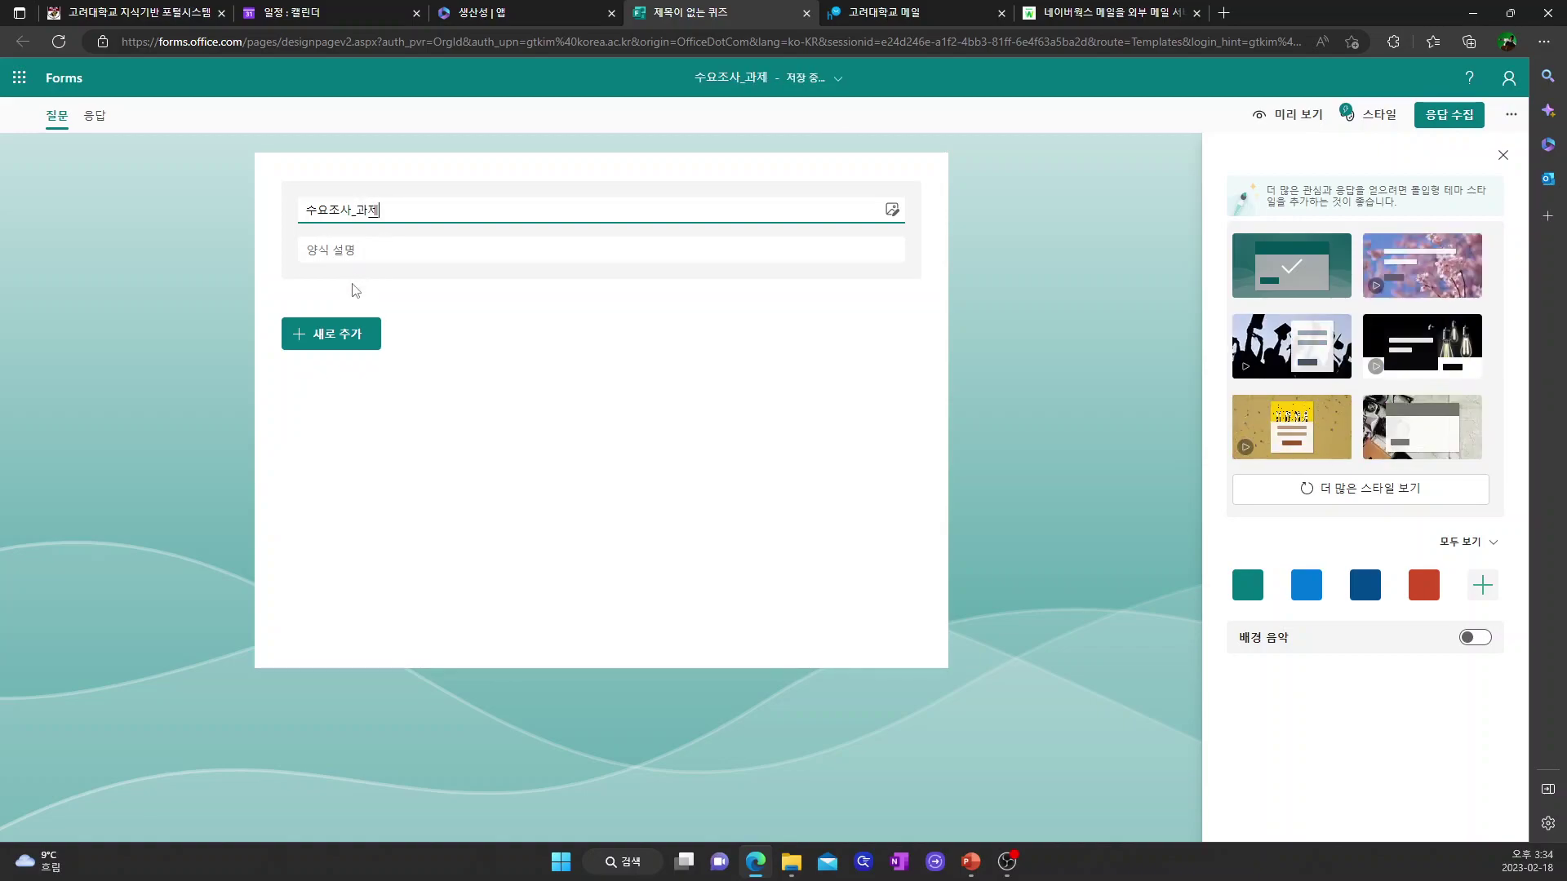
# - Add two text questions, 이름 and 이메일, then bring up more question types for a third
pyautogui.click(335, 334)
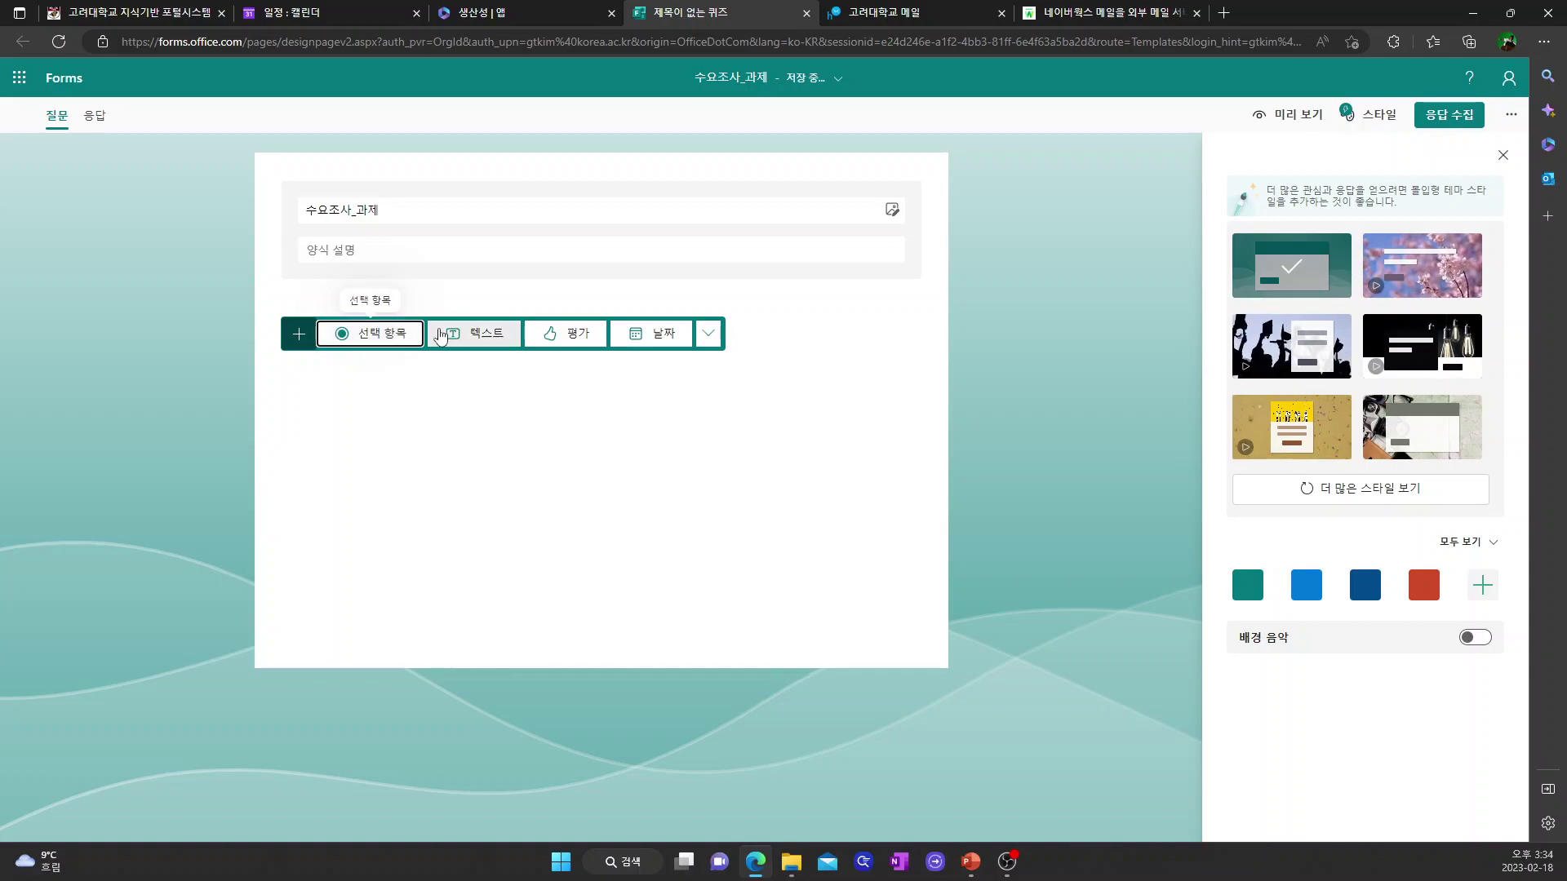
pyautogui.click(479, 337)
pyautogui.write('이름름')
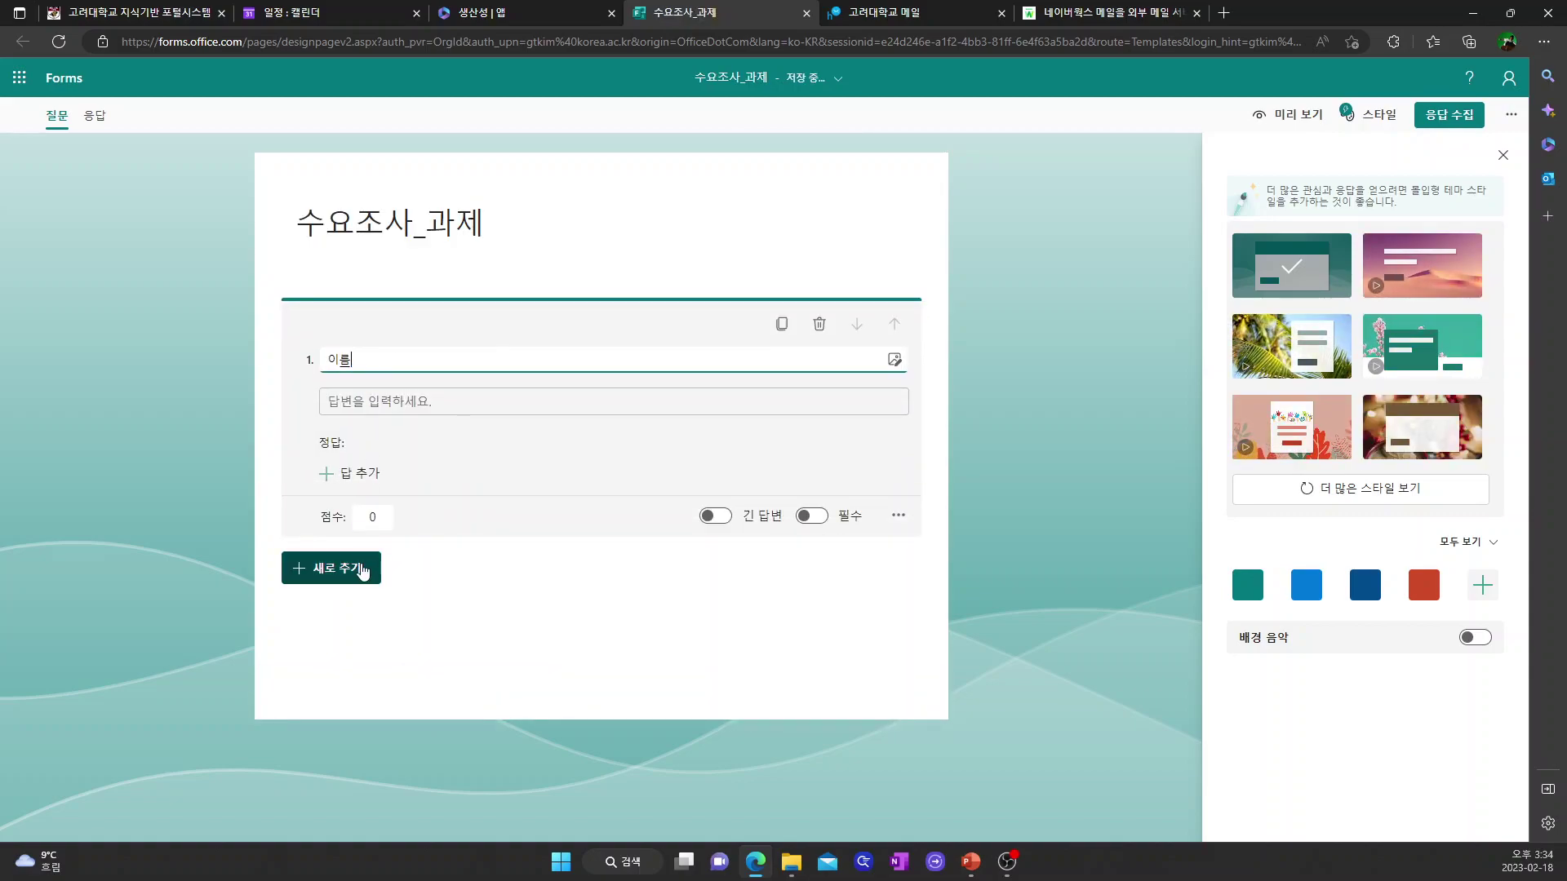
pyautogui.click(355, 568)
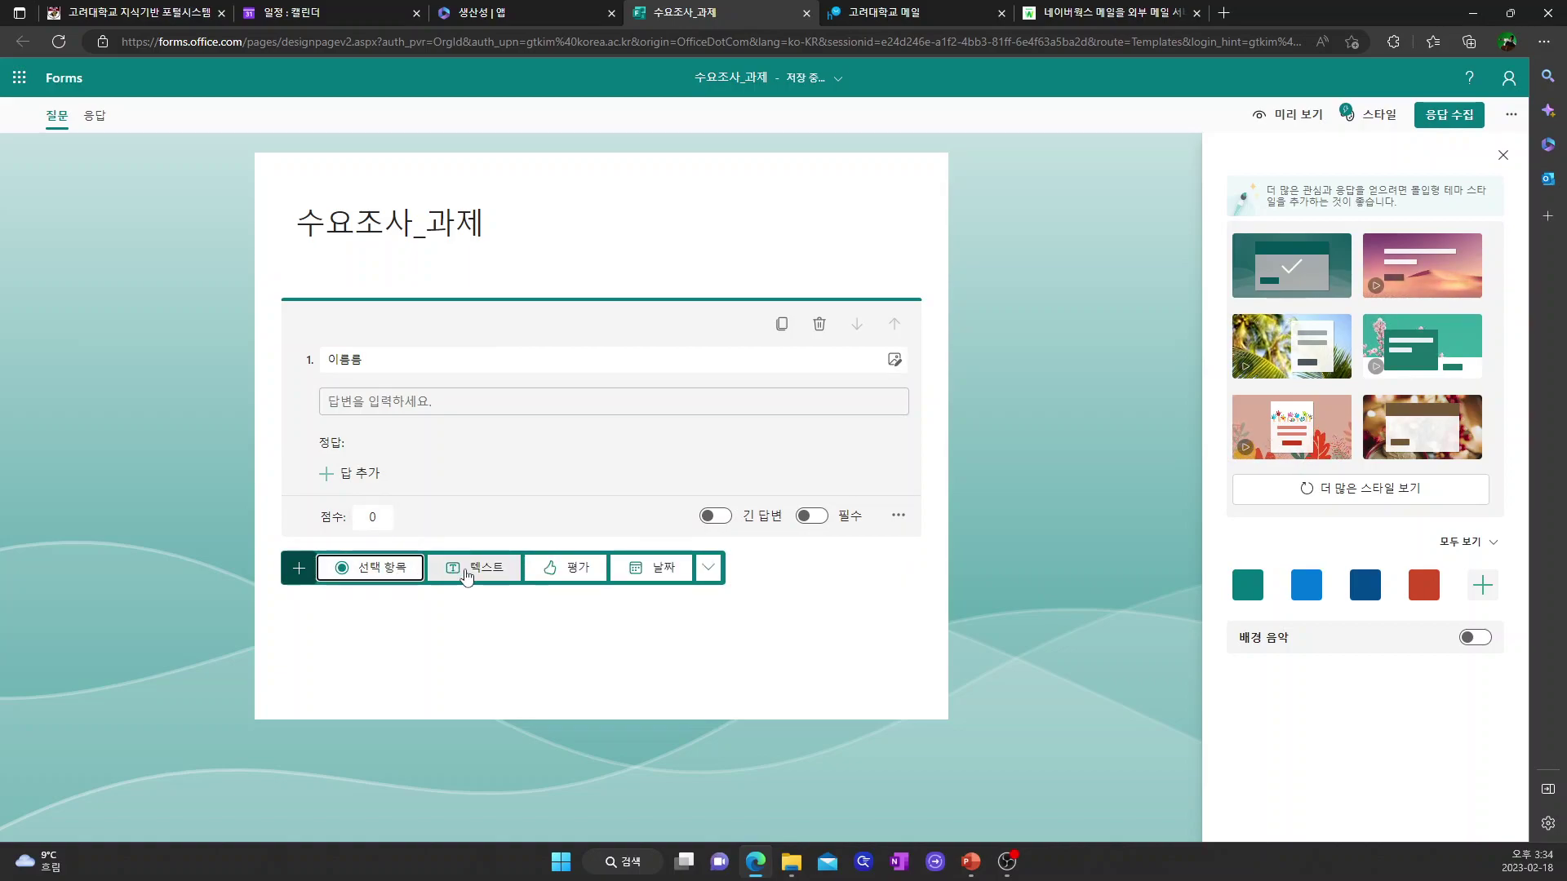
pyautogui.click(459, 566)
pyautogui.write('이메일')
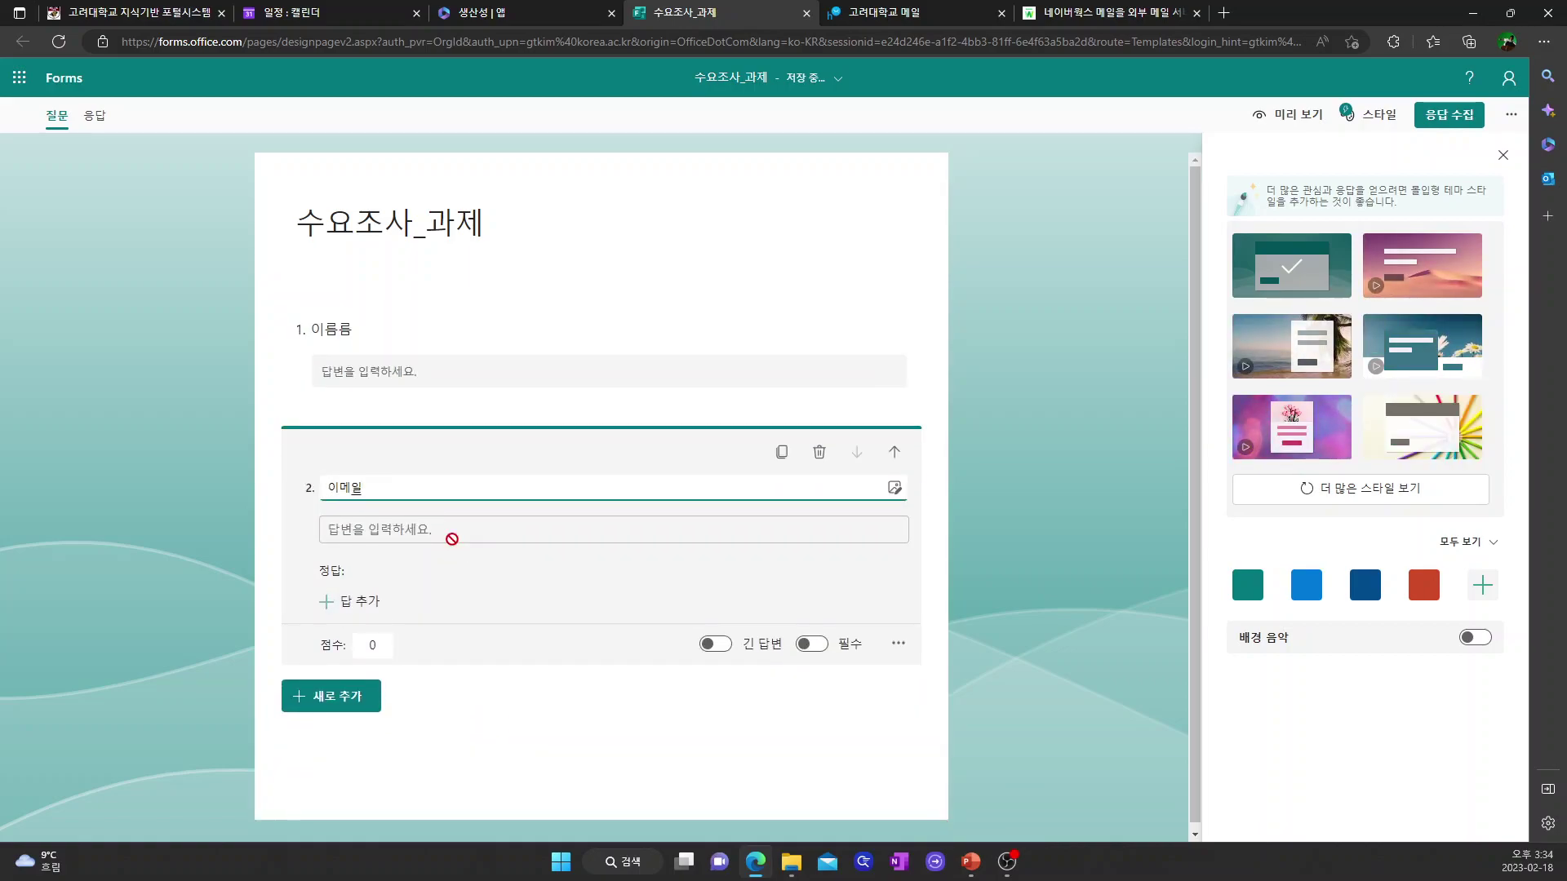
pyautogui.click(359, 698)
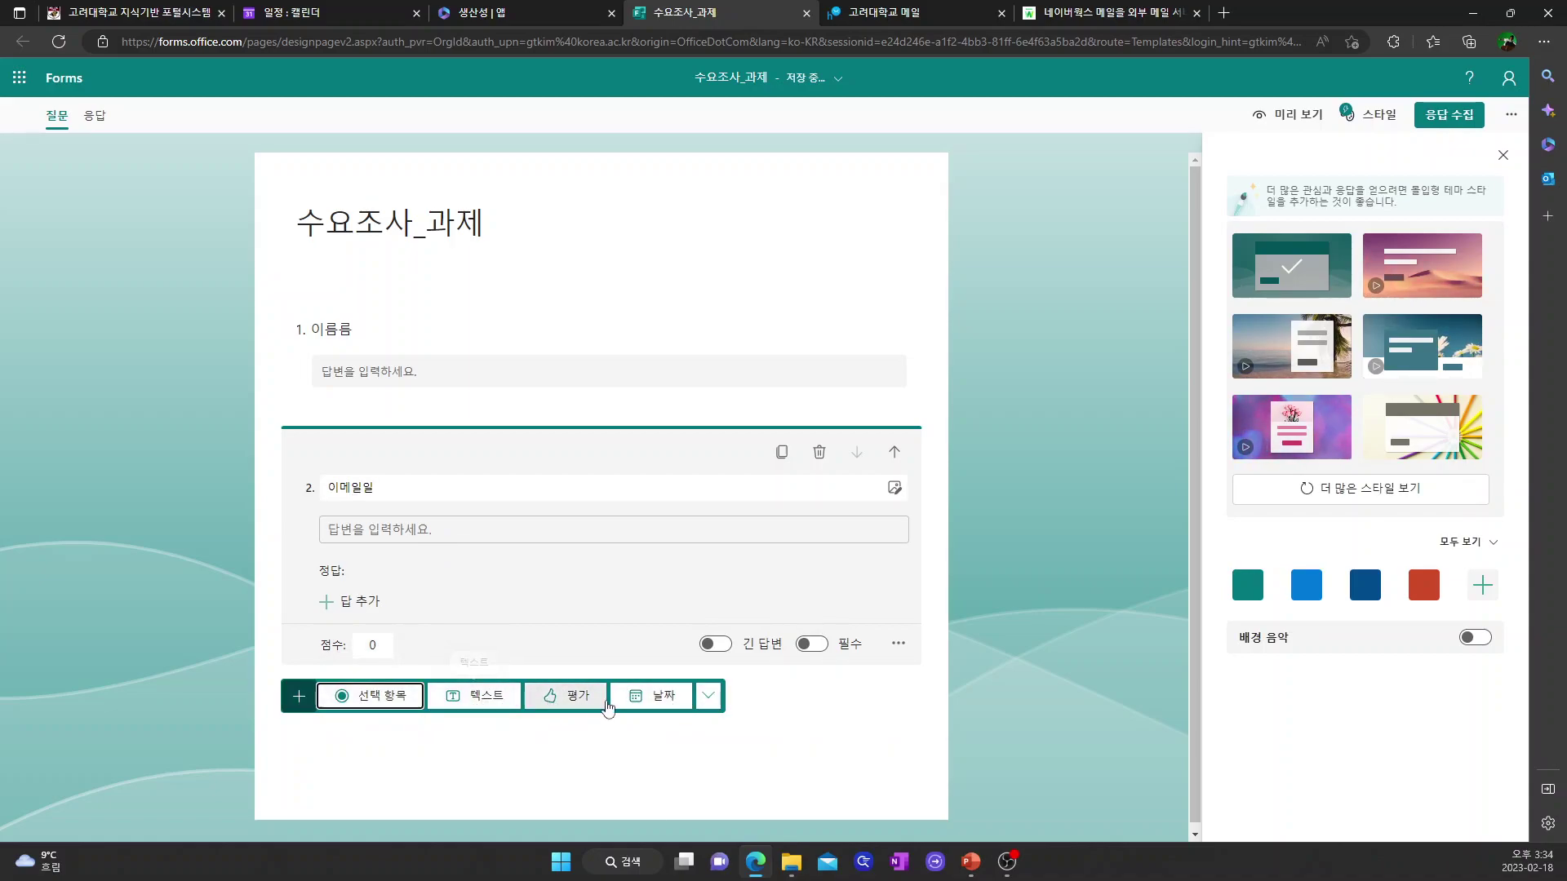
pyautogui.click(708, 698)
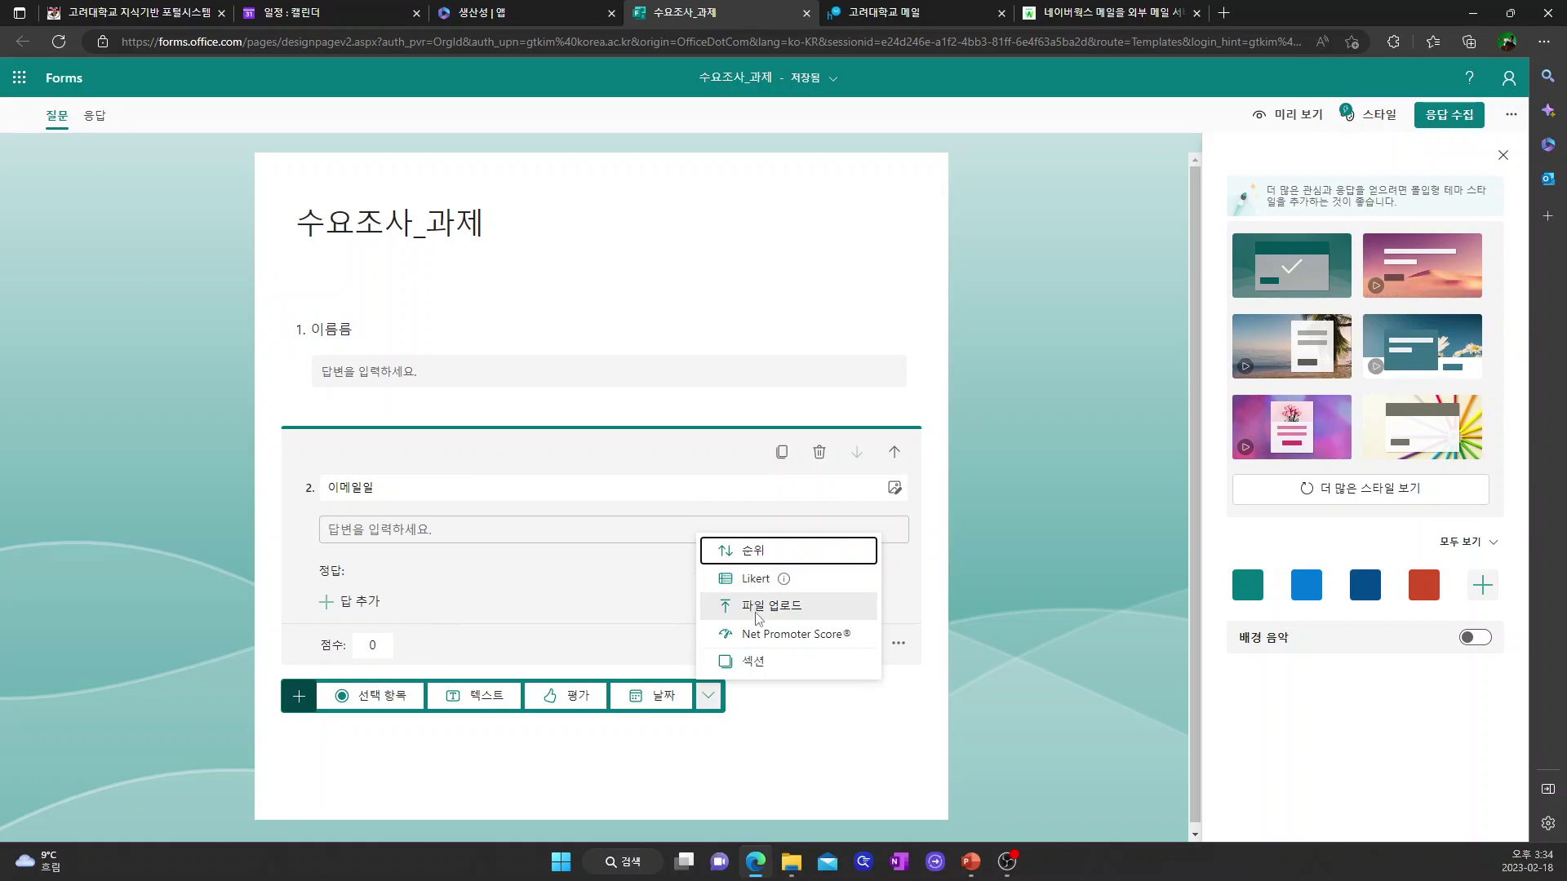
# - Add a Likert question titled 만족도 with rating columns labelled 1 to 5
pyautogui.click(756, 580)
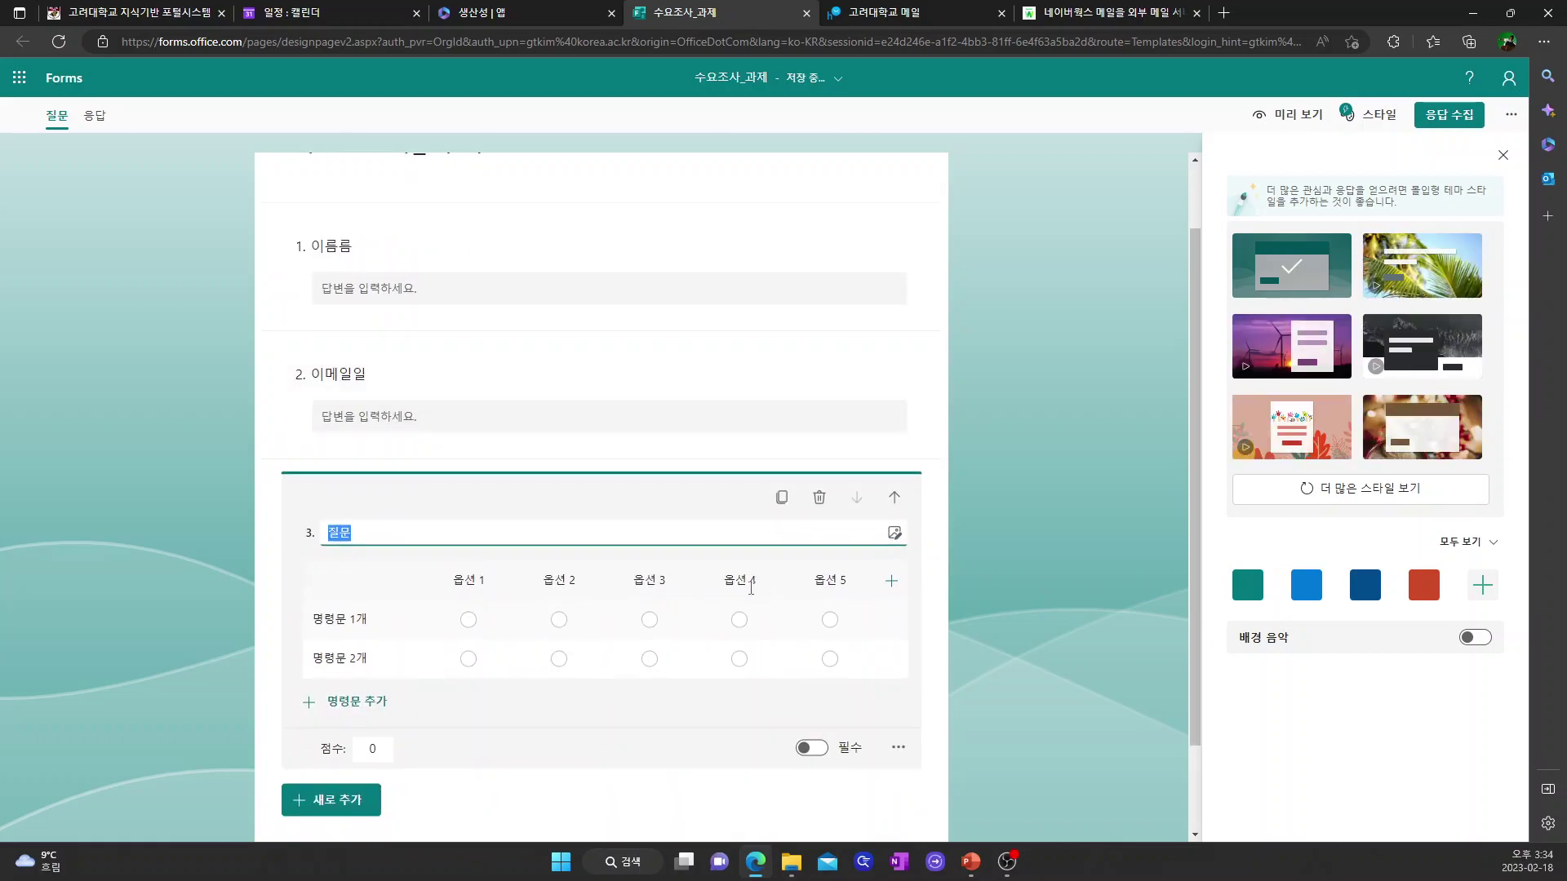
pyautogui.write('만족도')
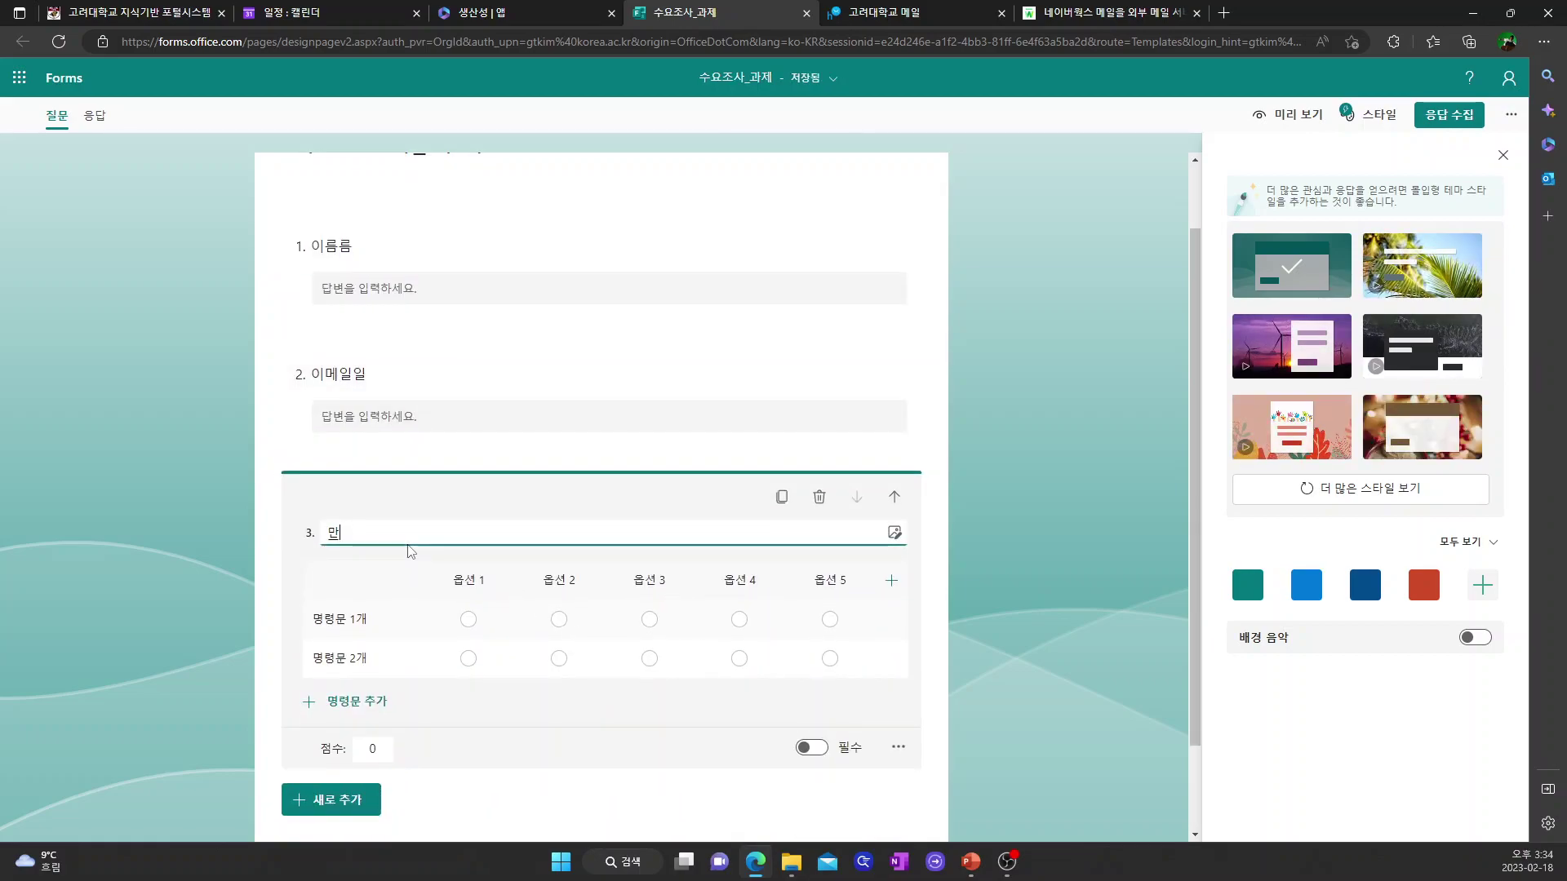
pyautogui.click(465, 580)
pyautogui.write('1')
pyautogui.click(559, 579)
pyautogui.write('2')
pyautogui.click(655, 583)
pyautogui.write('3')
pyautogui.click(742, 583)
pyautogui.write('4')
pyautogui.click(841, 584)
pyautogui.write('5')
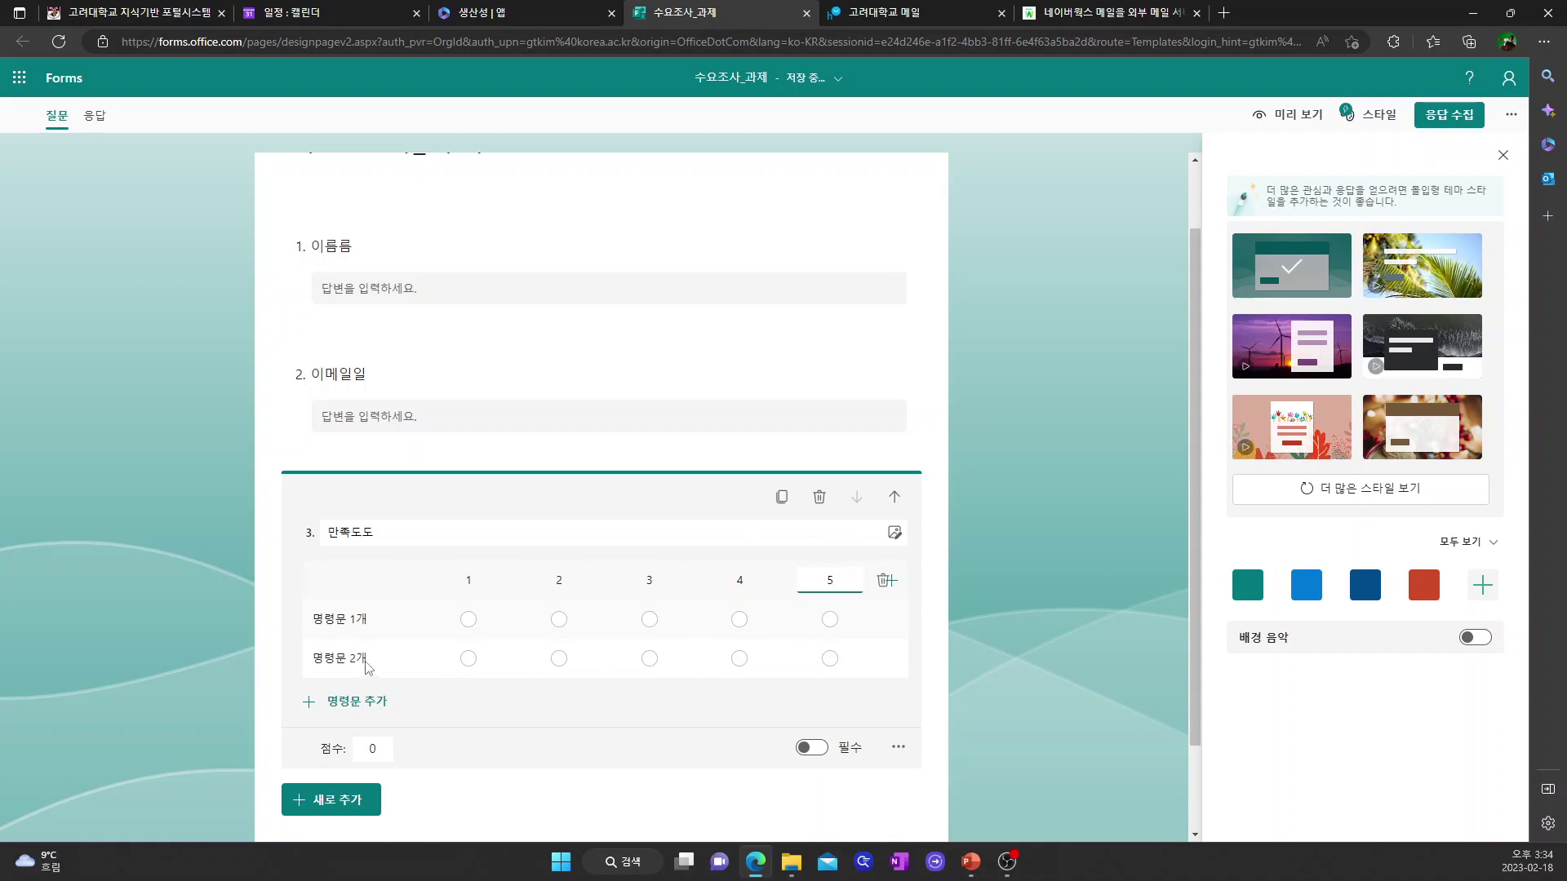
# - Name the Likert statements 수업준비 and 수업내용
pyautogui.click(354, 622)
pyautogui.write('수업준비')
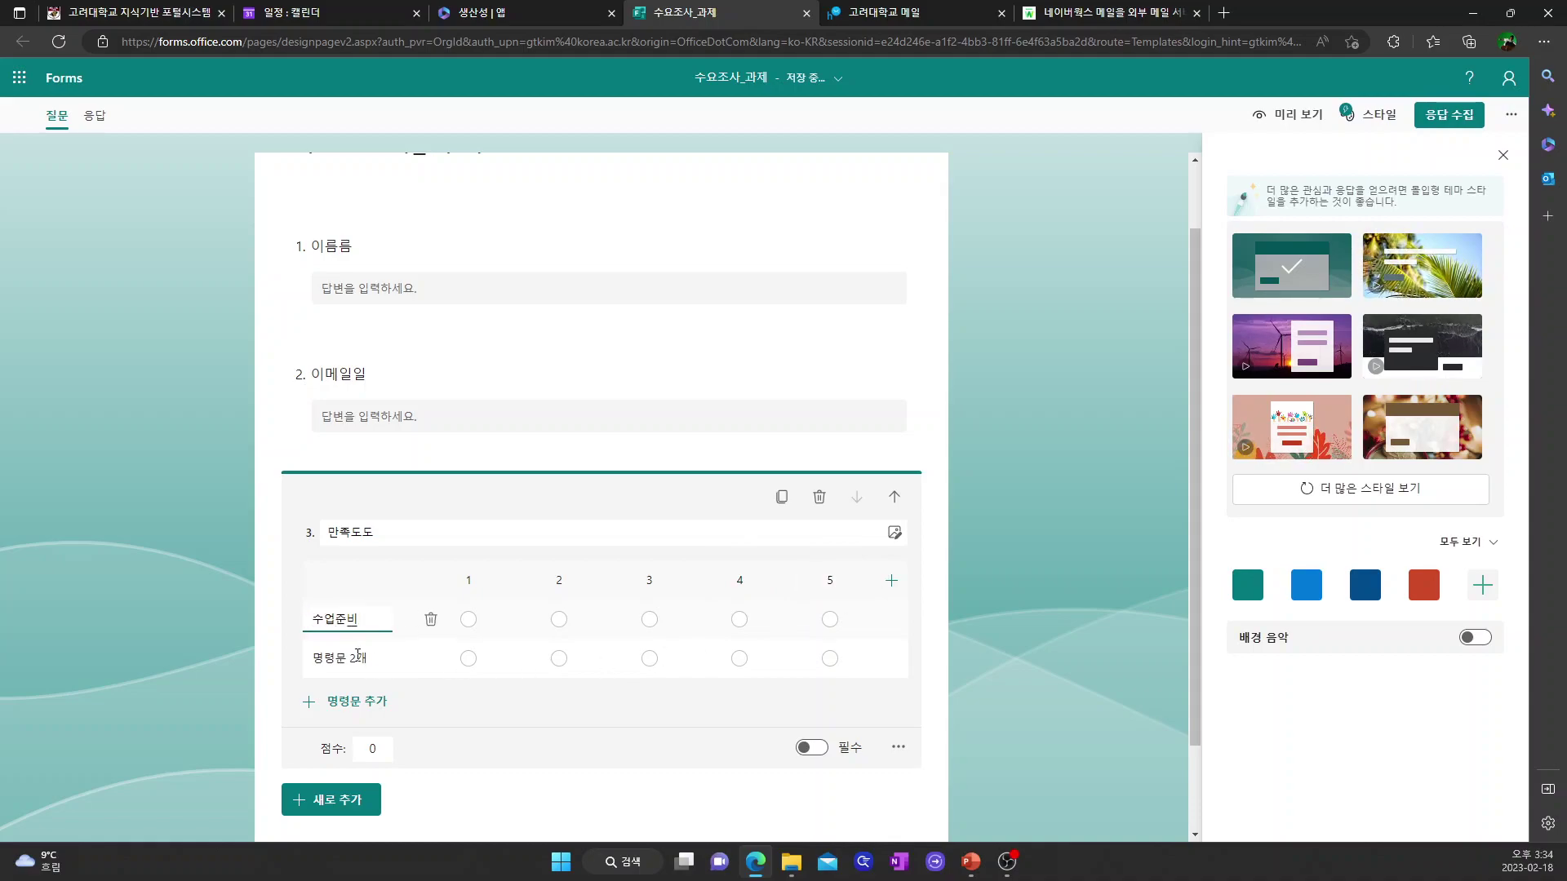
pyautogui.click(349, 655)
pyautogui.write('수업내용')
pyautogui.click(1018, 547)
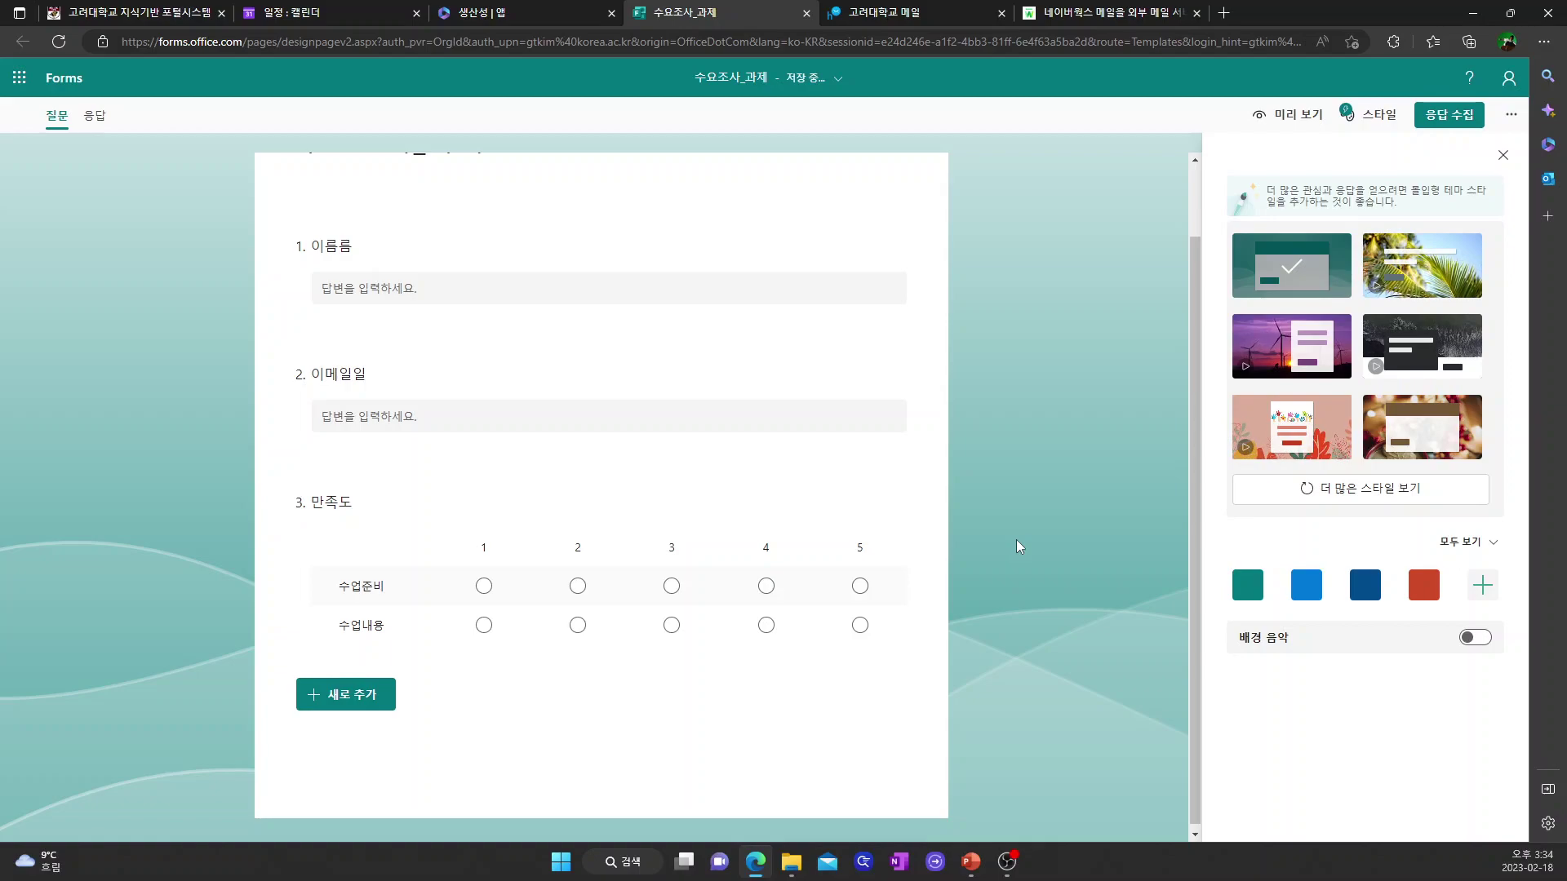
# - Fix the question titles from 이름름 and 이메일일 to 이름 and 이메일
pyautogui.click(351, 248)
pyautogui.doubleClick(364, 278)
pyautogui.click(363, 278)
pyautogui.press('BackSpace')
pyautogui.click(368, 576)
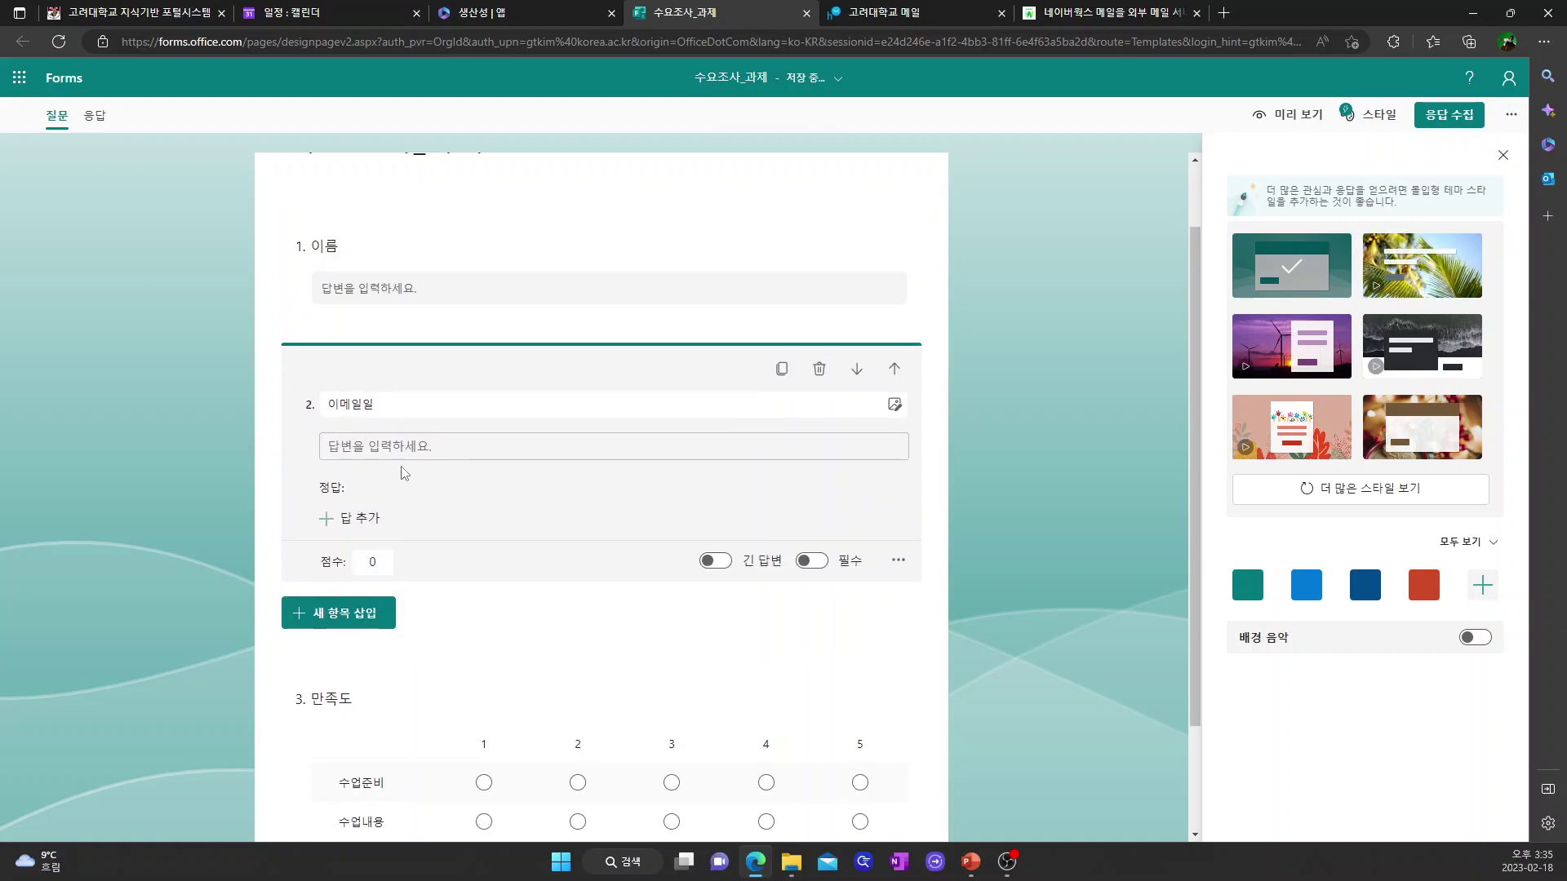
pyautogui.doubleClick(400, 407)
pyautogui.click(400, 406)
pyautogui.press('BackSpace')
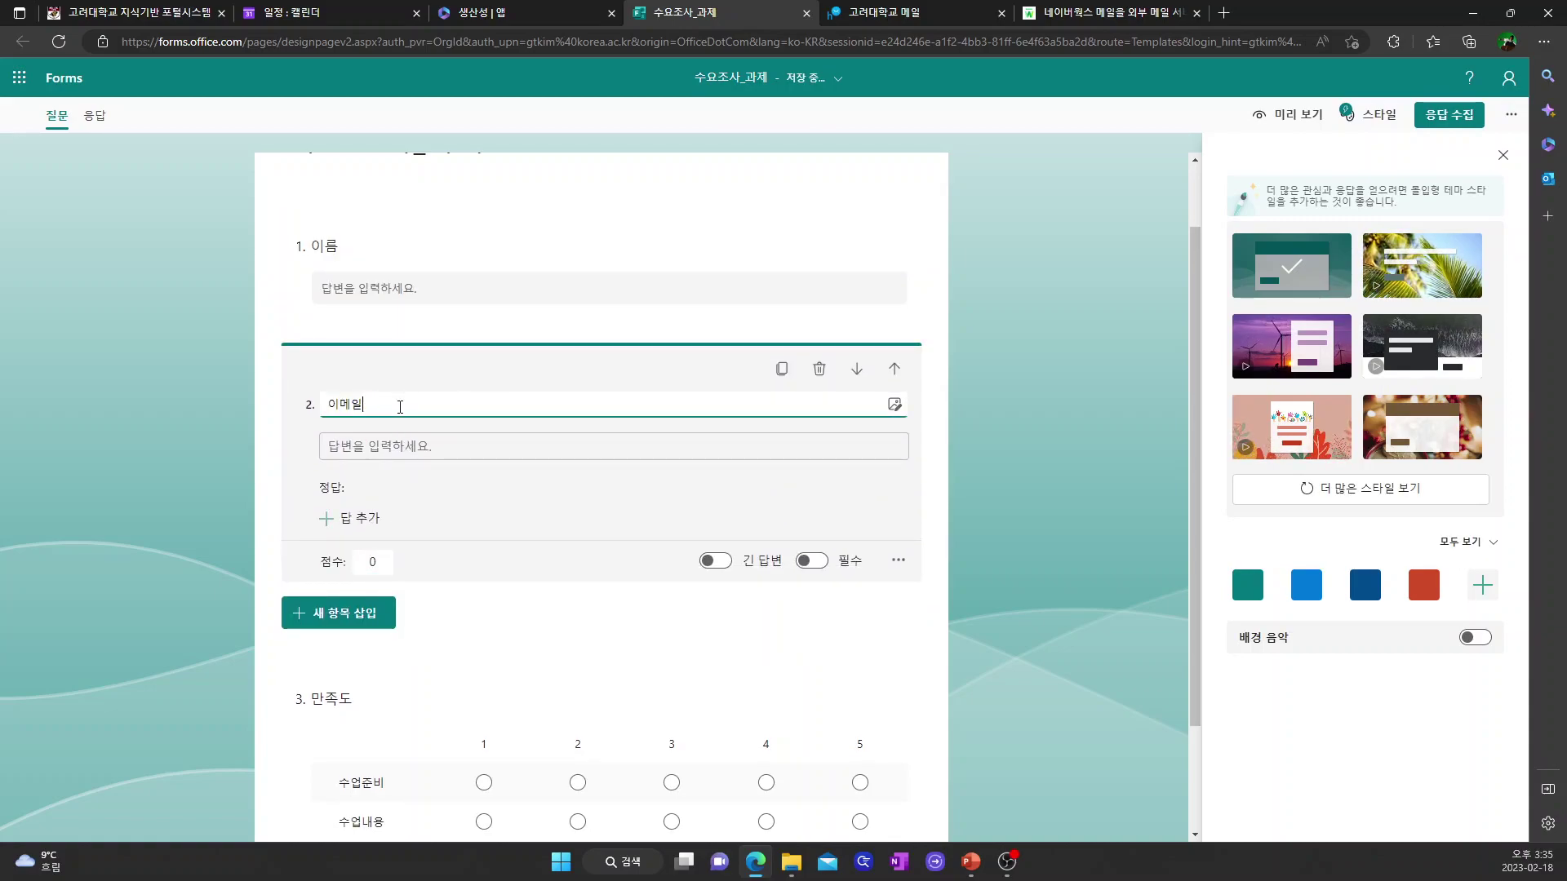
pyautogui.click(1031, 321)
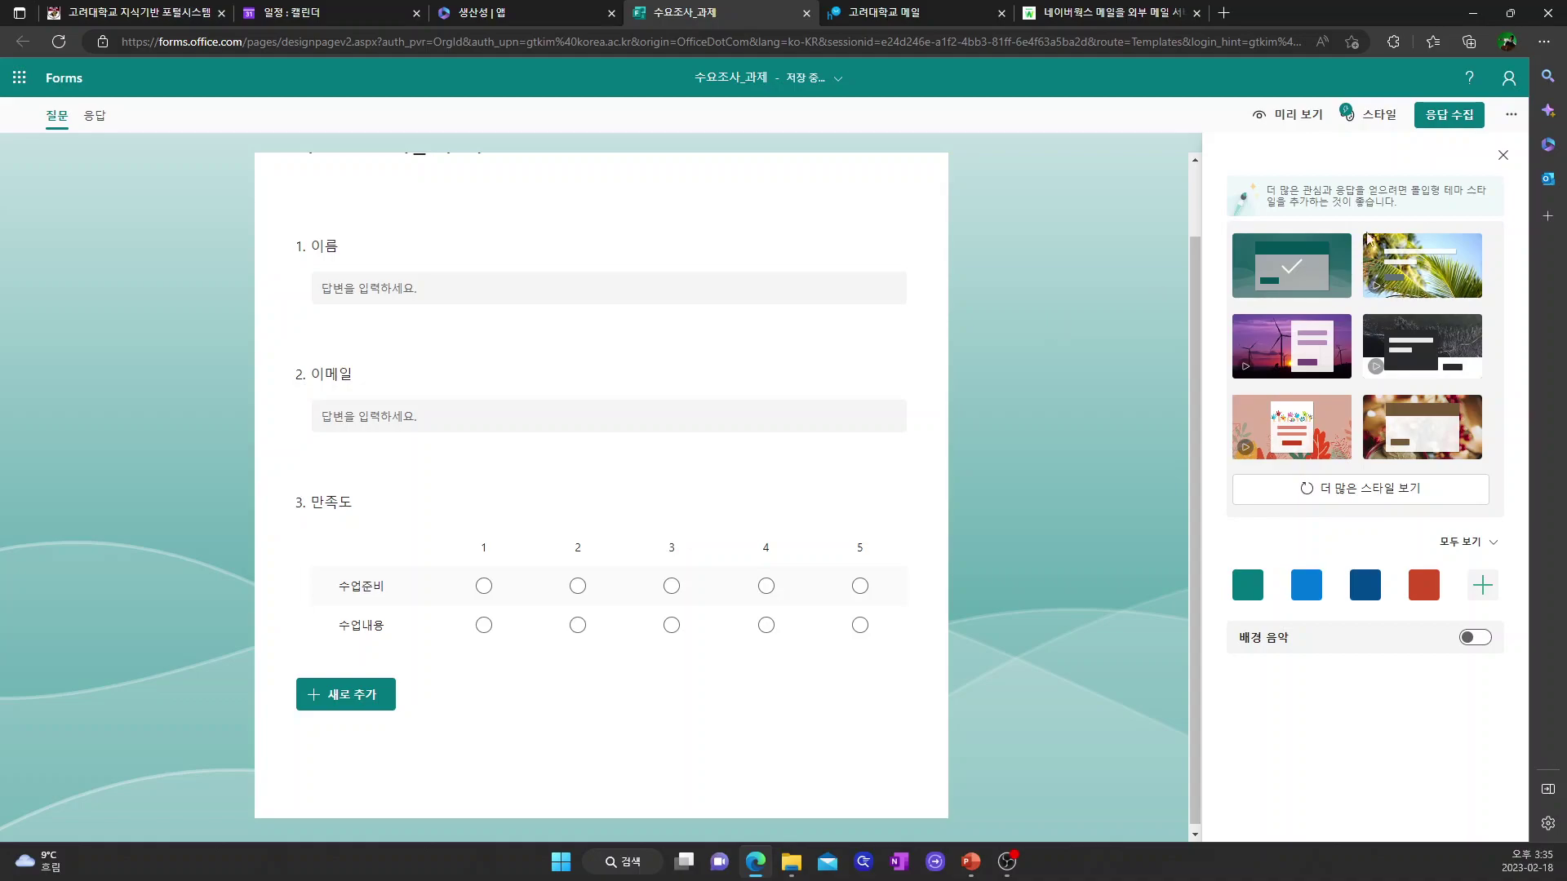
# - In the form settings, set responders to 'Anyone can respond' with responses accepted
pyautogui.click(1512, 114)
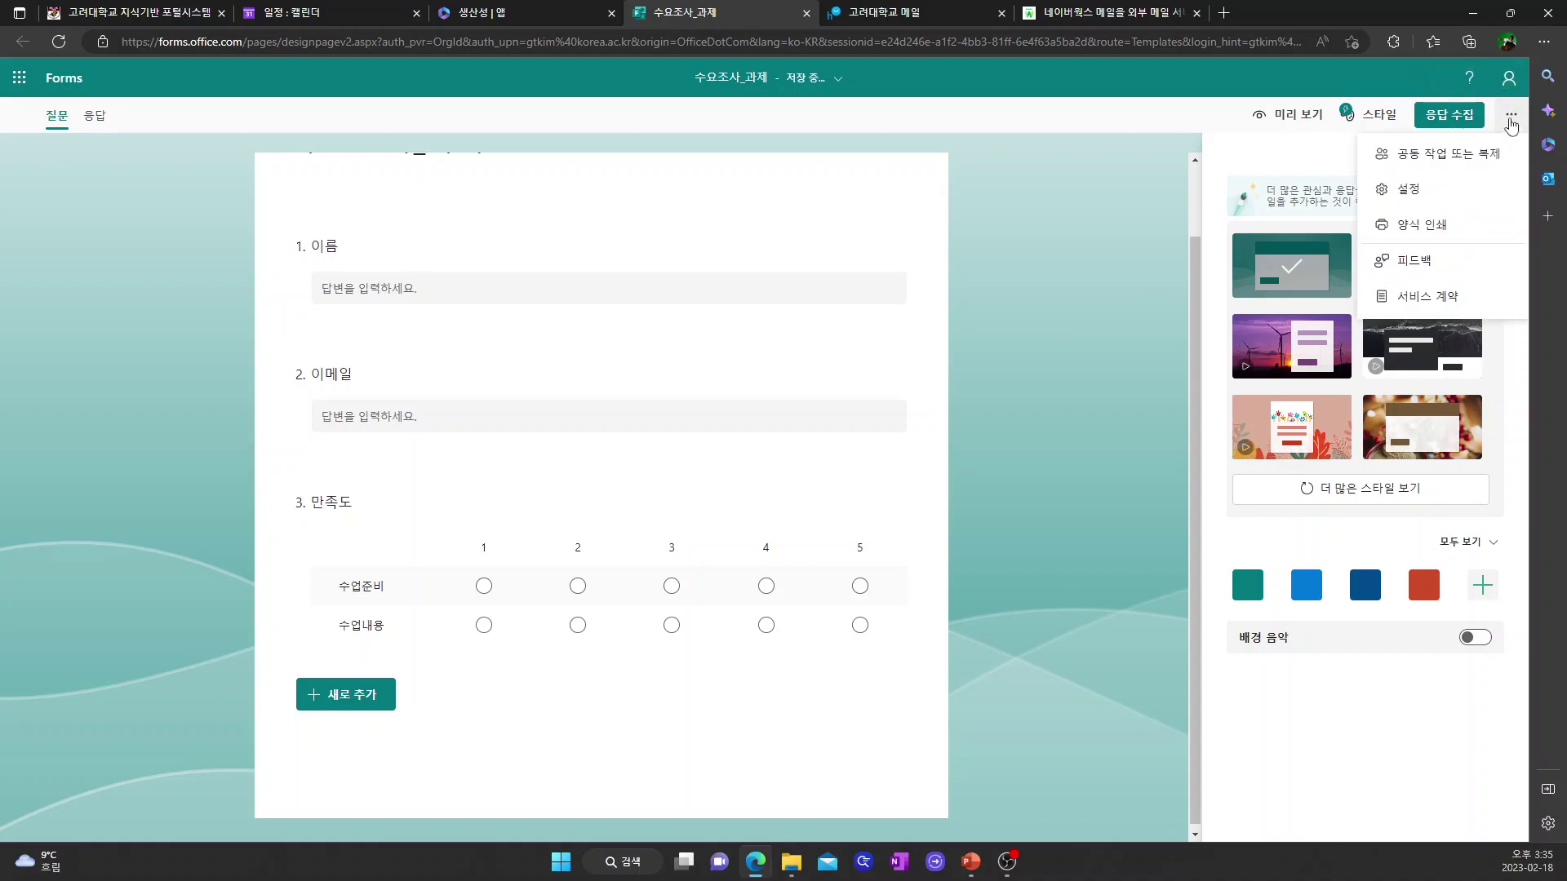
pyautogui.click(1411, 191)
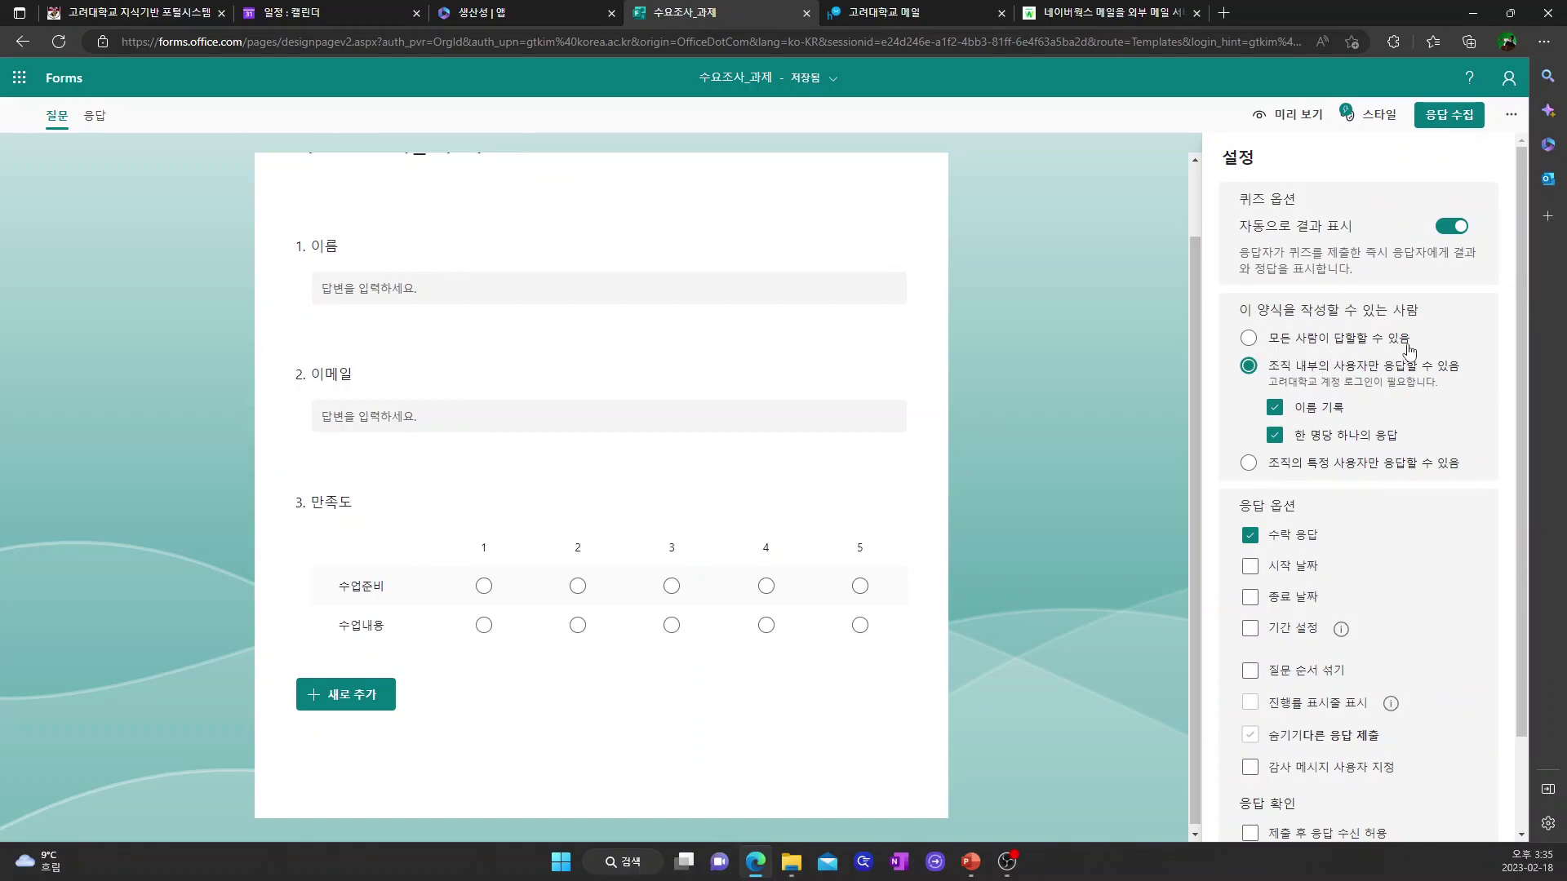
pyautogui.click(1249, 341)
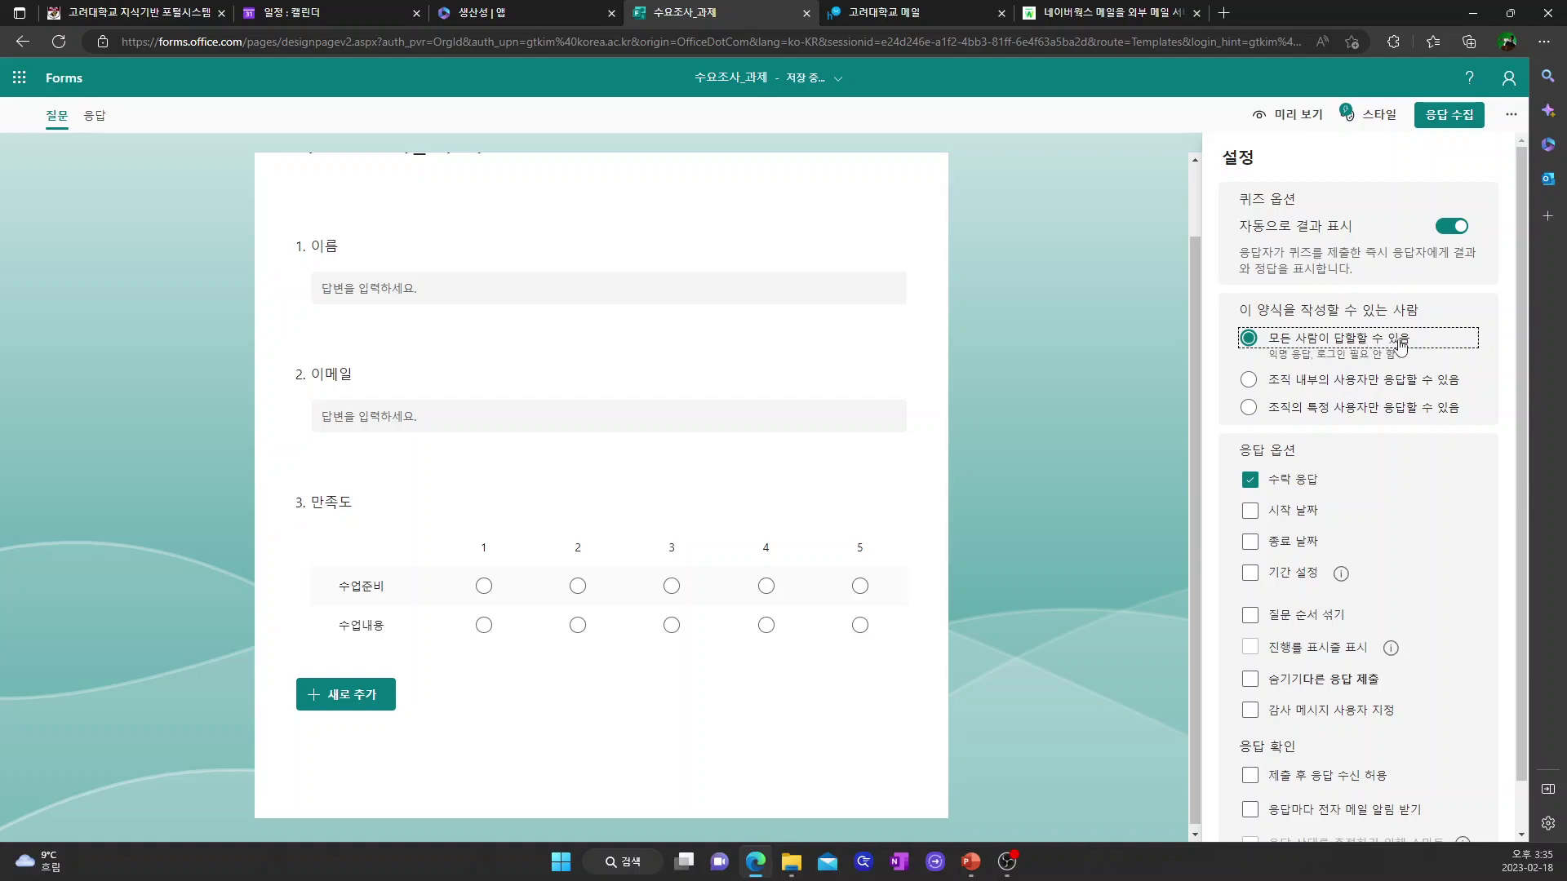
pyautogui.click(1252, 385)
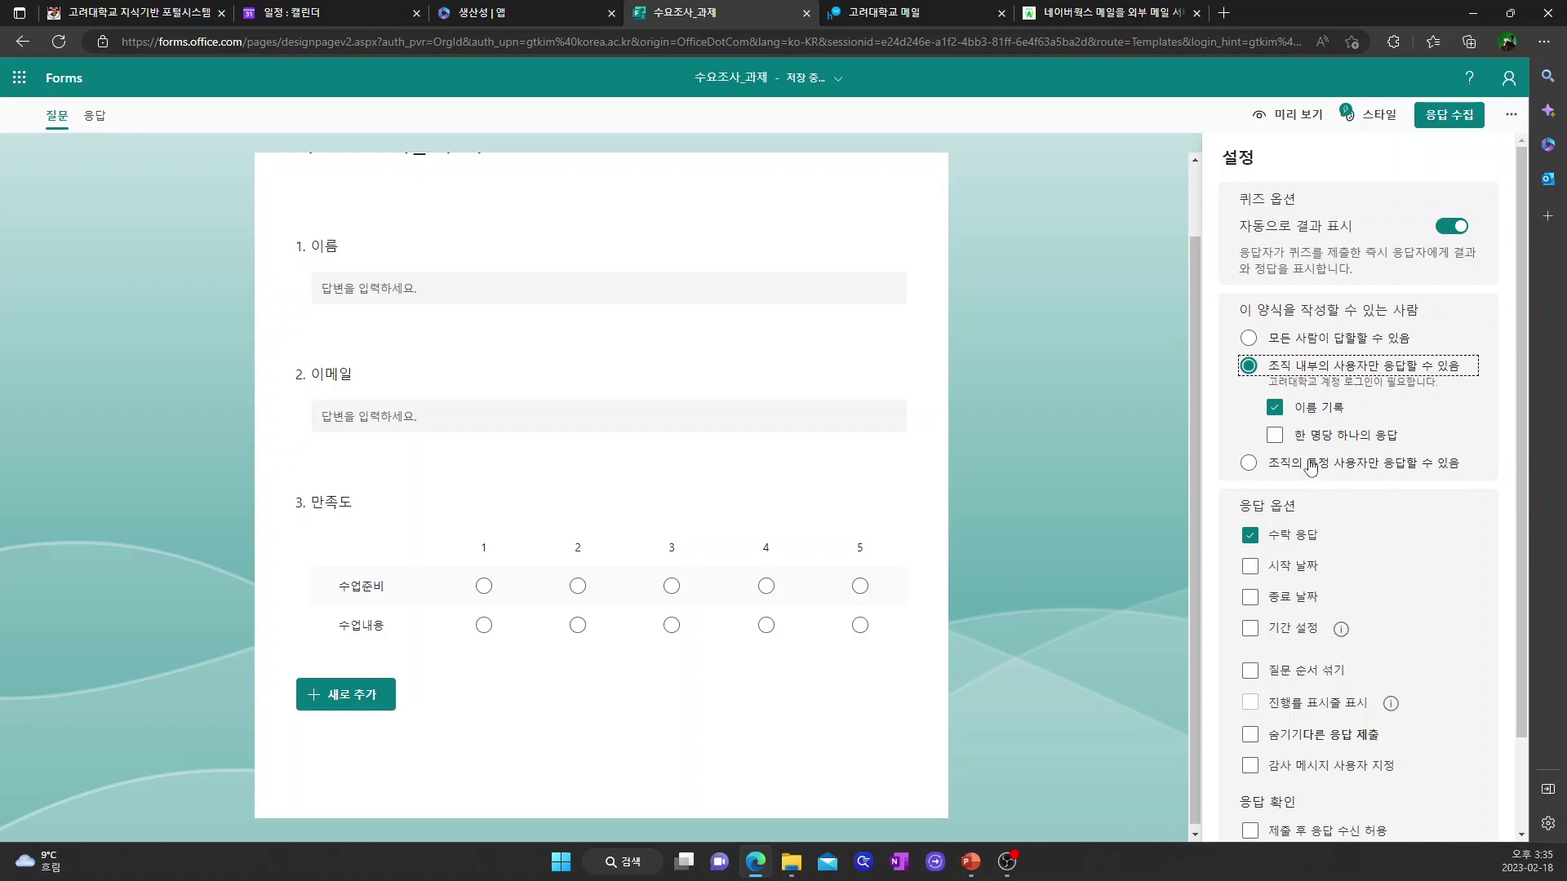
pyautogui.click(1251, 465)
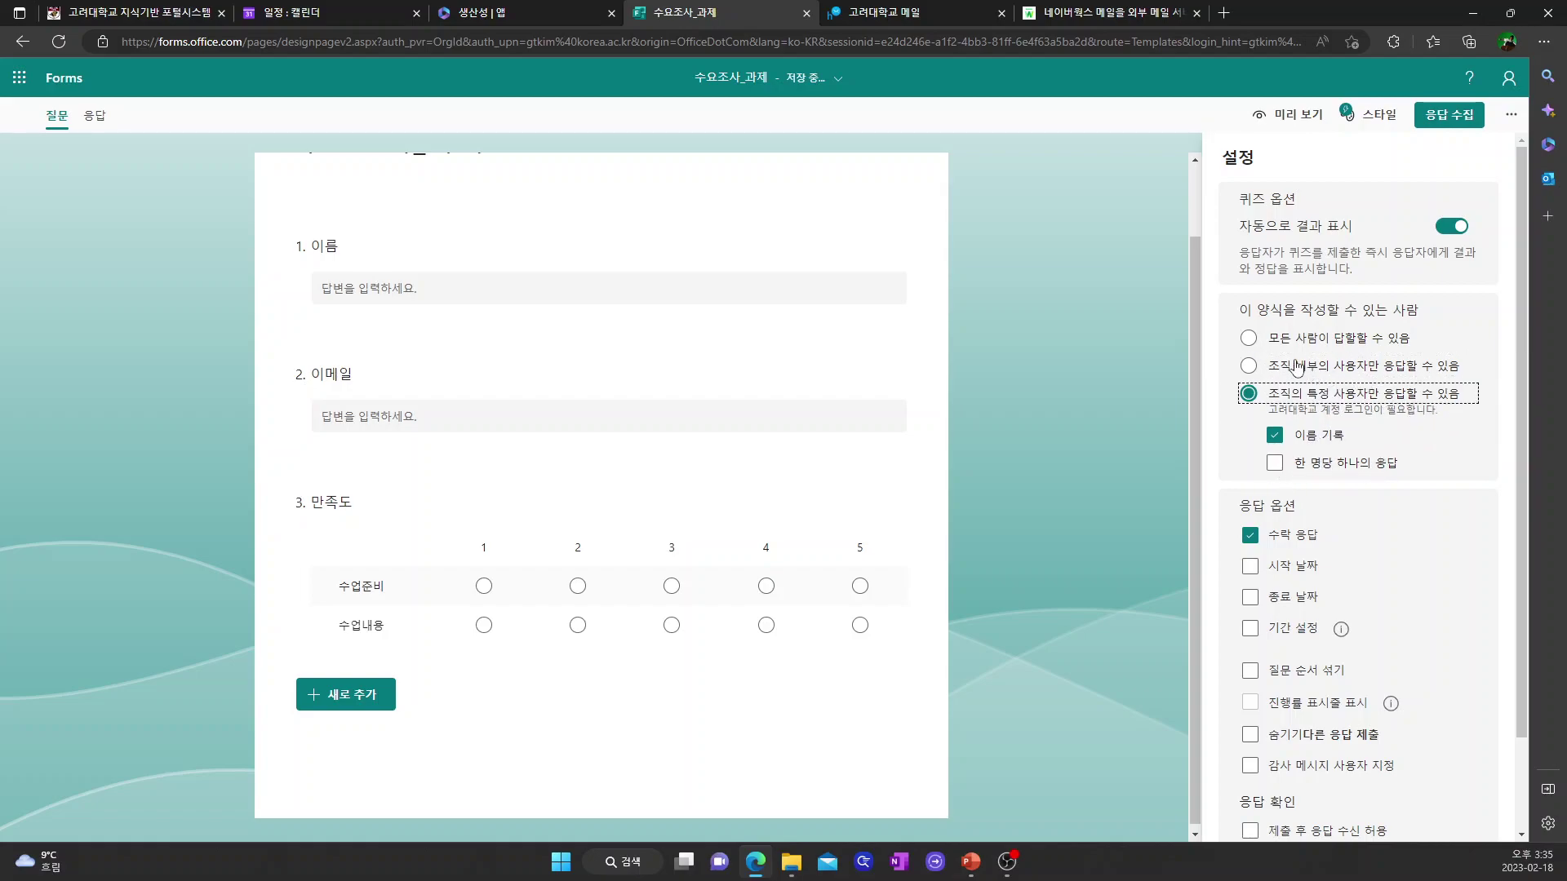
pyautogui.click(1250, 340)
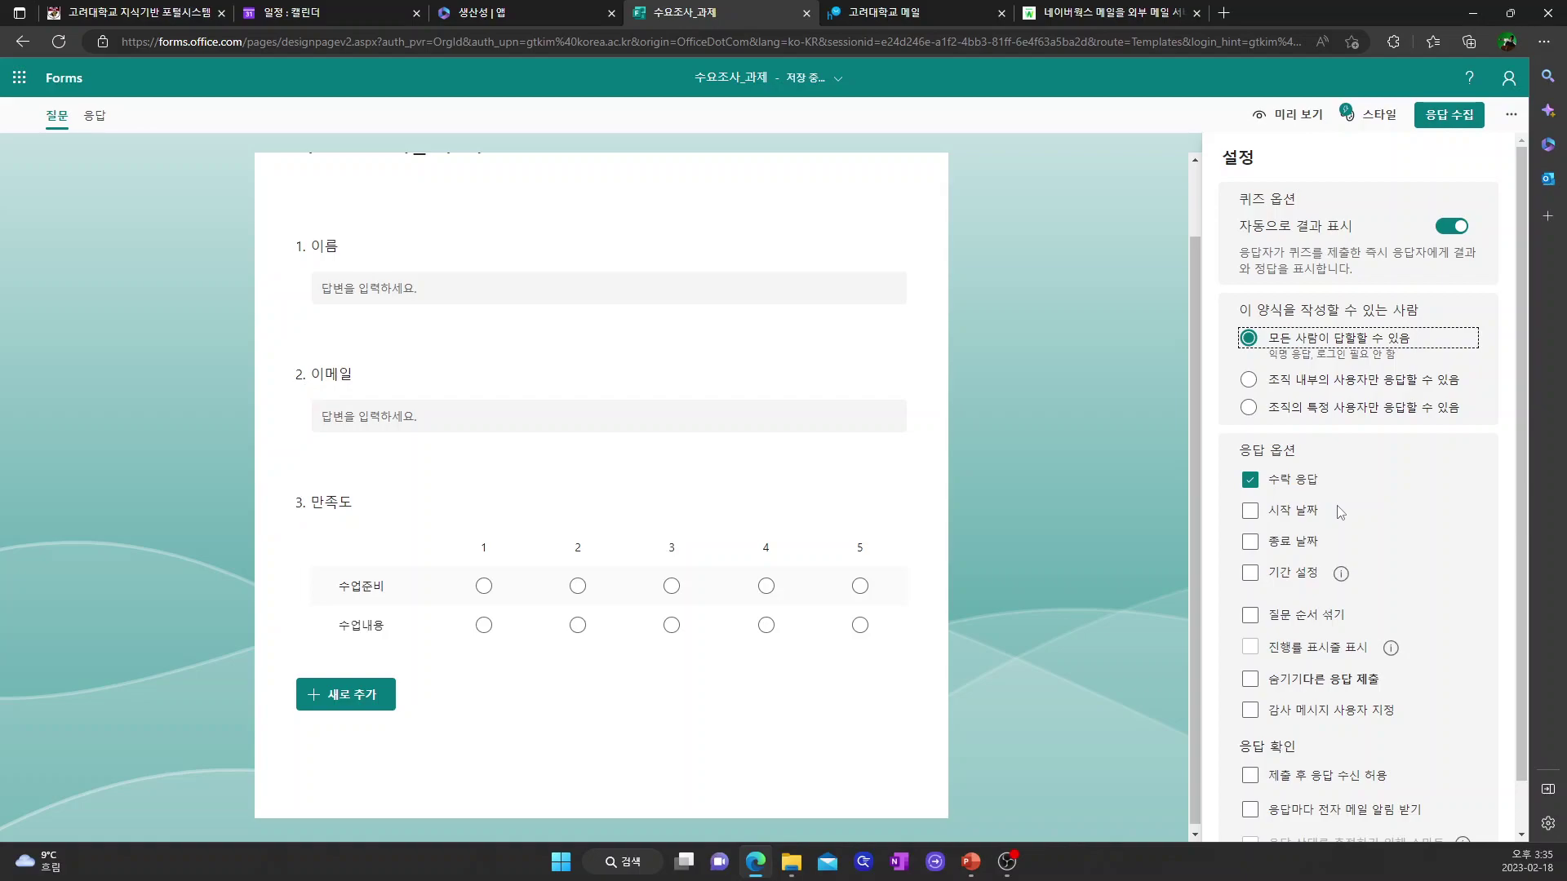
pyautogui.scroll(1, 1118, 472)
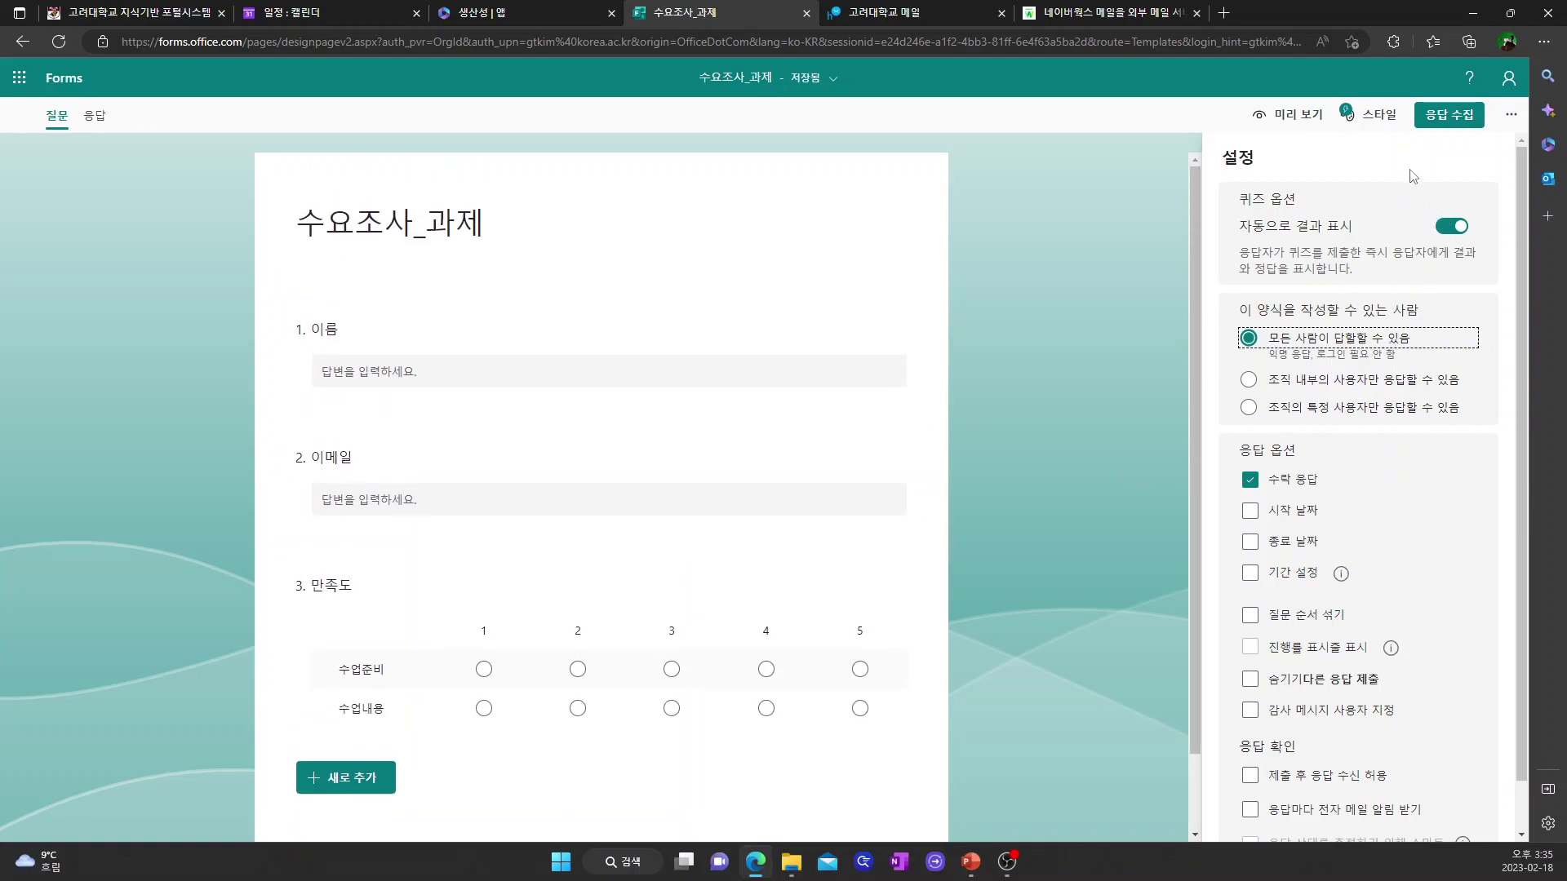
pyautogui.scroll(-1, 1400, 636)
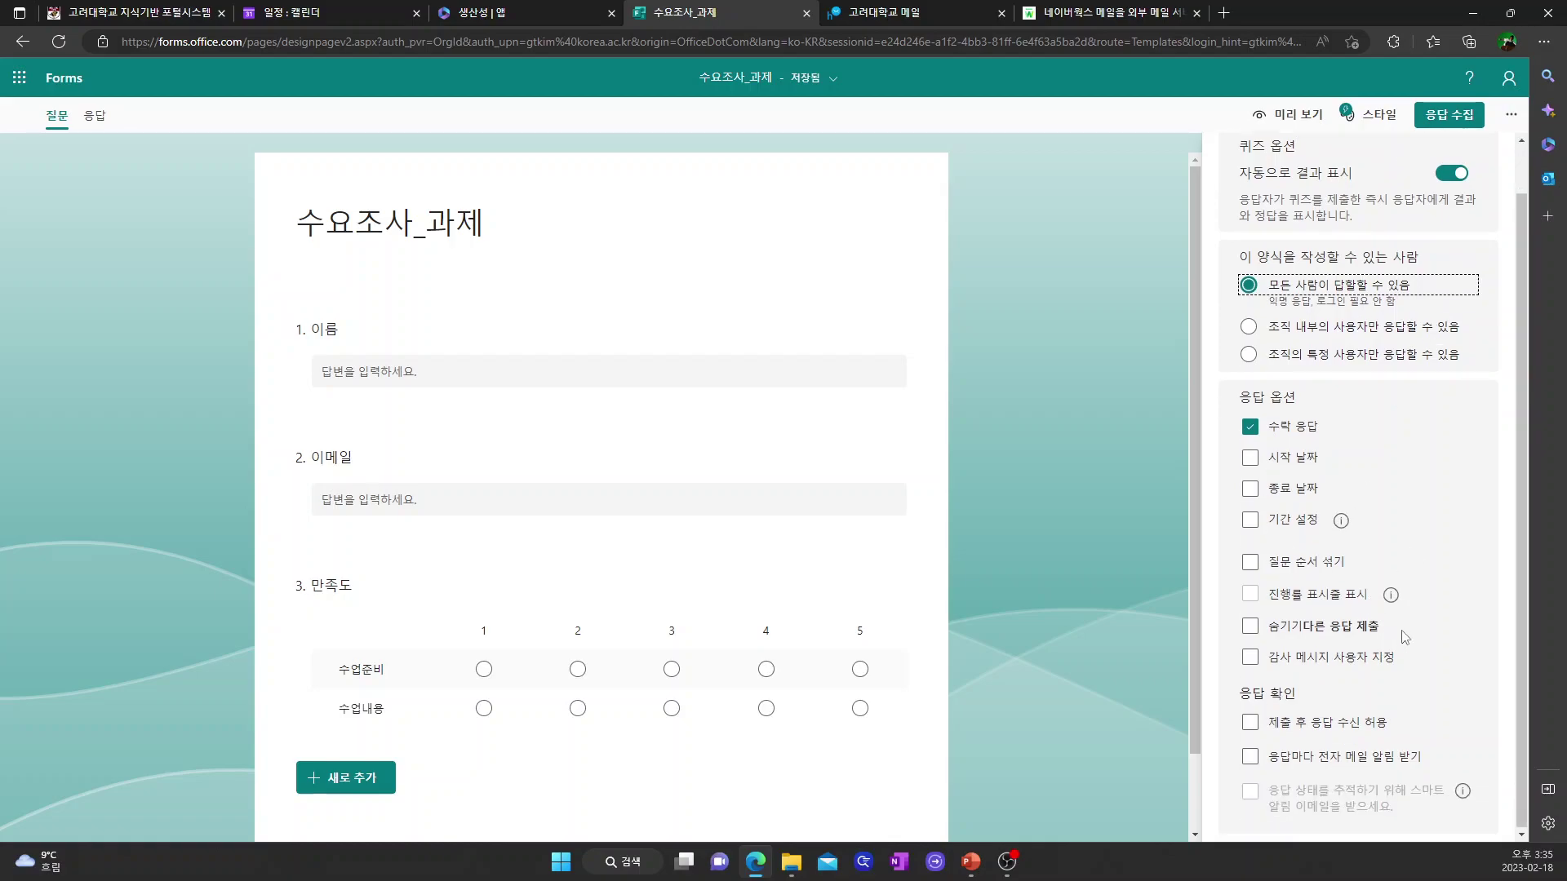
# - Copy the survey's shortened response link and go to the university mail tab
pyautogui.click(1450, 115)
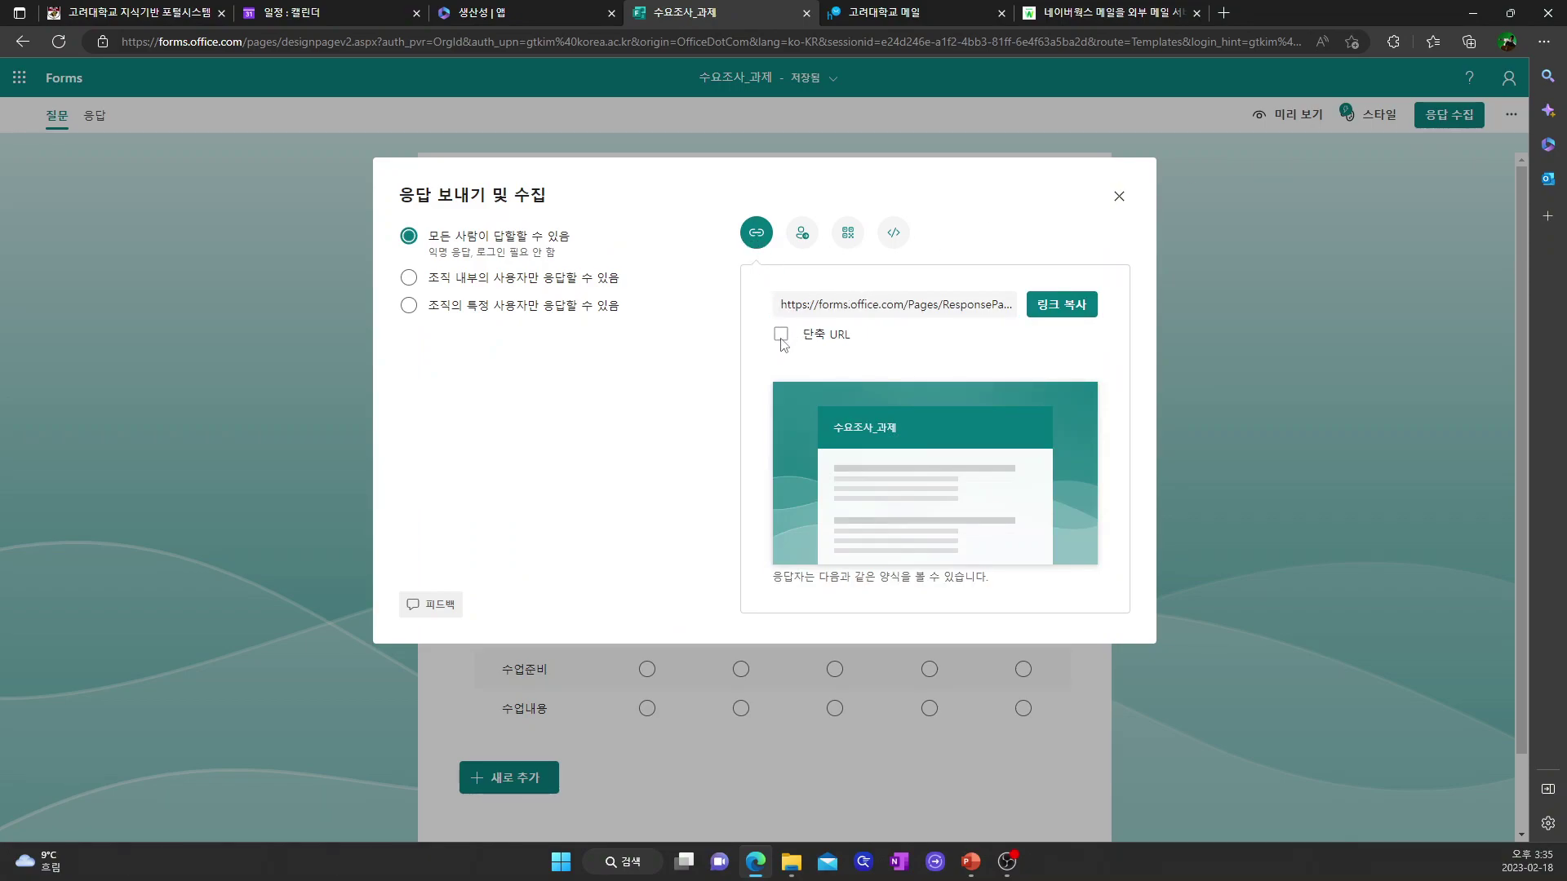
pyautogui.click(781, 337)
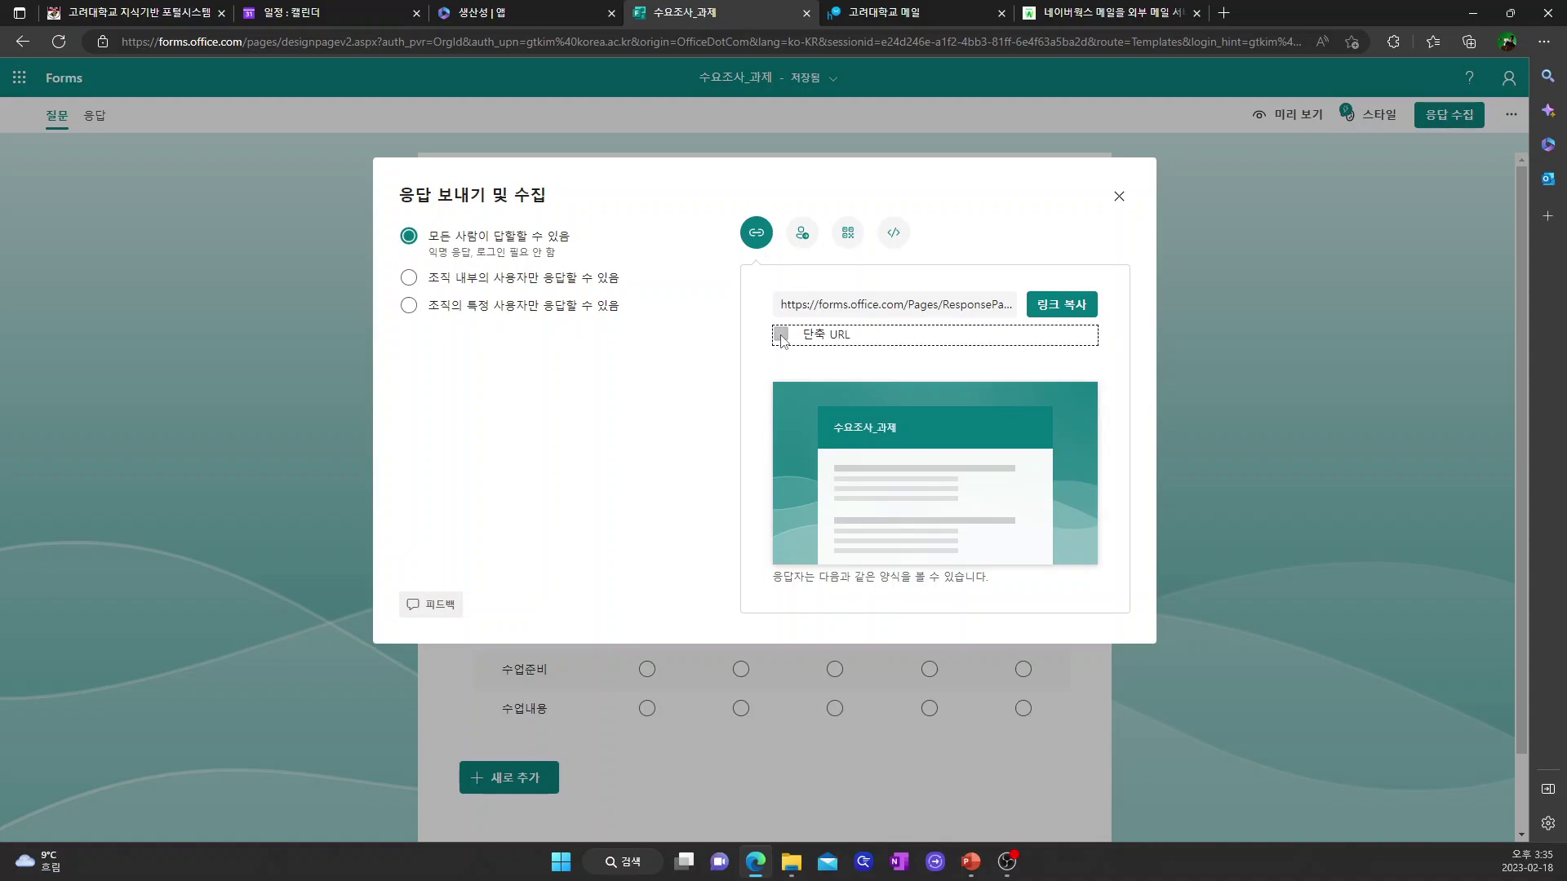
pyautogui.click(1059, 310)
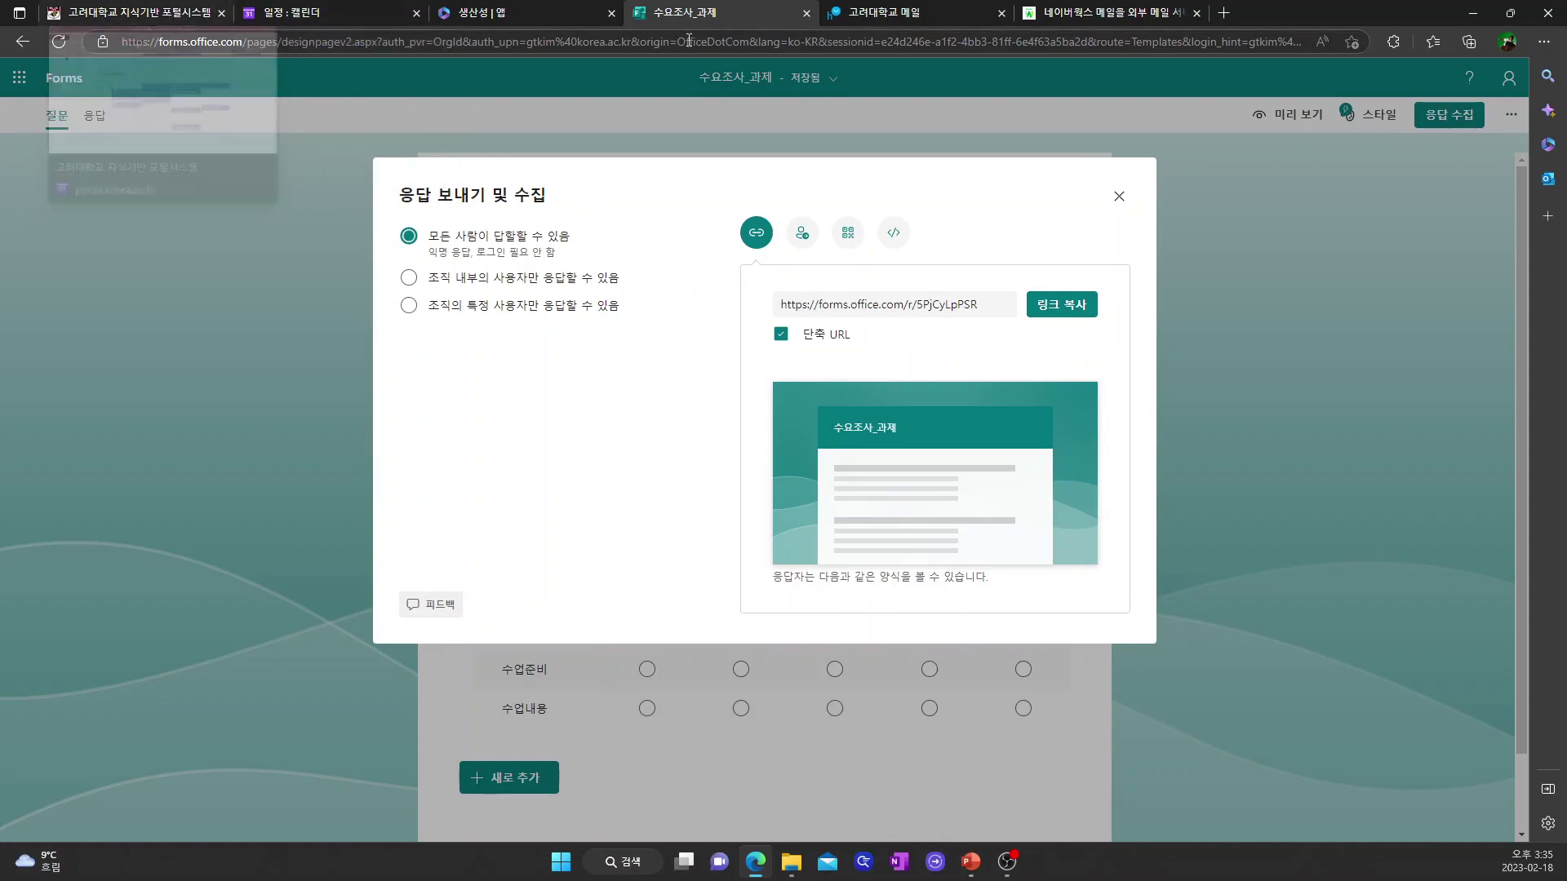
pyautogui.click(882, 14)
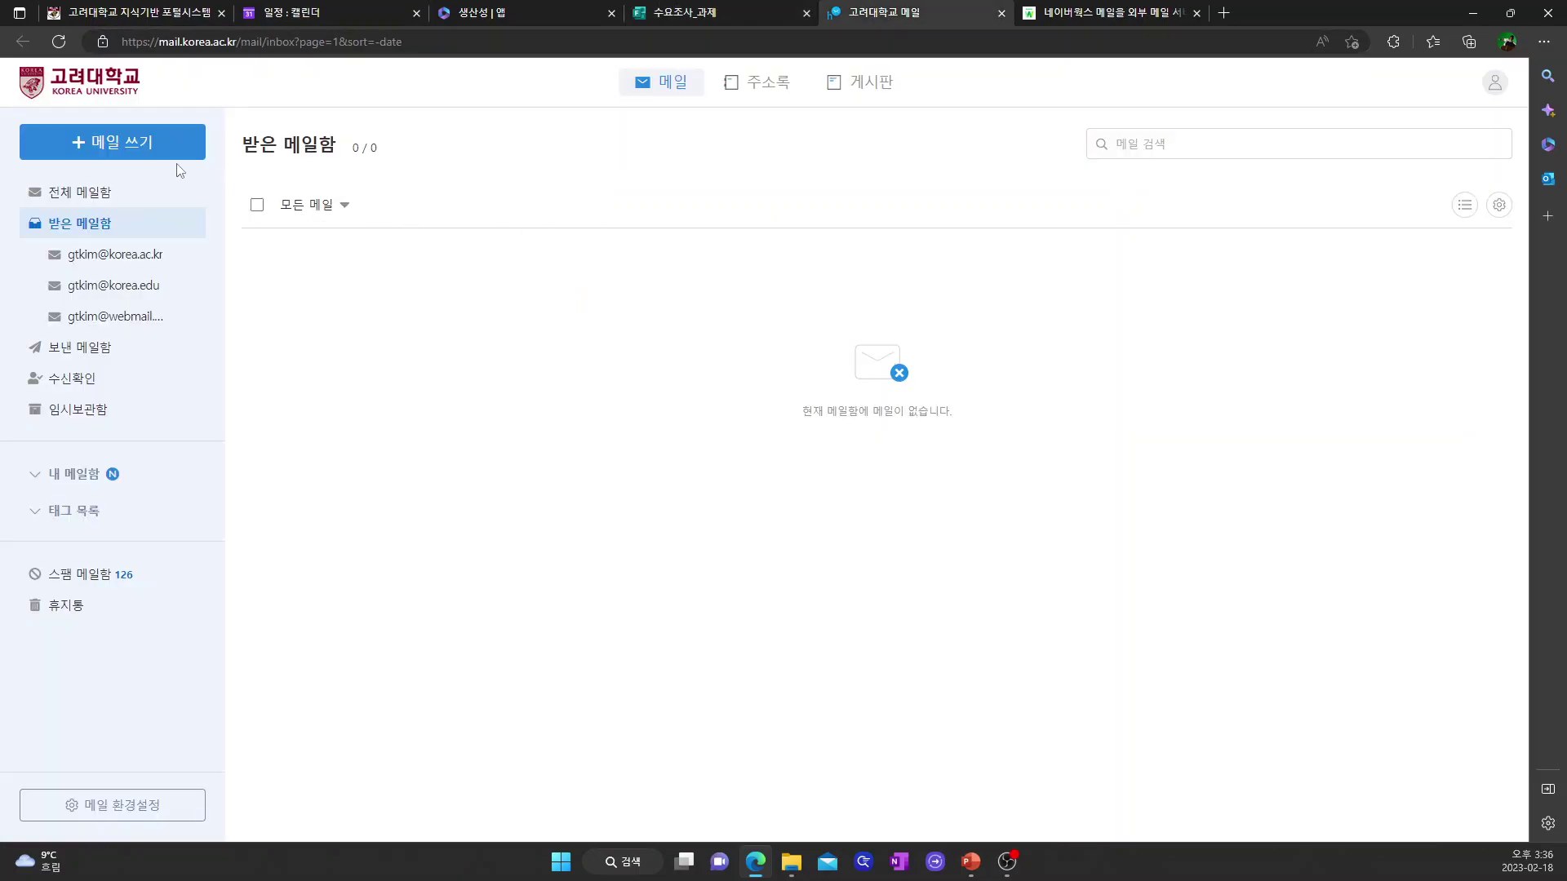
# - Start a new email to the suggested recipient address with subject 설문문항
pyautogui.click(123, 141)
pyautogui.write('ㅎ')
pyautogui.press('BackSpace')
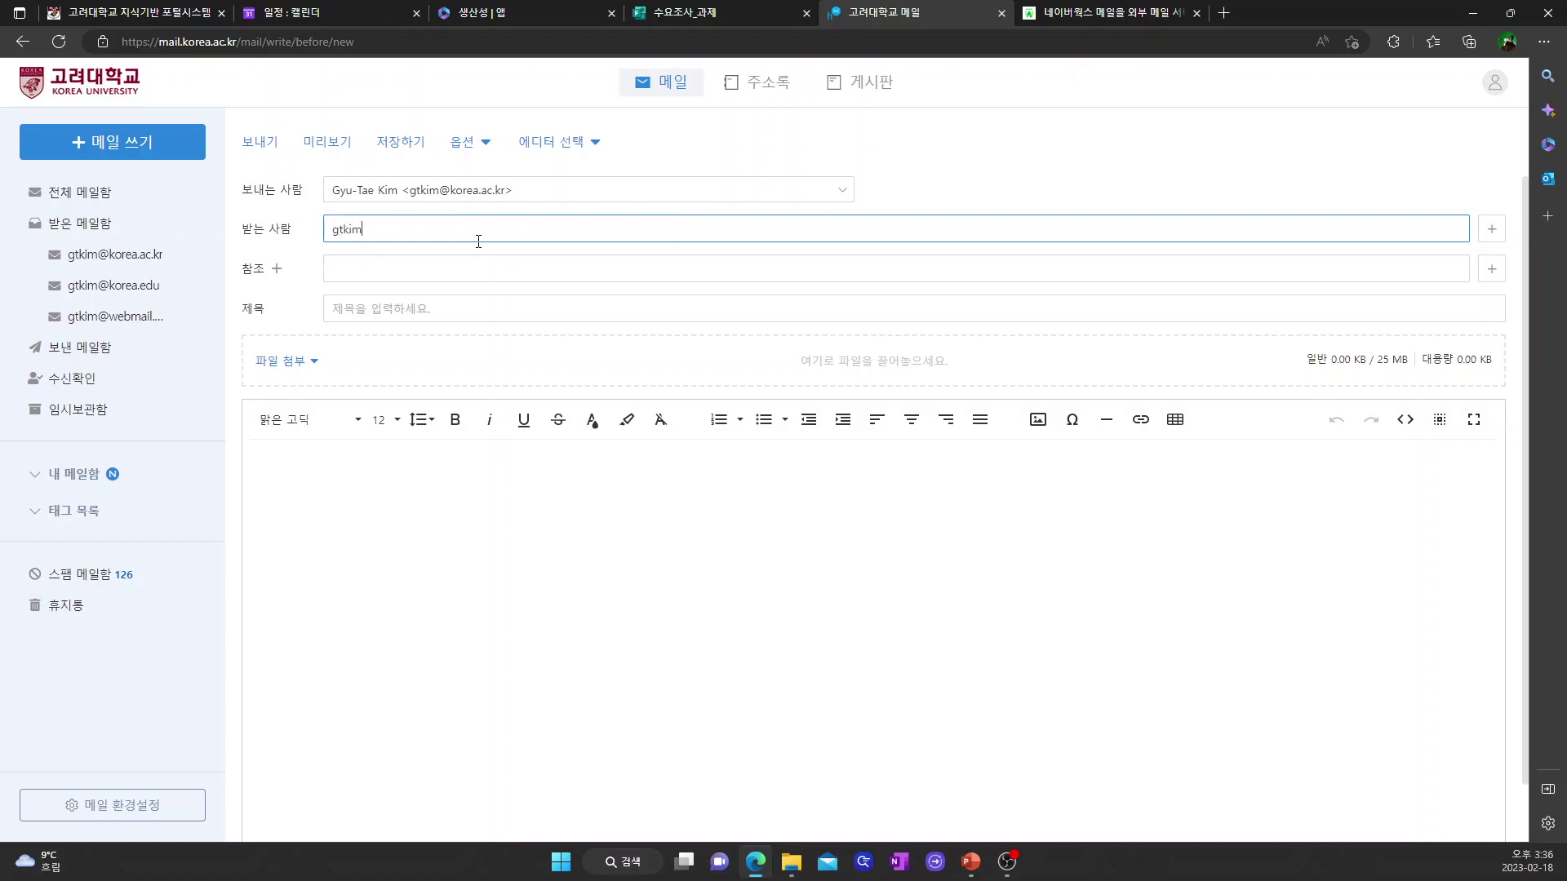
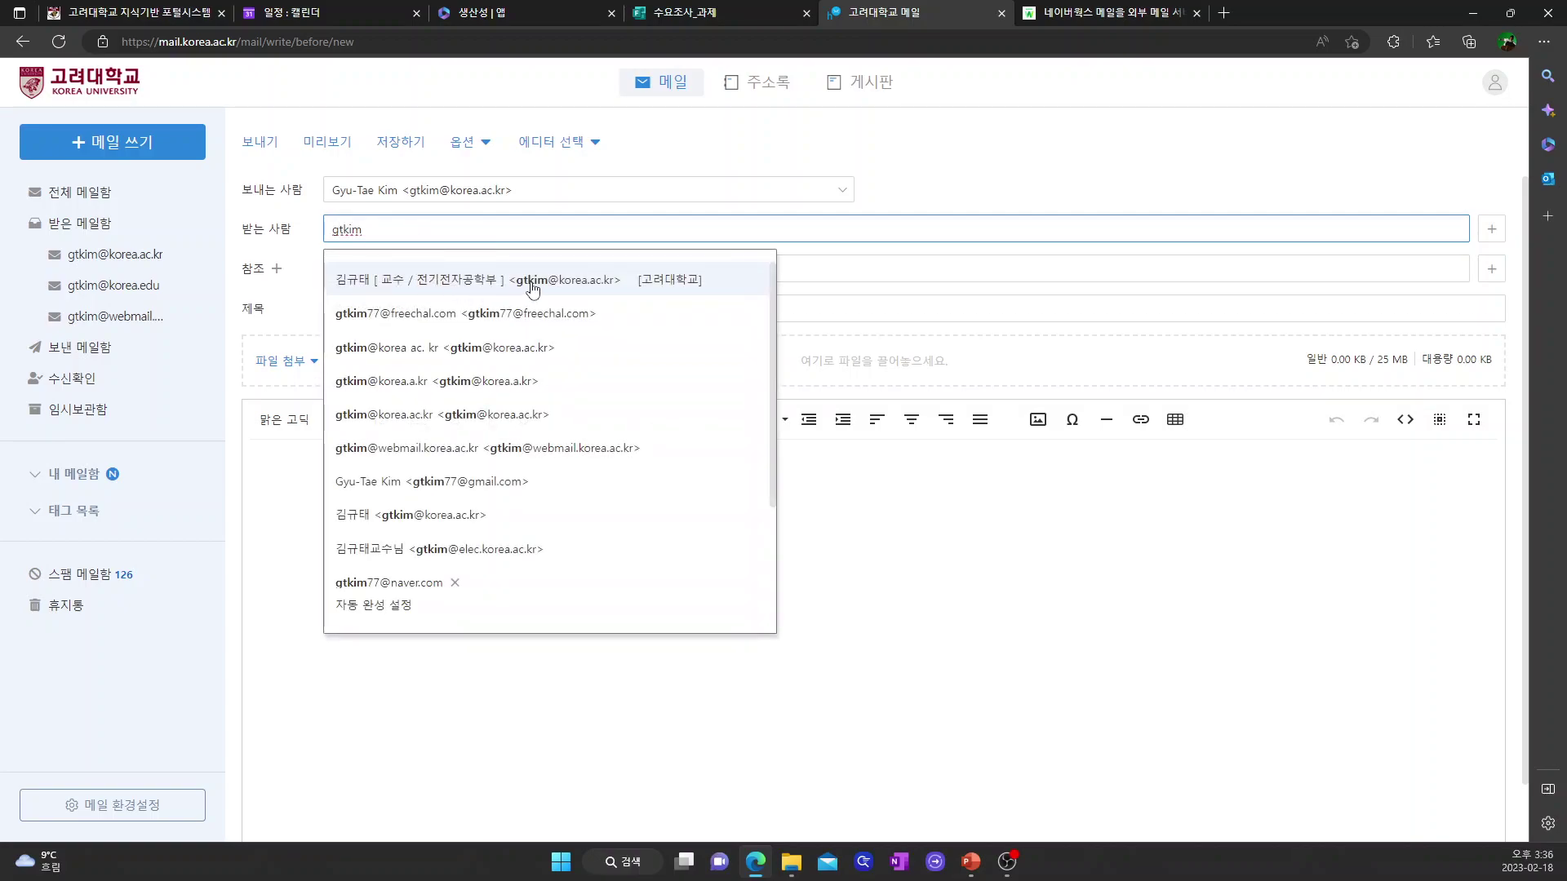
pyautogui.click(535, 280)
pyautogui.click(381, 307)
pyautogui.write('설문문항')
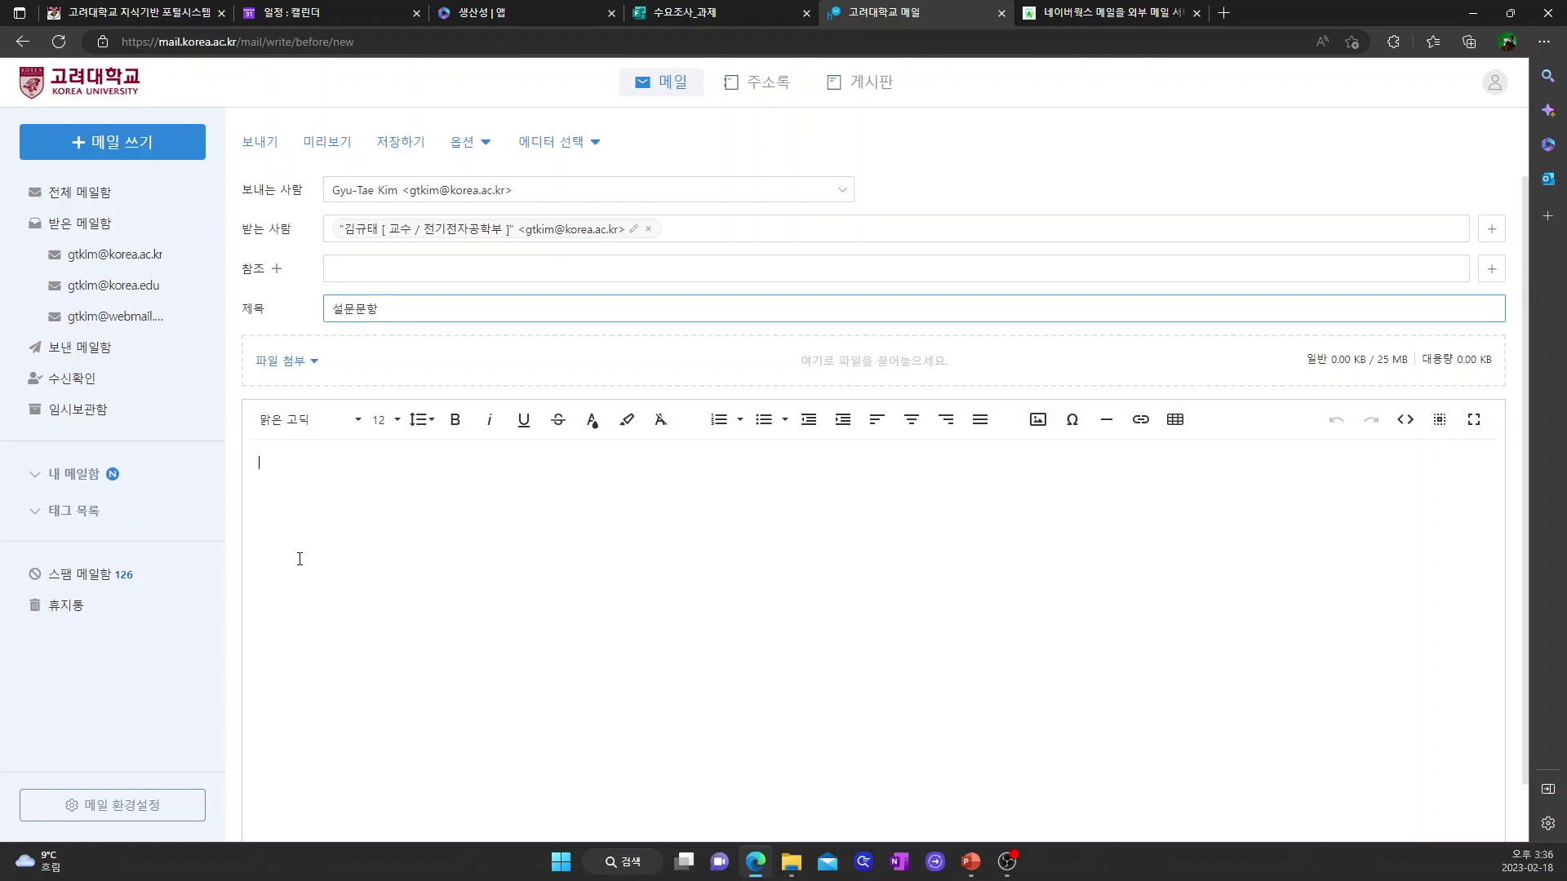
# - Insert the copied survey URL into the body as a link reading 설문해주세요
pyautogui.click(299, 559)
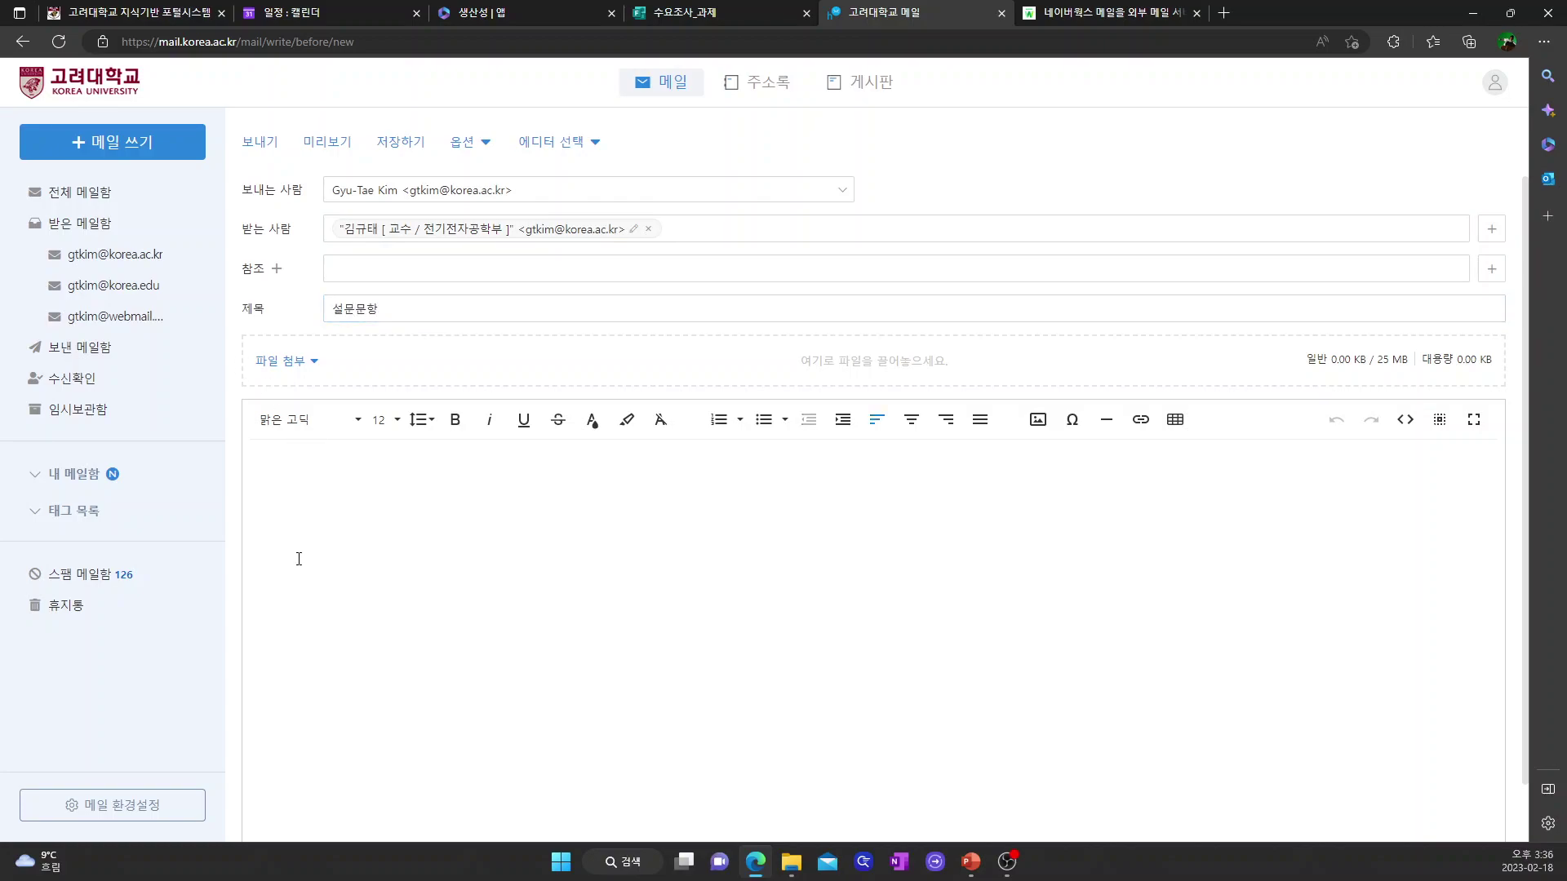
pyautogui.click(1140, 424)
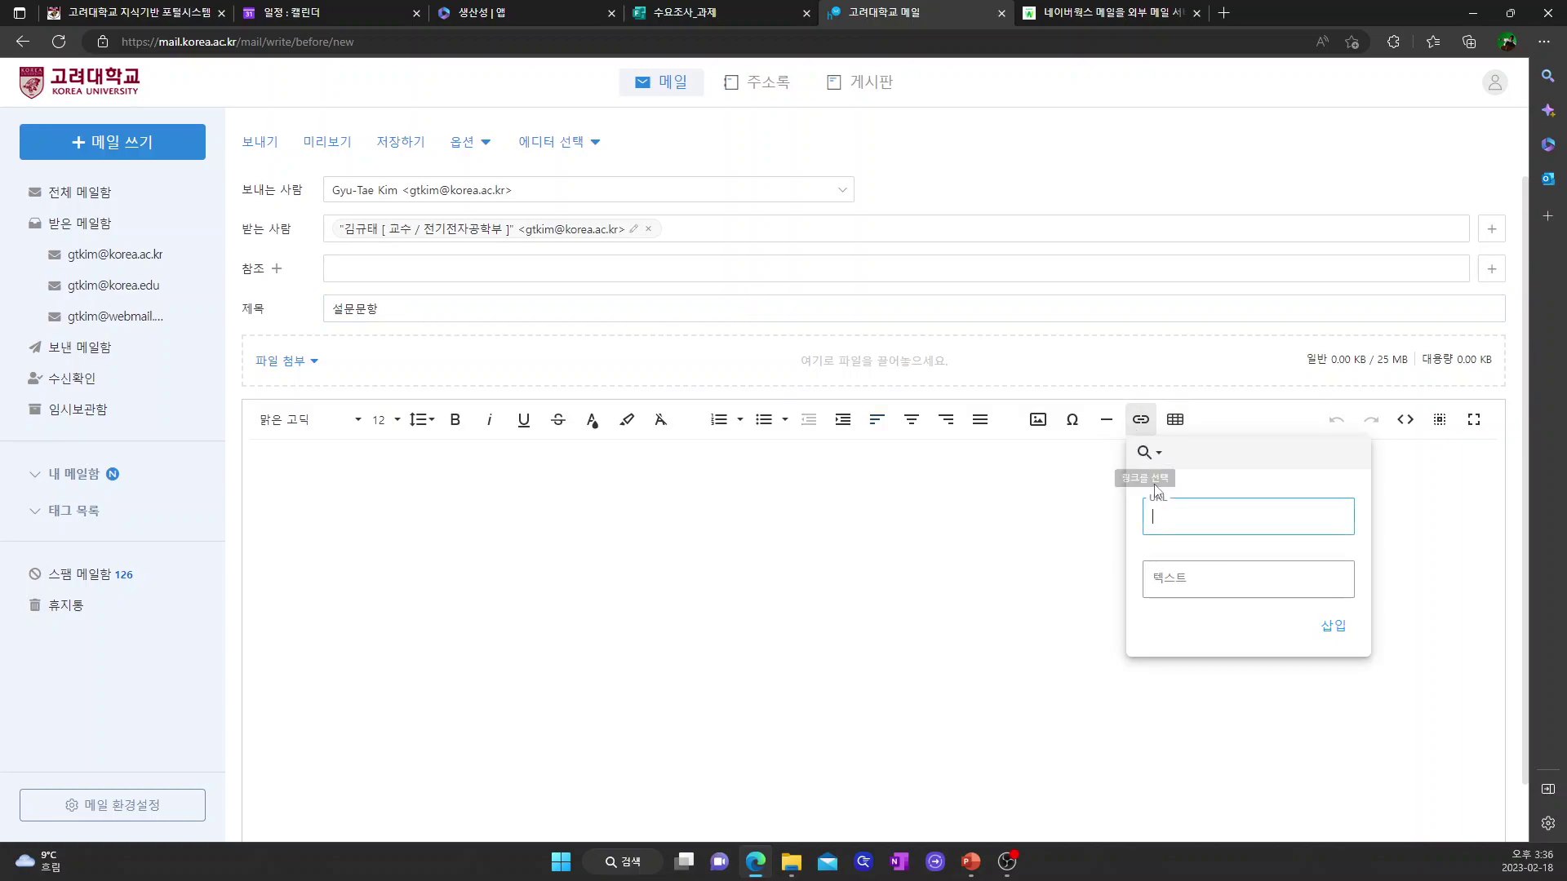
pyautogui.click(1169, 525)
pyautogui.hotkey('ctrl', 'v')
pyautogui.click(1180, 585)
pyautogui.write('설문무')
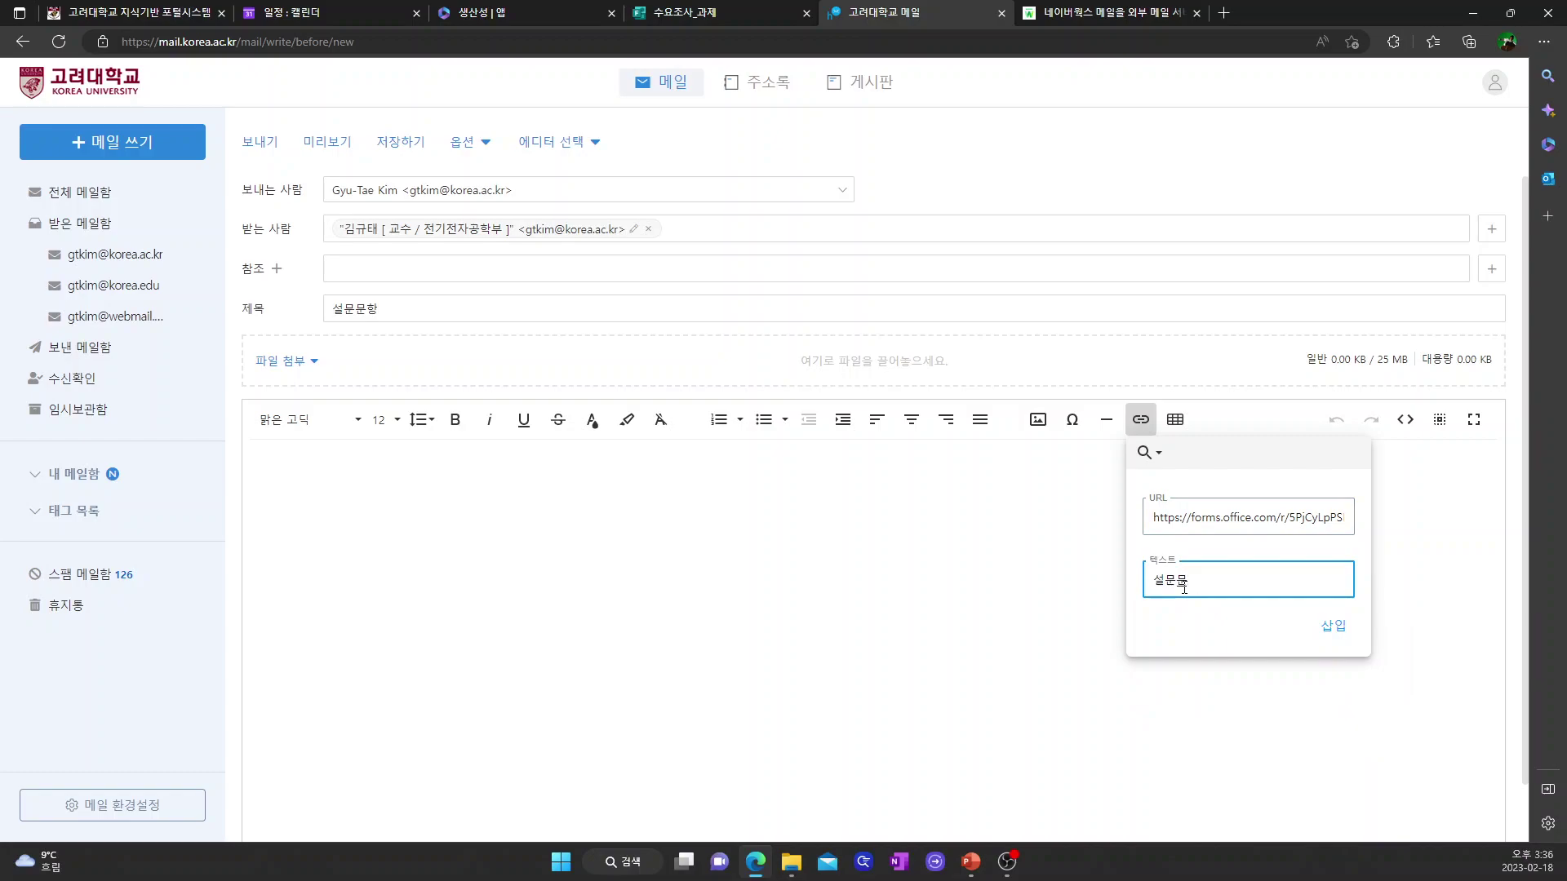
pyautogui.press('BackSpace')
pyautogui.write('해주세요.')
pyautogui.click(1333, 627)
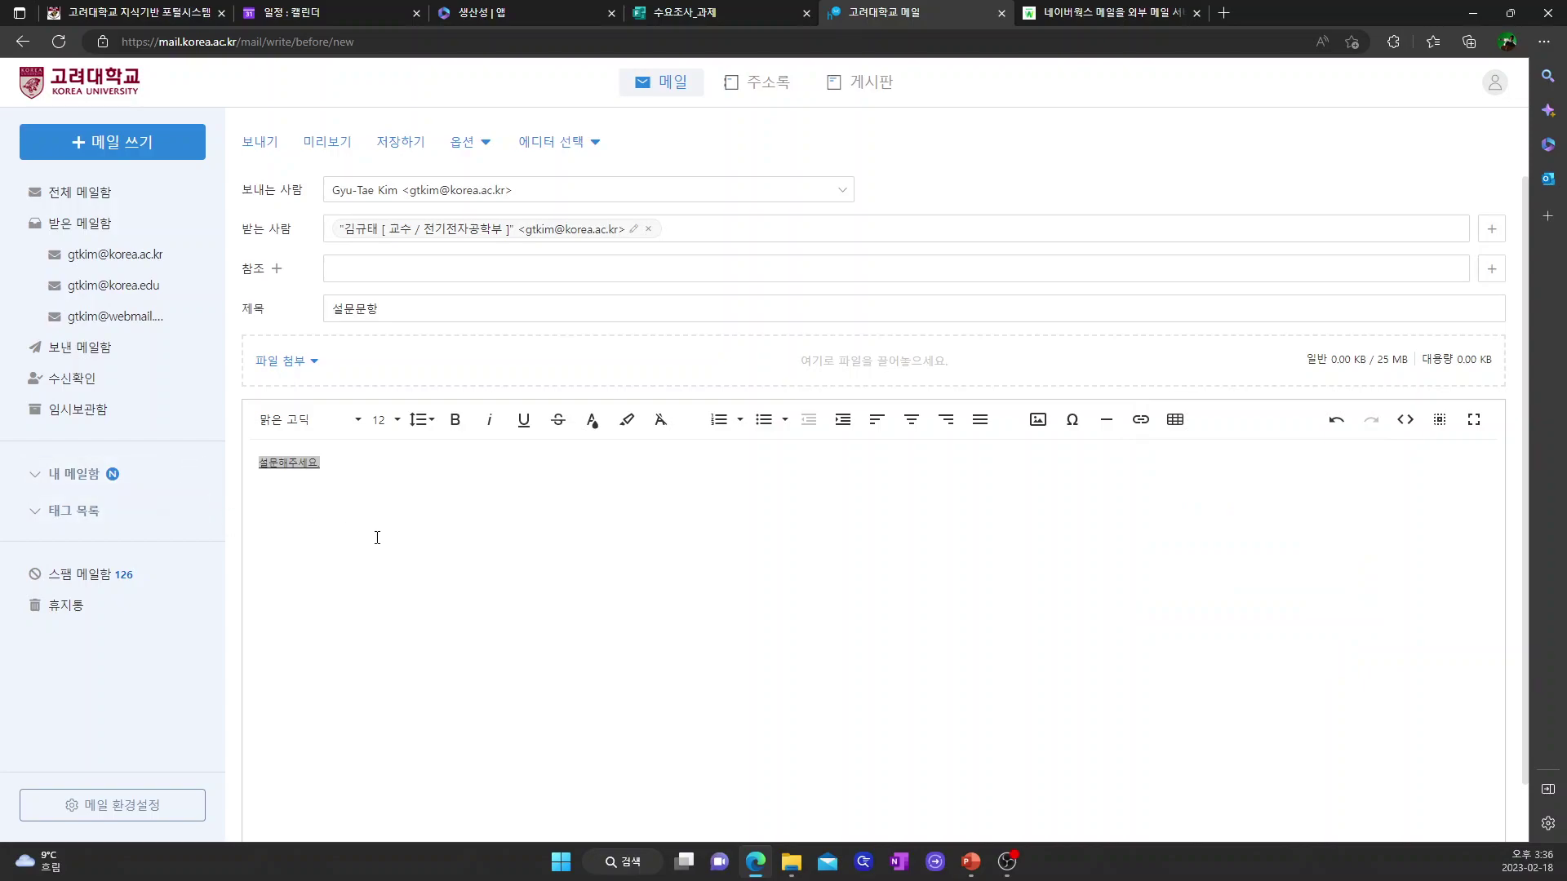
pyautogui.click(400, 486)
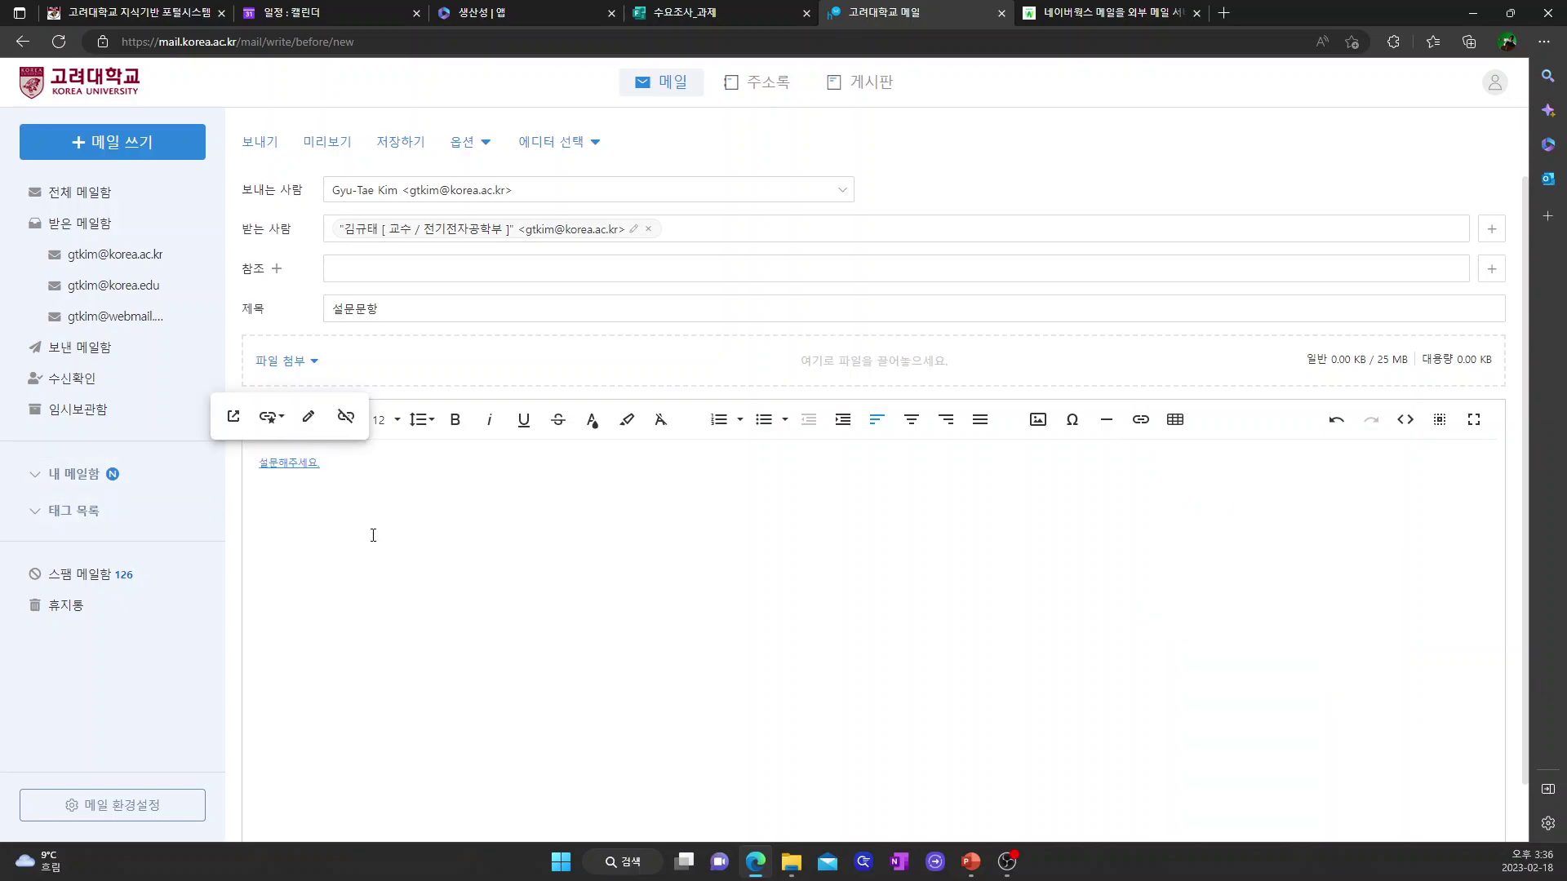
pyautogui.press('Return')
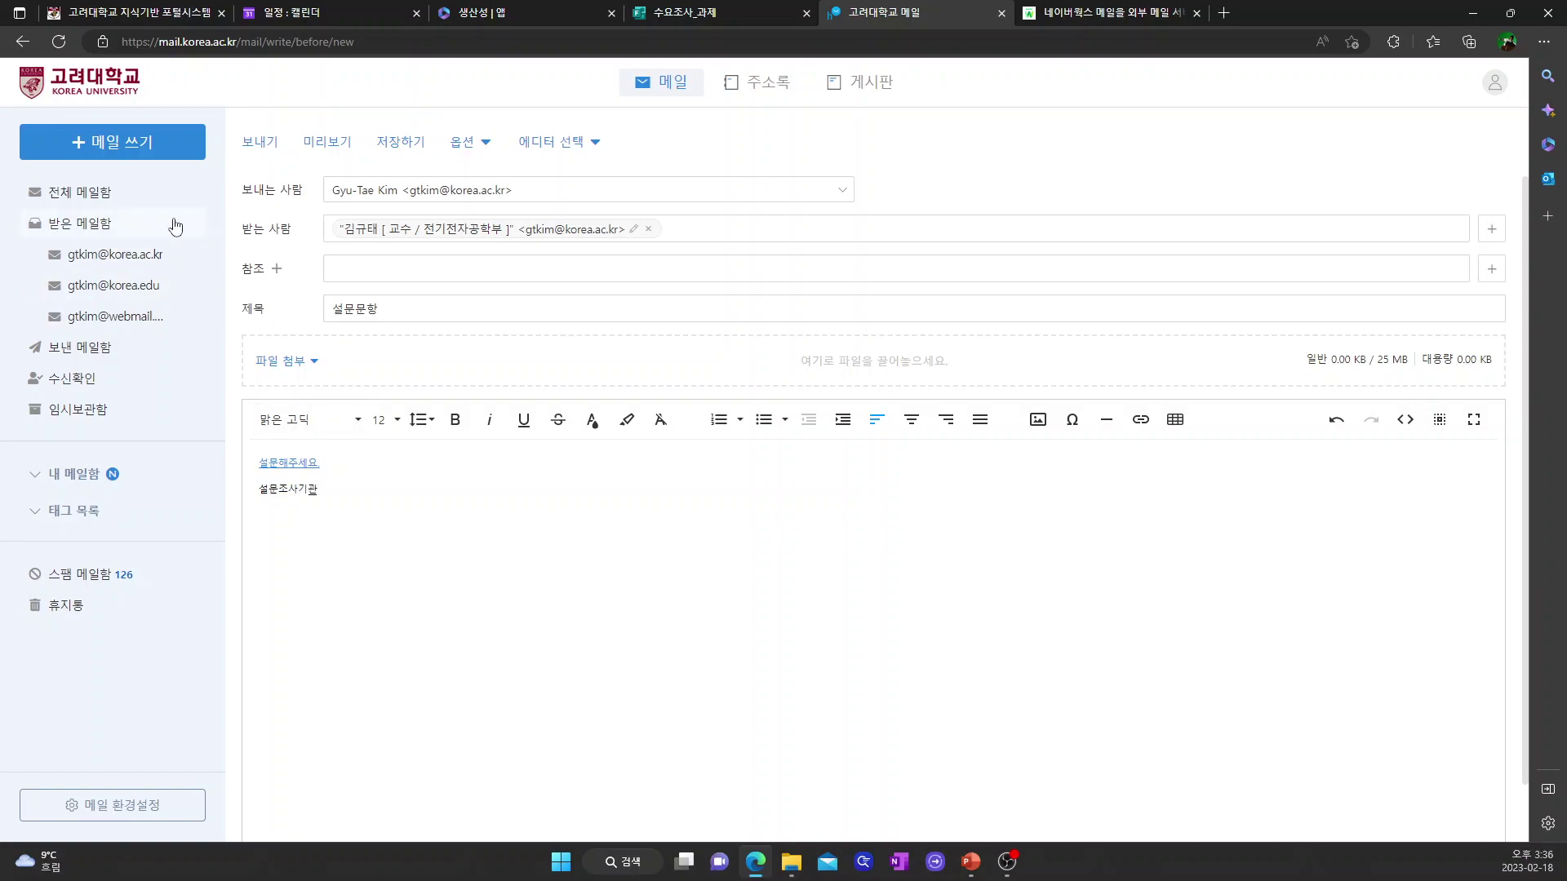
# - Send the email, open it from the inbox, and follow the survey link
pyautogui.click(259, 144)
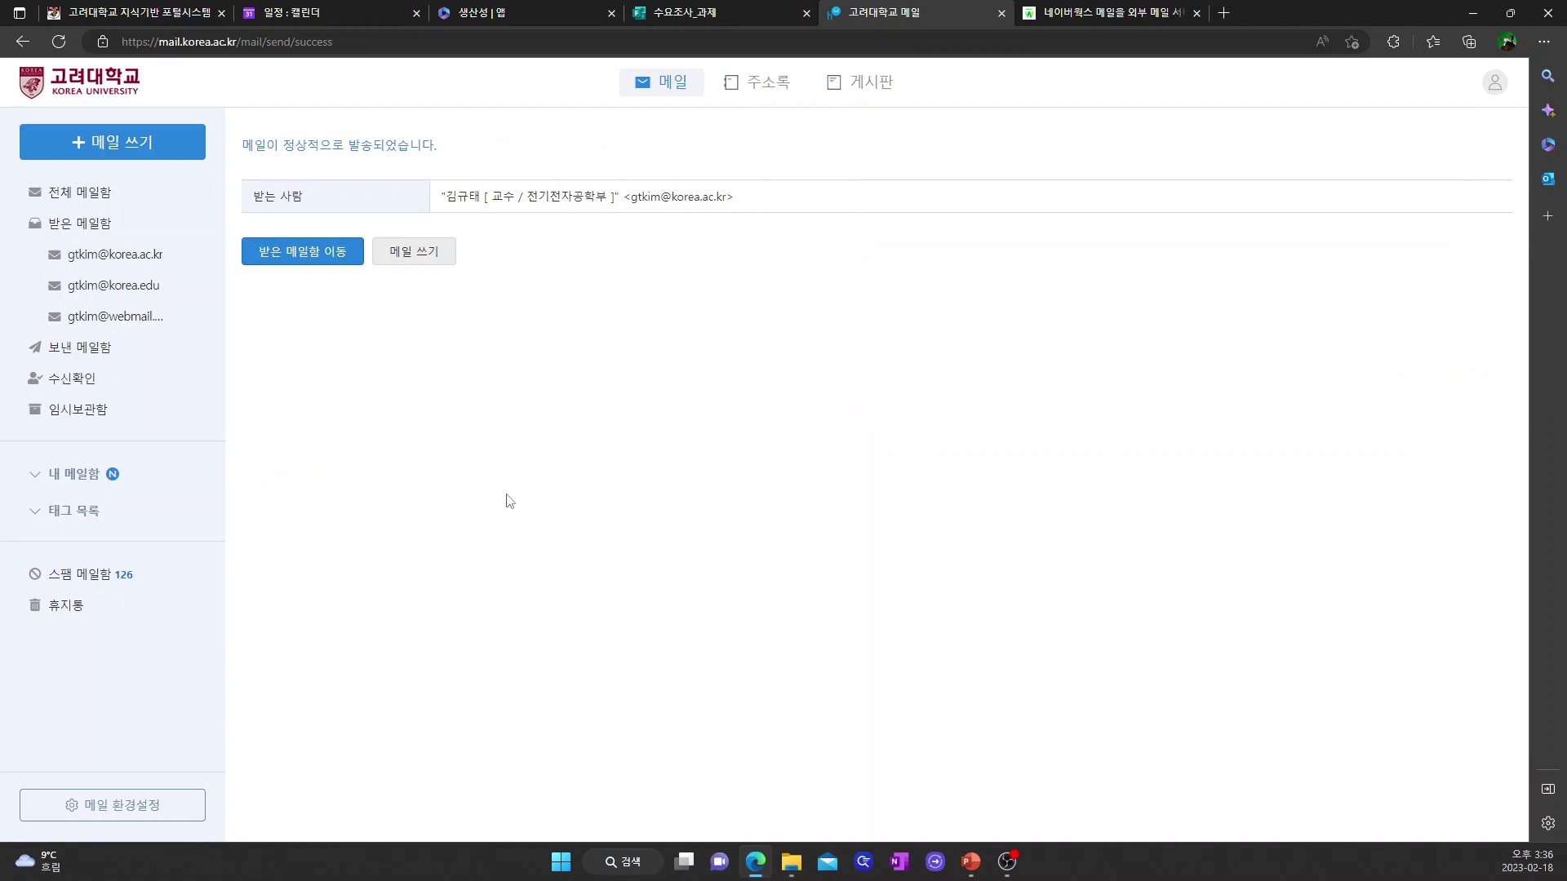
pyautogui.click(167, 256)
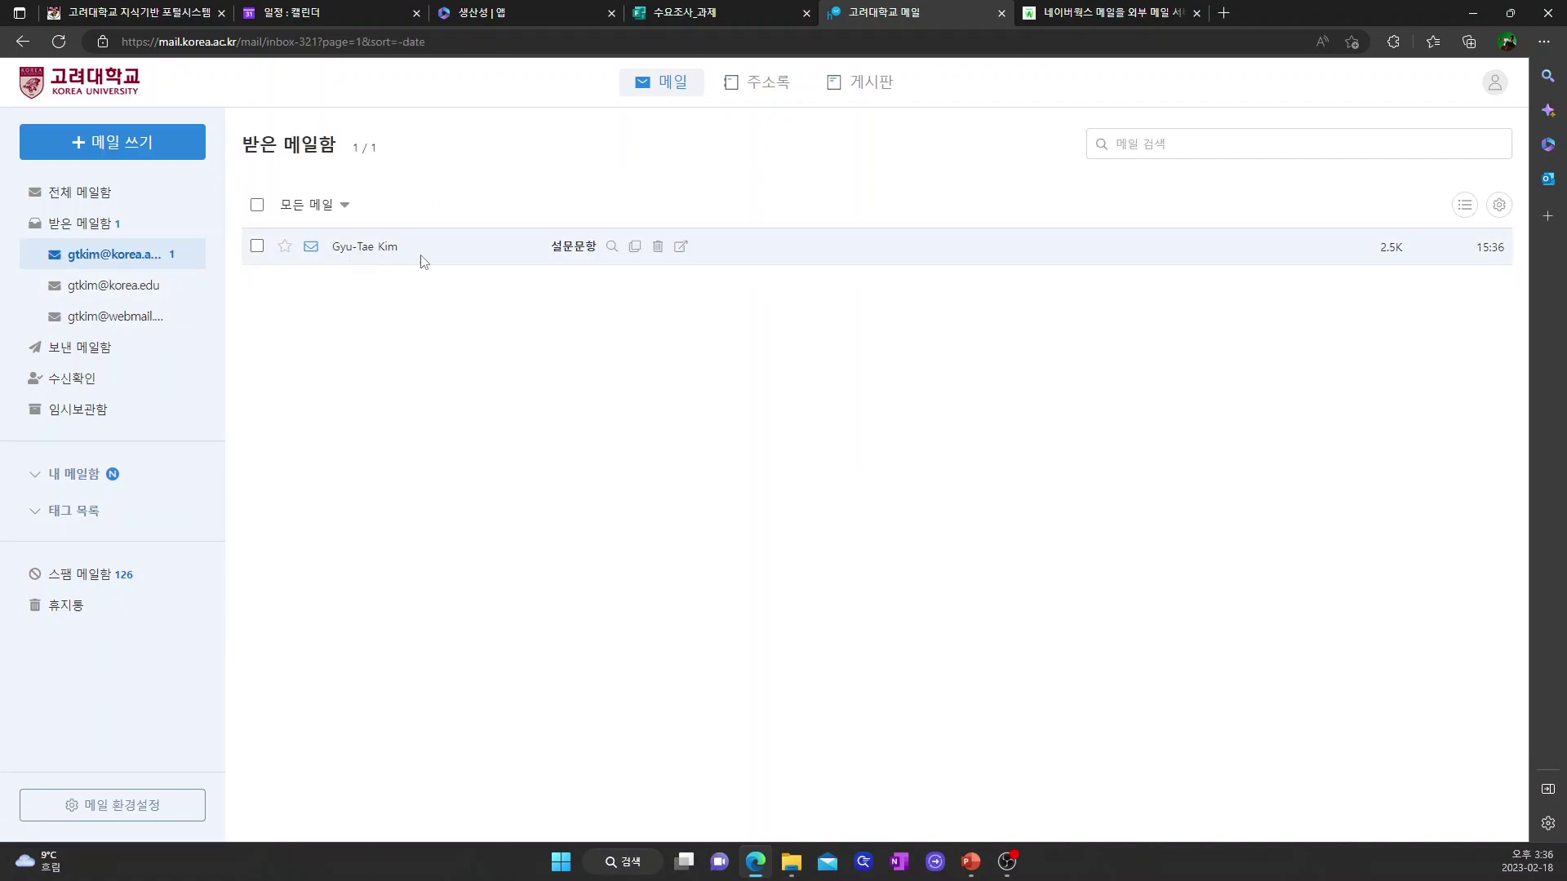
pyautogui.click(575, 254)
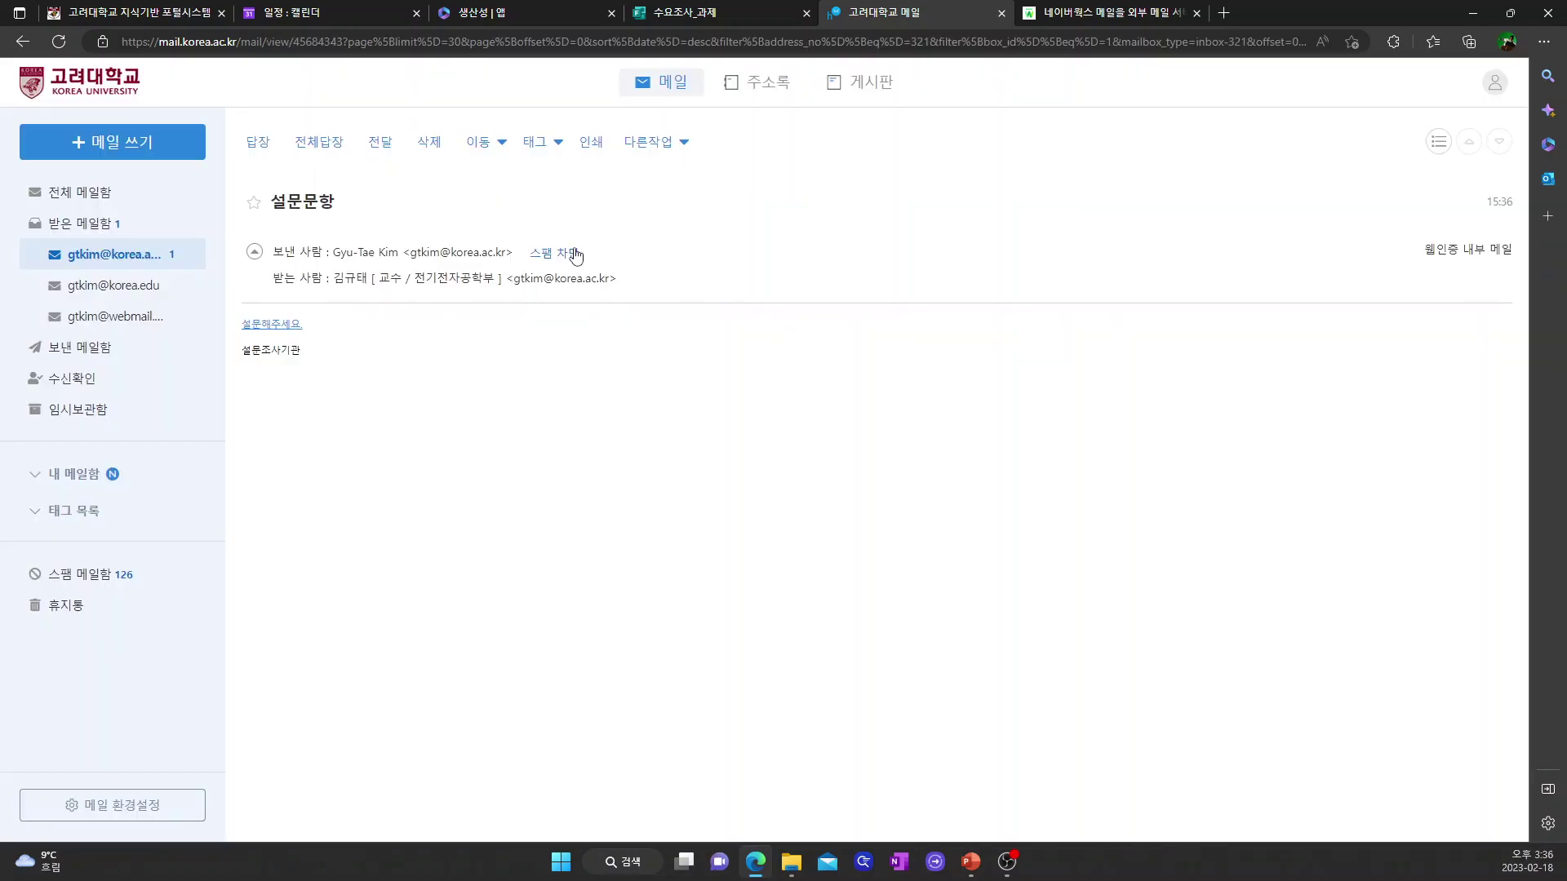
pyautogui.click(277, 325)
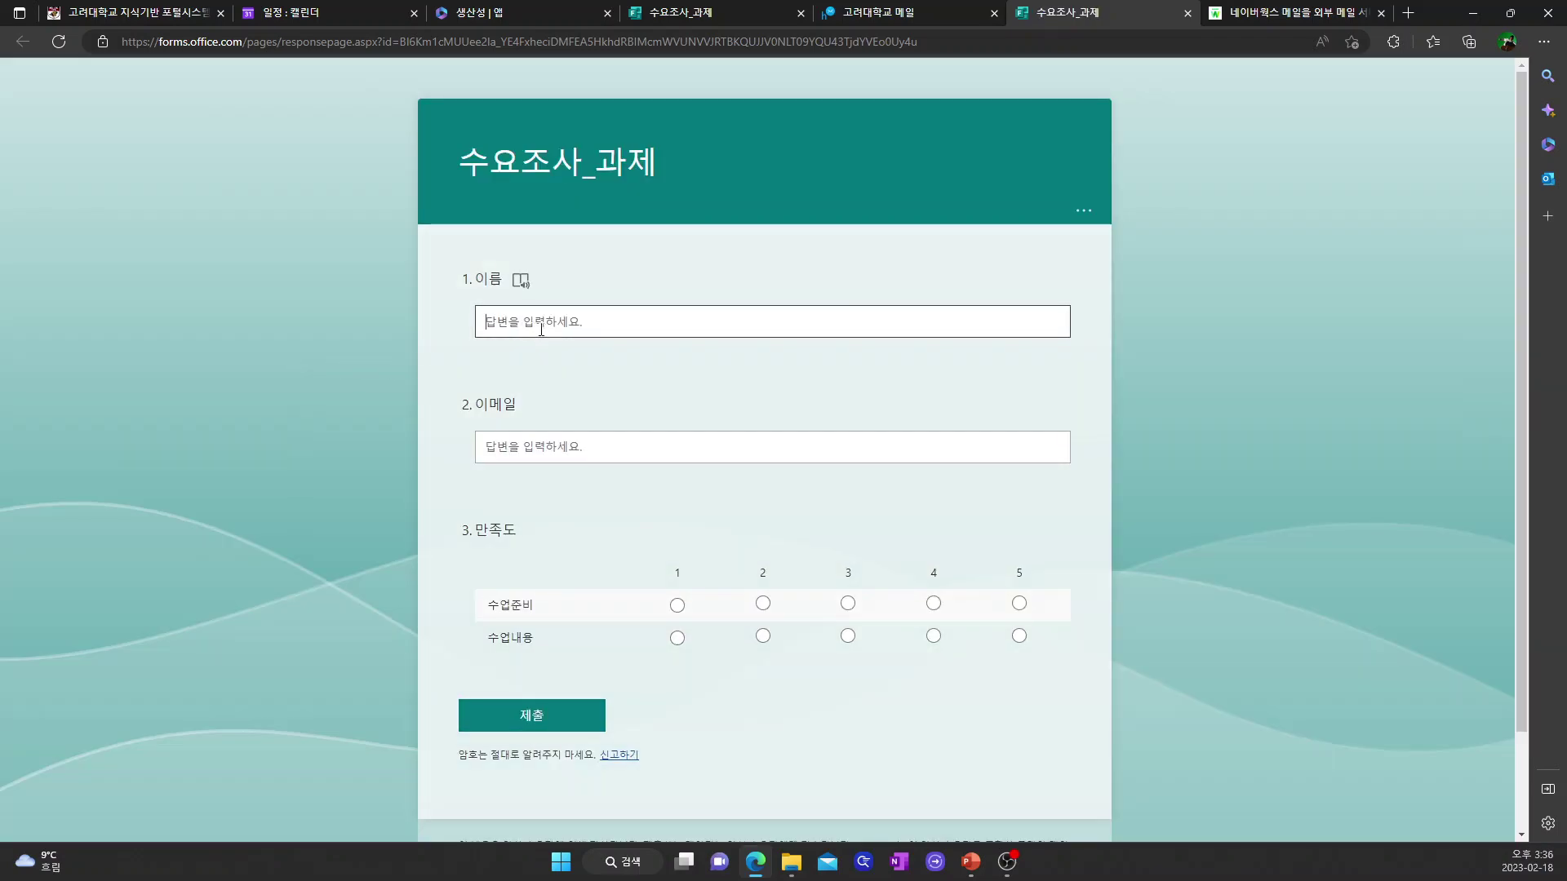
# - Enter the respondent's name and e-mail, trying Immersive Reader read-aloud on the e-mail question
pyautogui.click(541, 330)
pyautogui.write('ㄱ')
pyautogui.click(515, 457)
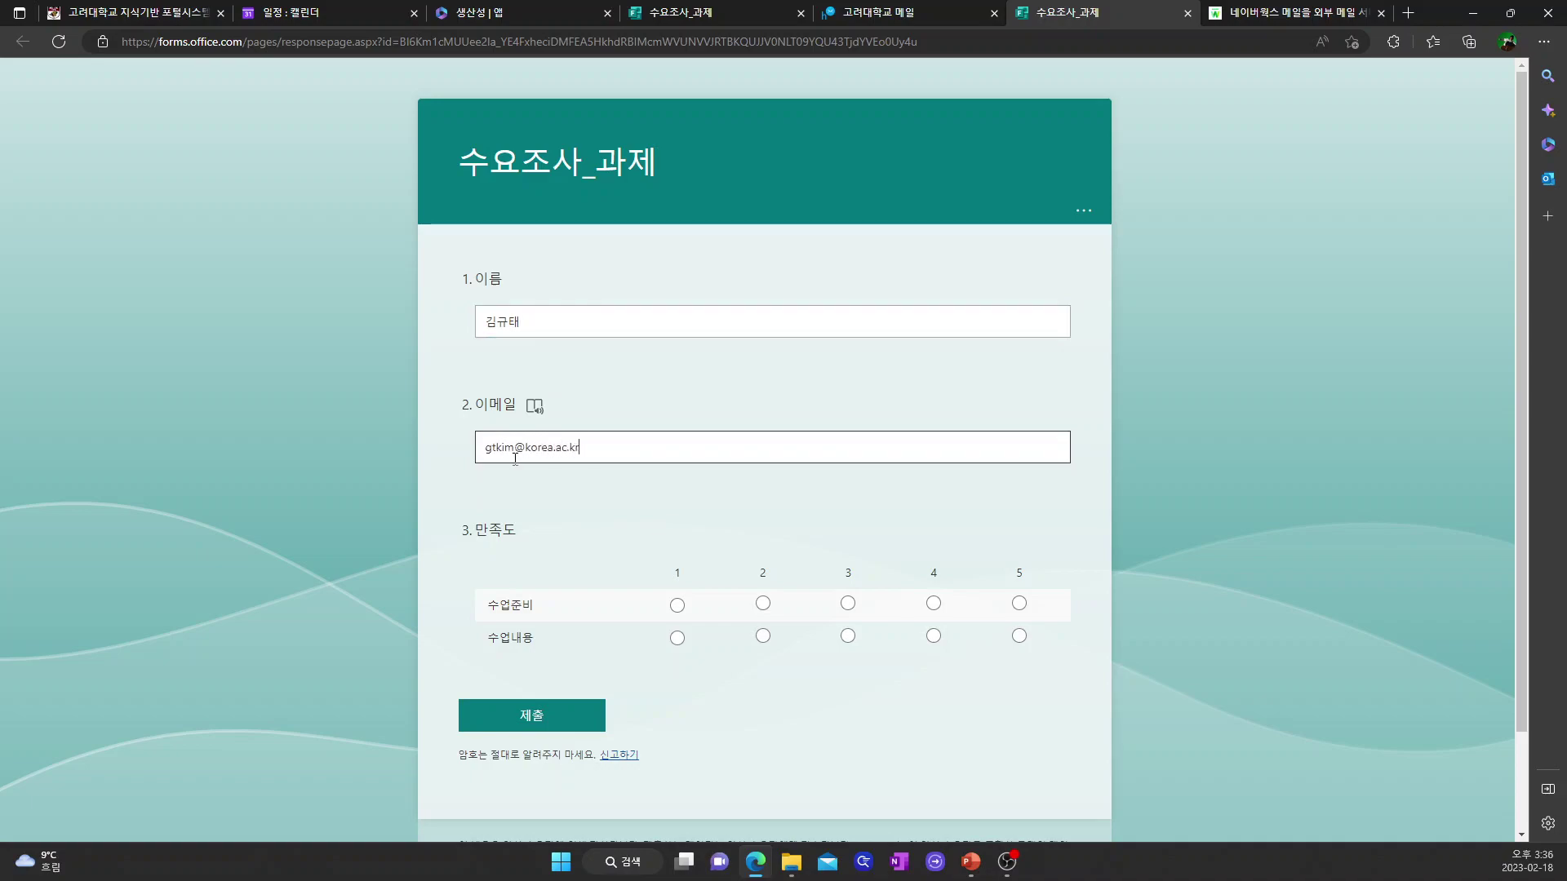
pyautogui.click(534, 406)
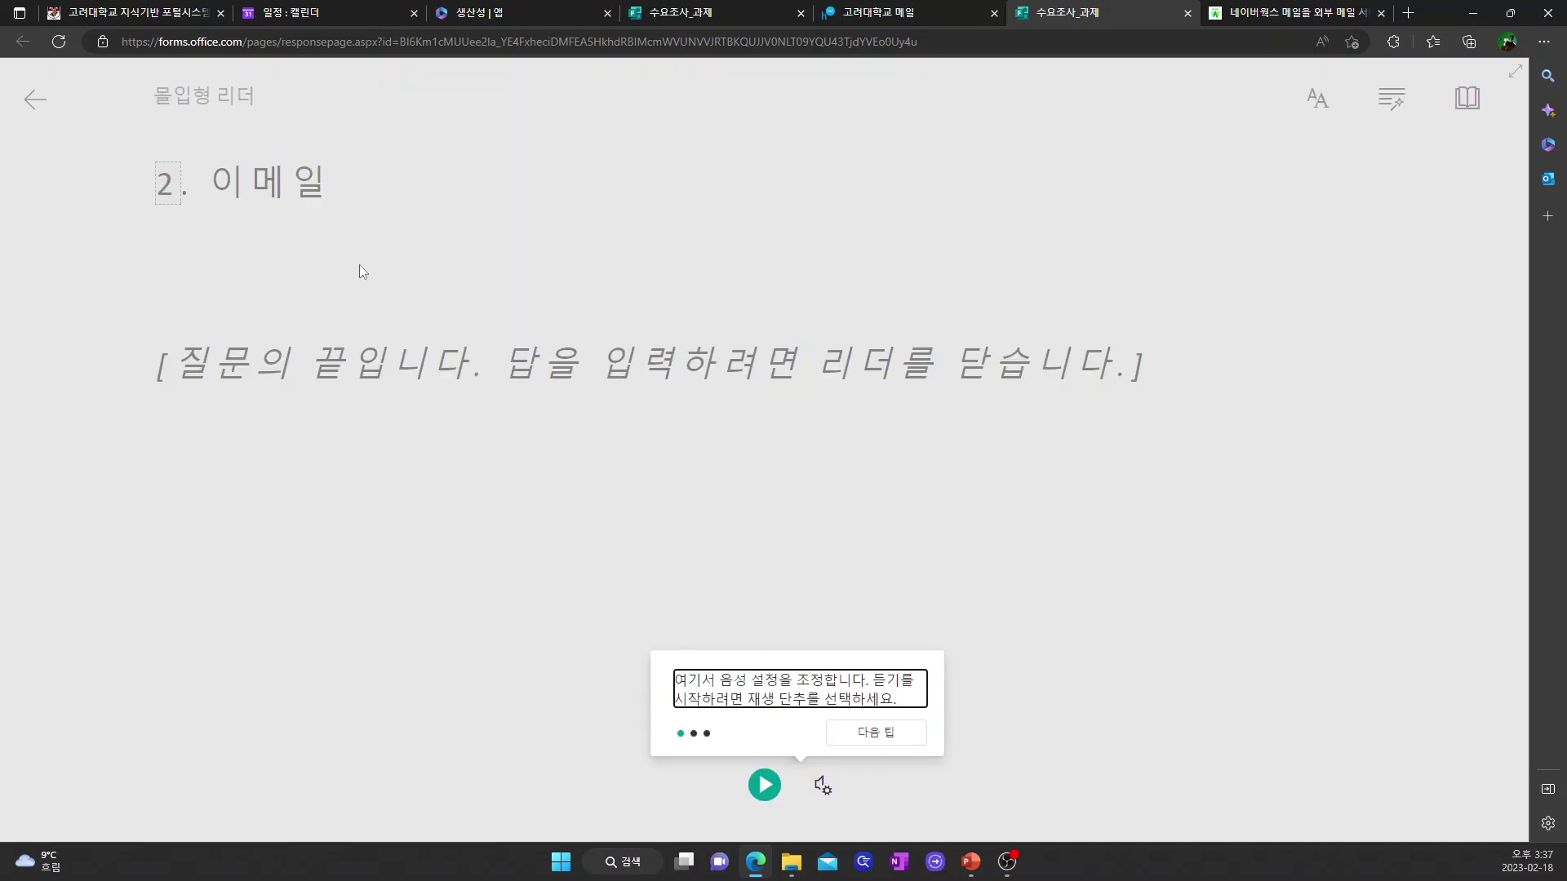
pyautogui.click(764, 785)
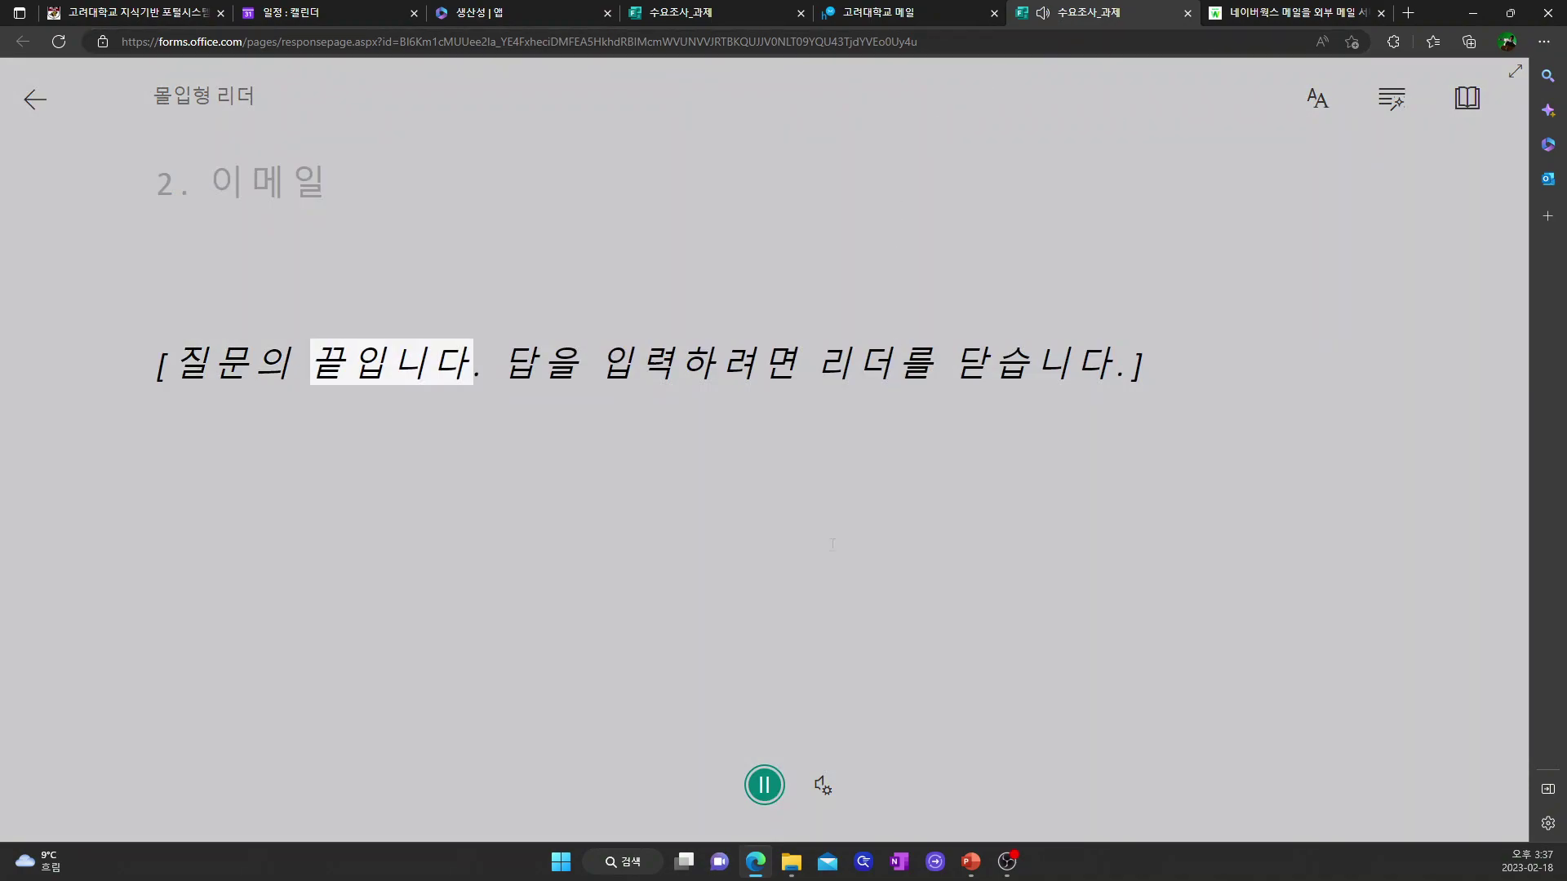
pyautogui.click(765, 786)
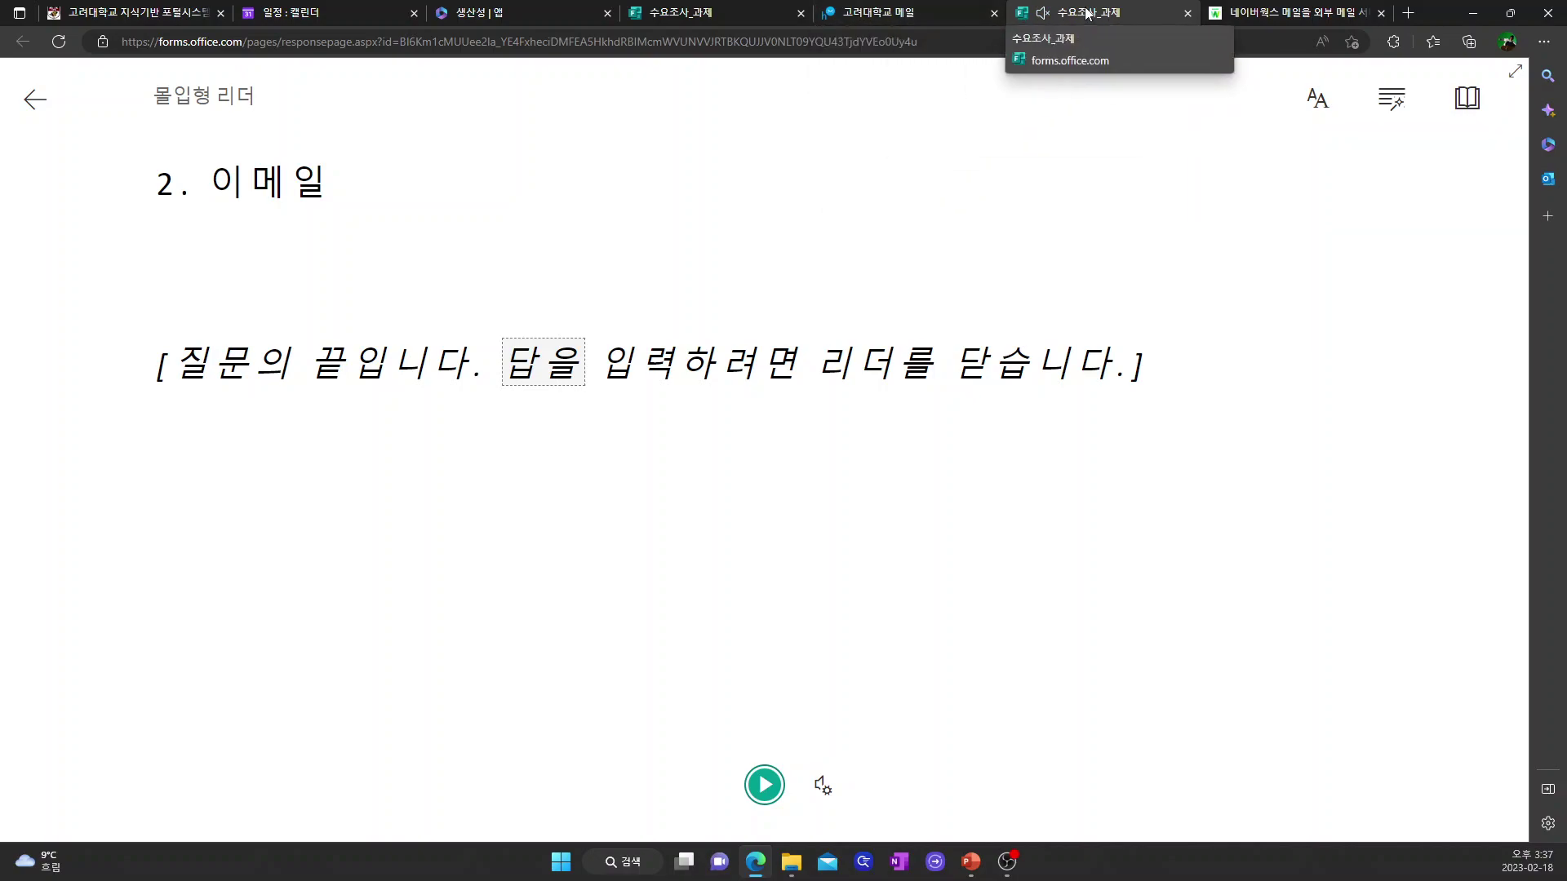
pyautogui.click(37, 108)
# - Rate 수업준비 3 and 수업내용 5, then submit the response
pyautogui.scroll(-2, 618, 416)
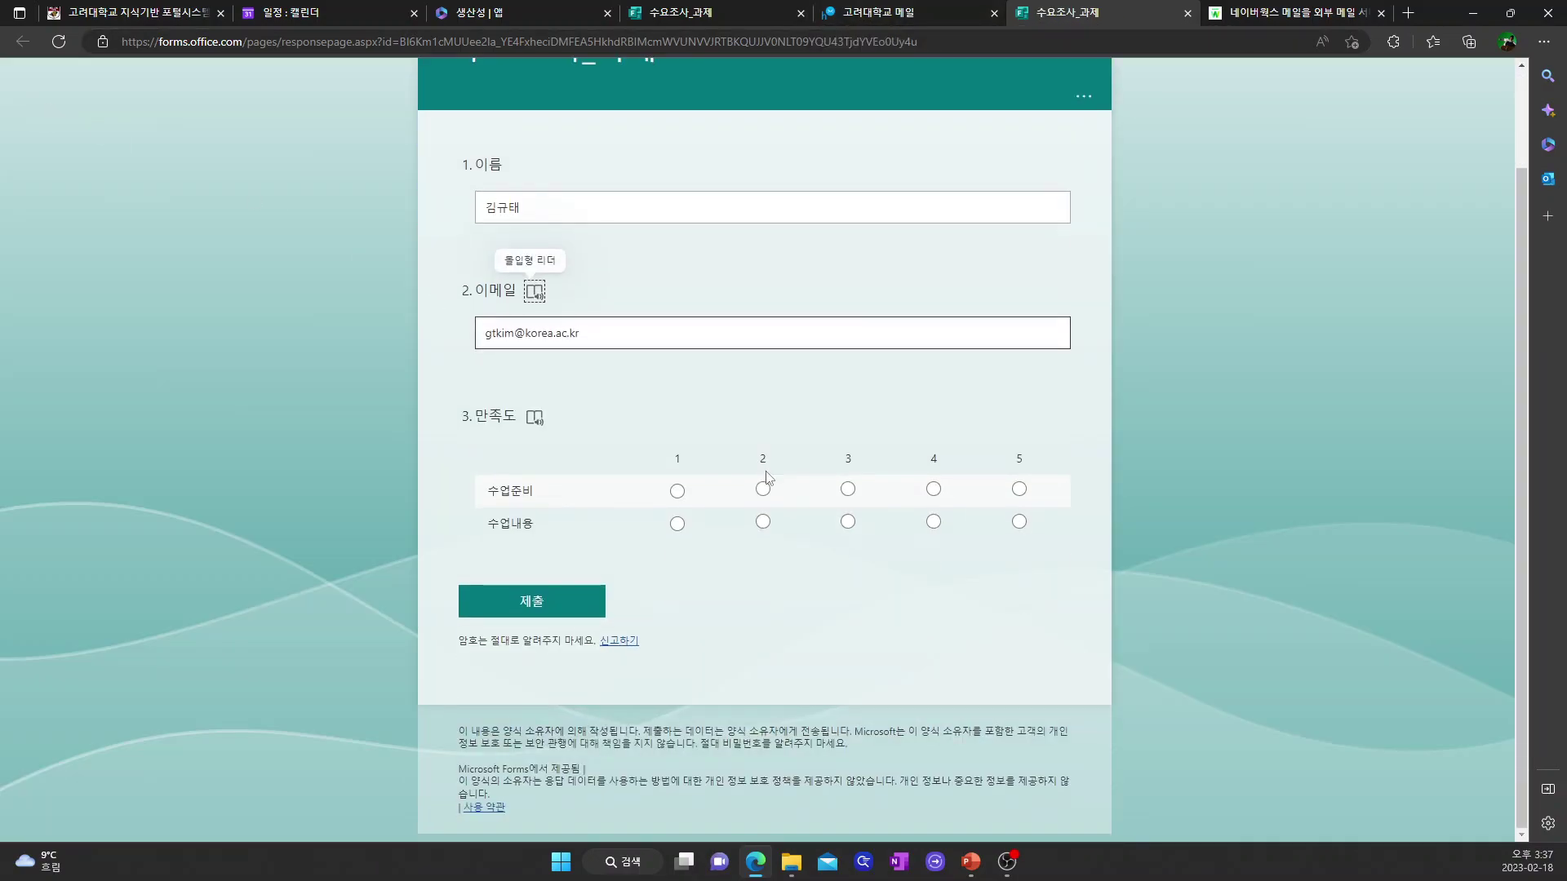
pyautogui.click(849, 489)
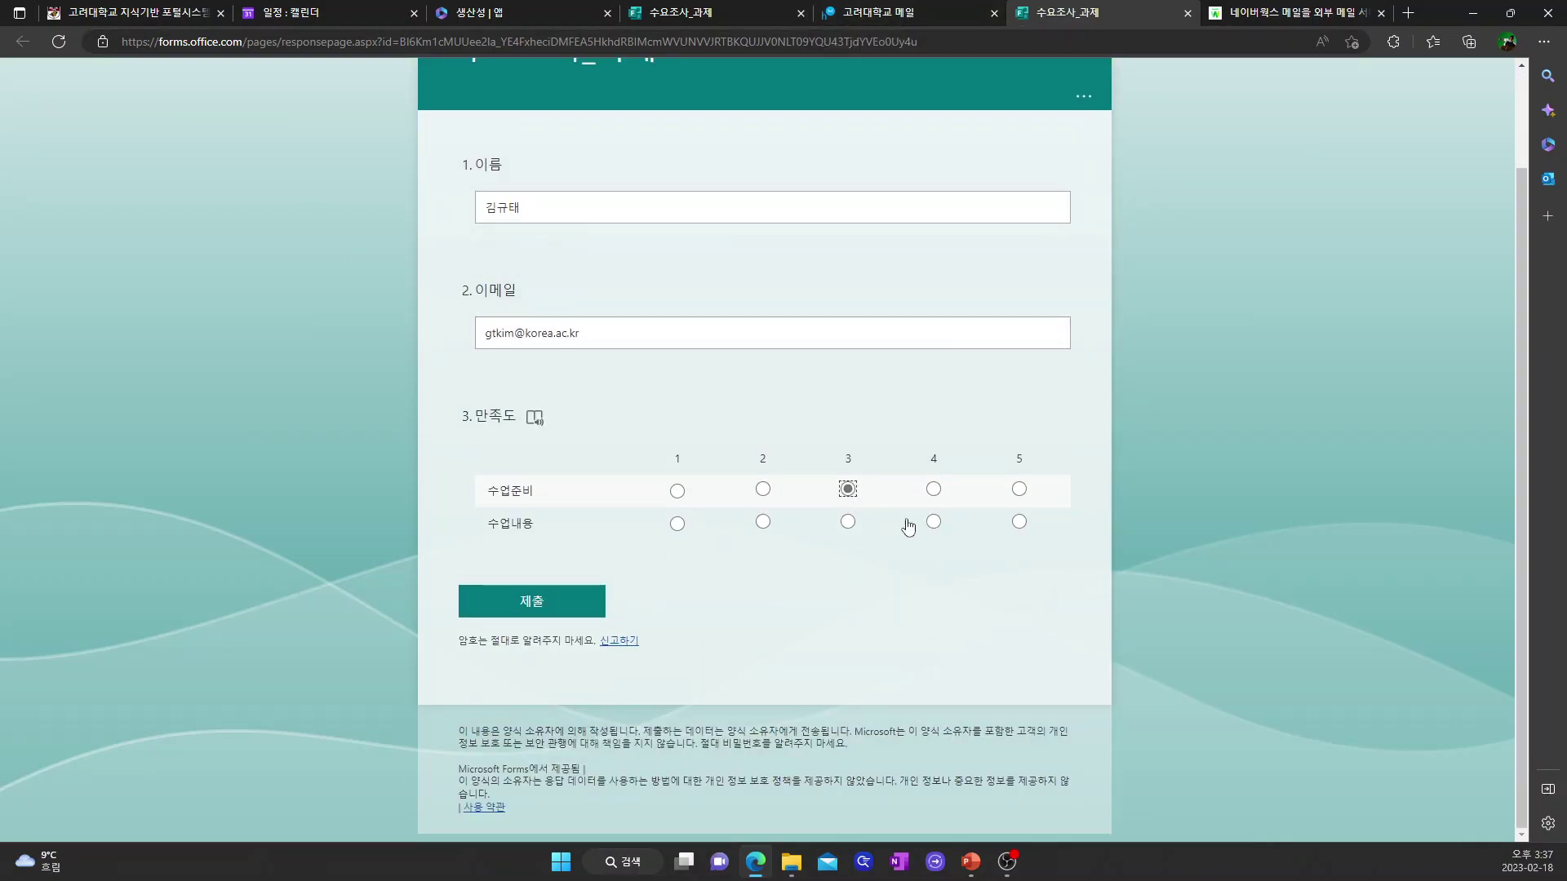
pyautogui.click(1018, 521)
pyautogui.click(534, 610)
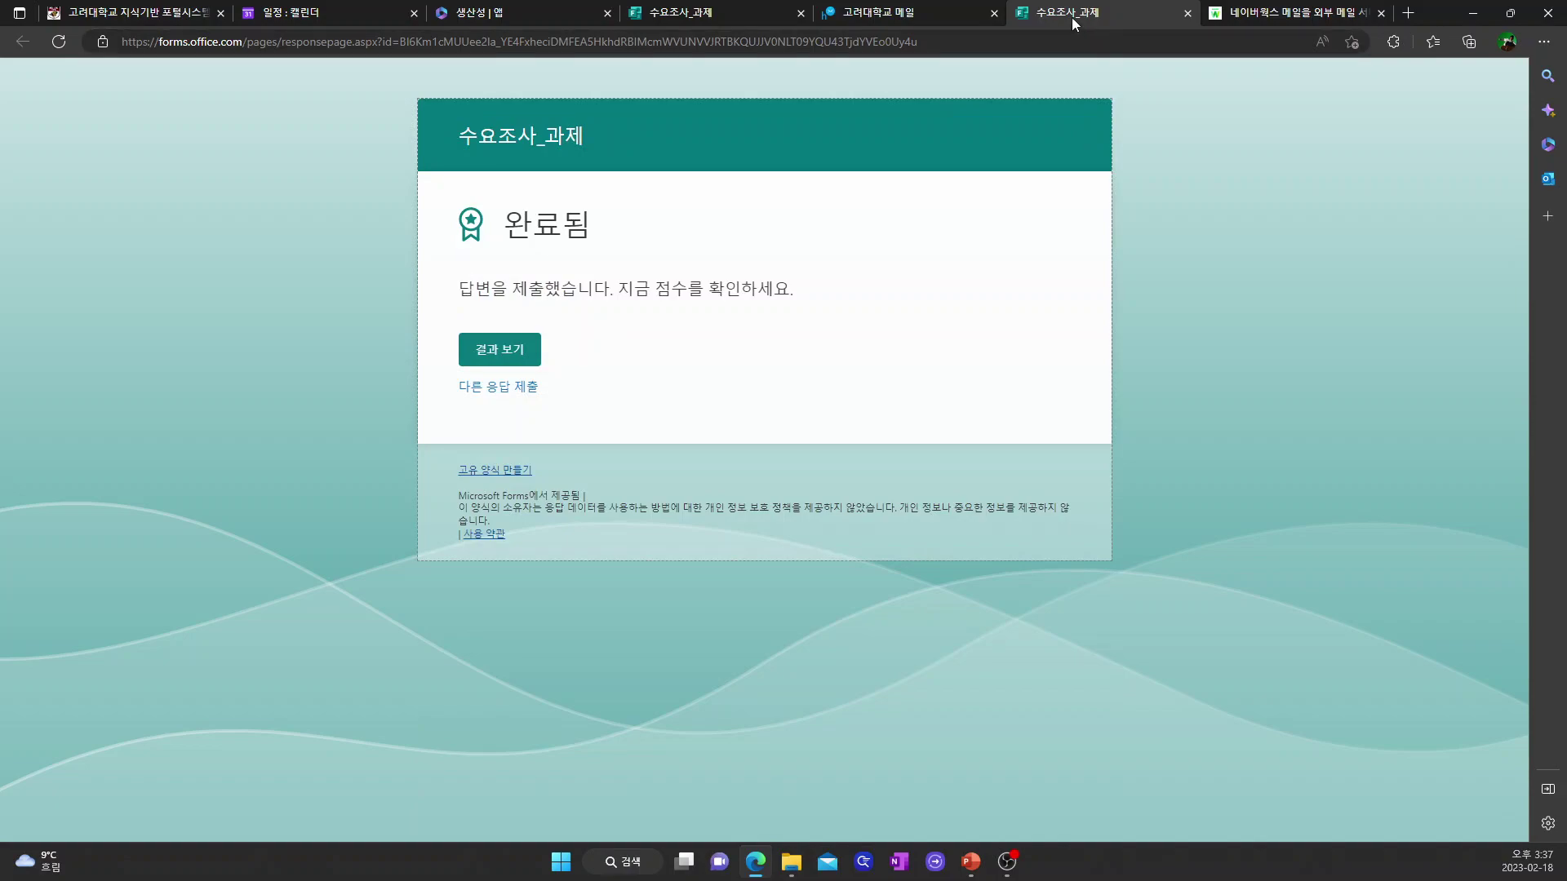
# - Open the 수요조사_과제 Responses tab and scroll through the 1-response summary and 만족도 chart
pyautogui.click(926, 11)
pyautogui.click(725, 11)
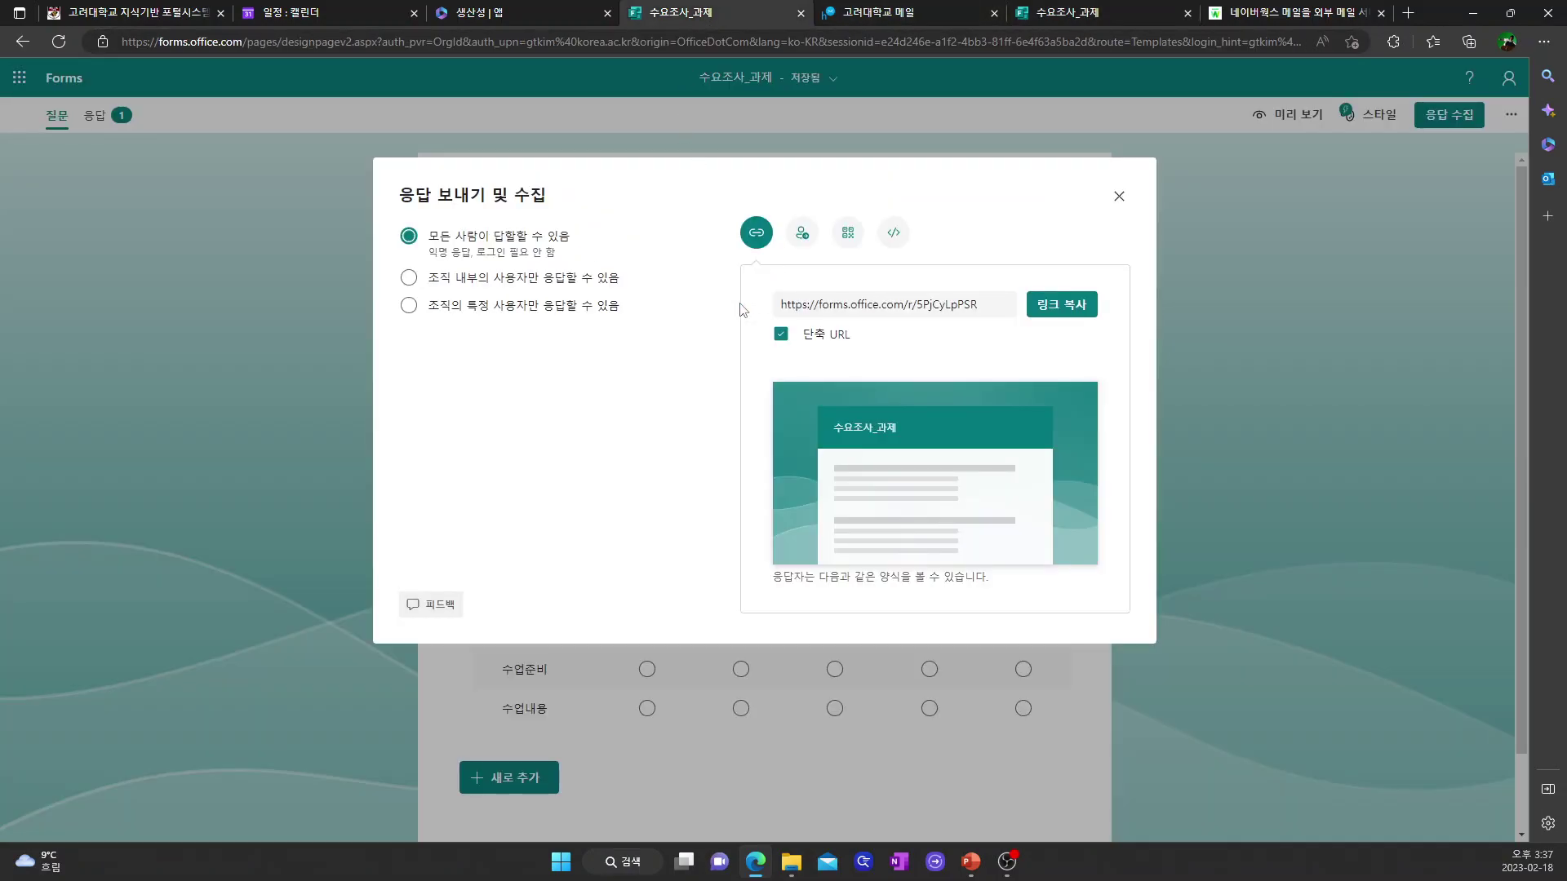
pyautogui.click(1120, 197)
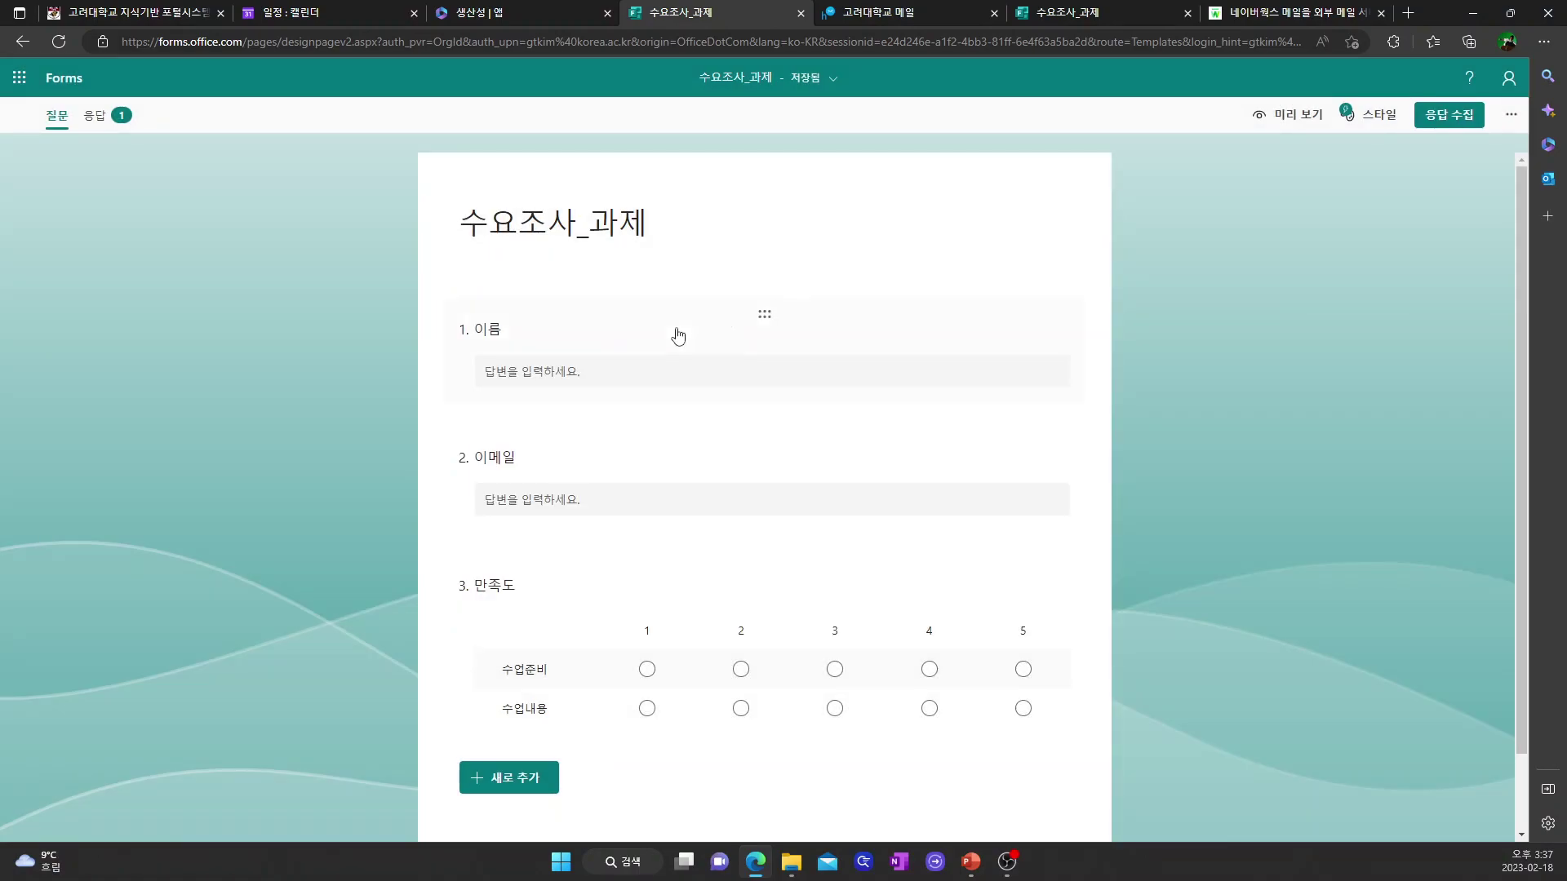
pyautogui.click(94, 118)
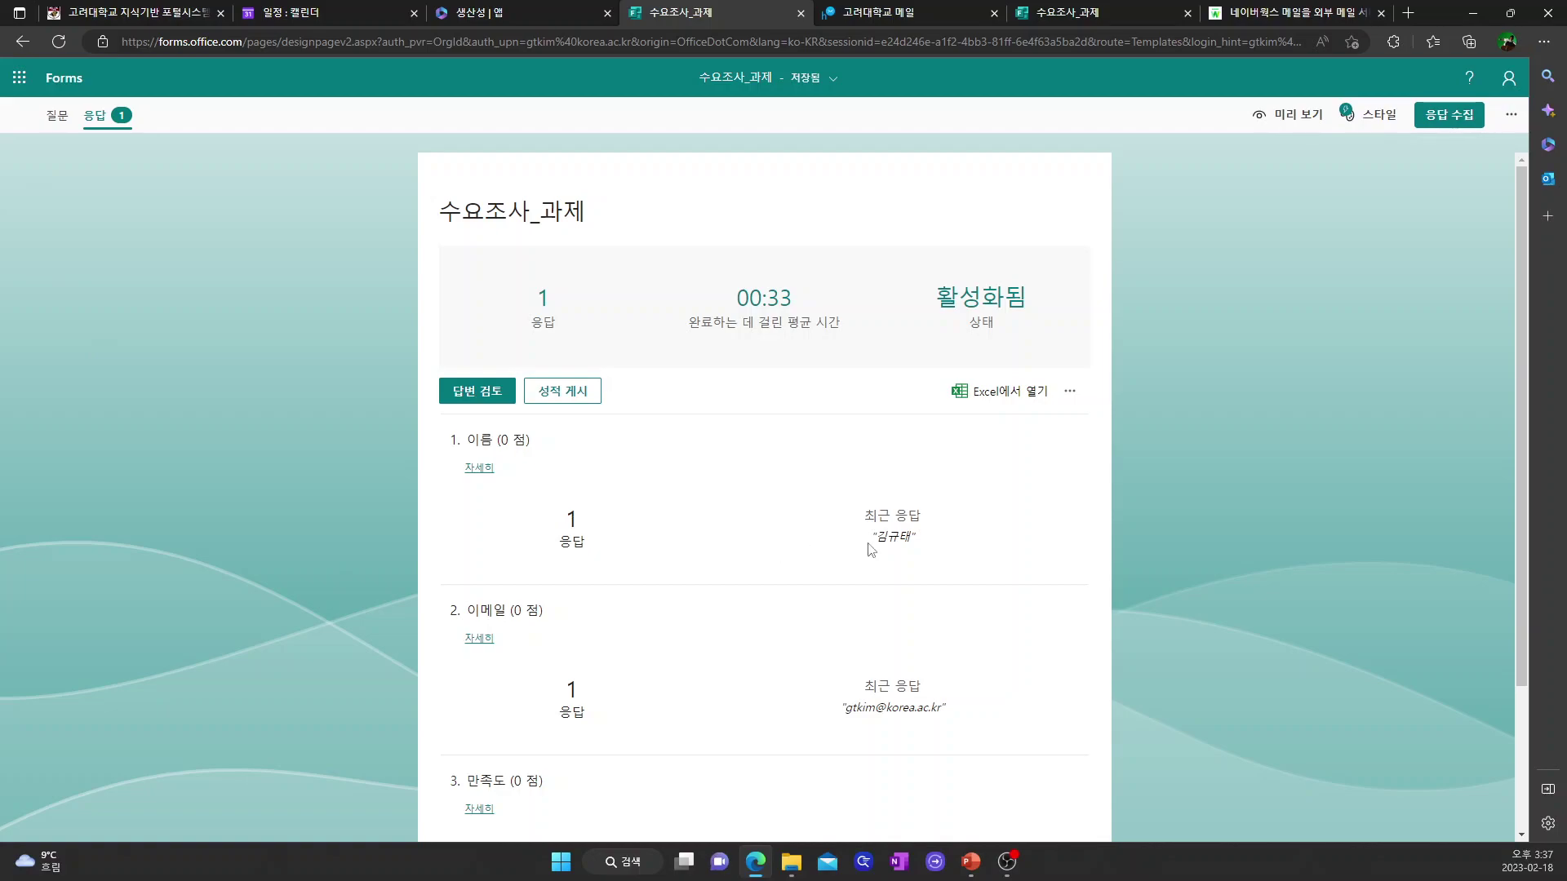
pyautogui.scroll(-2, 660, 579)
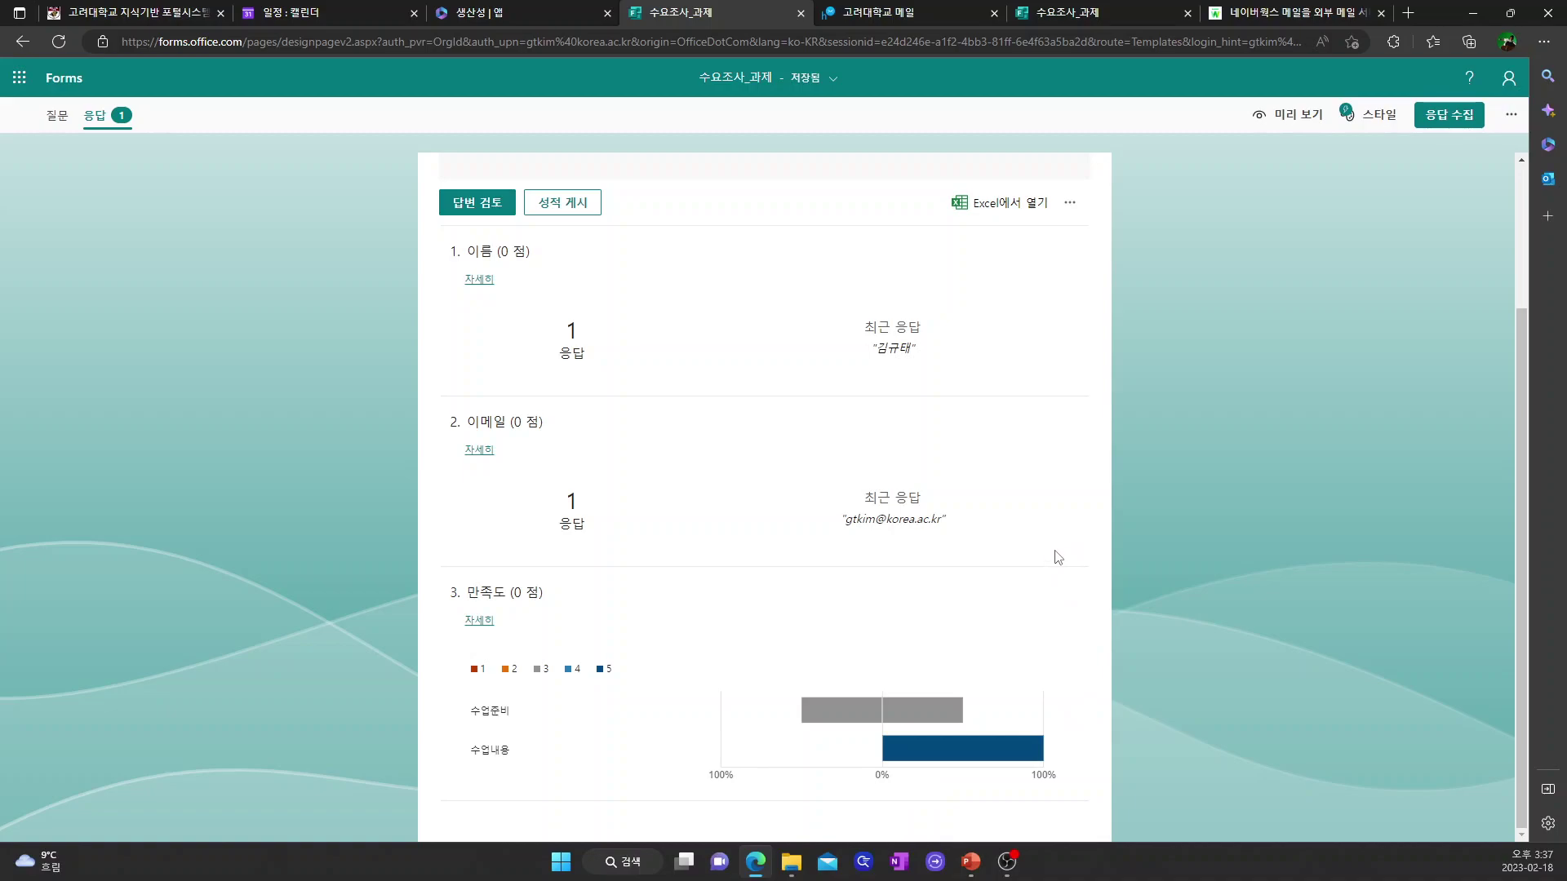
pyautogui.scroll(3, 1053, 562)
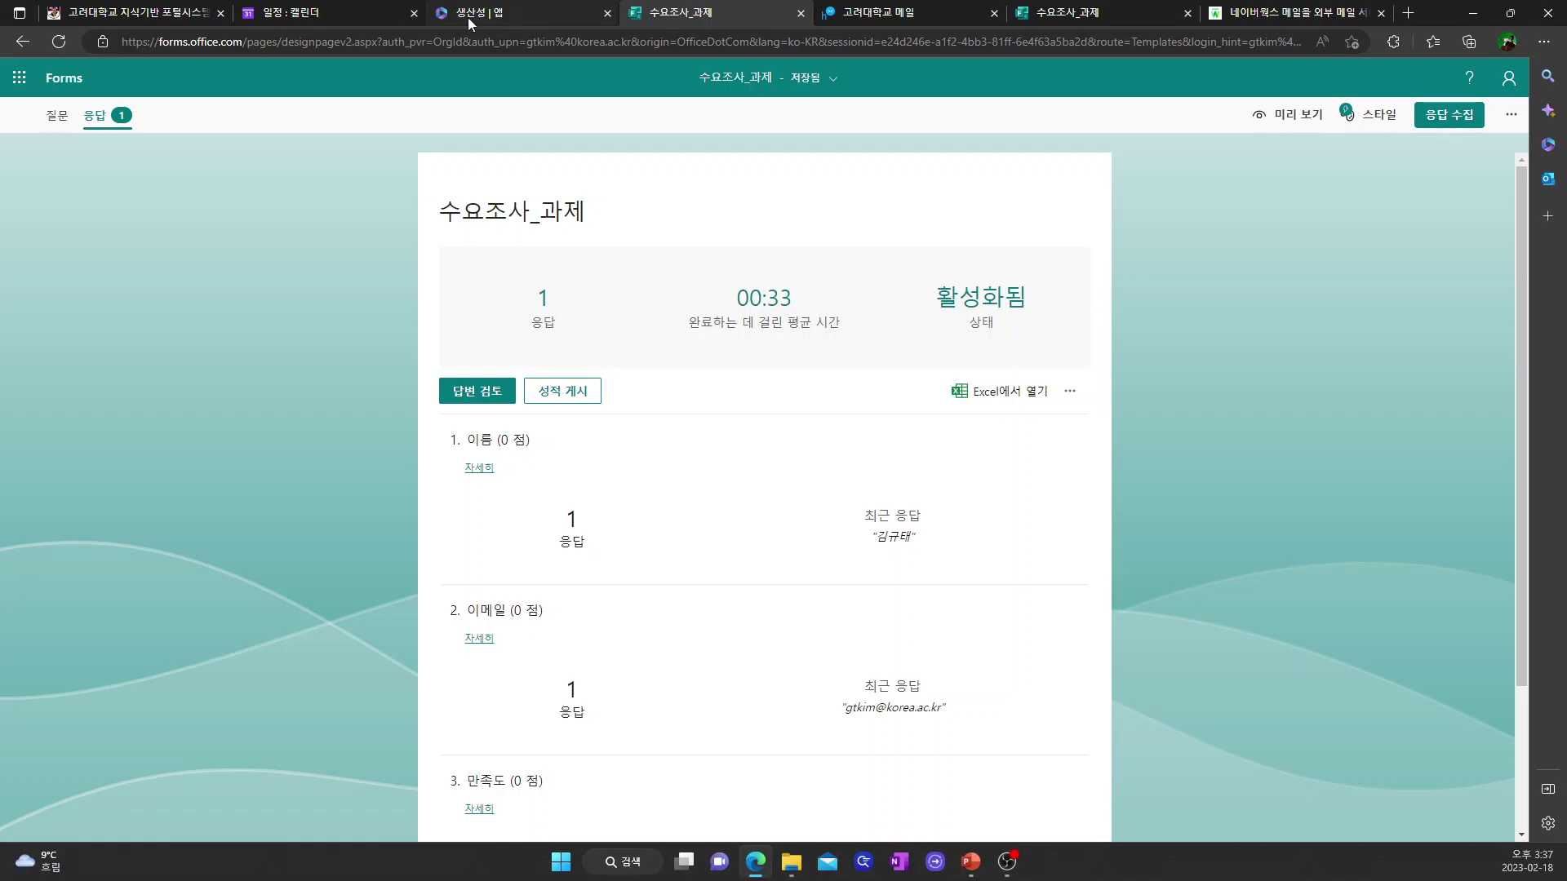
# - Open NAVER WORKS 설문 from the calendar page and create a blank 새 설문
pyautogui.click(293, 14)
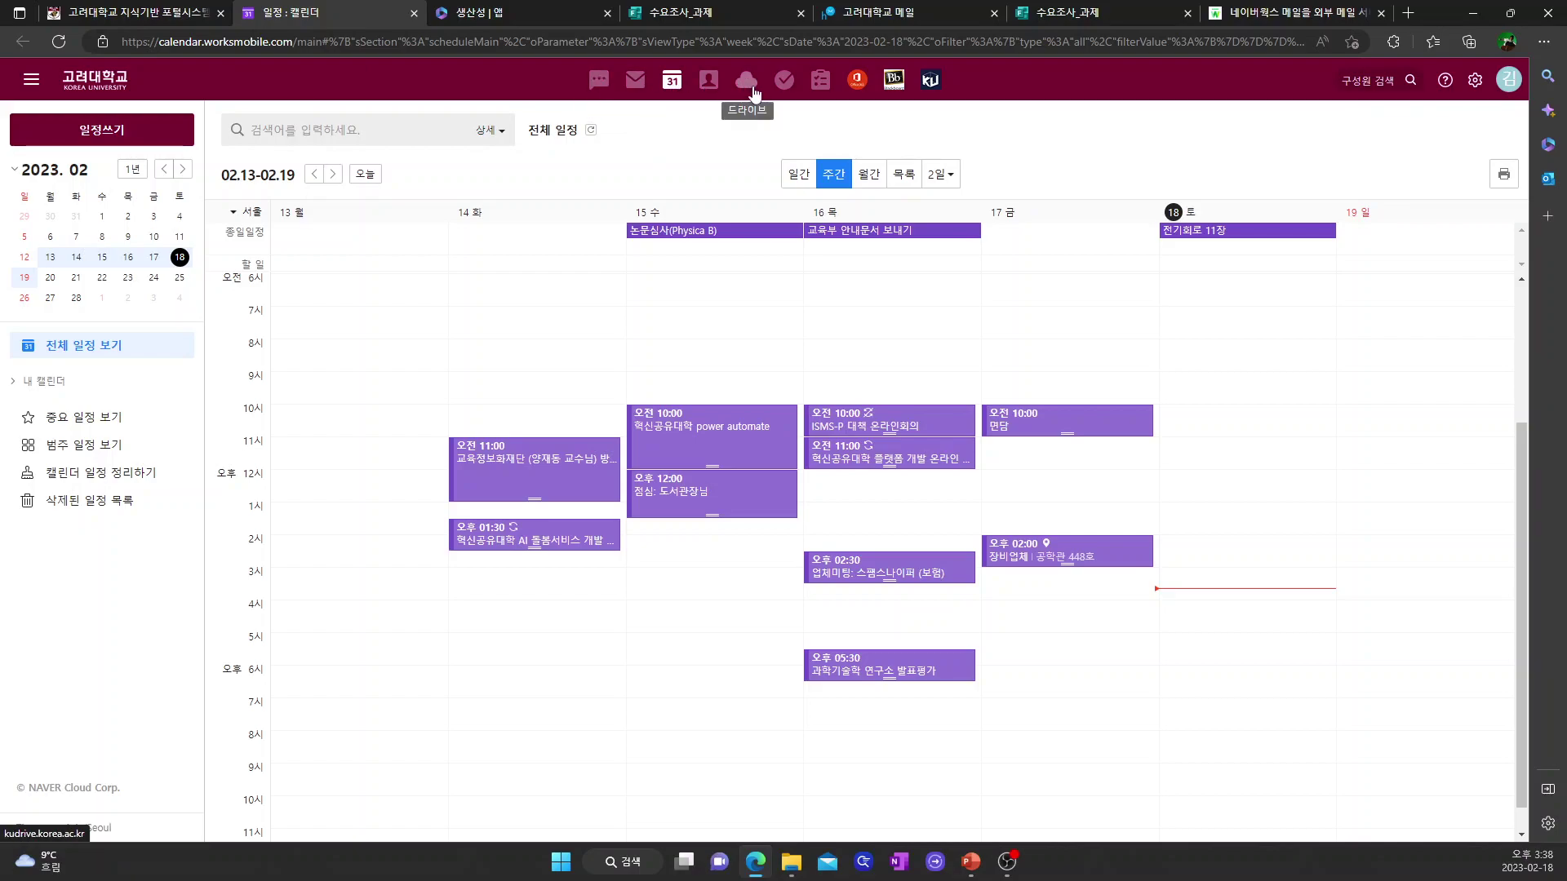
pyautogui.click(822, 85)
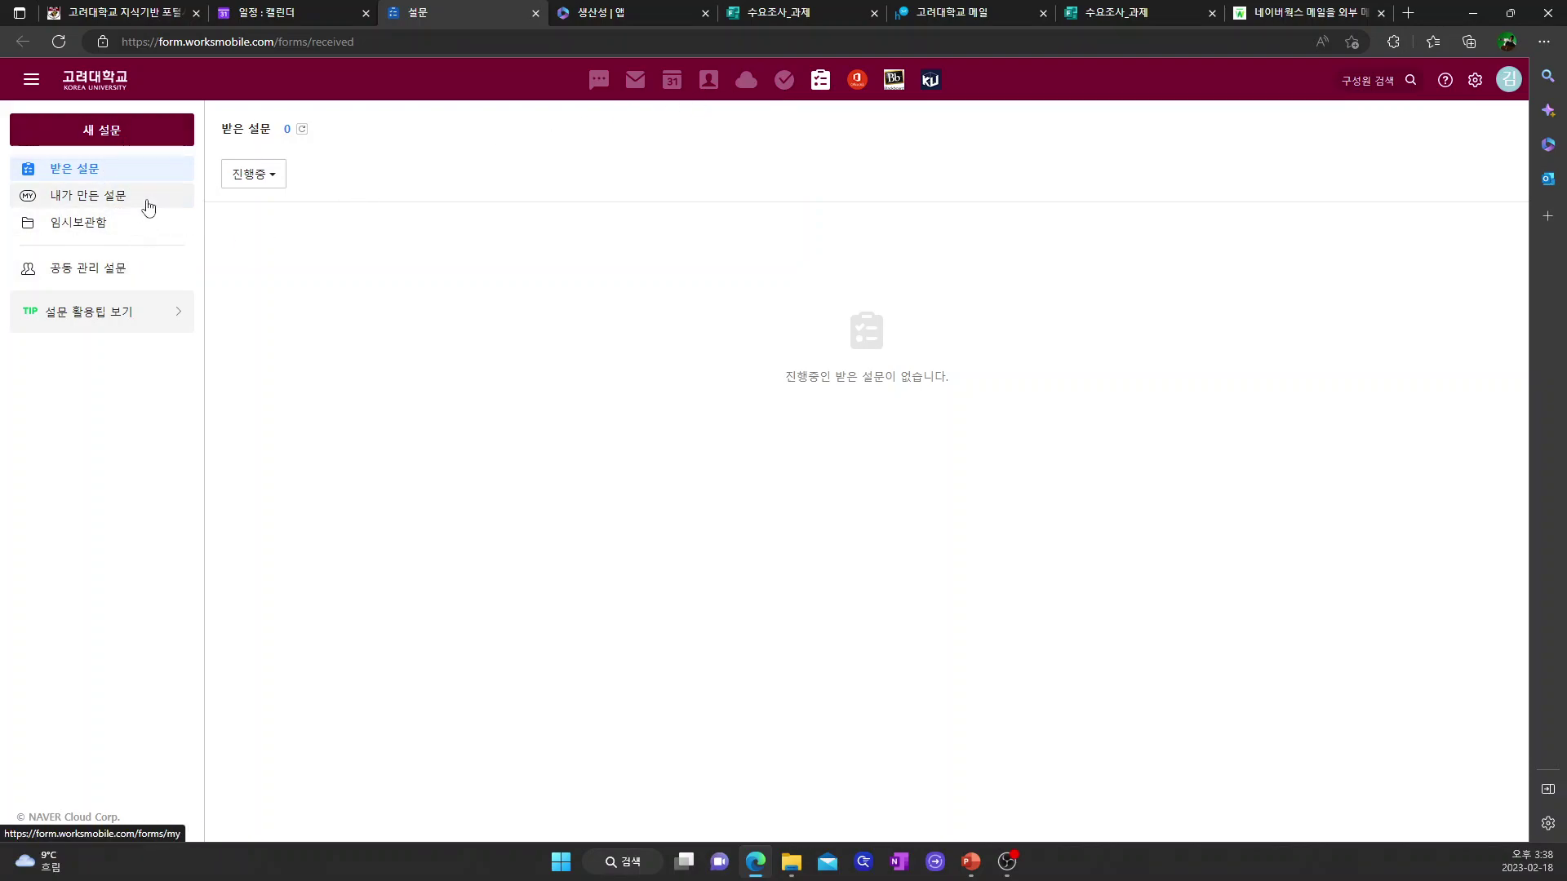
pyautogui.click(121, 140)
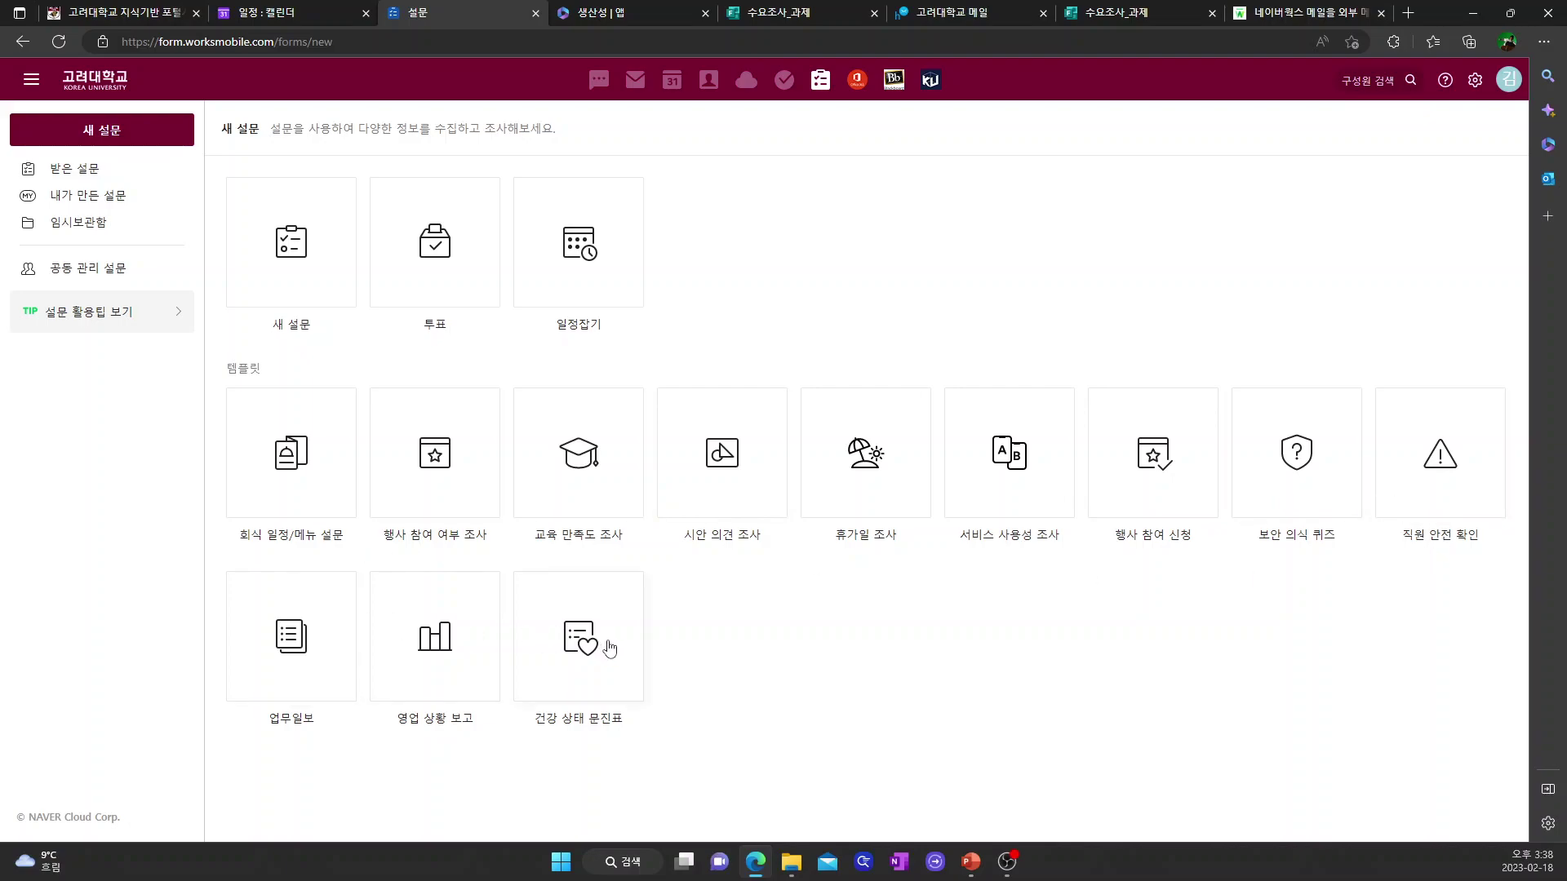
pyautogui.click(299, 250)
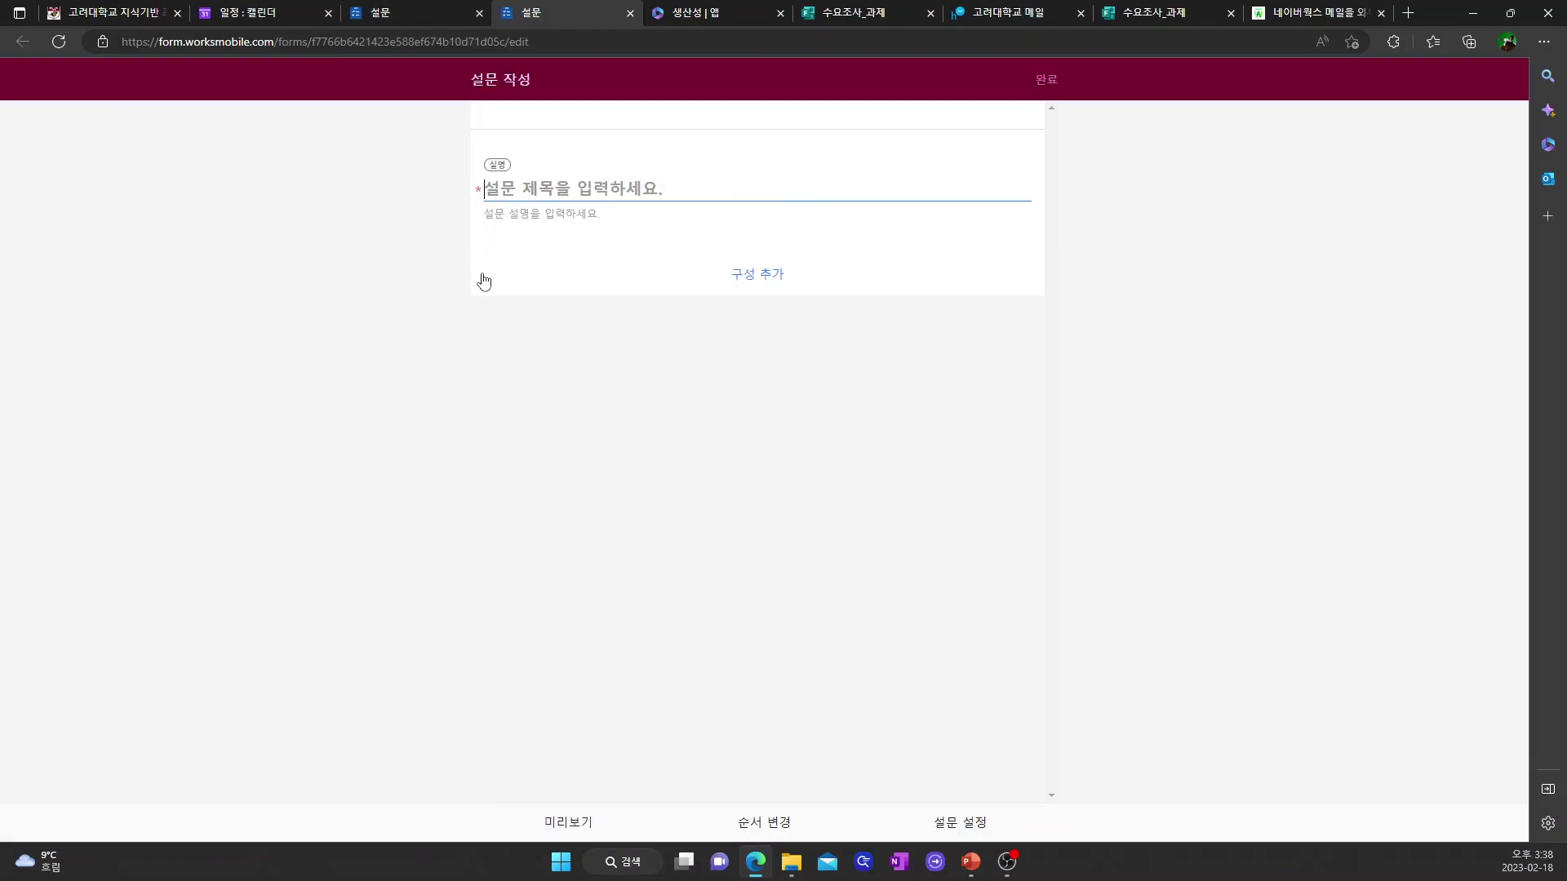
# - Title the survey 의견을 묻습니다
pyautogui.write('dm')
pyautogui.press('BackSpace')
pyautogui.press('BackSpace')
pyautogui.write('의견을 무')
pyautogui.write('습니다.')
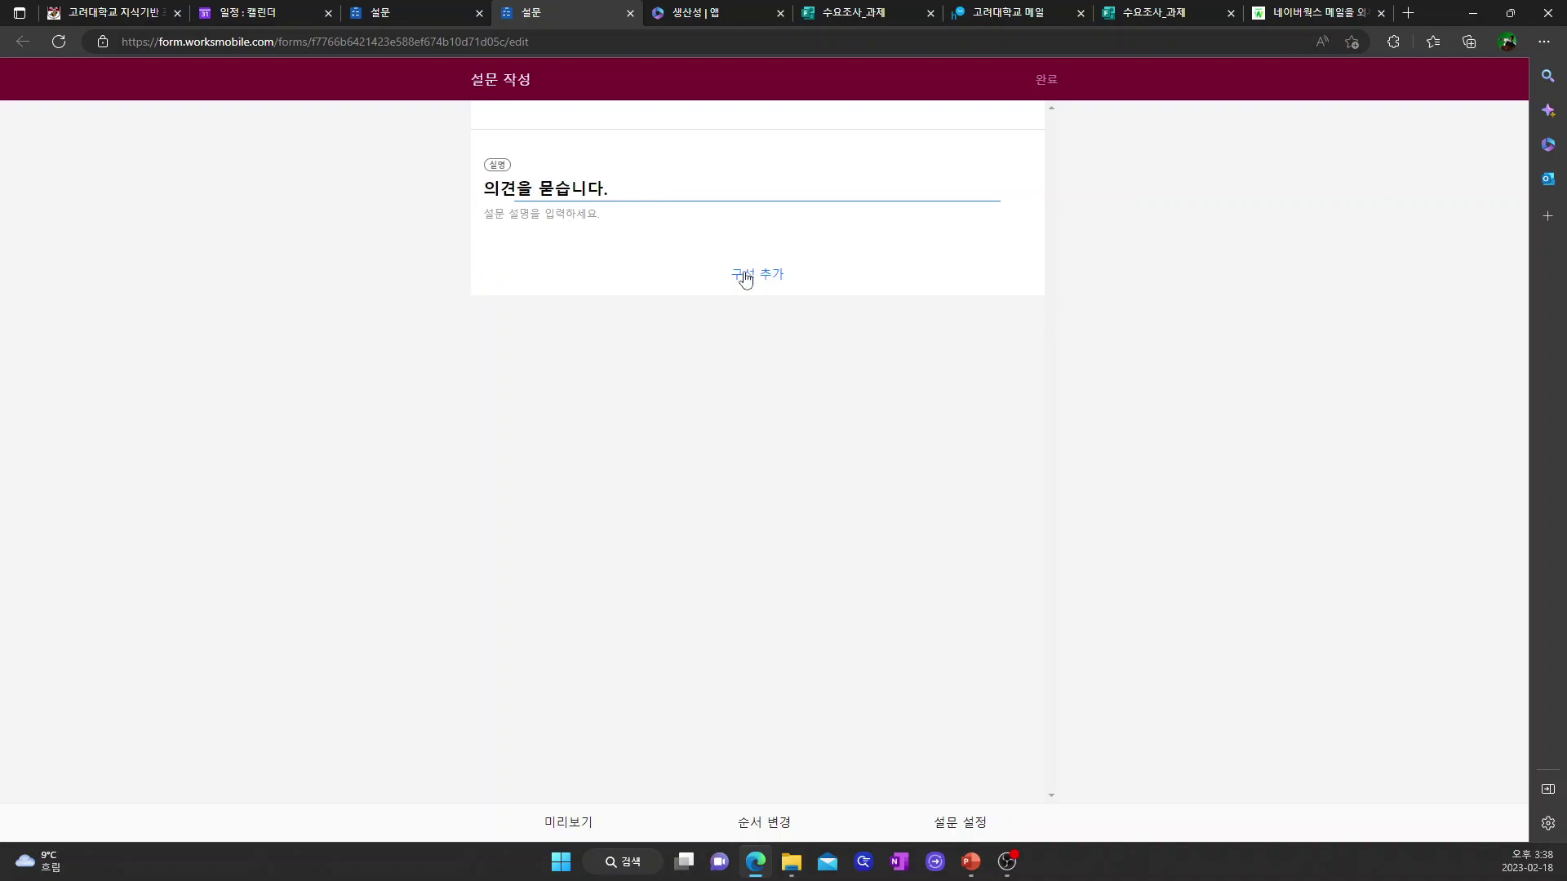
# - Add a multiple-choice question 만족하는 항목 with first option 청결도, then preview the survey
pyautogui.click(745, 277)
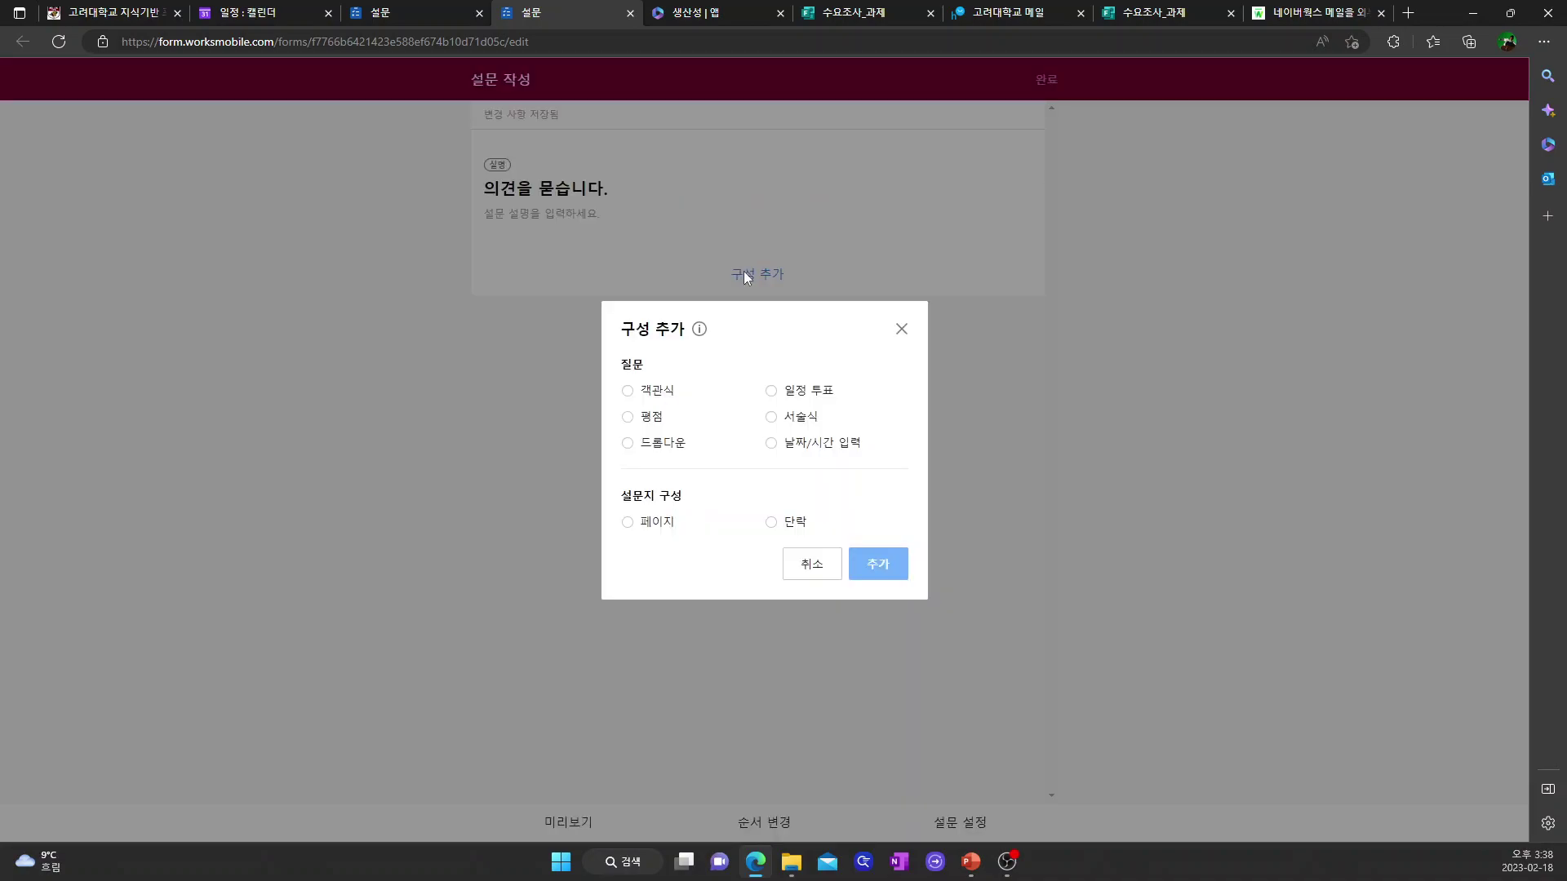
pyautogui.click(629, 392)
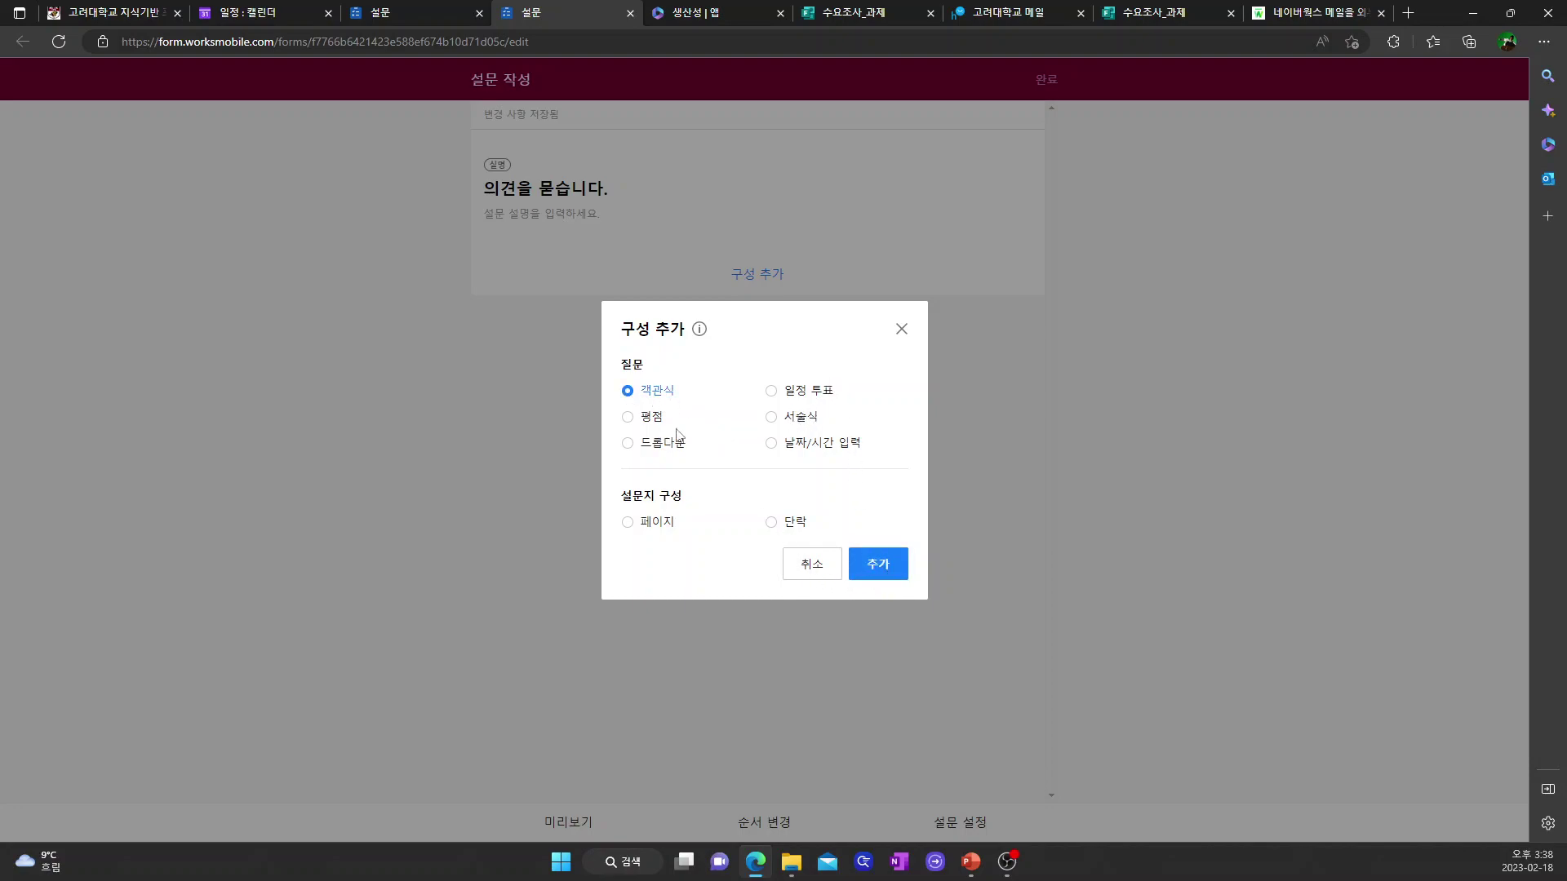
pyautogui.click(878, 566)
pyautogui.click(551, 294)
pyautogui.write('만족도')
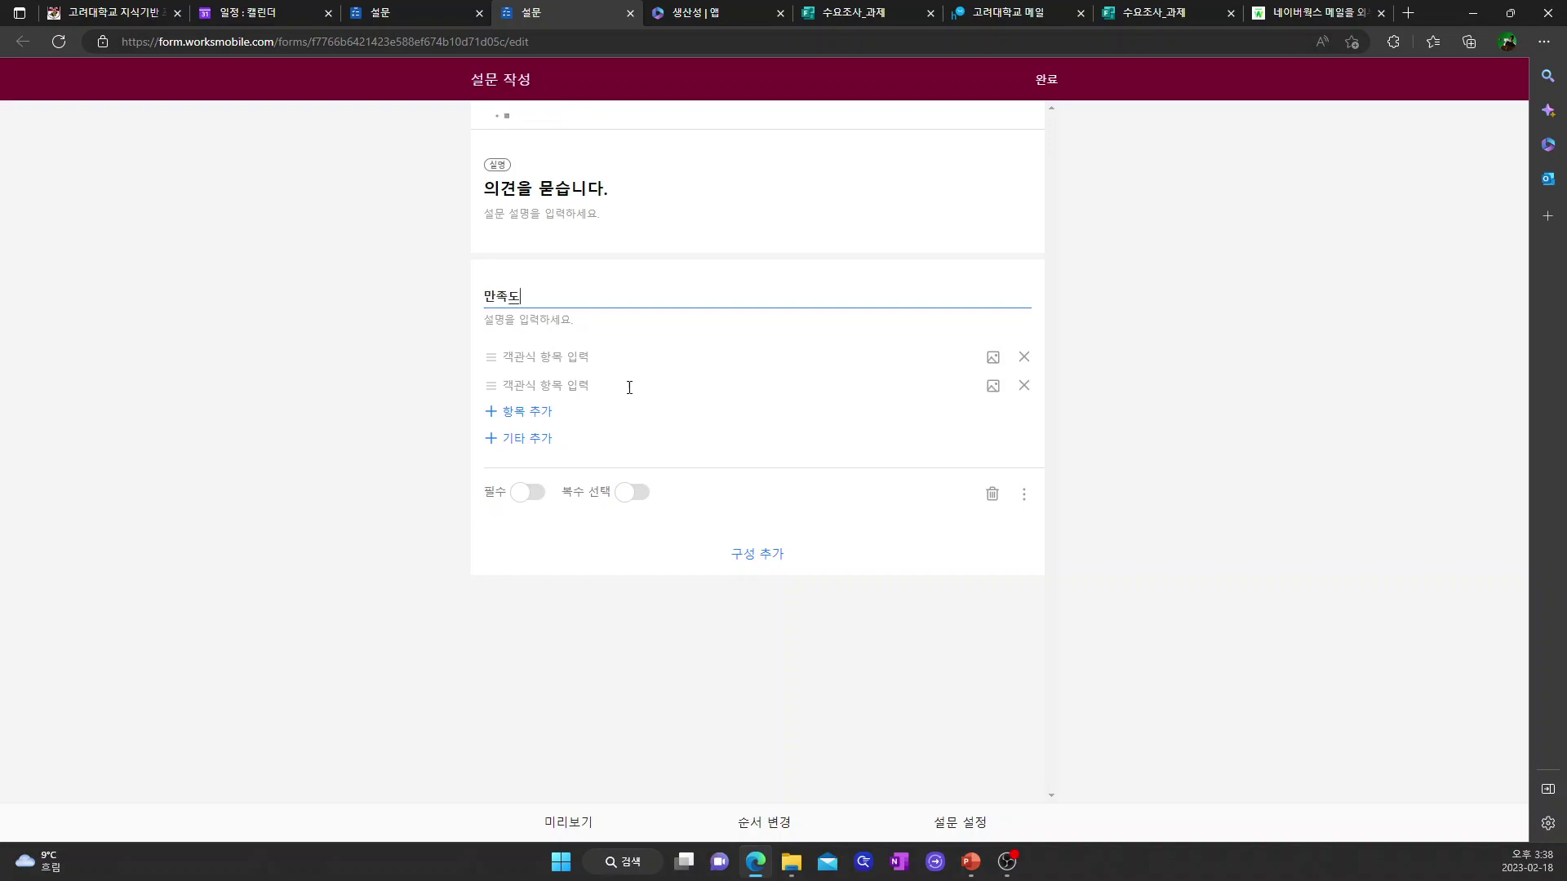
pyautogui.write('ㅎㅏ는 항모')
pyautogui.click(576, 362)
pyautogui.write('청그')
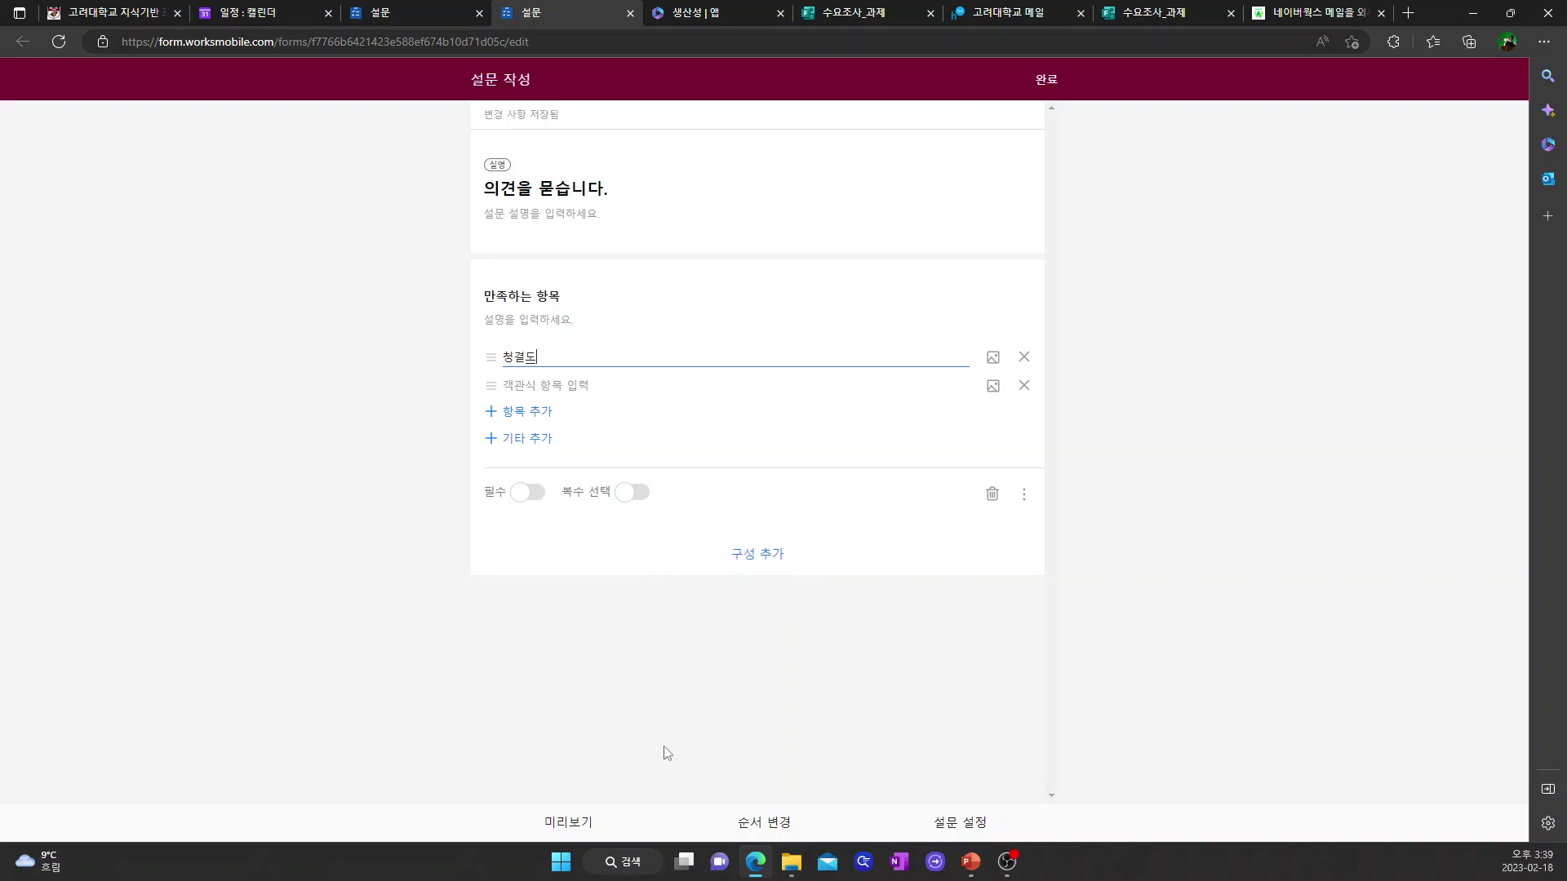
pyautogui.click(577, 824)
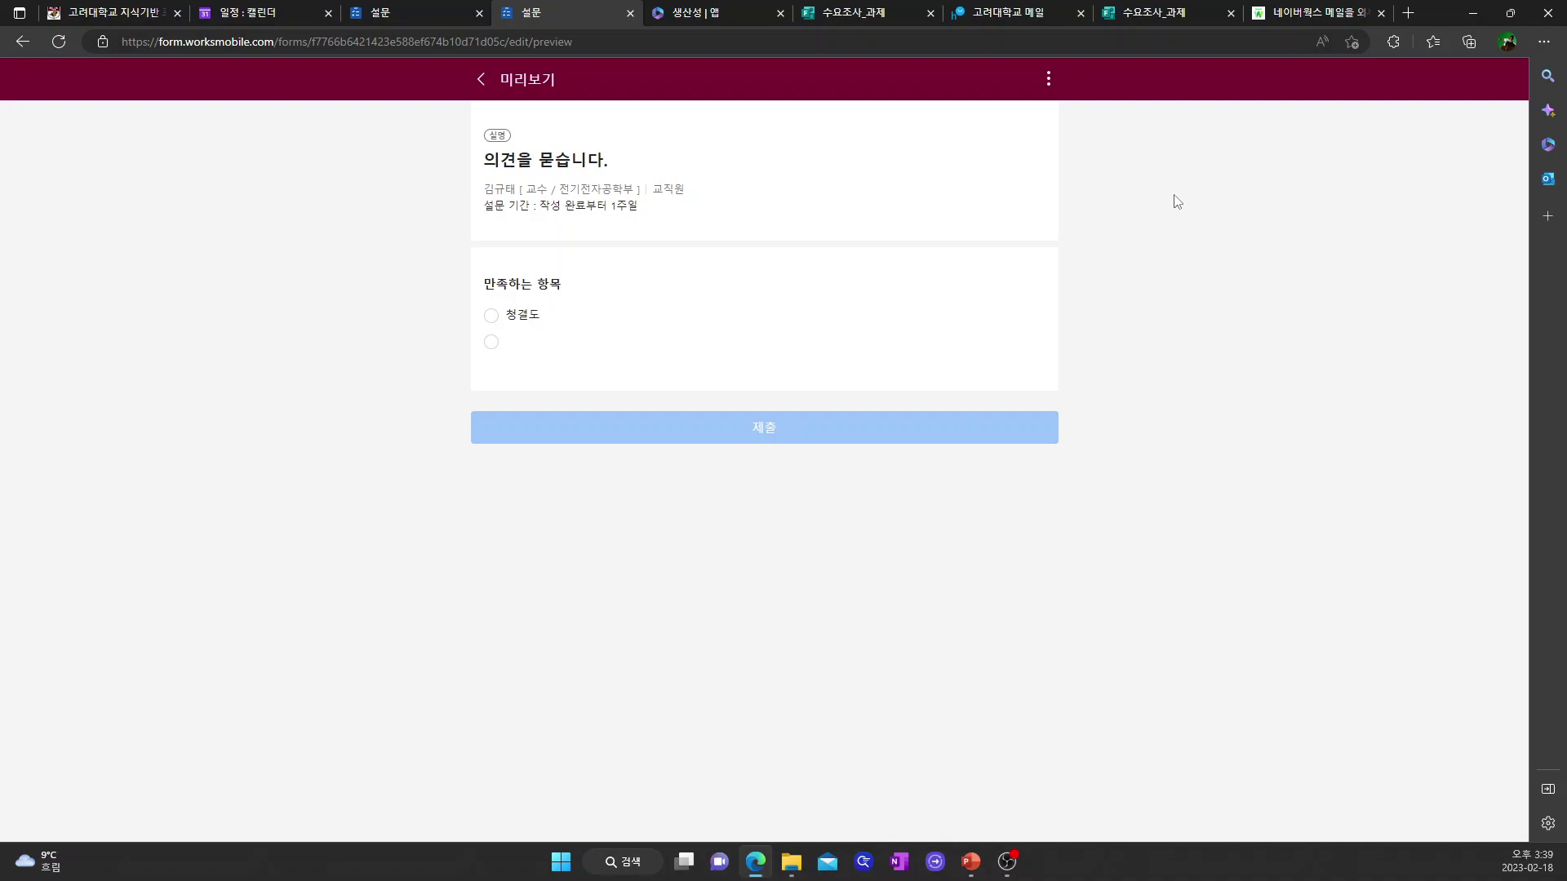
# - Try restricting 설문 대상 to 멤버, then reset it to 전체 and resume editing the survey
pyautogui.click(480, 79)
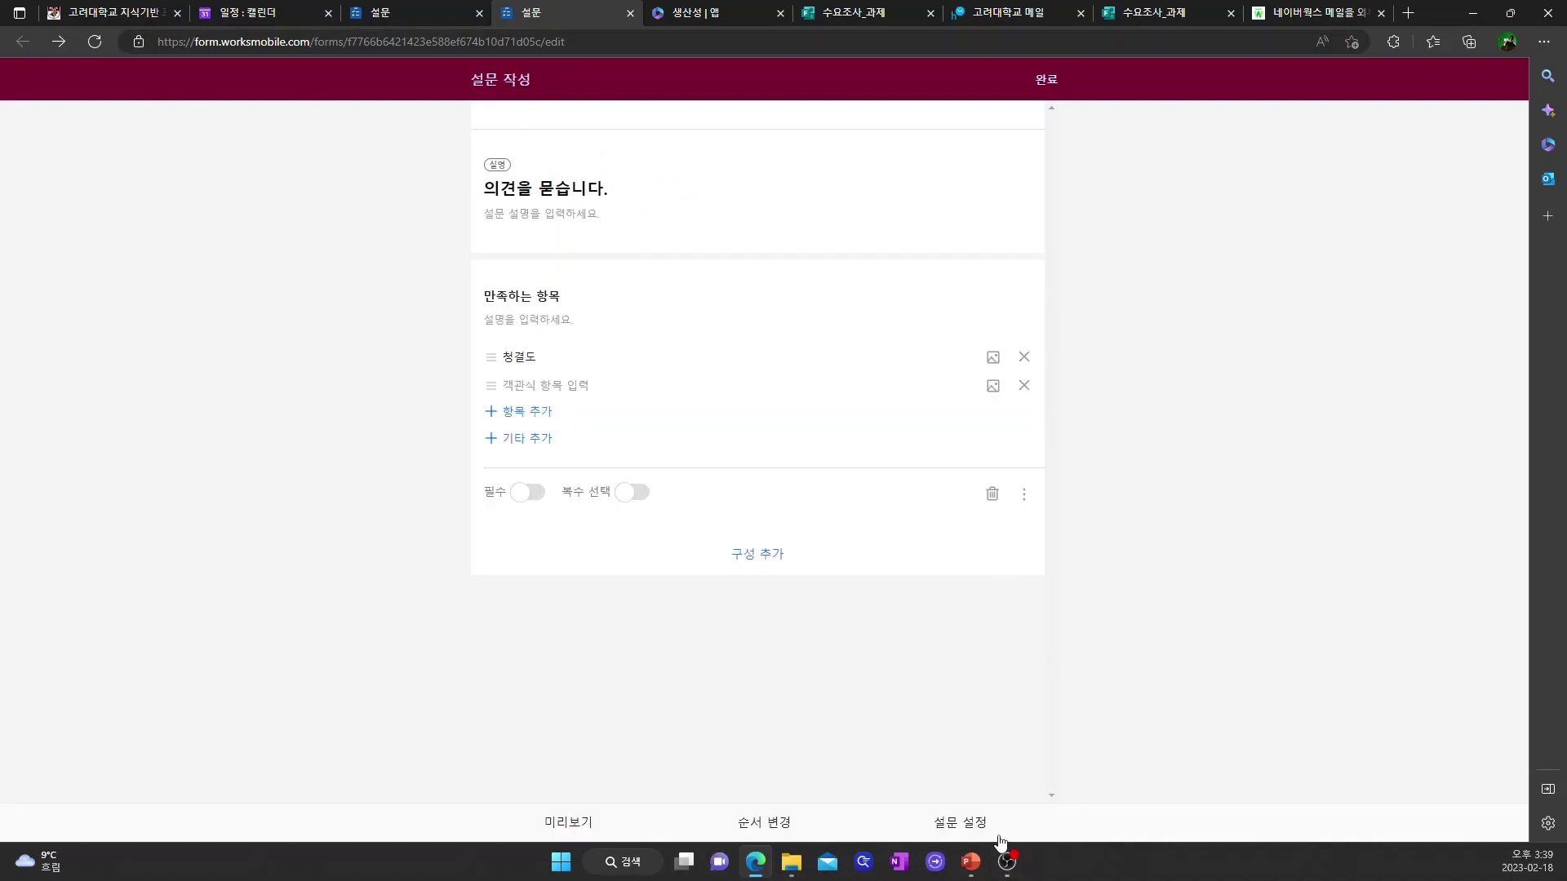
pyautogui.click(971, 831)
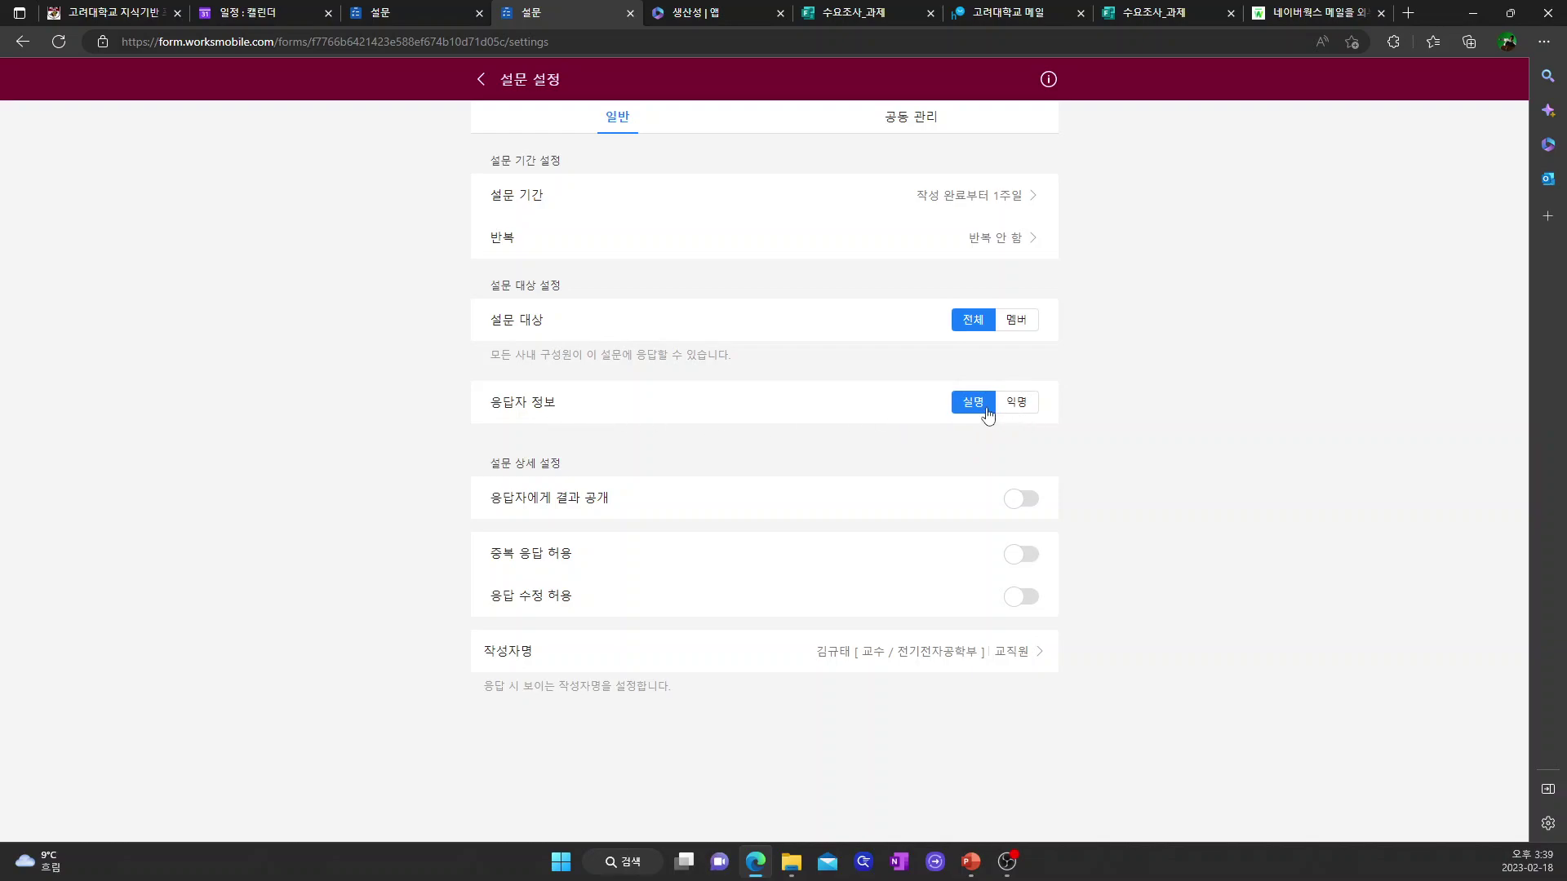
pyautogui.click(1013, 323)
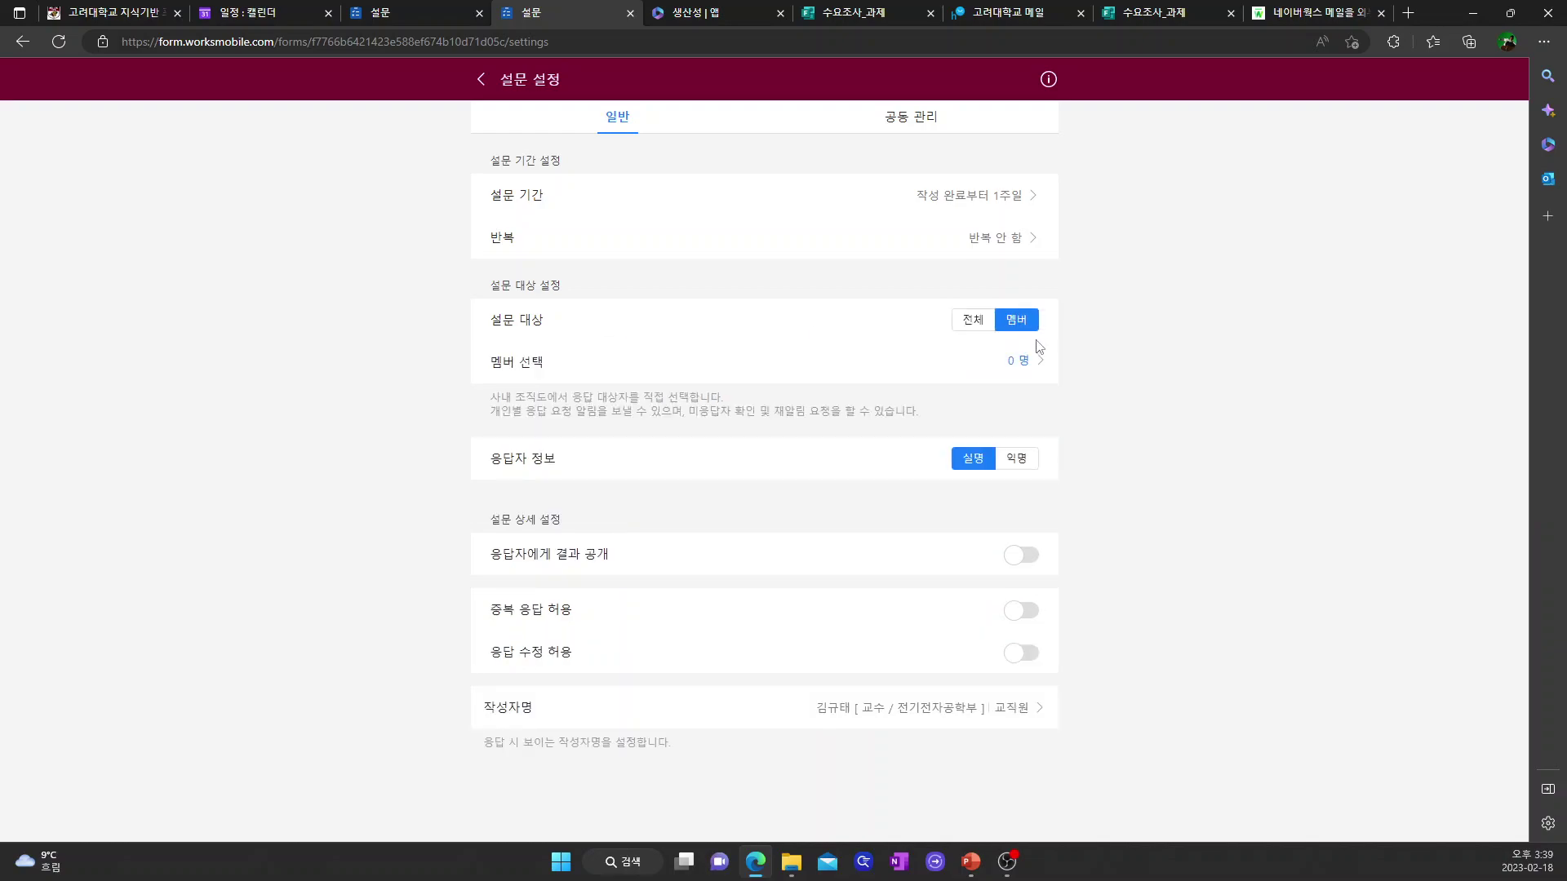
pyautogui.click(1037, 364)
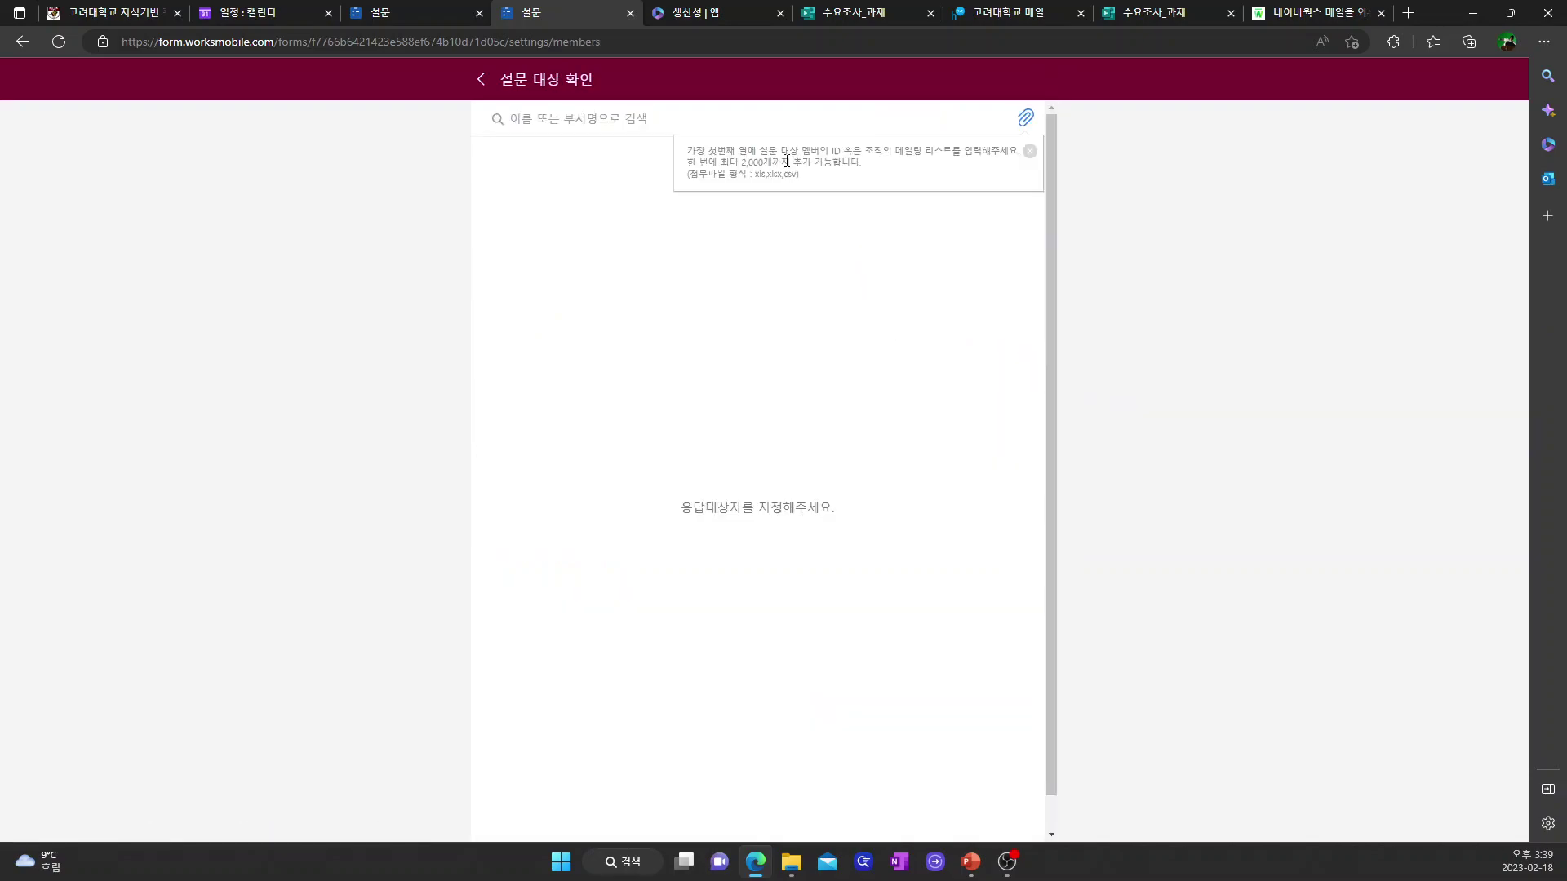
pyautogui.click(482, 82)
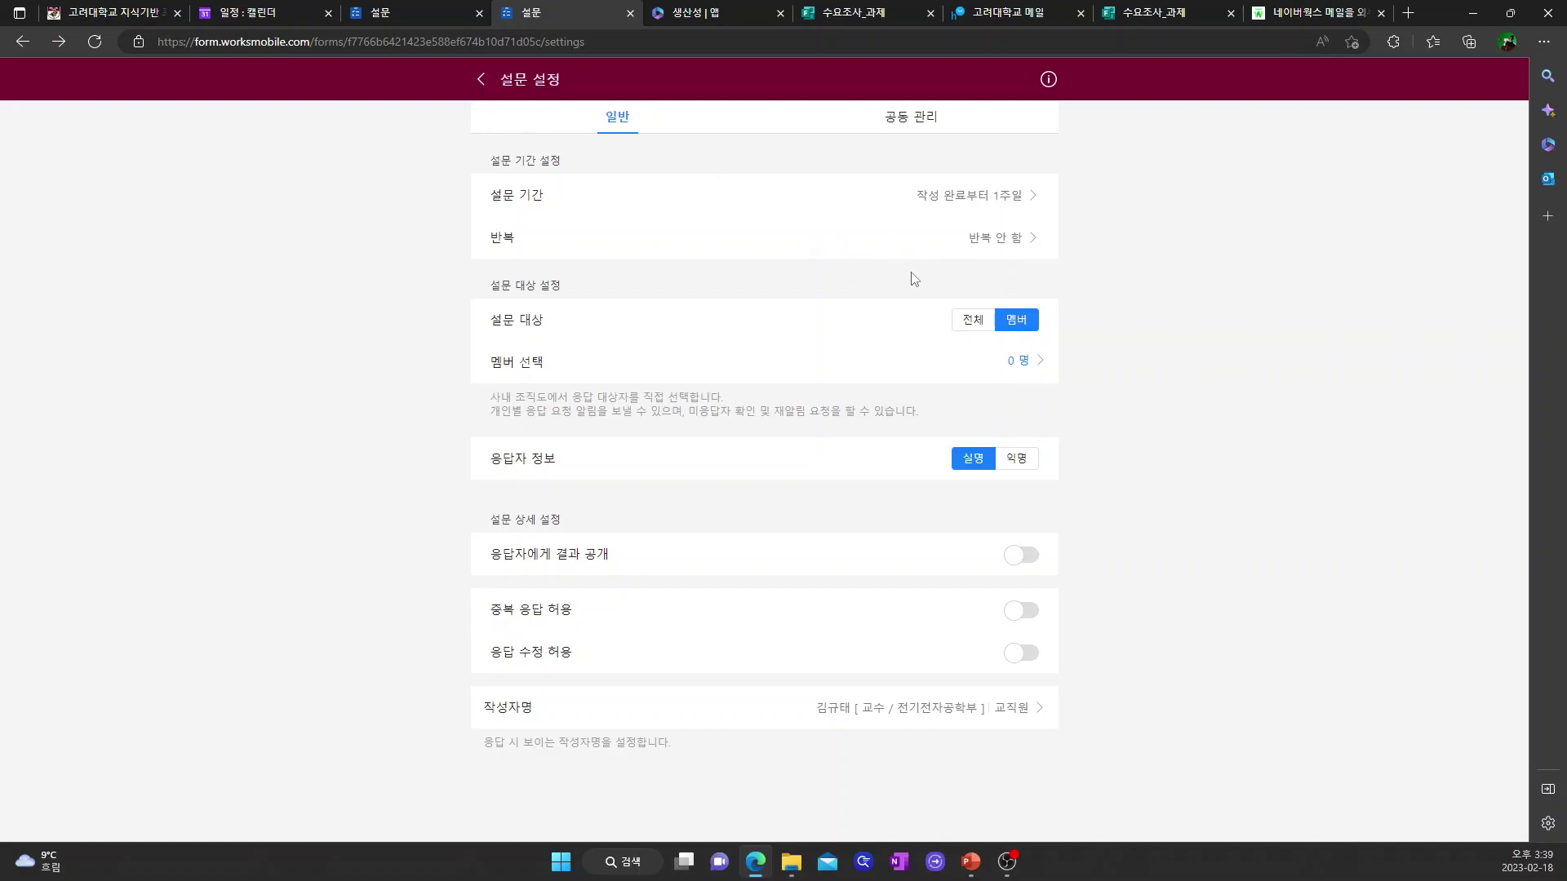
pyautogui.click(971, 319)
pyautogui.click(482, 82)
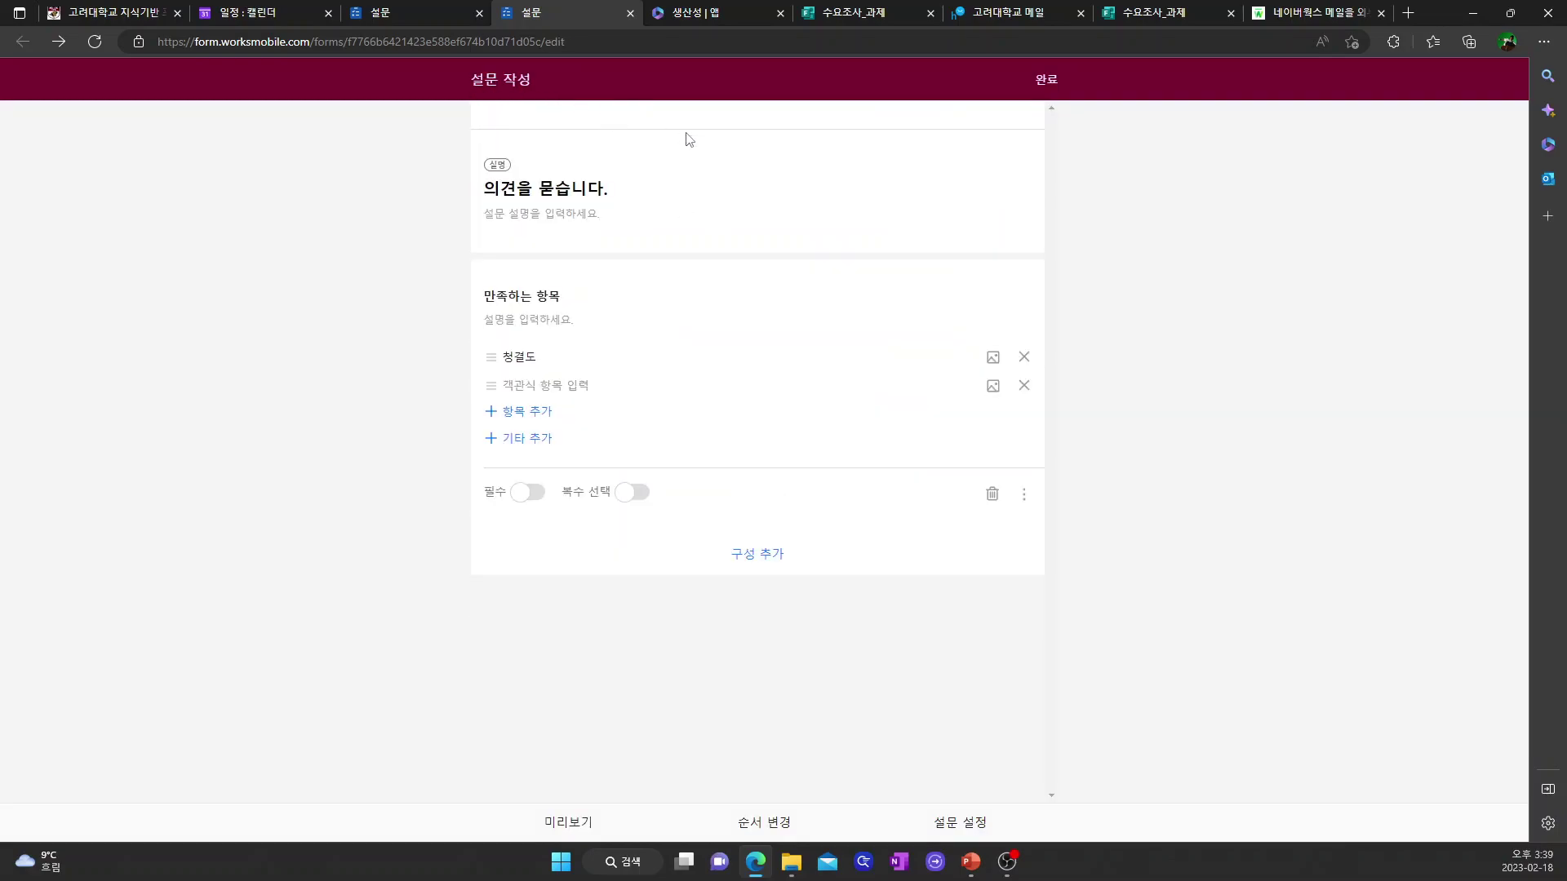
# - Publish 의견을 묻습니다. with 완료 and view it under 내가 만든 설문 as 진행중
pyautogui.click(1051, 88)
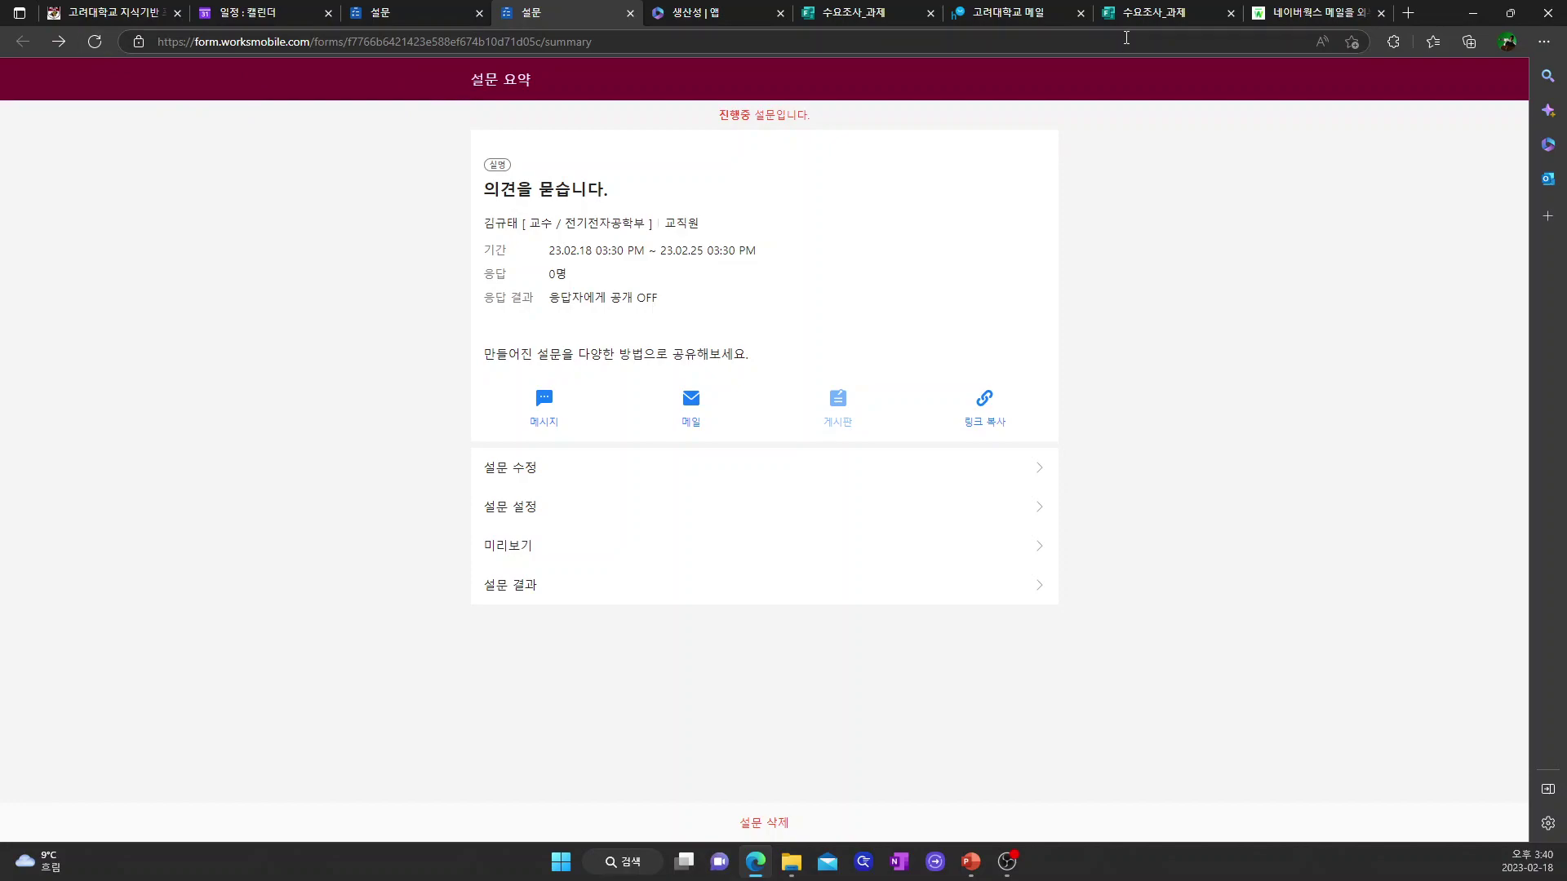
pyautogui.click(423, 12)
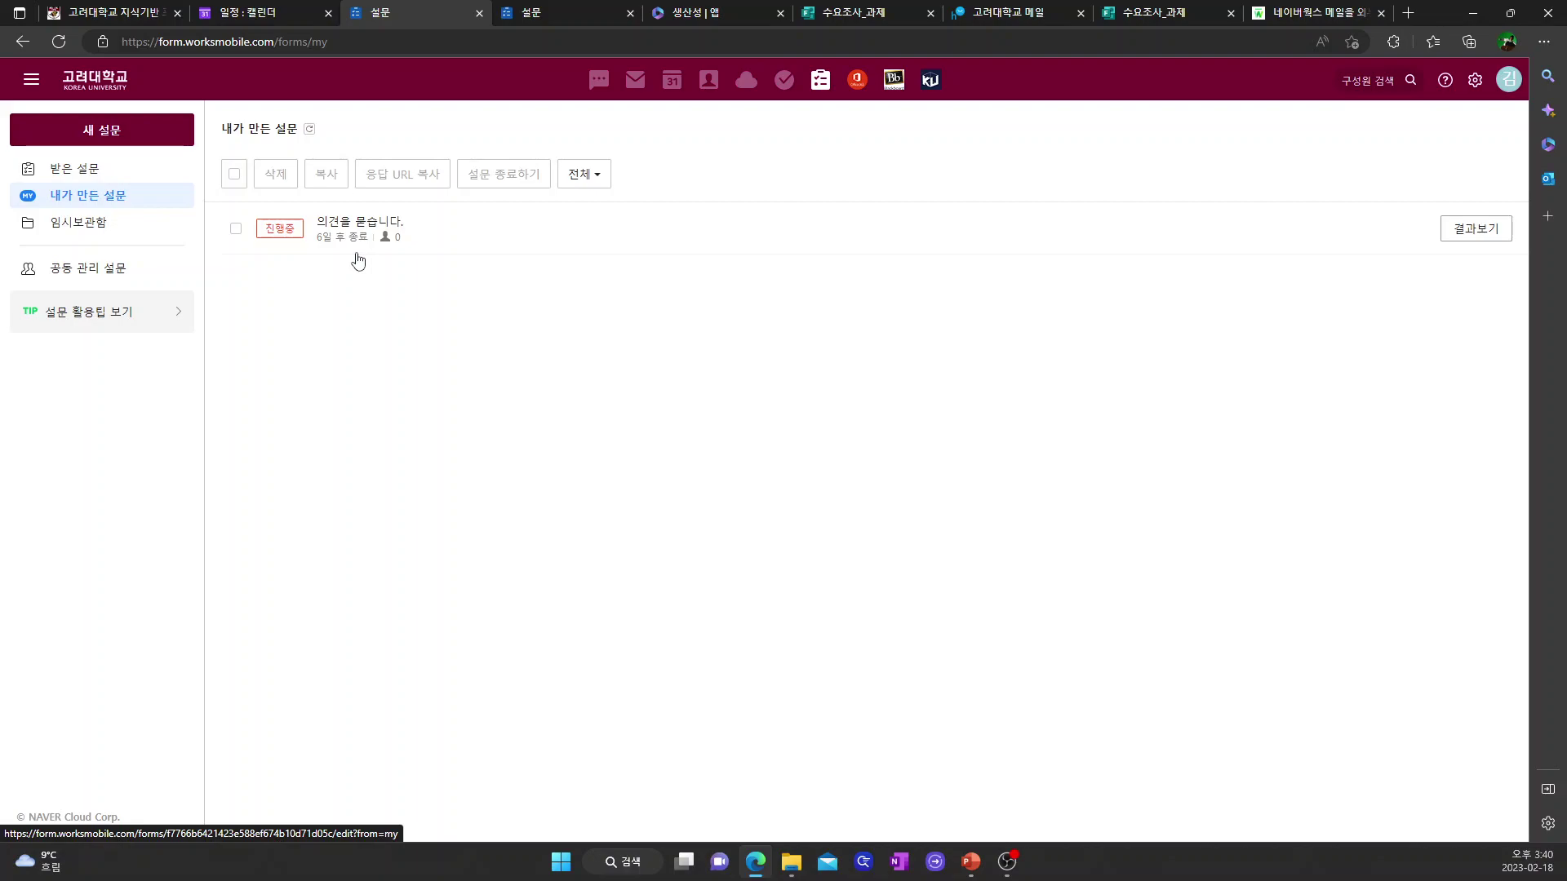
# - Delete the 의견을 묻습니다. survey and return to the PowerPoint slideshow
pyautogui.click(236, 229)
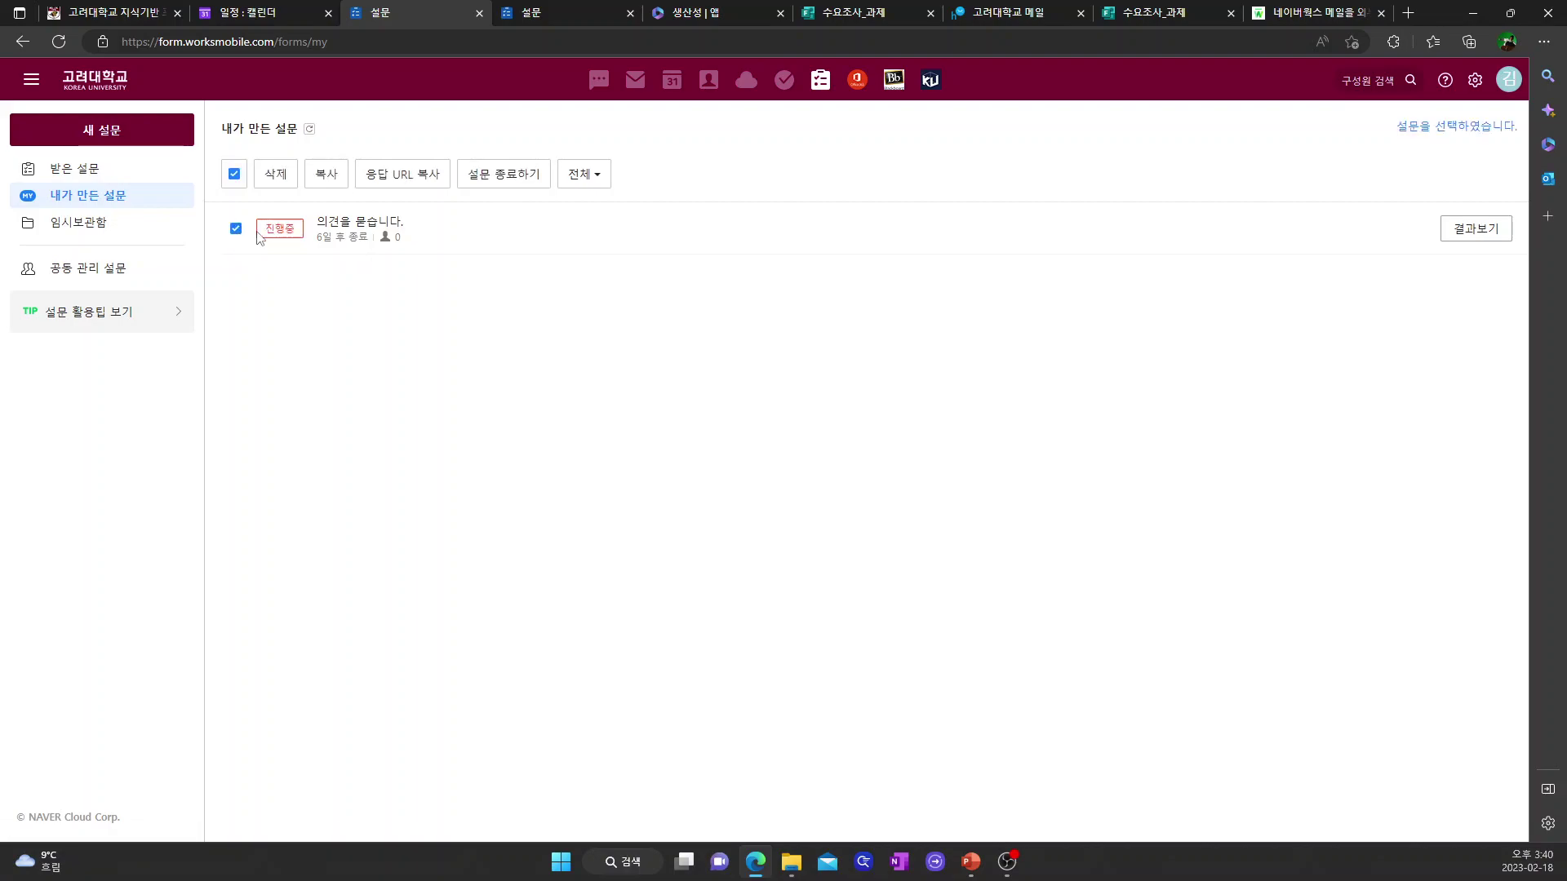
pyautogui.click(276, 177)
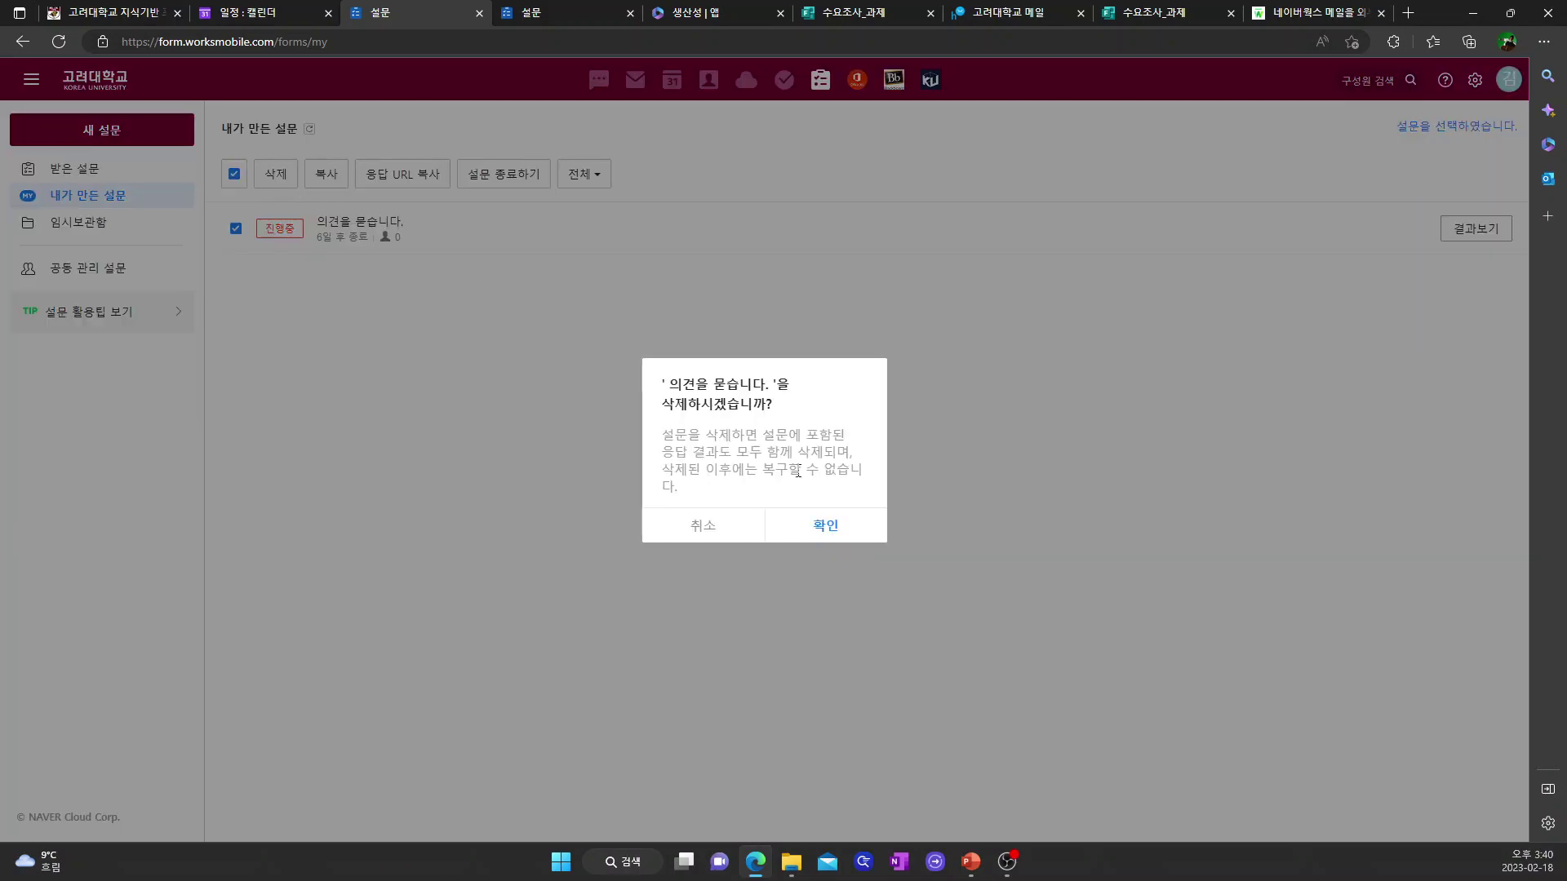
pyautogui.click(826, 527)
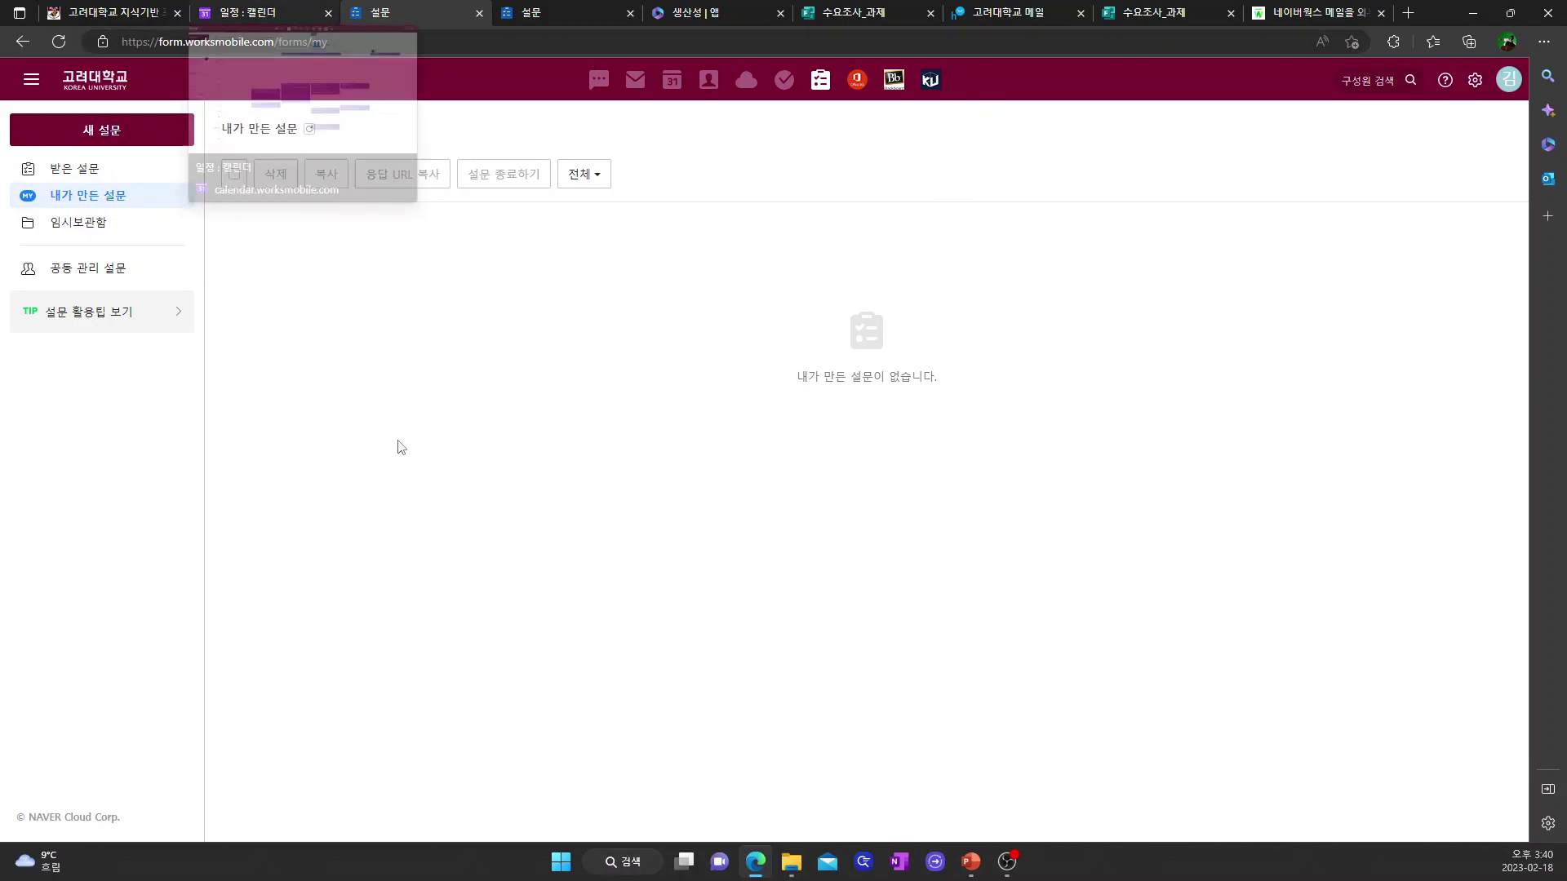
pyautogui.moveTo(979, 868)
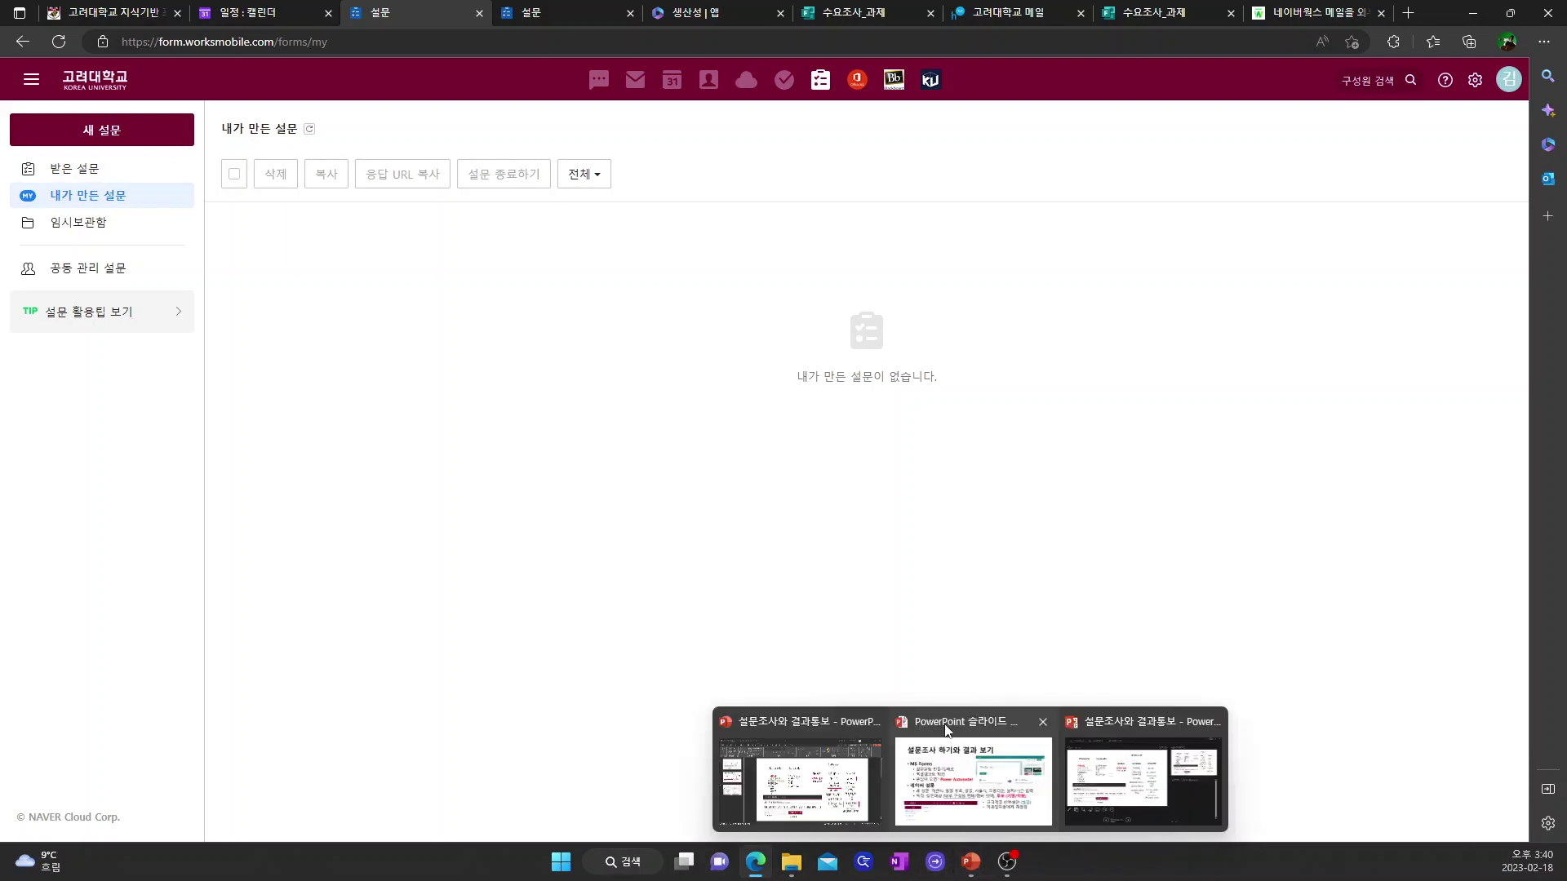
pyautogui.click(996, 793)
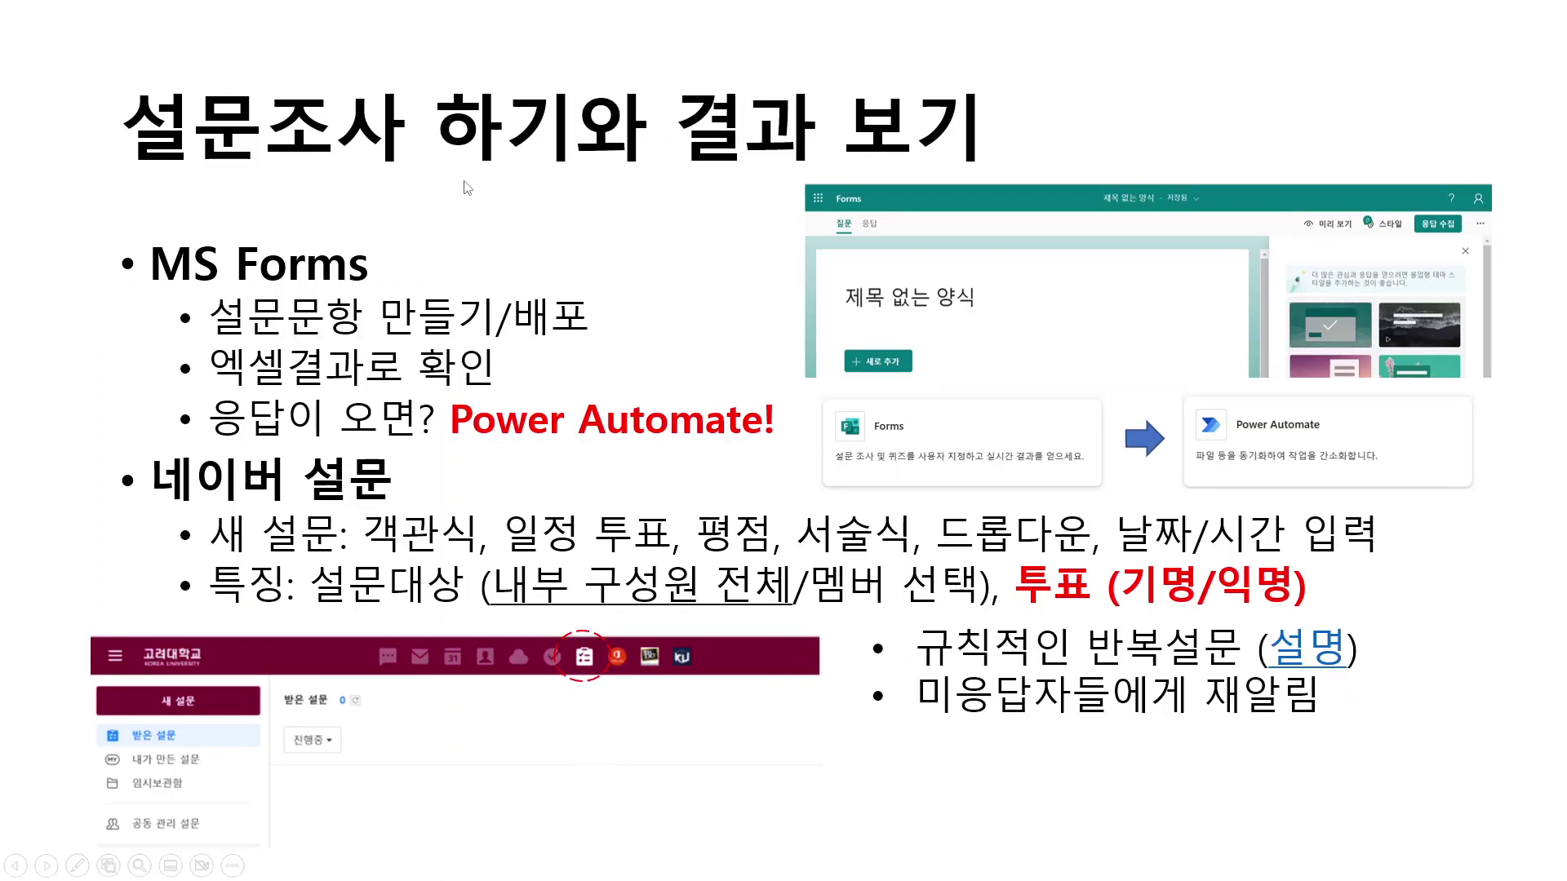
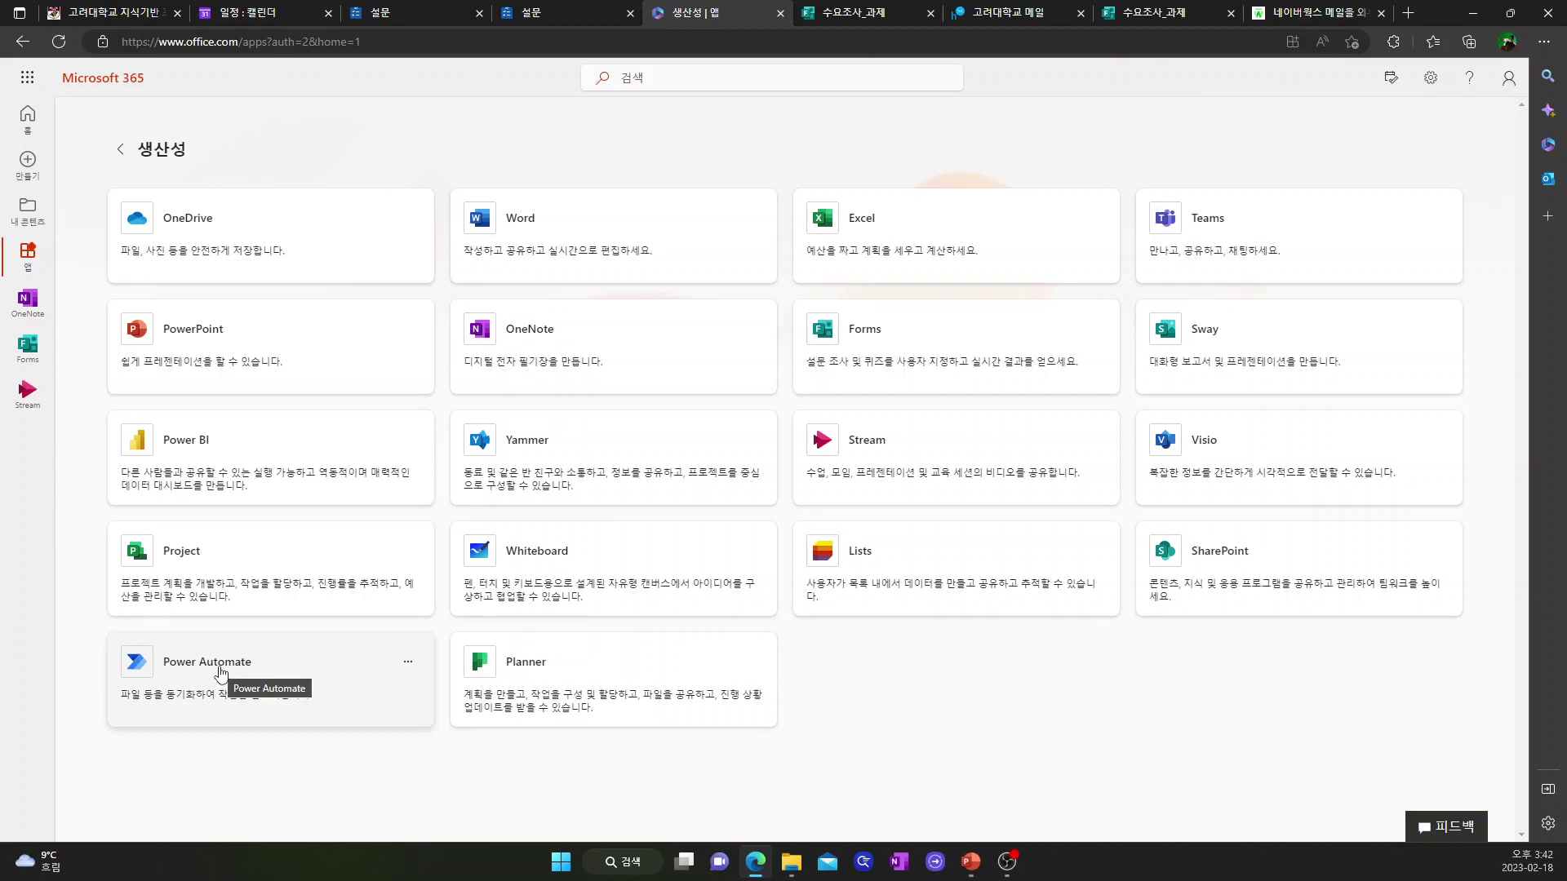
# - Open Power Automate from the Microsoft 365 productivity apps list
pyautogui.click(221, 675)
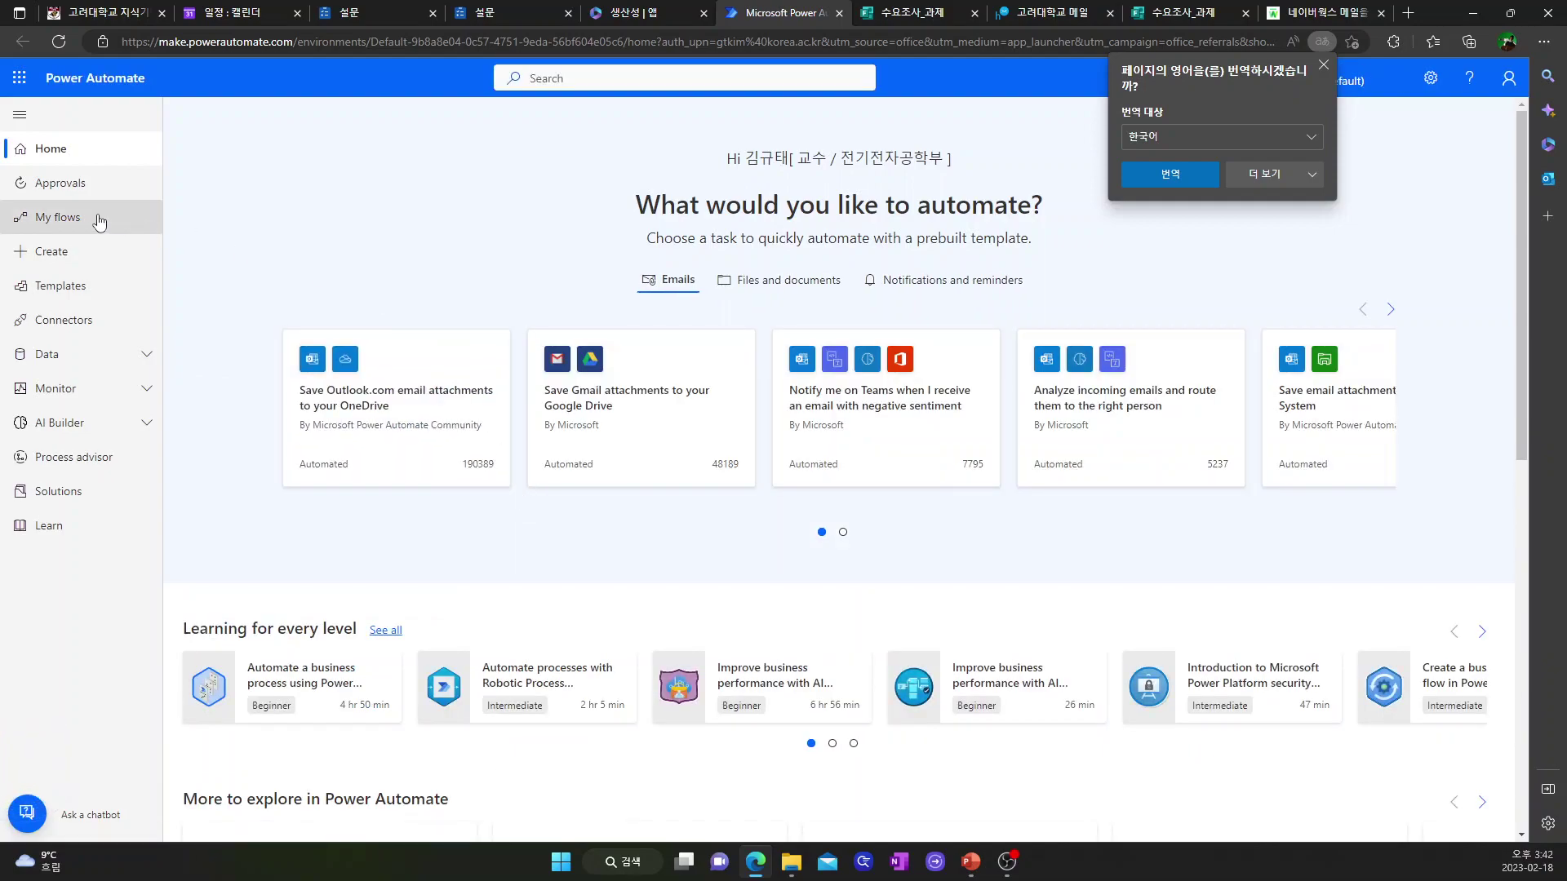
# - Go to Power Automate's Create page to start a new flow
pyautogui.click(53, 260)
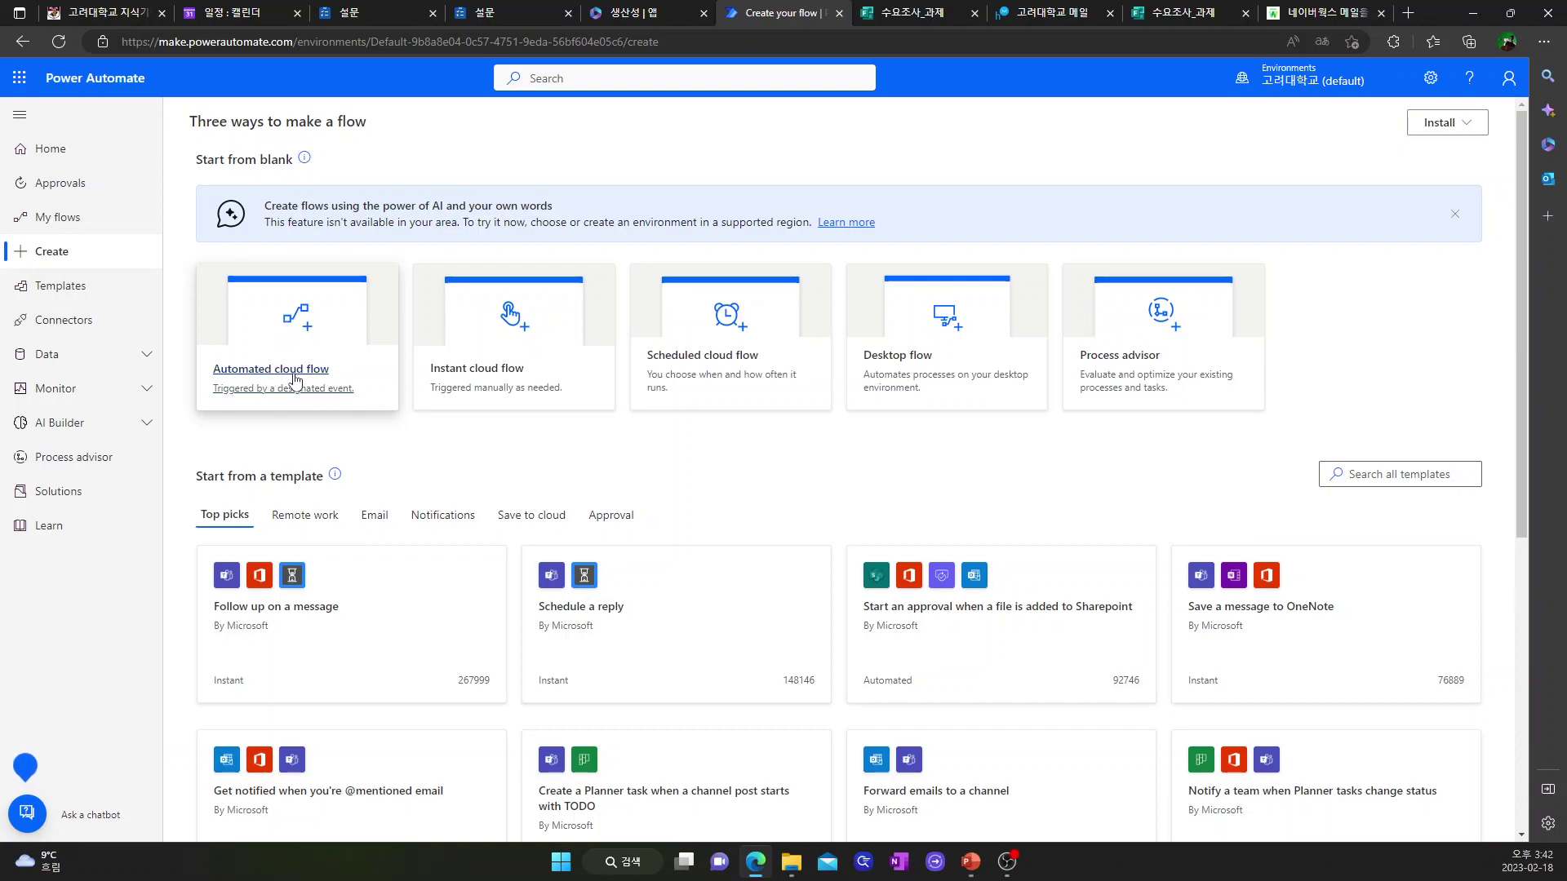
# - Create automated cloud flow '설문이 온 것 안내 통지' triggered by 'When a new response is submitted'
pyautogui.click(295, 381)
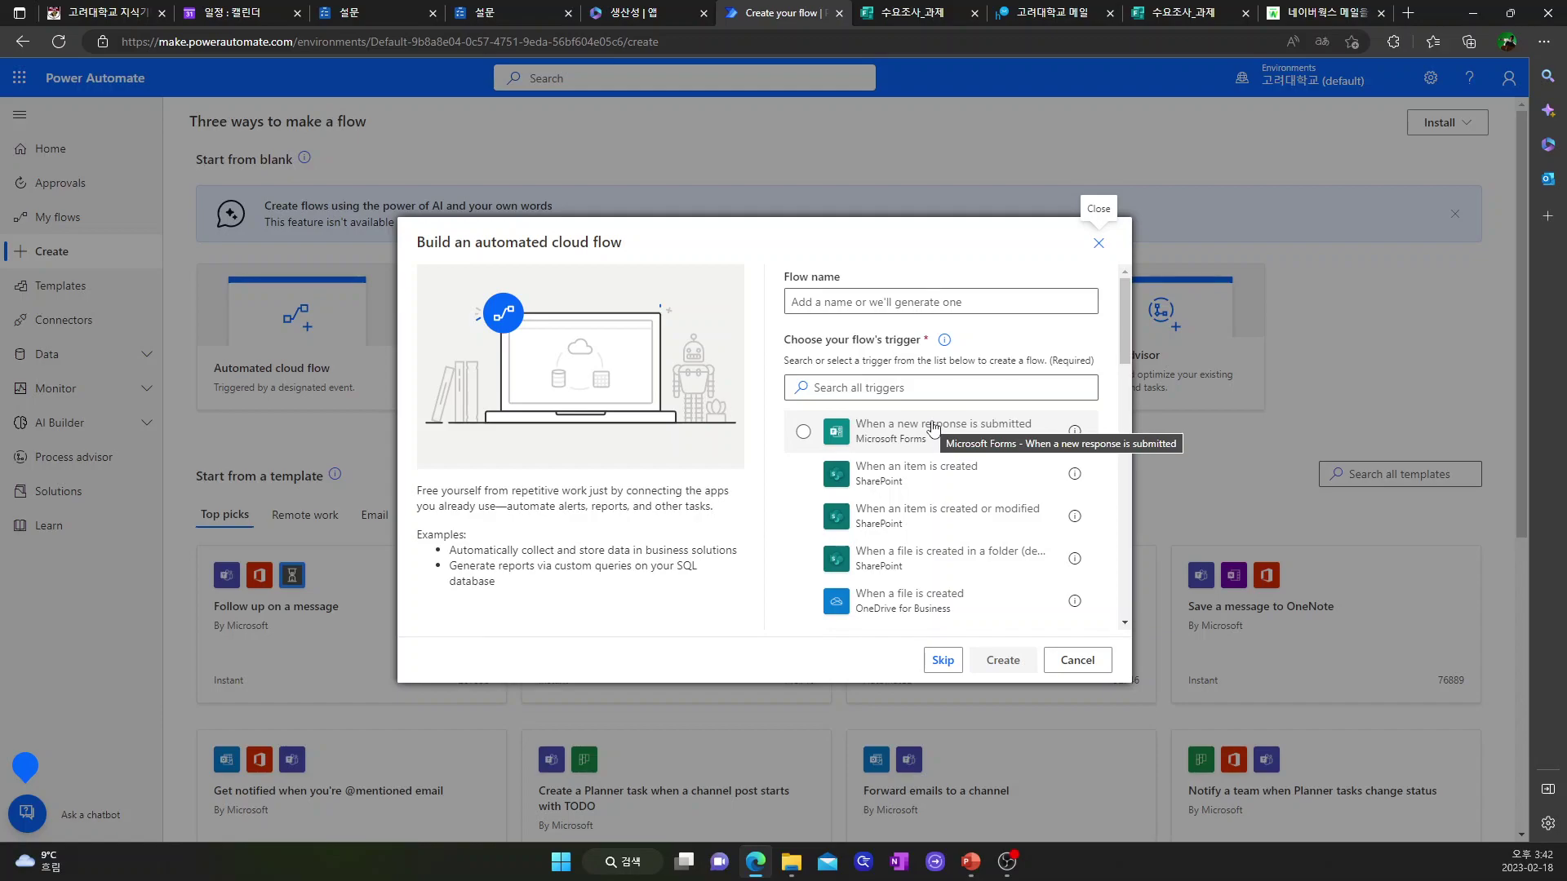
pyautogui.click(848, 304)
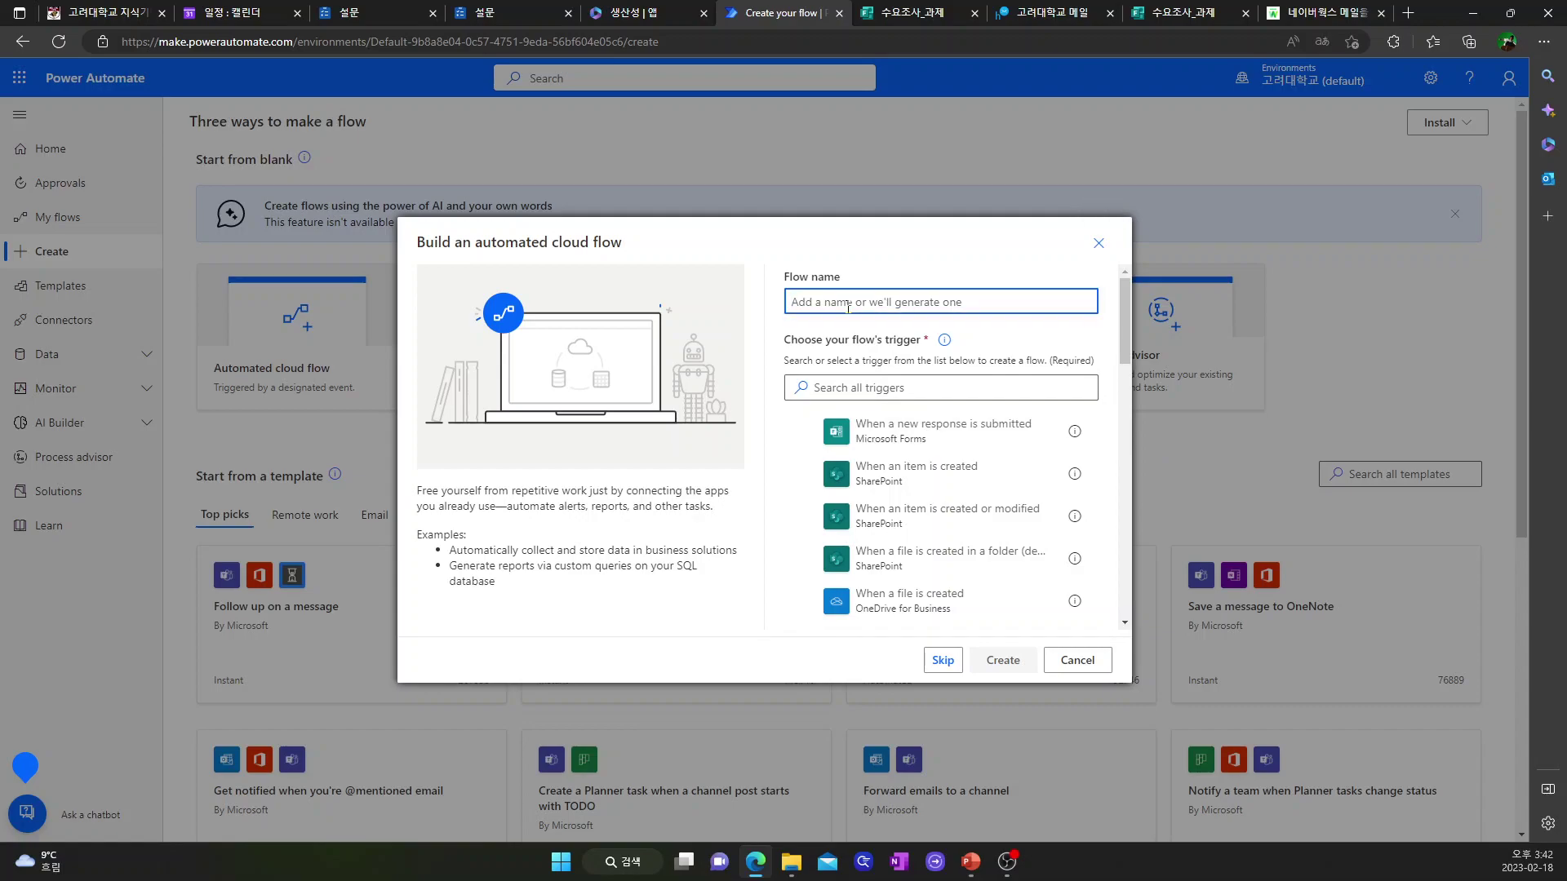
pyautogui.write('tjfa')
pyautogui.press('BackSpace')
pyautogui.press('BackSpace')
pyautogui.write('설문이 이')
pyautogui.write('ㄴ 전ㅇ에')
pyautogui.write('안내 통지')
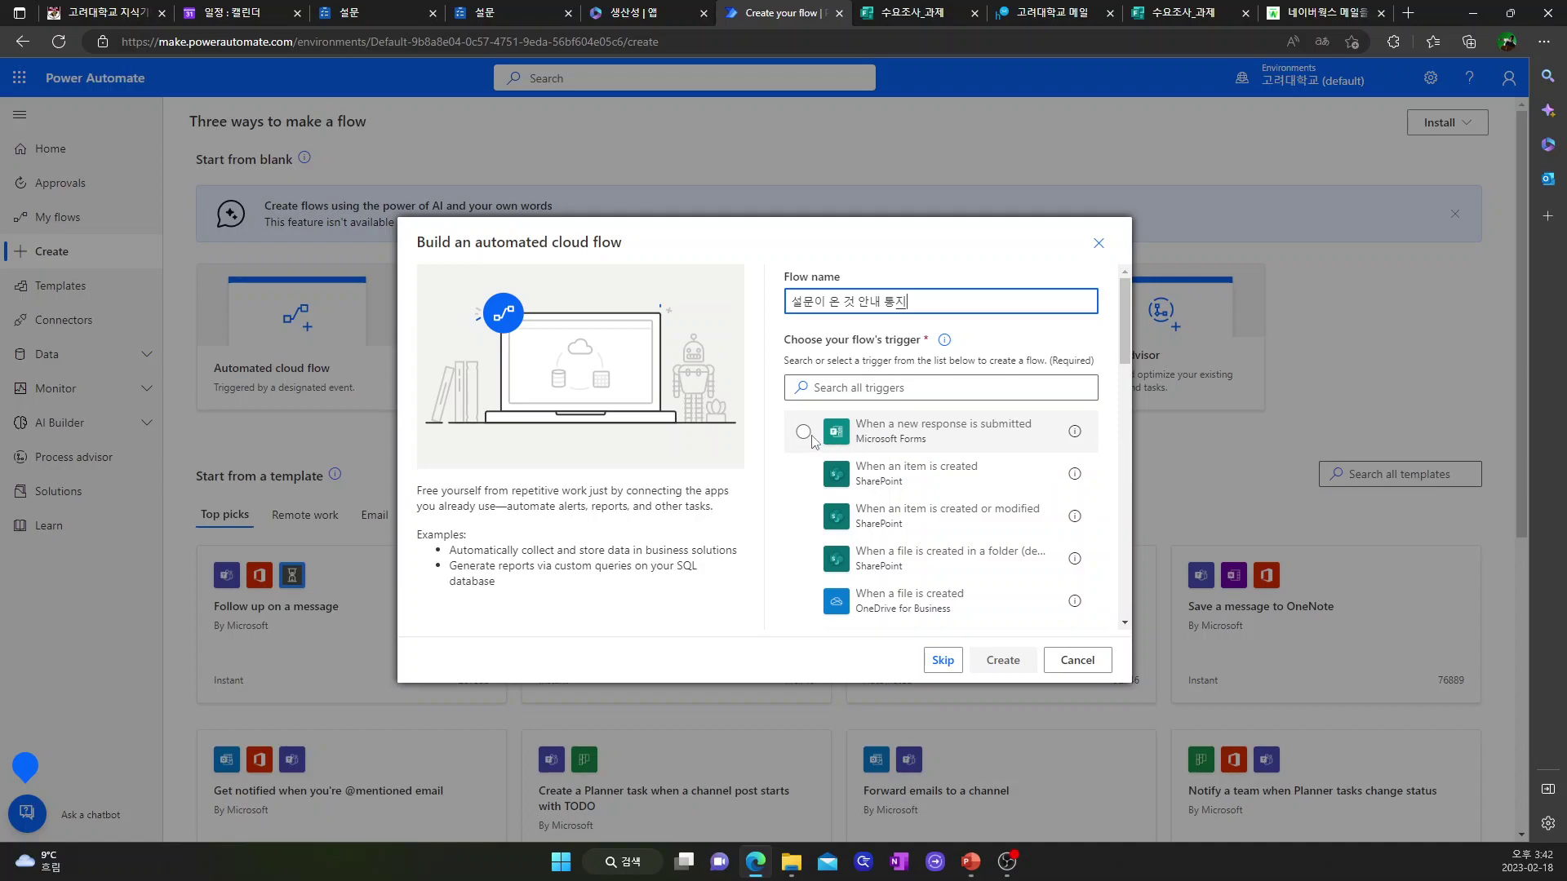
pyautogui.click(804, 433)
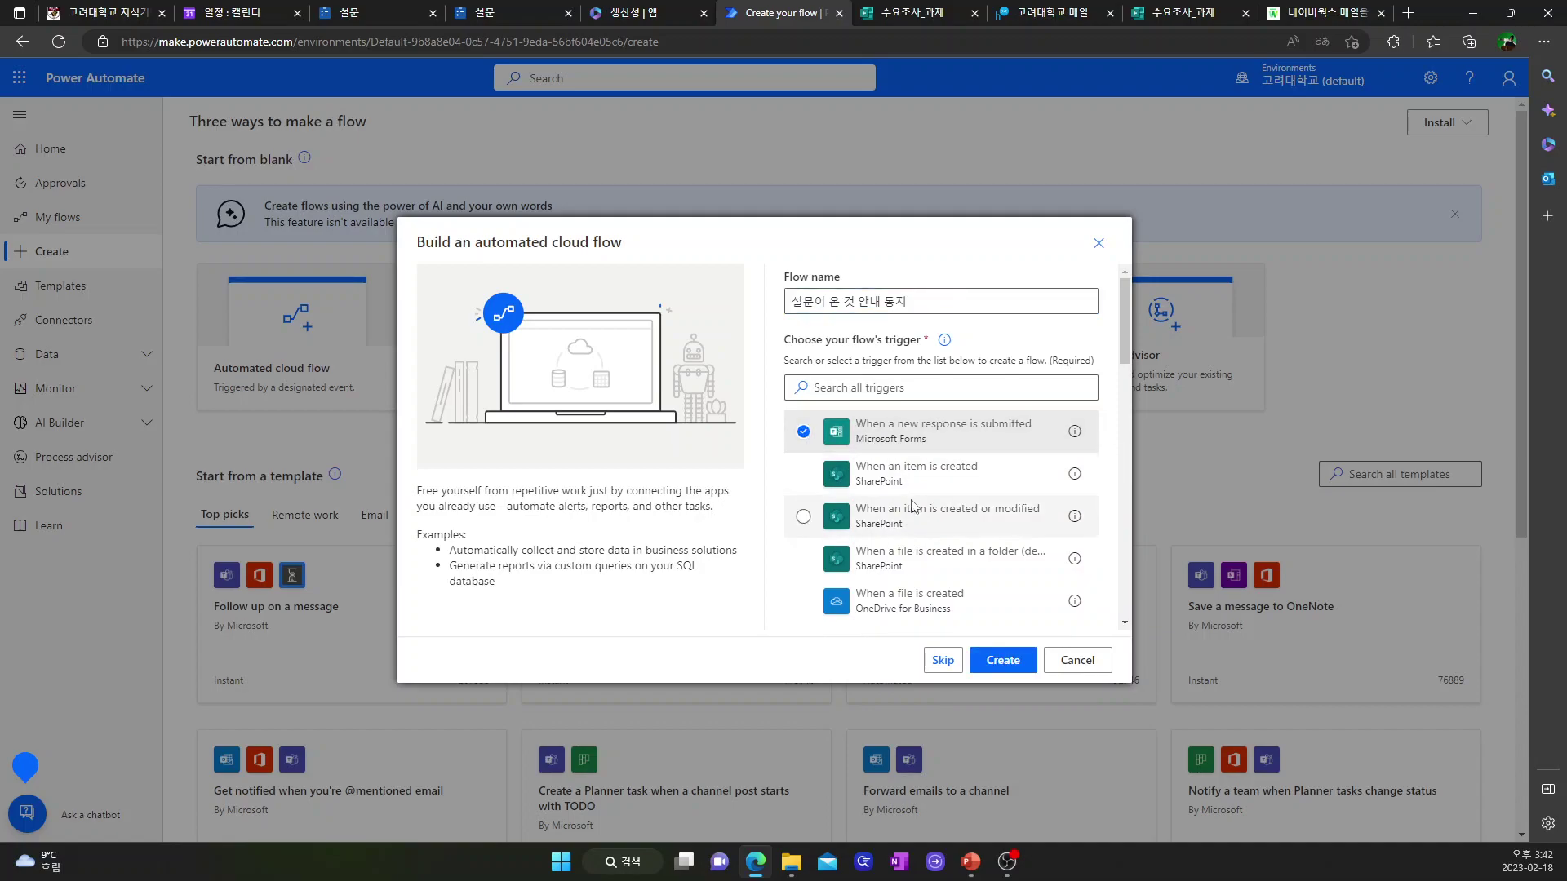
pyautogui.scroll(-3, 955, 552)
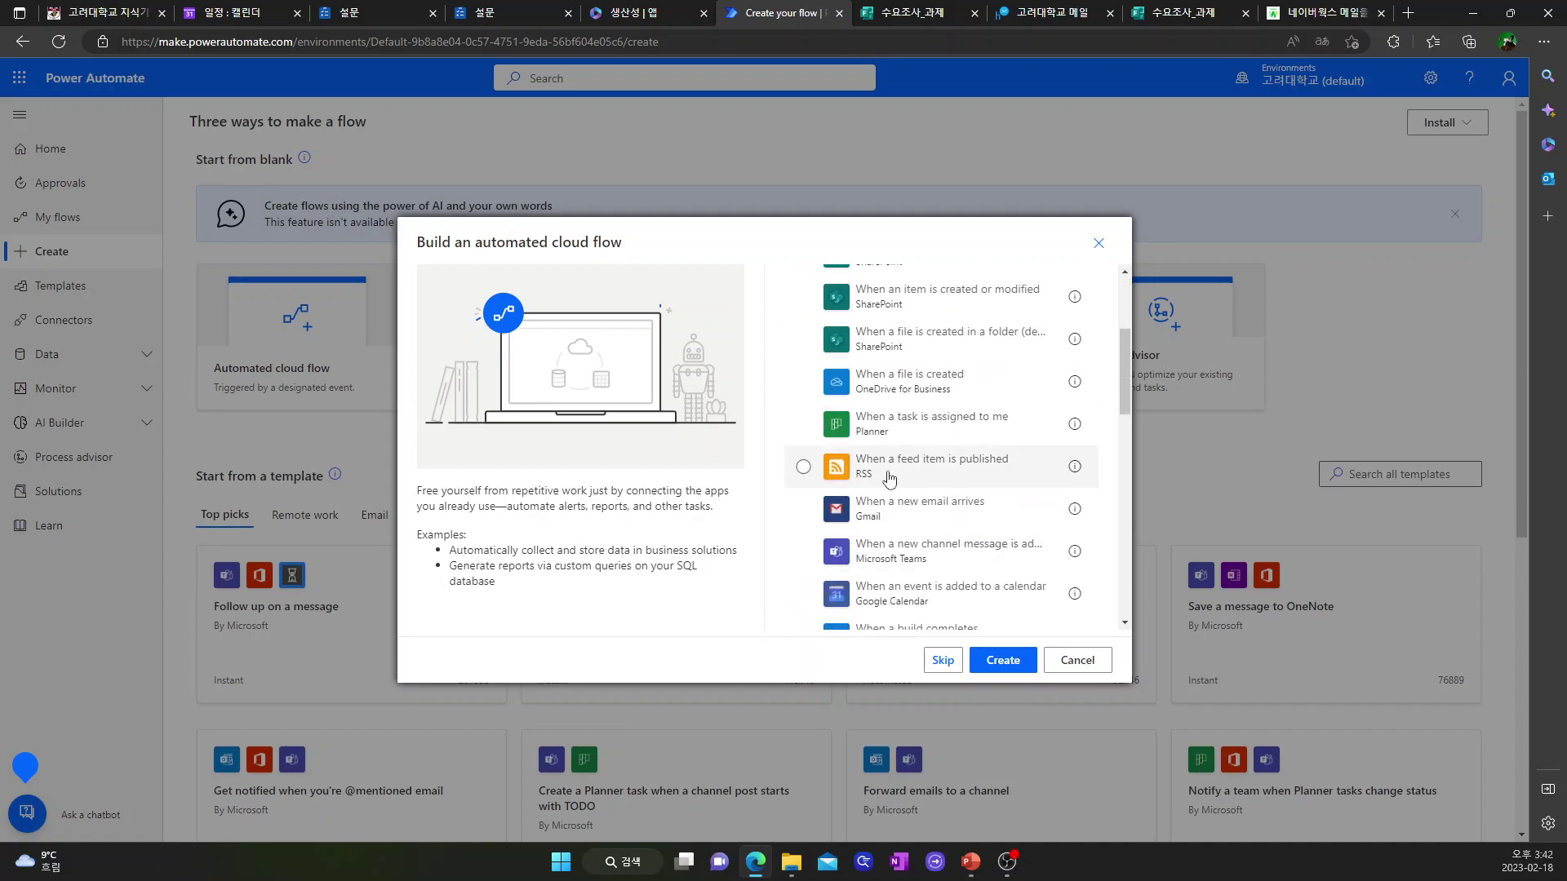
pyautogui.scroll(-2, 898, 547)
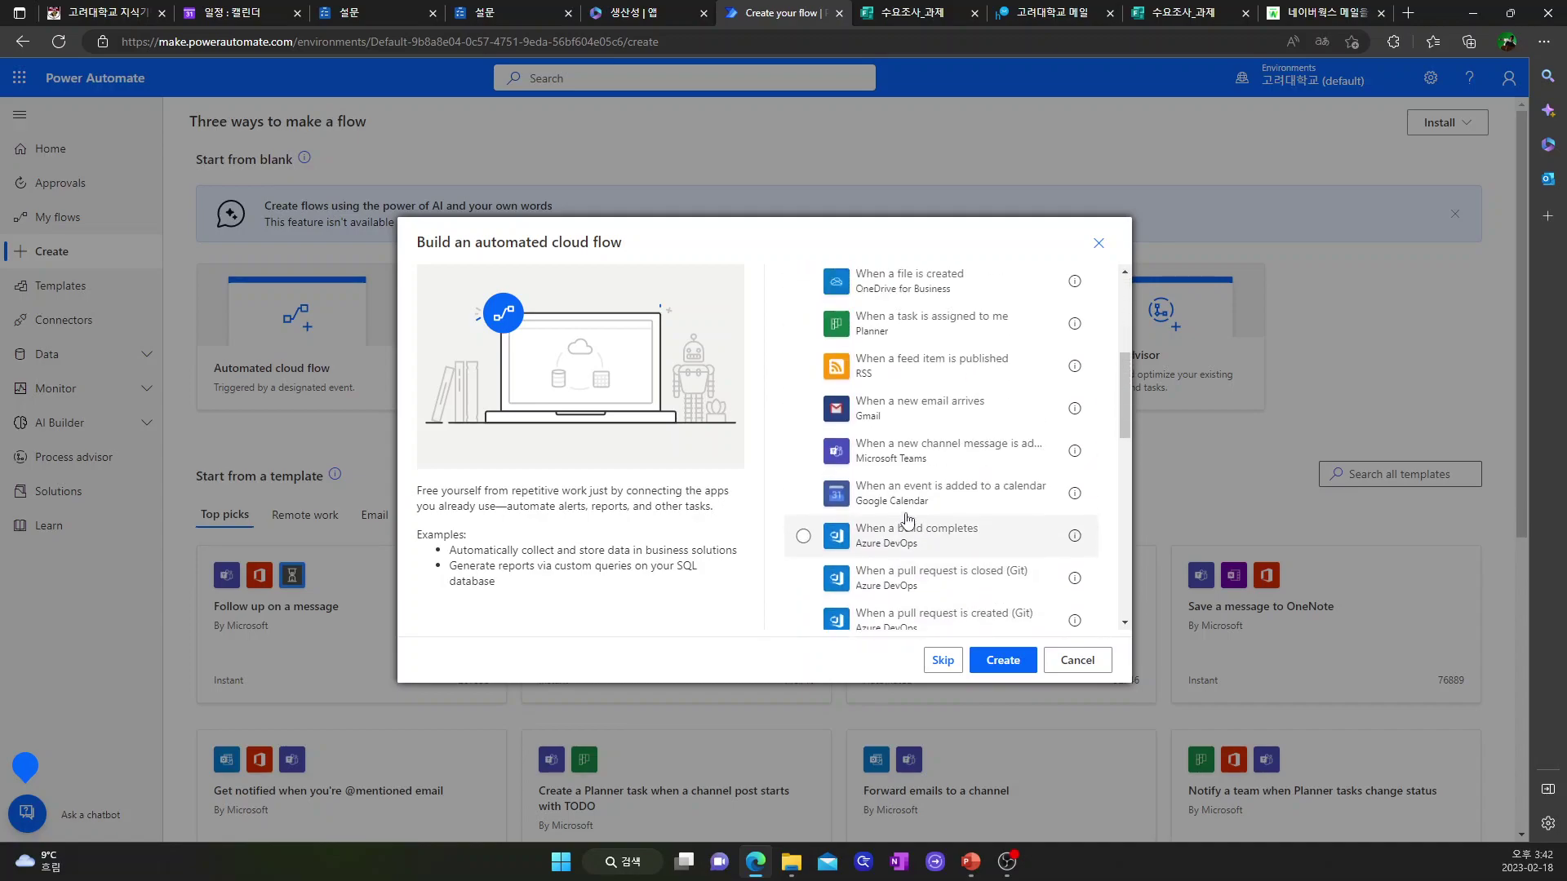
pyautogui.scroll(6, 908, 519)
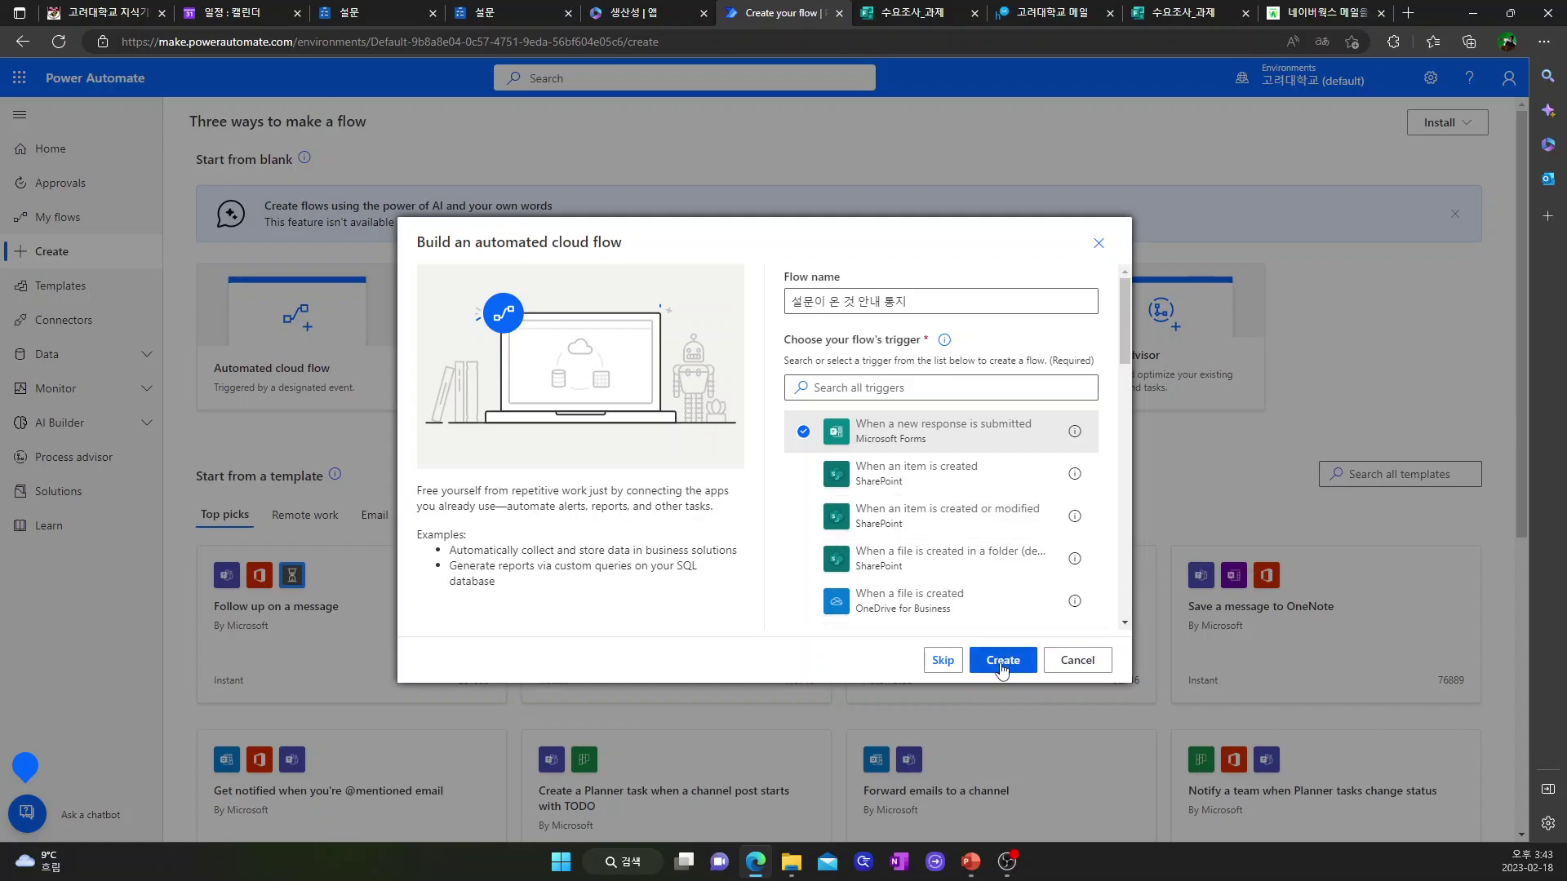
pyautogui.click(1003, 660)
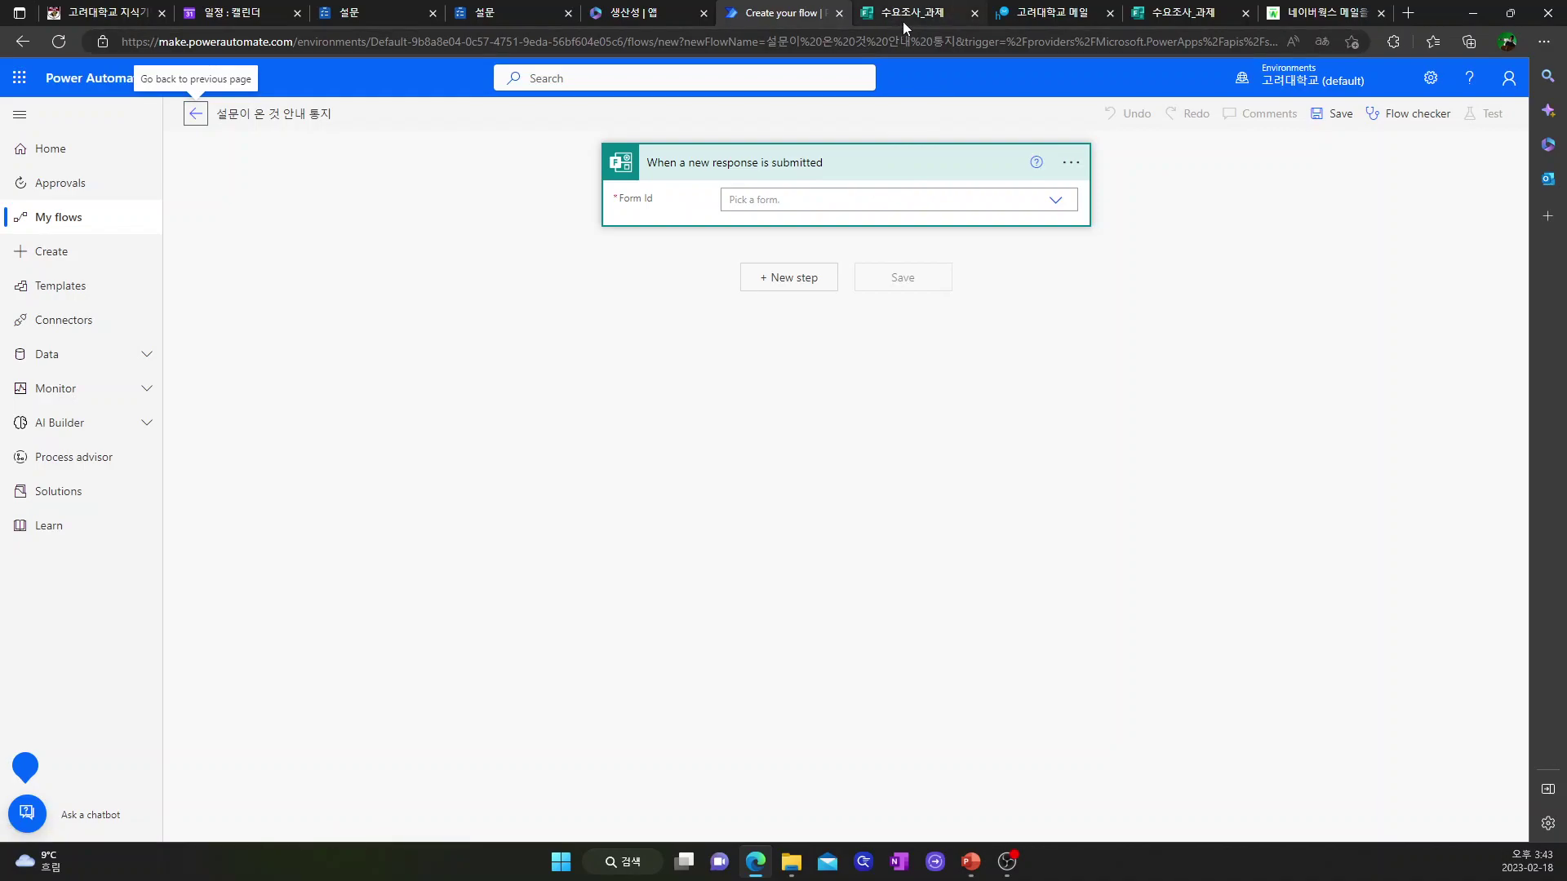
# - Point the trigger's Form Id at 수요조사_과제 and add a new step
pyautogui.click(1057, 203)
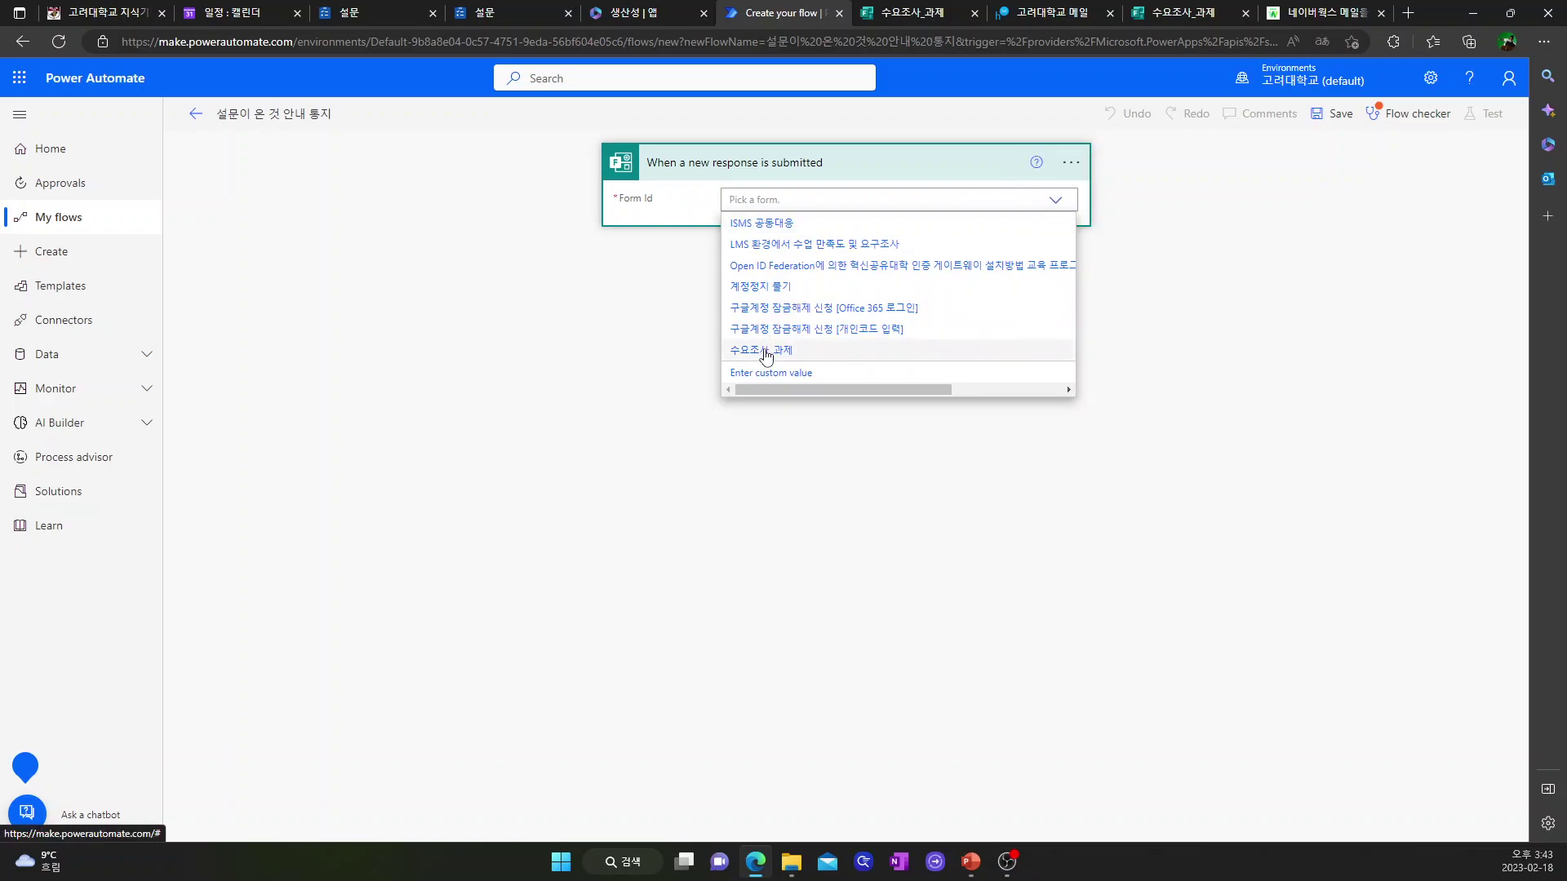
pyautogui.click(765, 352)
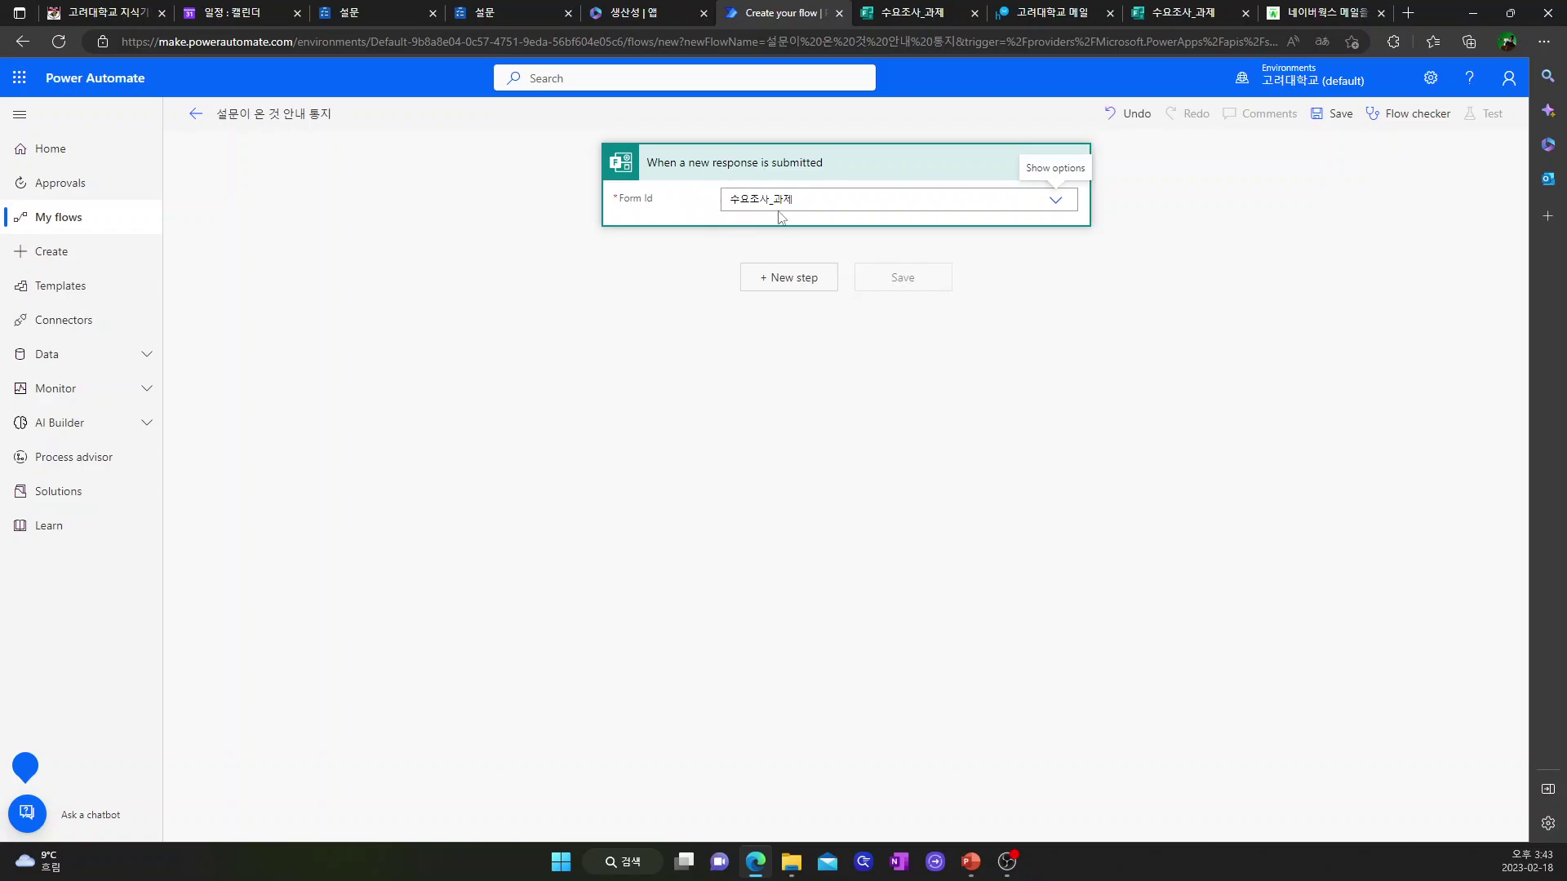
pyautogui.click(776, 285)
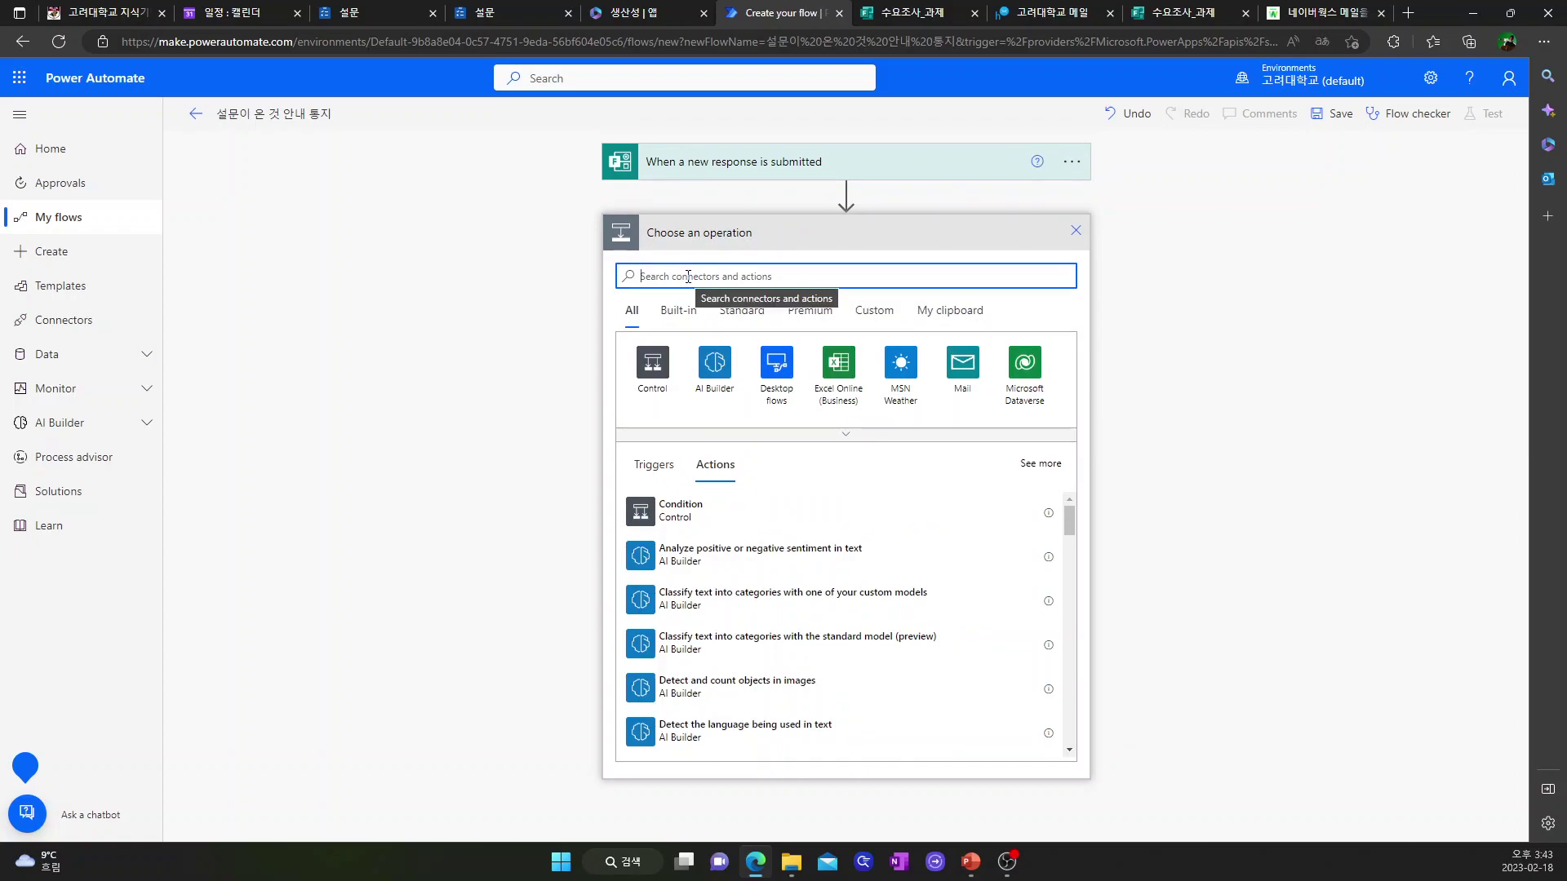
# - Add a Get response details action for 수요조사_과제 using the trigger's Response Id
pyautogui.write('form')
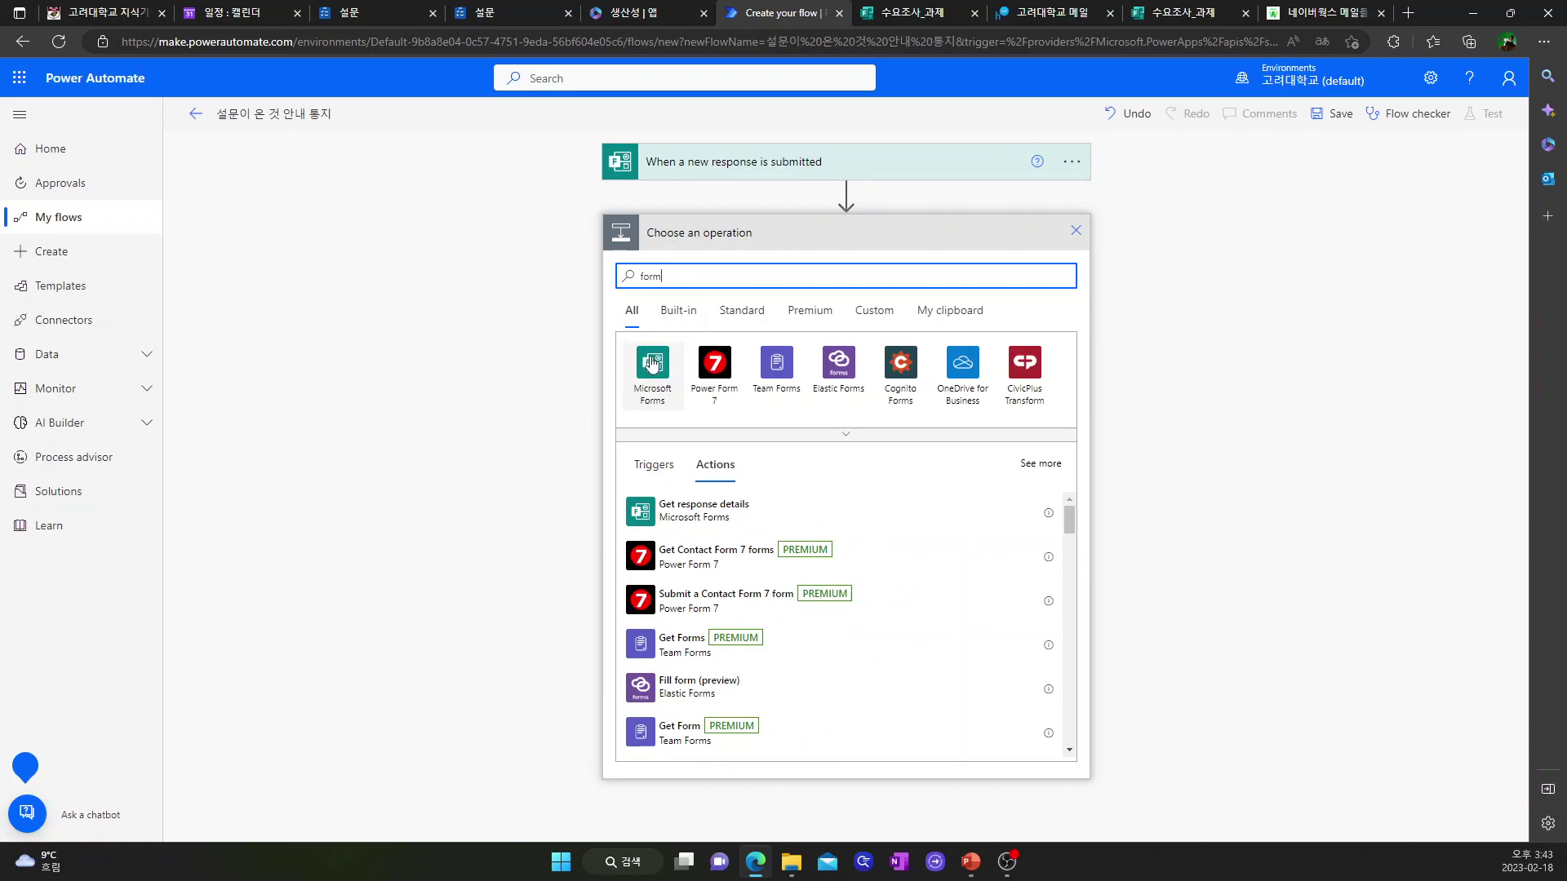
pyautogui.click(650, 365)
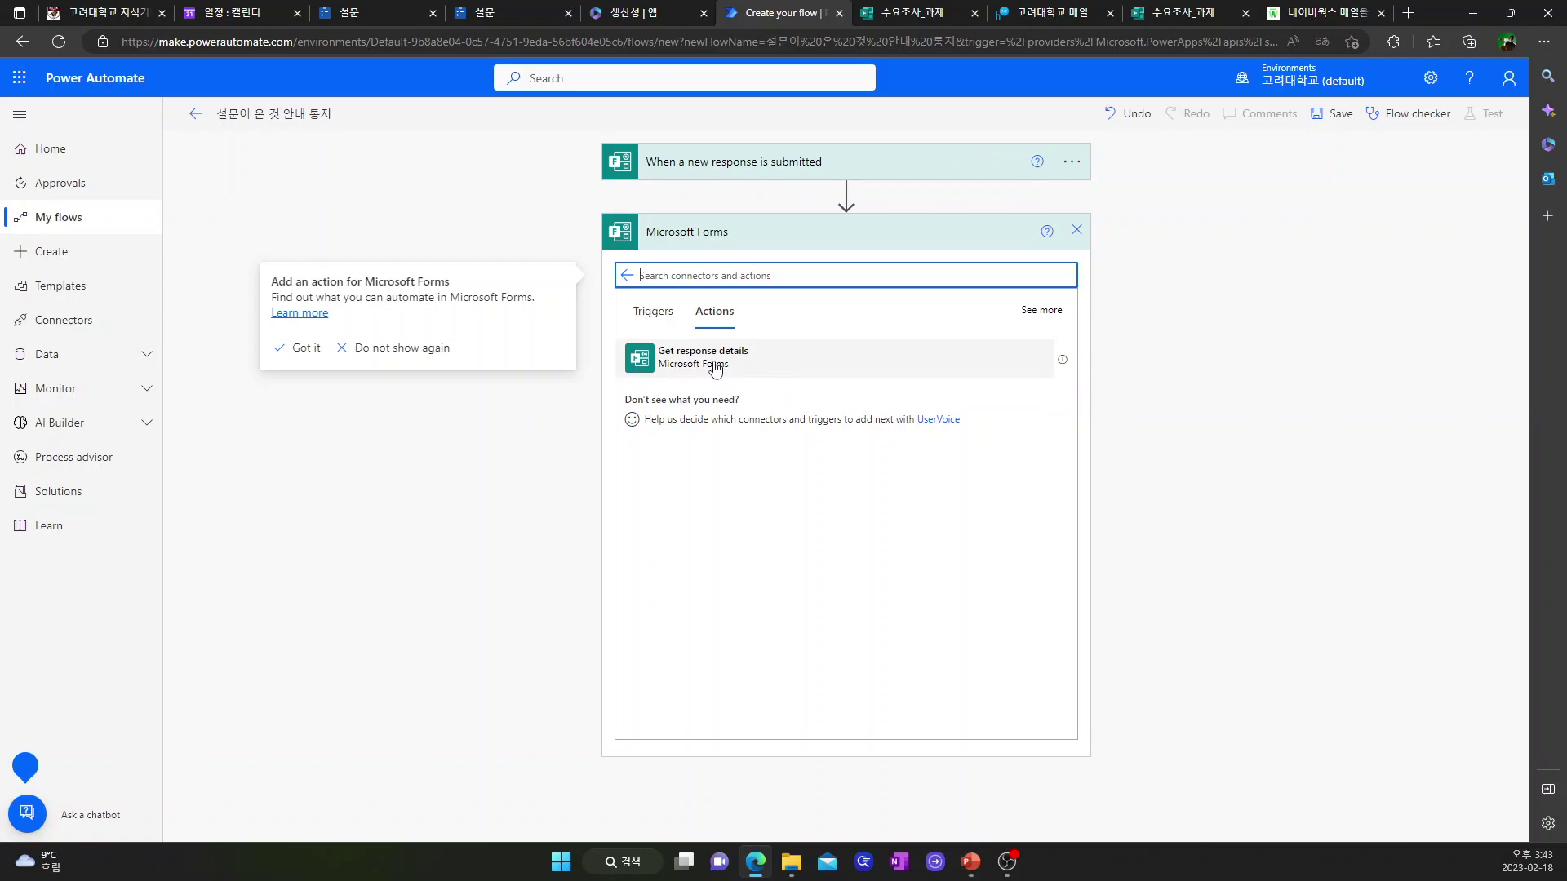
pyautogui.click(715, 367)
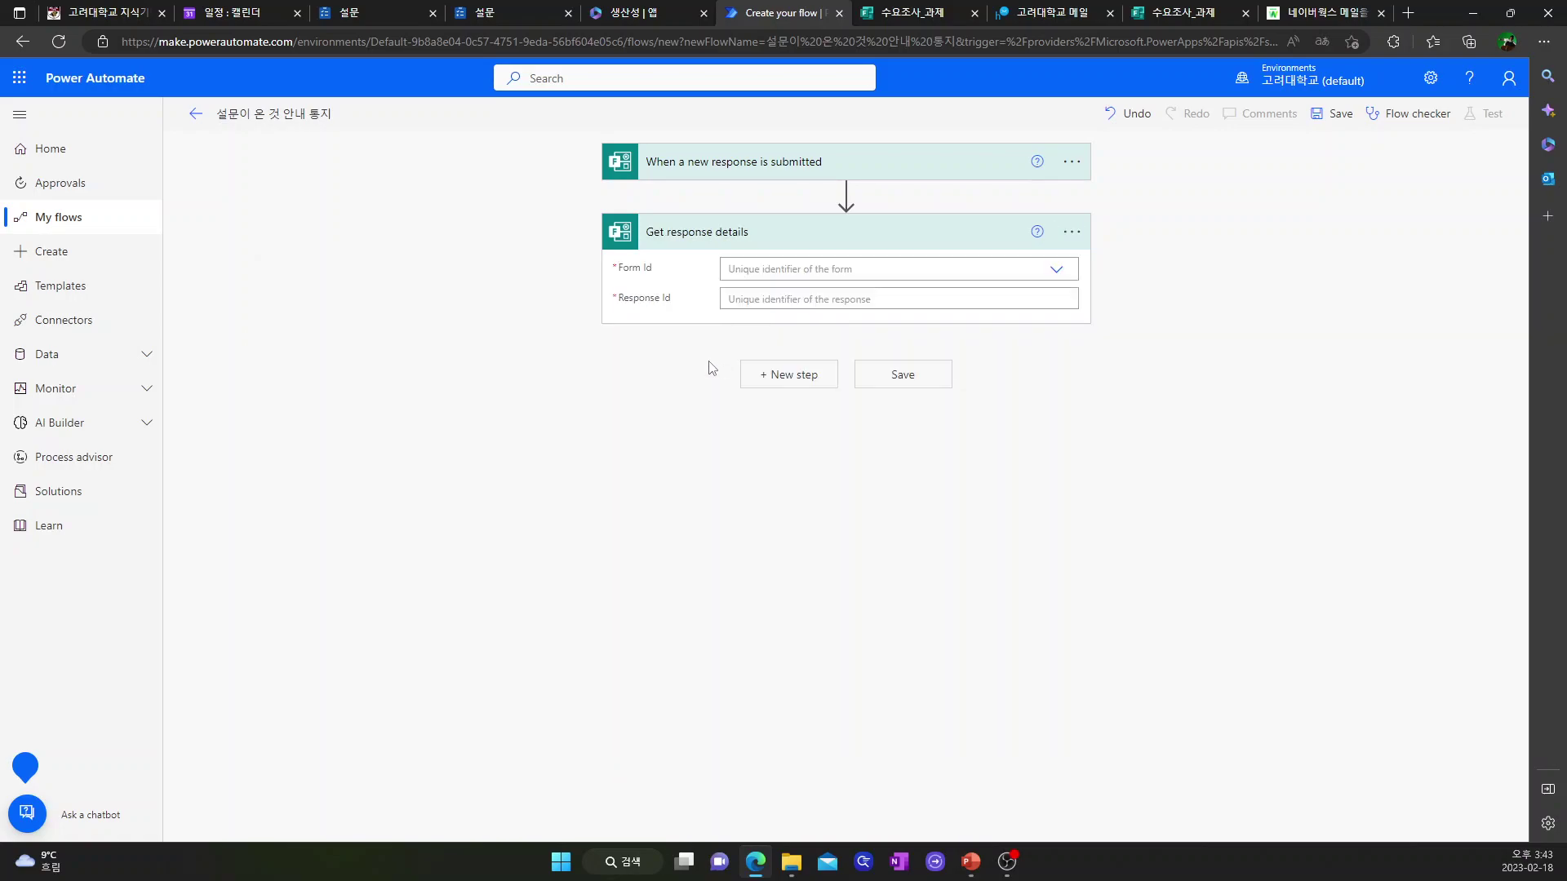
pyautogui.click(1057, 272)
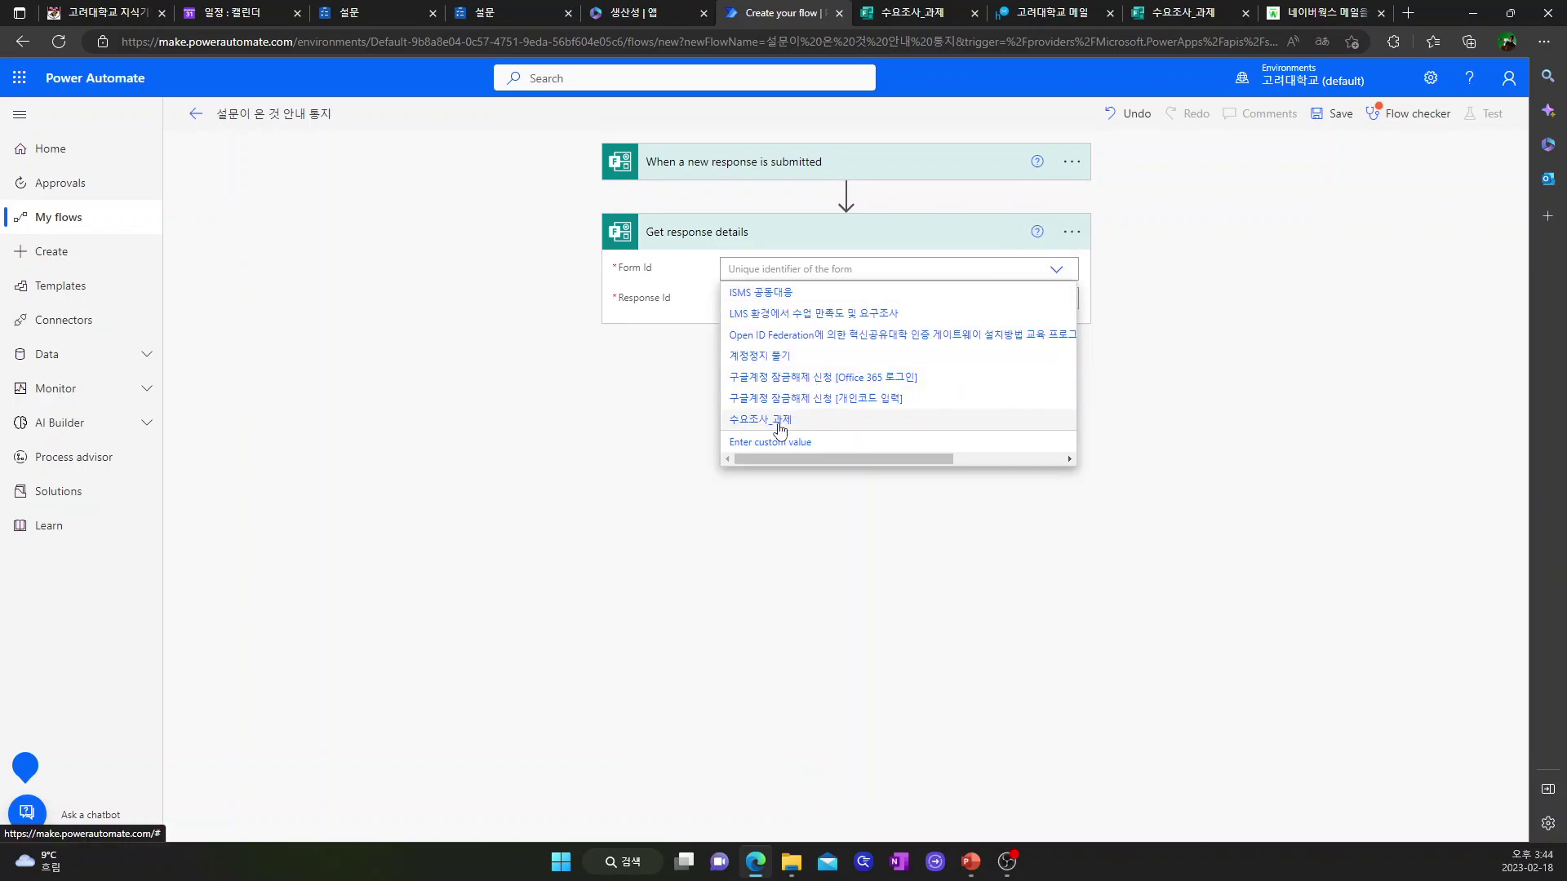
pyautogui.click(781, 421)
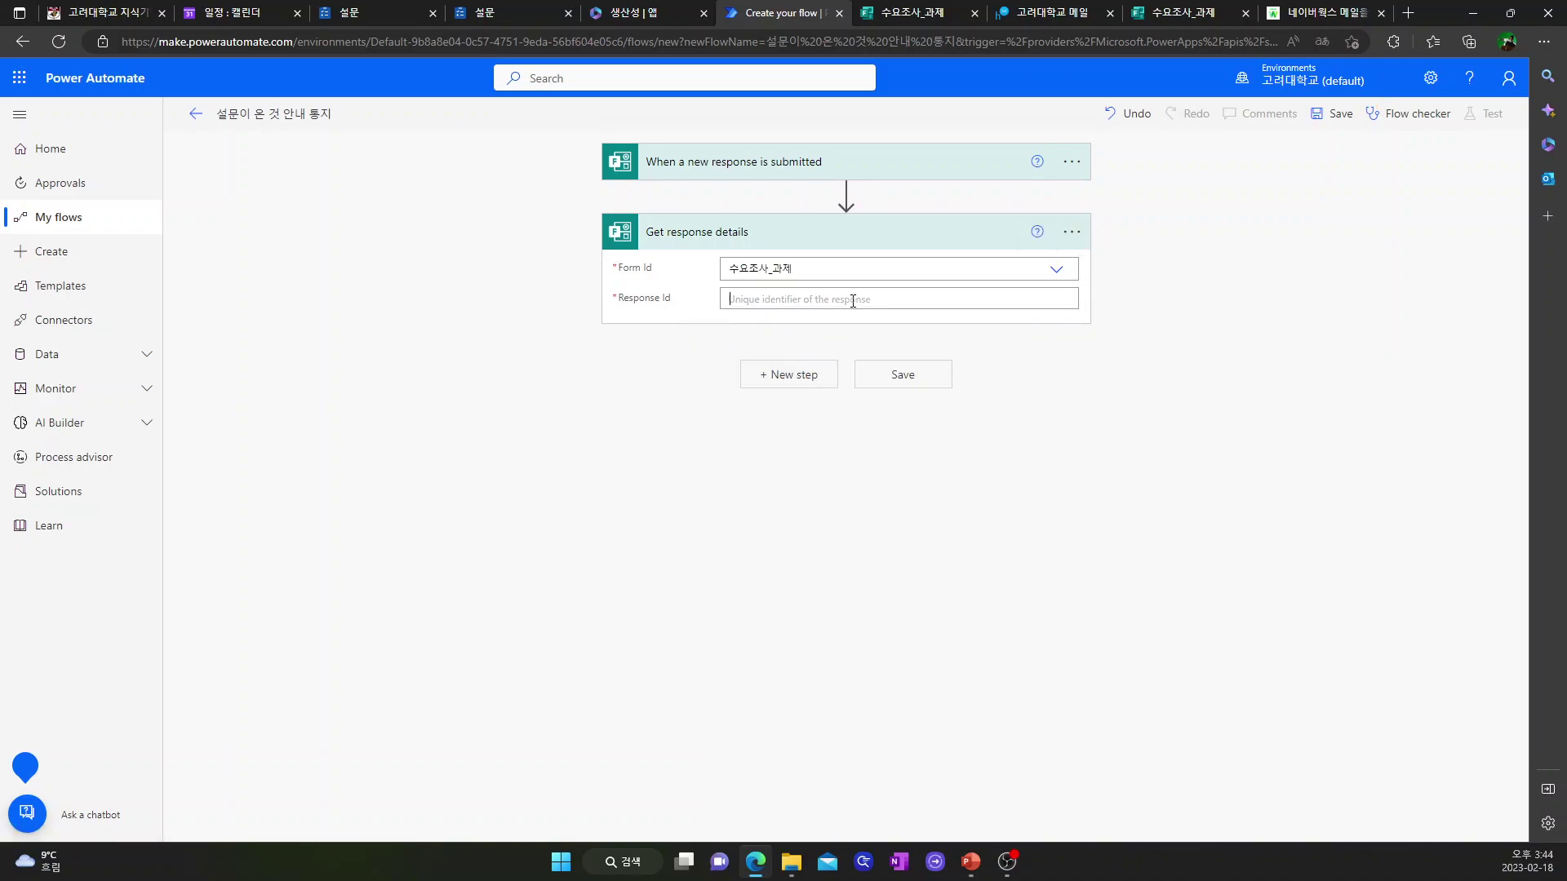
pyautogui.click(850, 300)
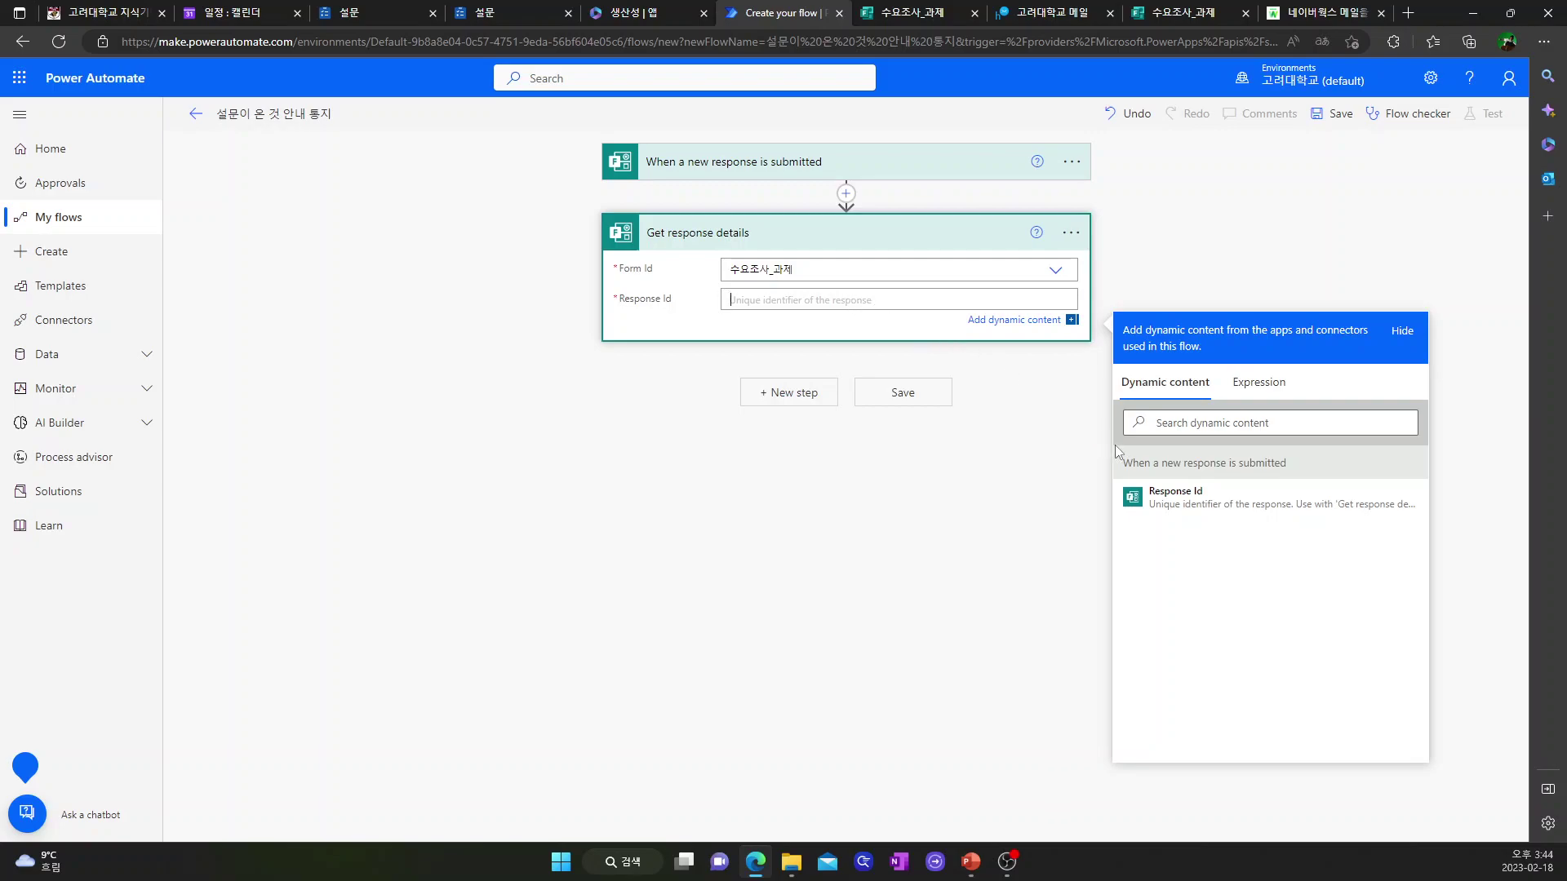
pyautogui.click(1176, 512)
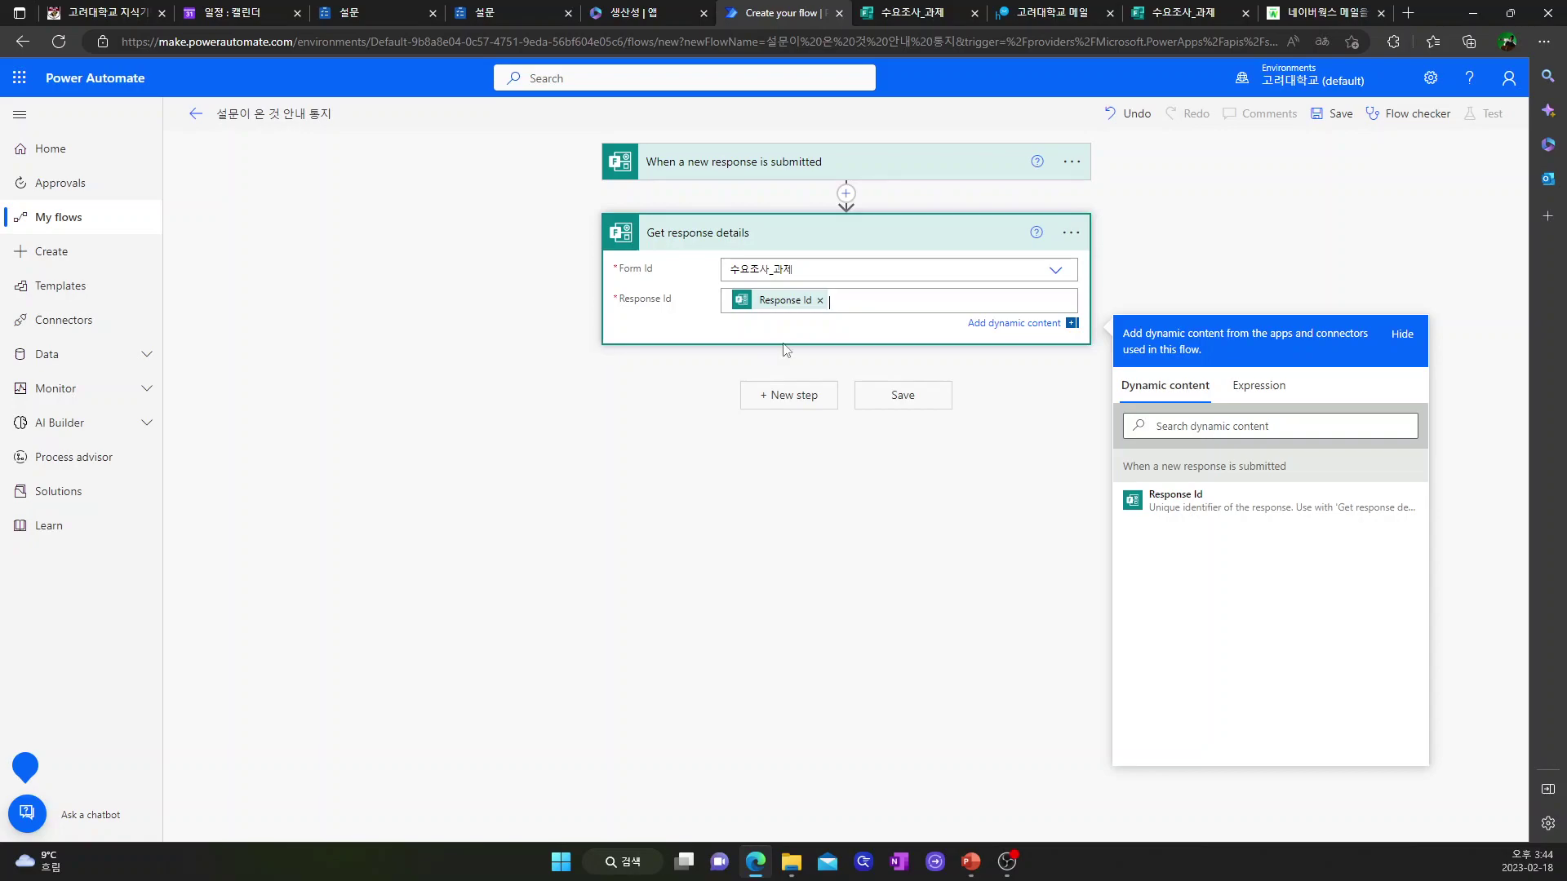
pyautogui.click(790, 400)
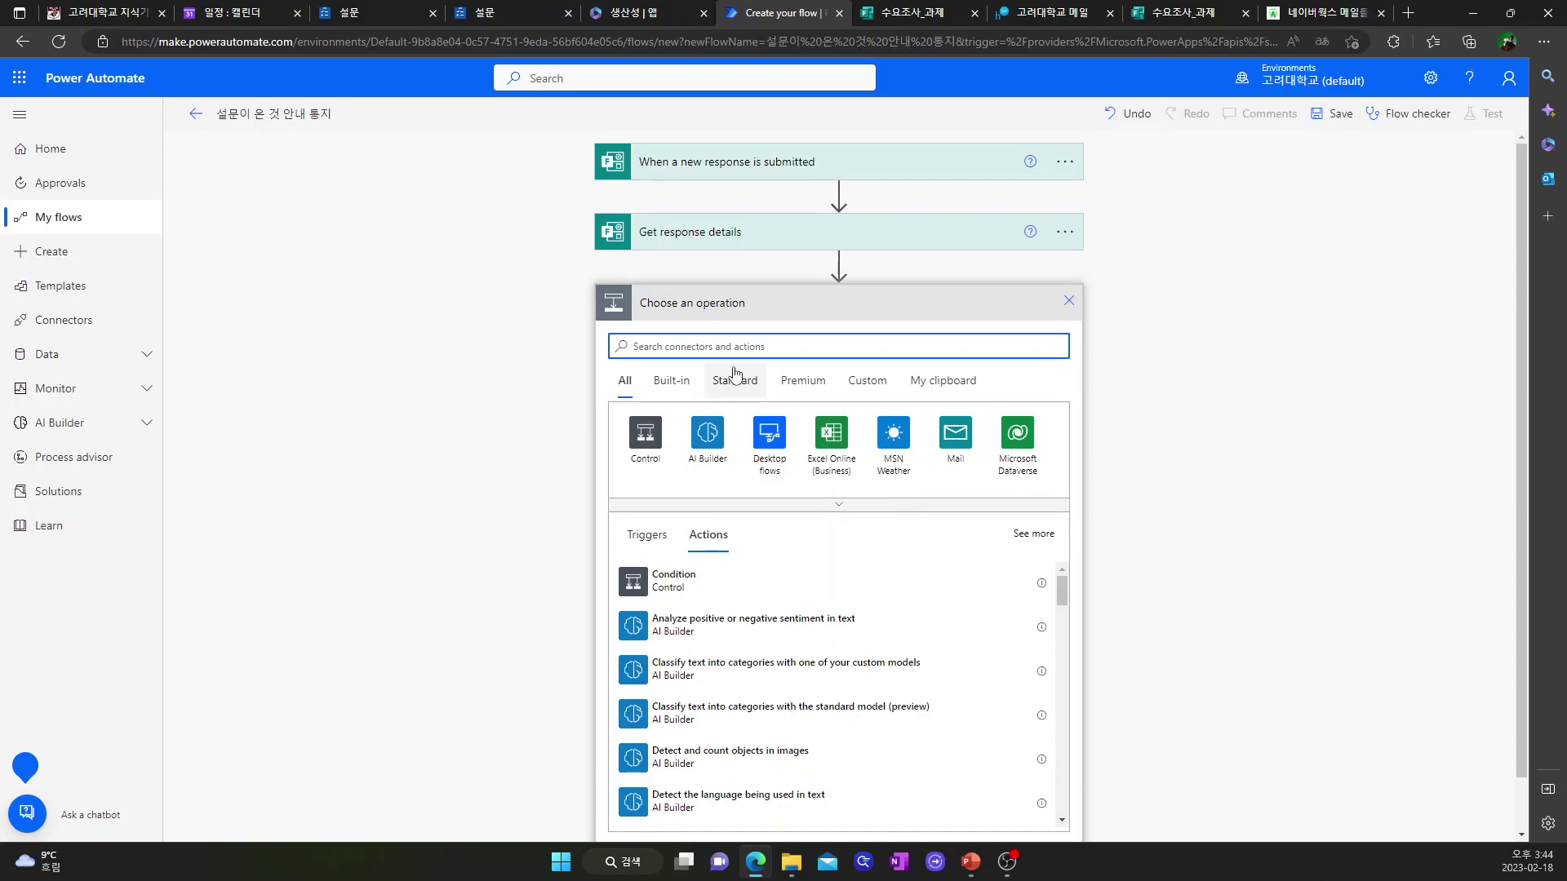
pyautogui.write('mail')
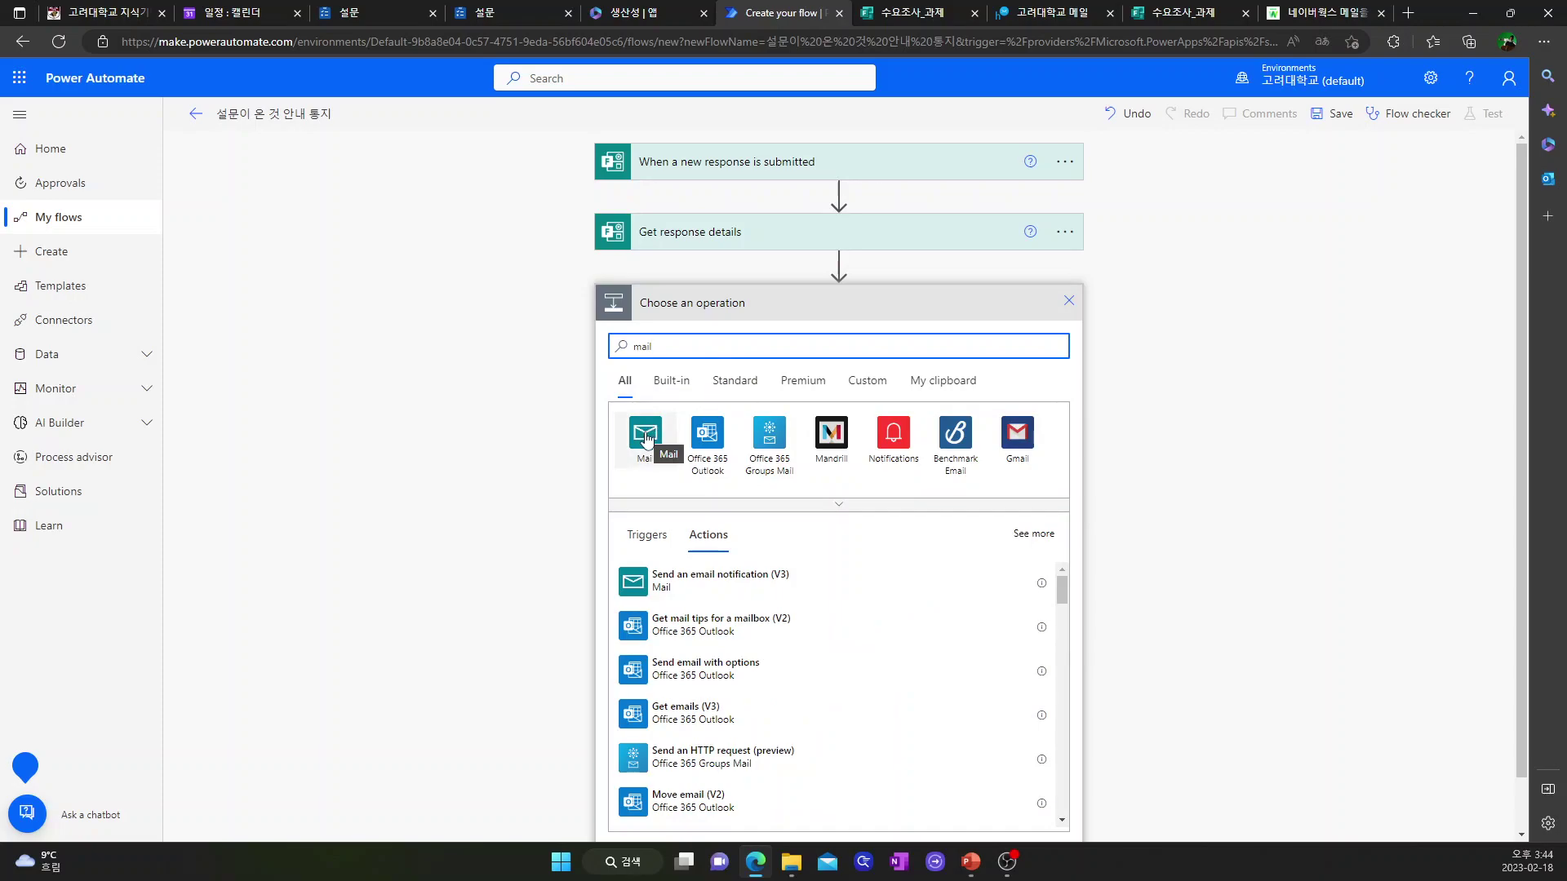
# - Add a Send email notification to the suggested recipient with subject '설문이 제출되었습니다.'
pyautogui.click(646, 439)
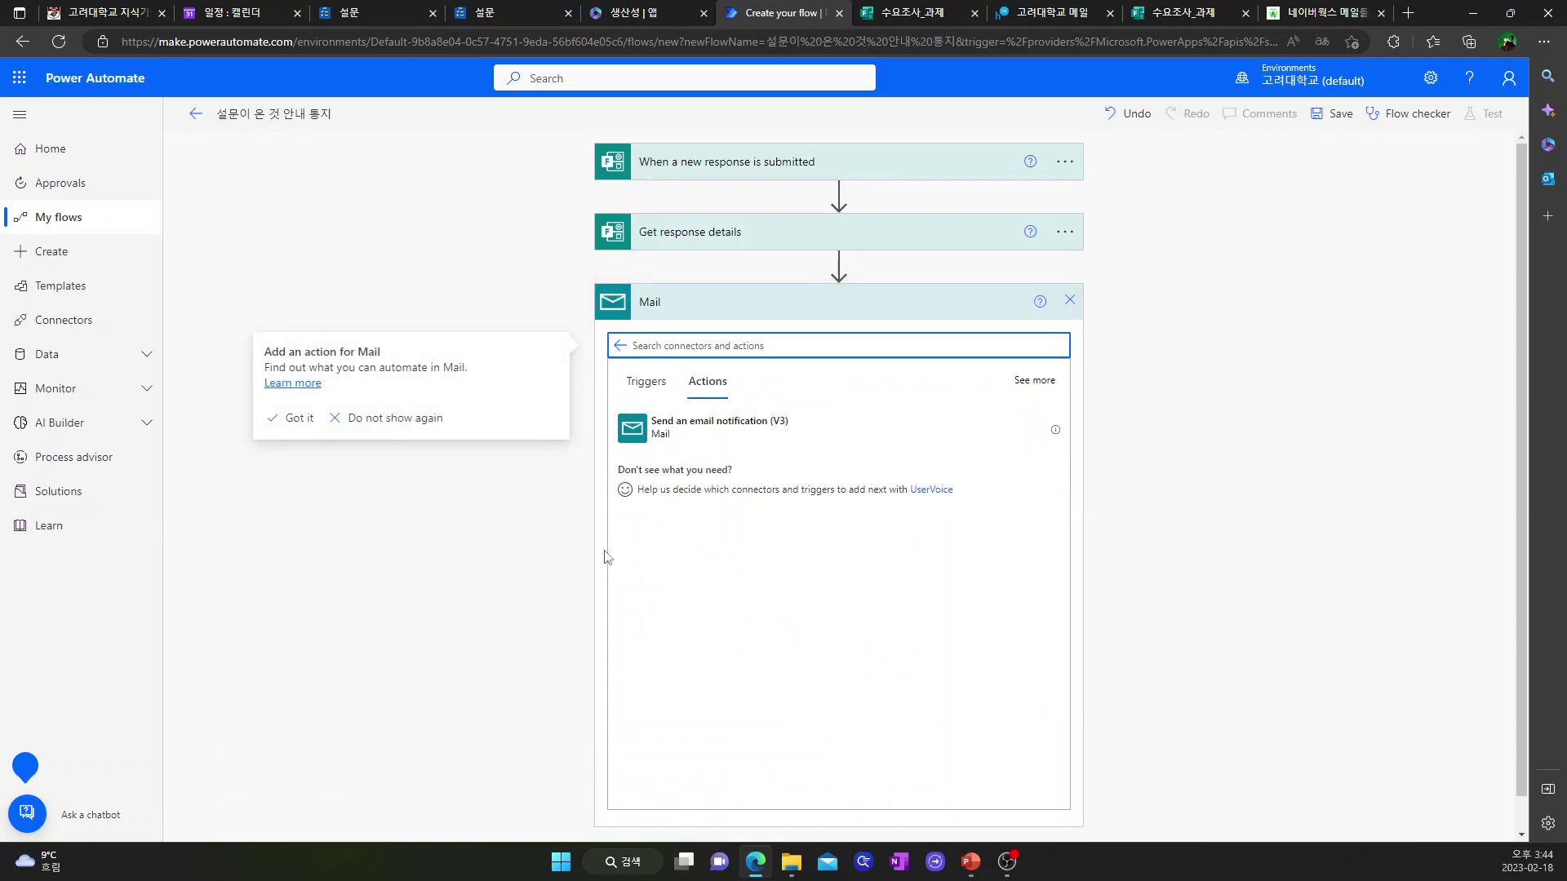
pyautogui.click(726, 437)
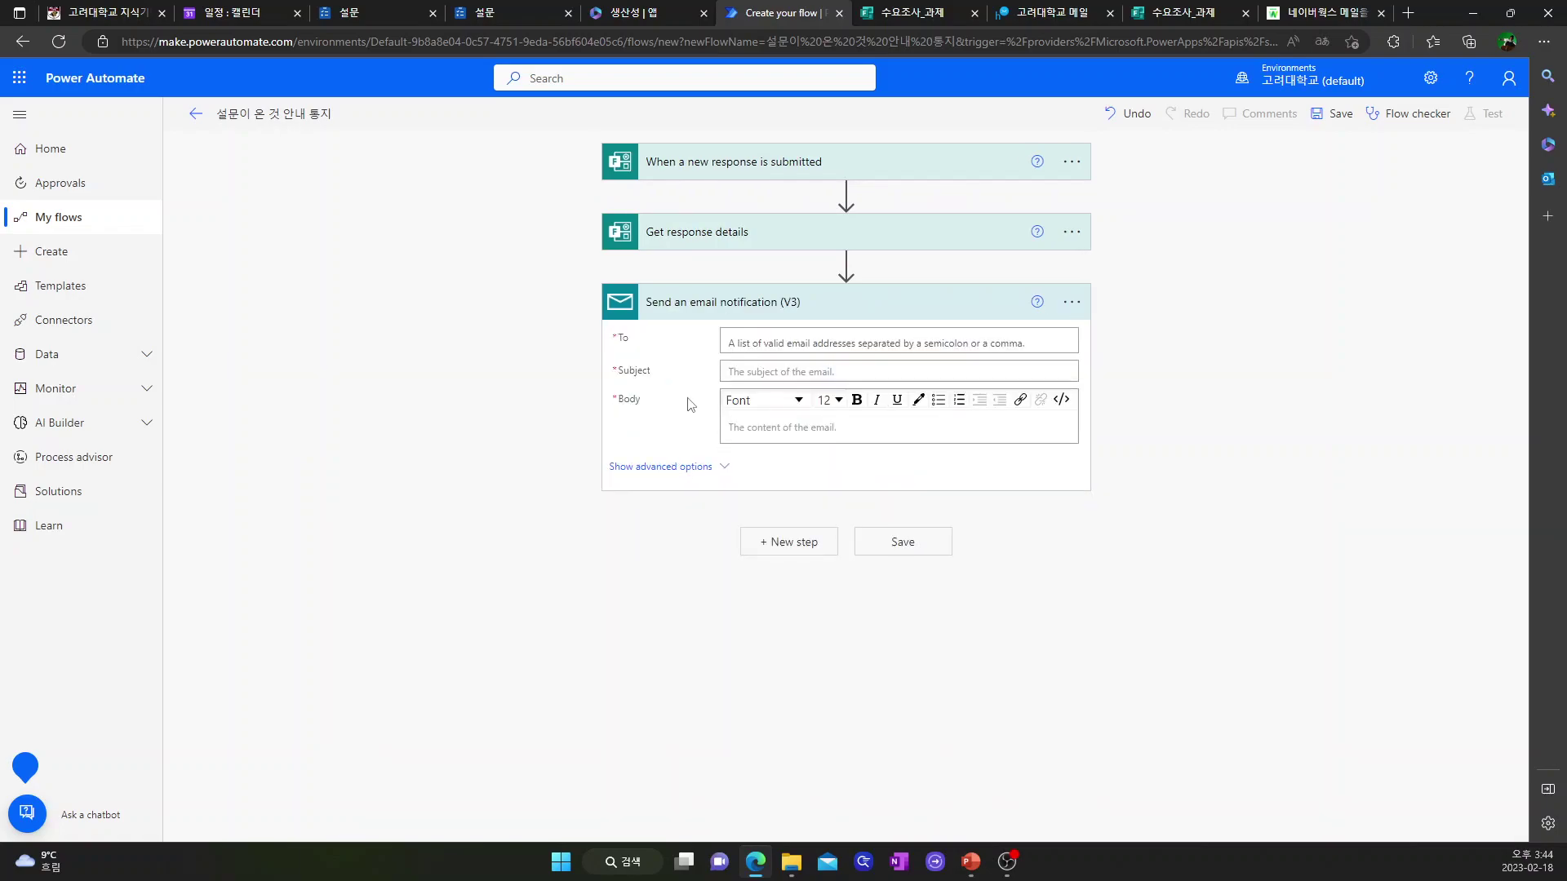
pyautogui.click(765, 343)
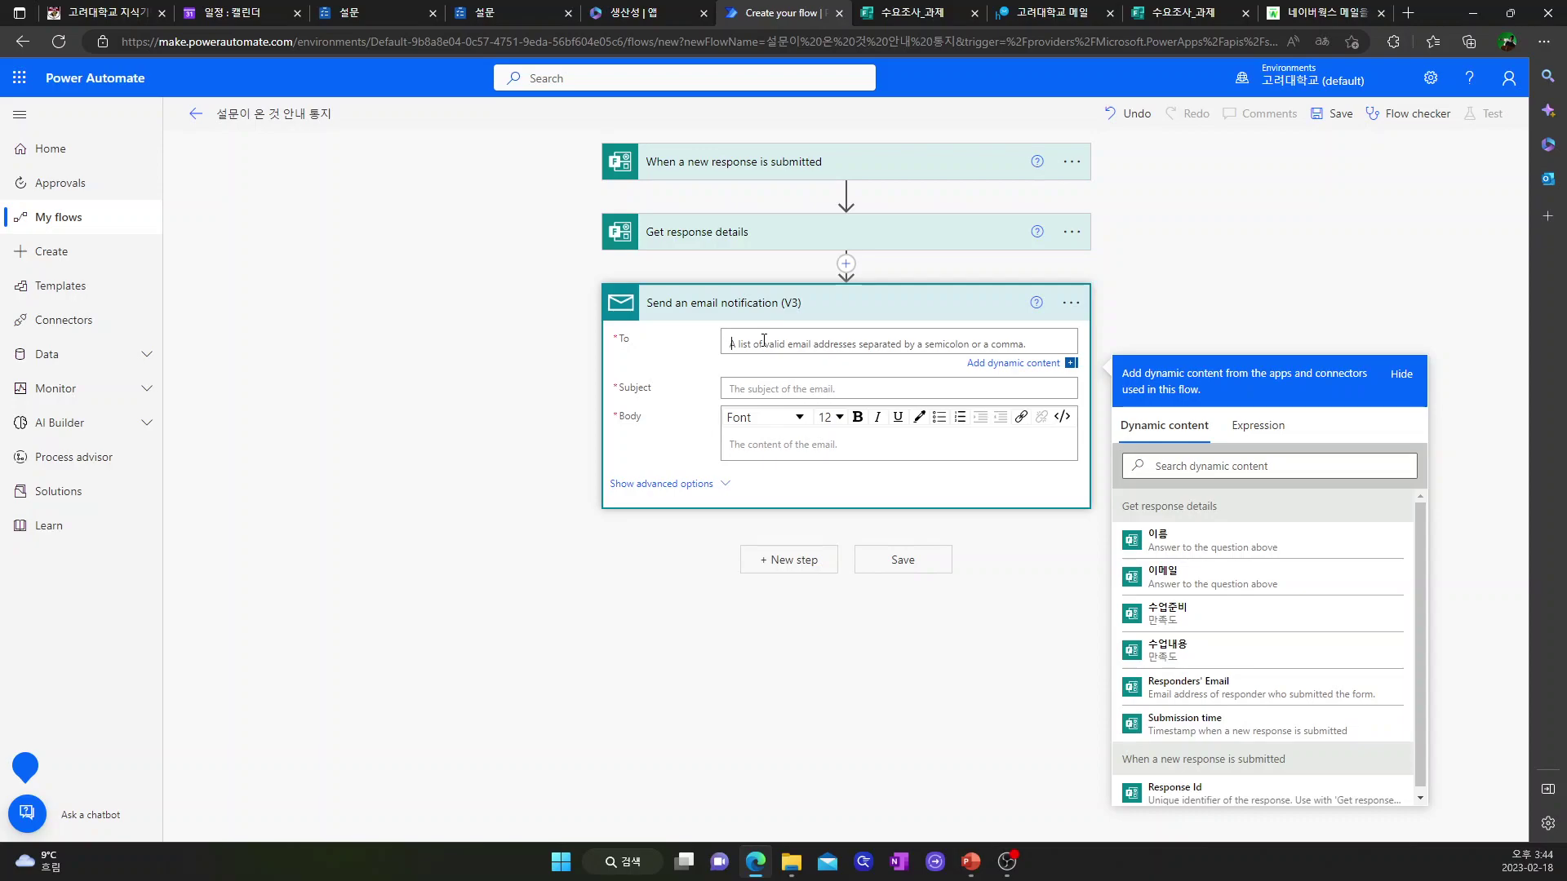
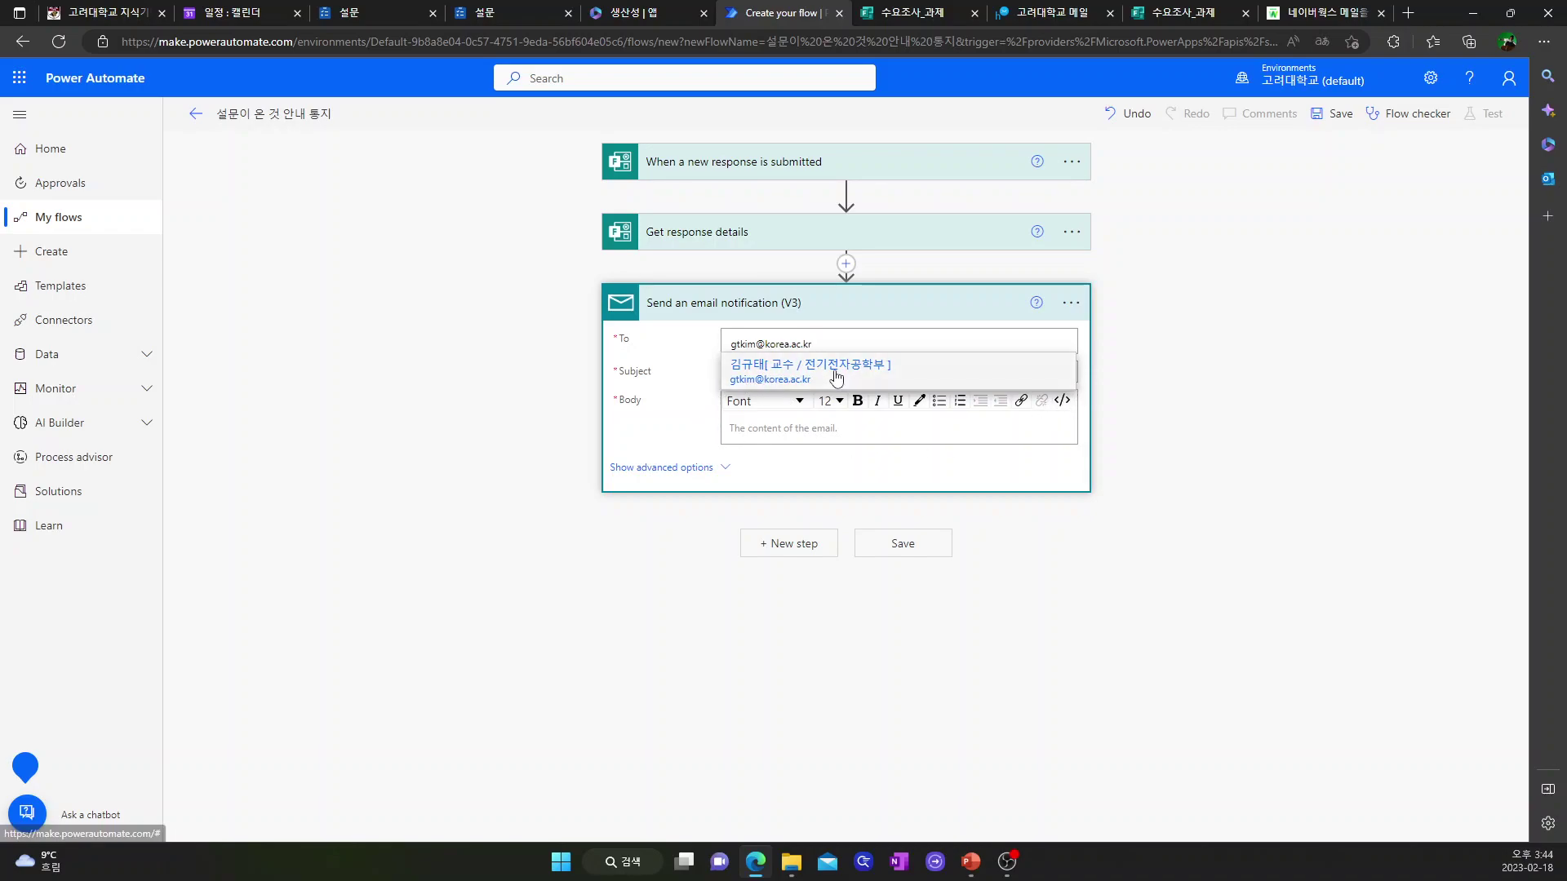
pyautogui.click(837, 377)
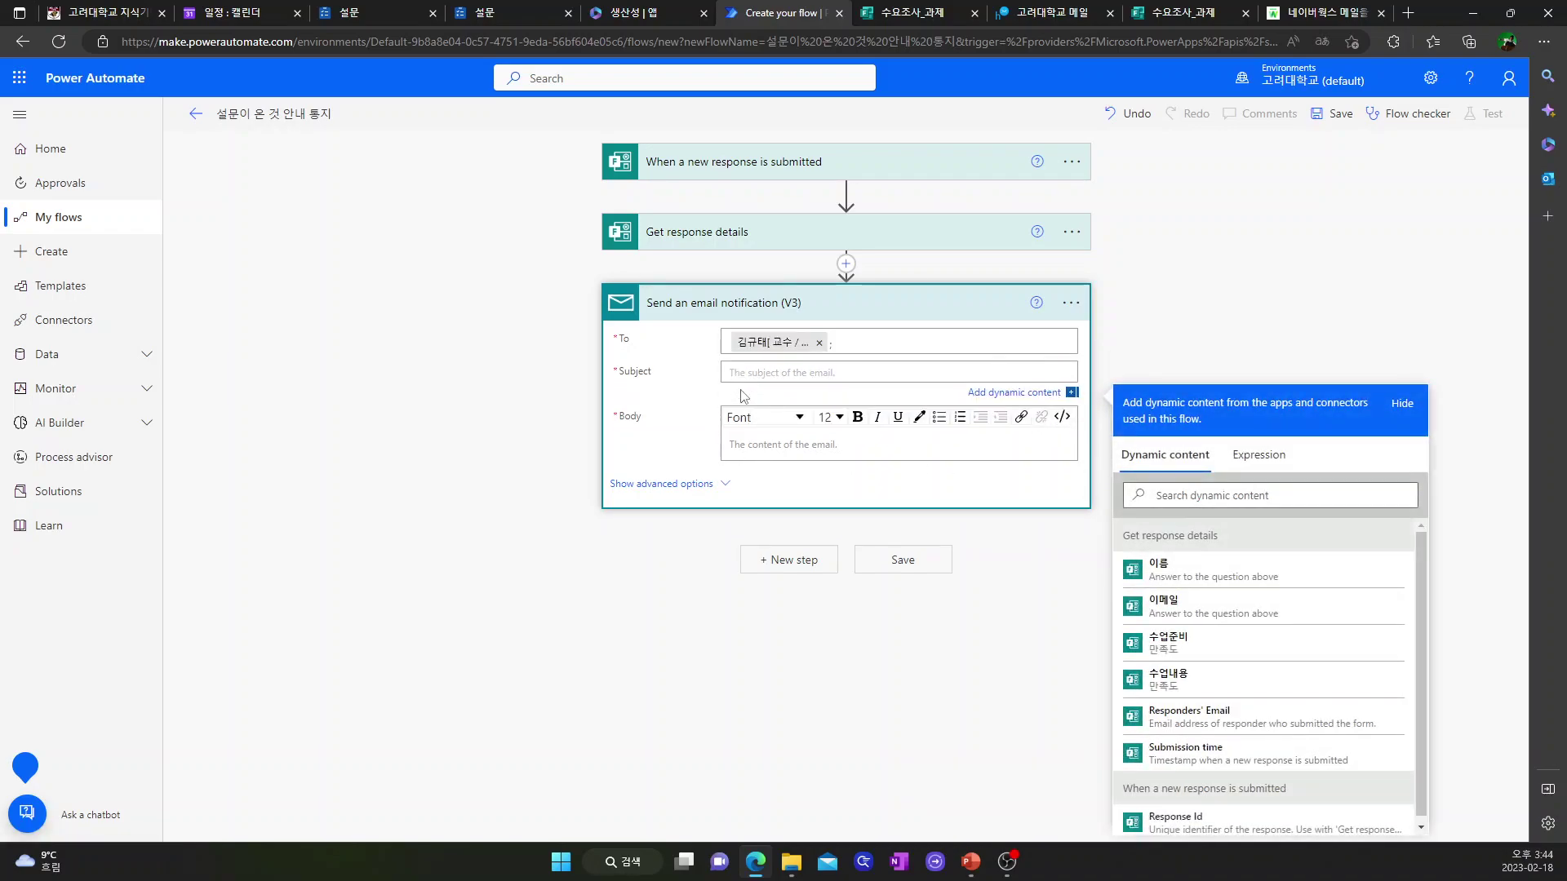
pyautogui.write('ㅓ ㅅ')
pyautogui.write('출되었습니다.')
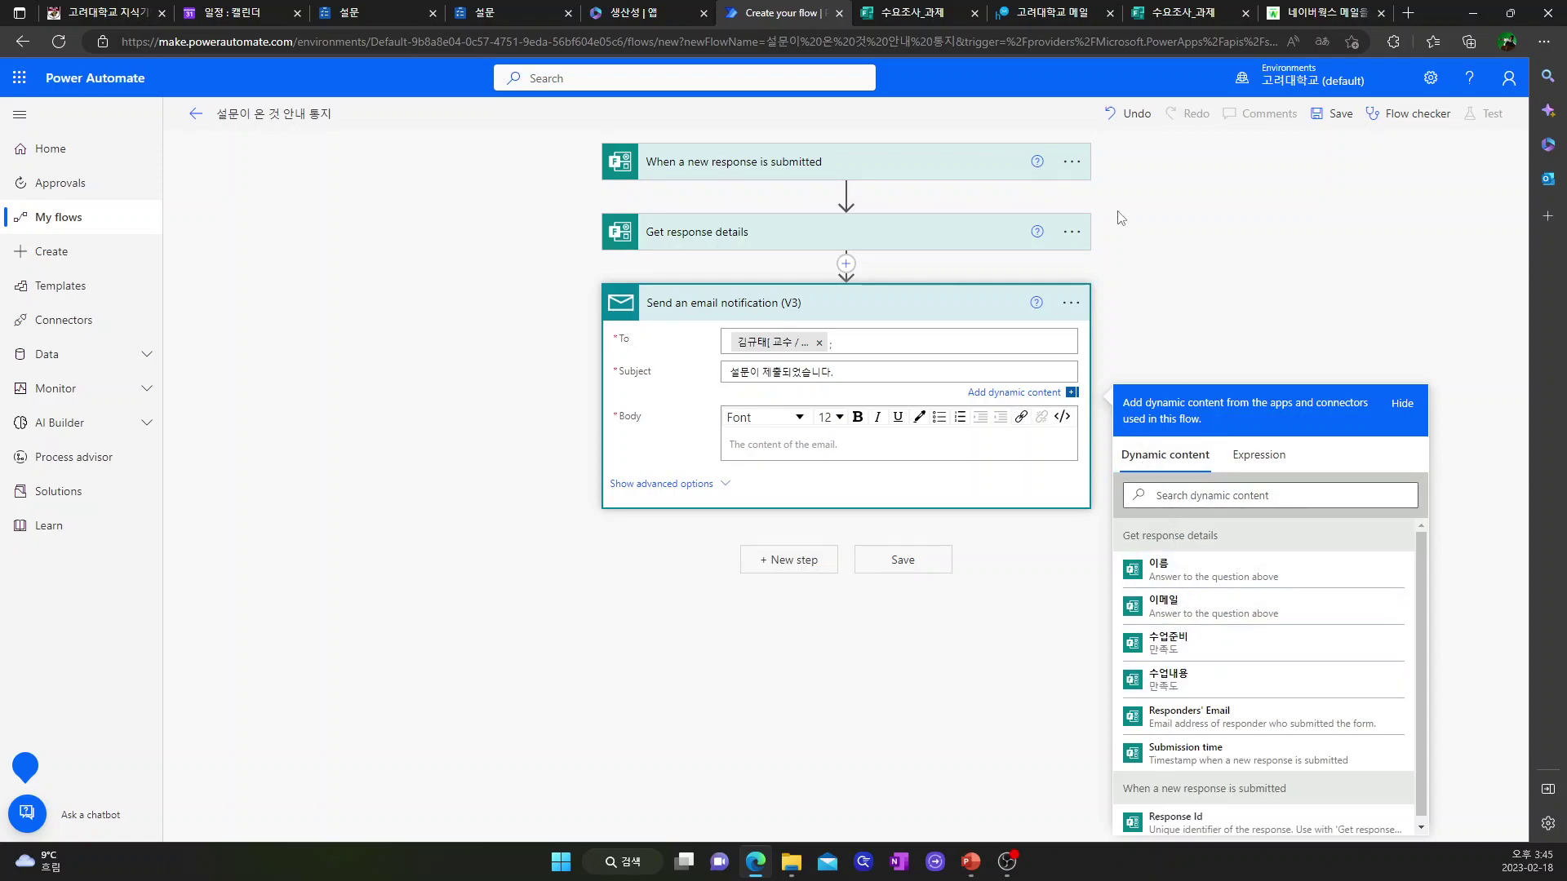
pyautogui.click(924, 18)
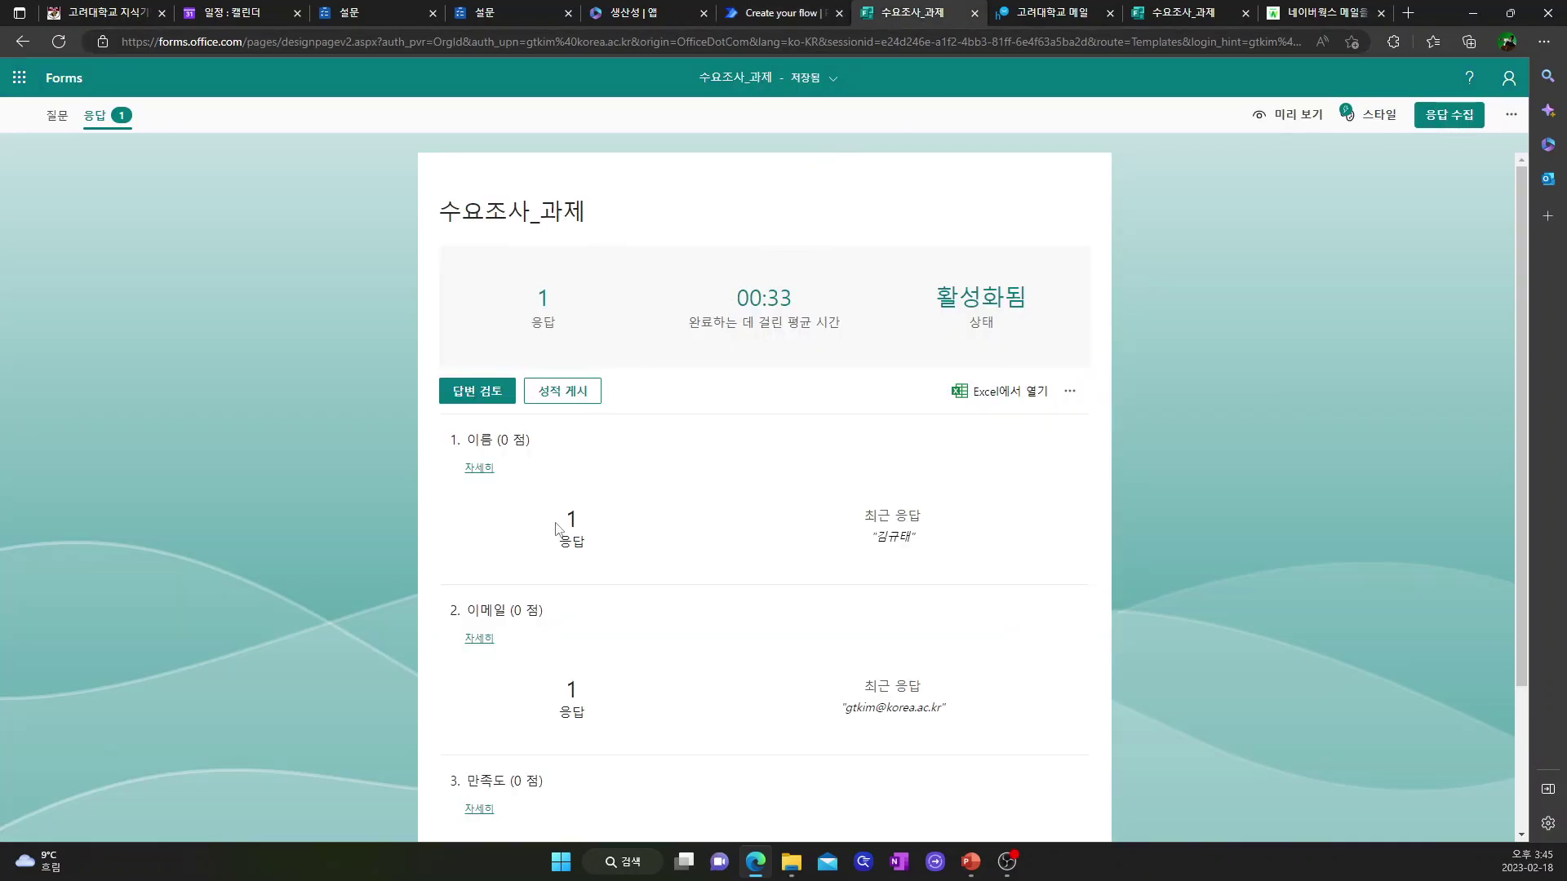
# - Make the subject the respondent's 이름 followed by '님이 제출했습니다'
pyautogui.scroll(-2, 571, 571)
pyautogui.scroll(2, 572, 572)
pyautogui.click(658, 17)
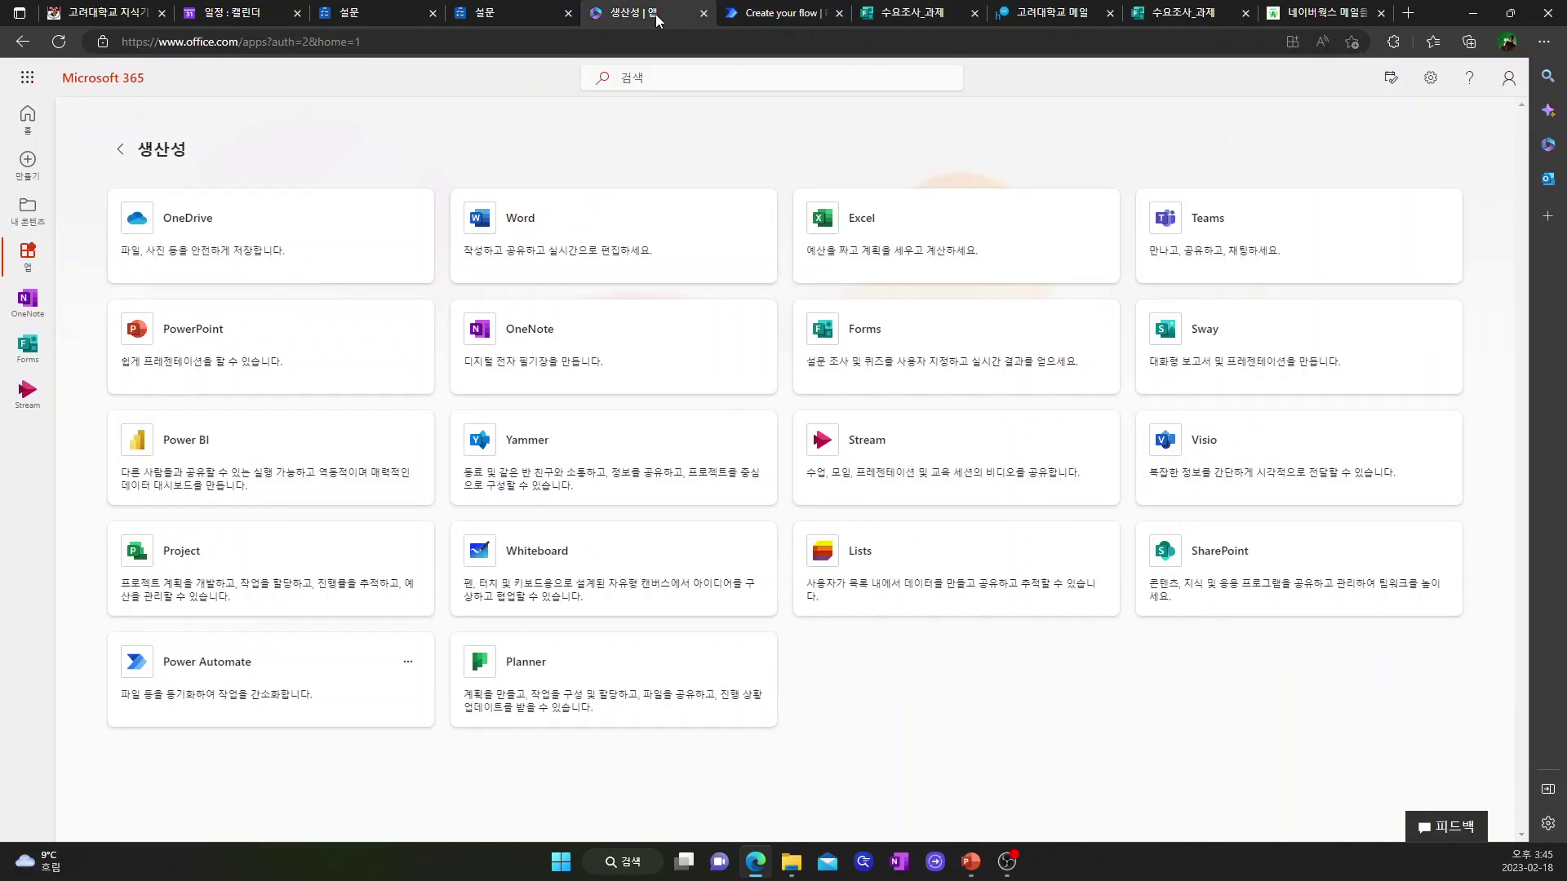
pyautogui.click(808, 14)
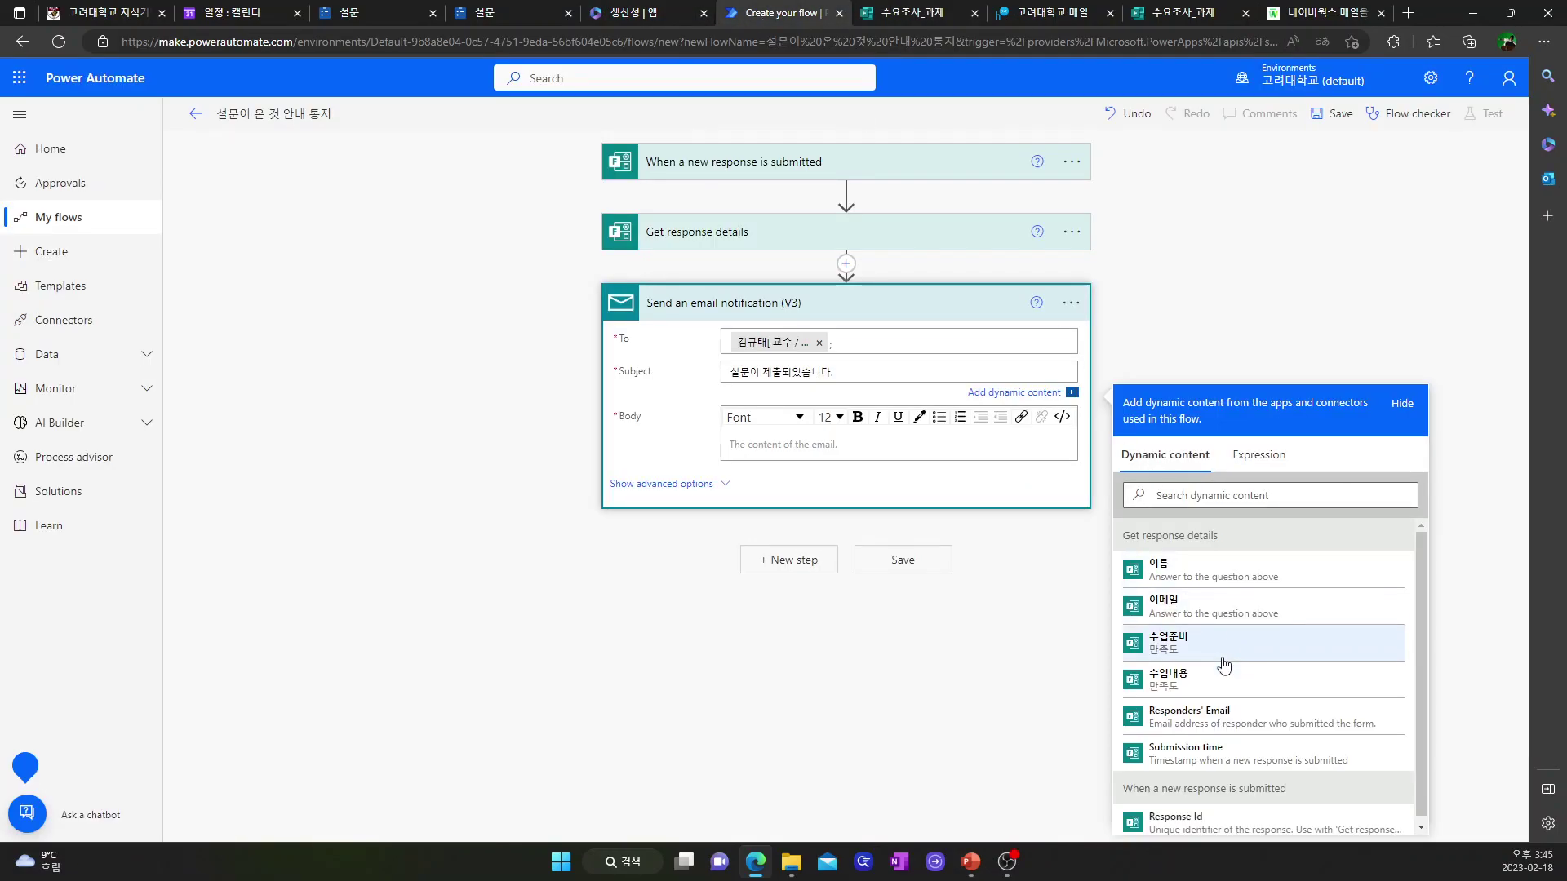
pyautogui.click(1189, 576)
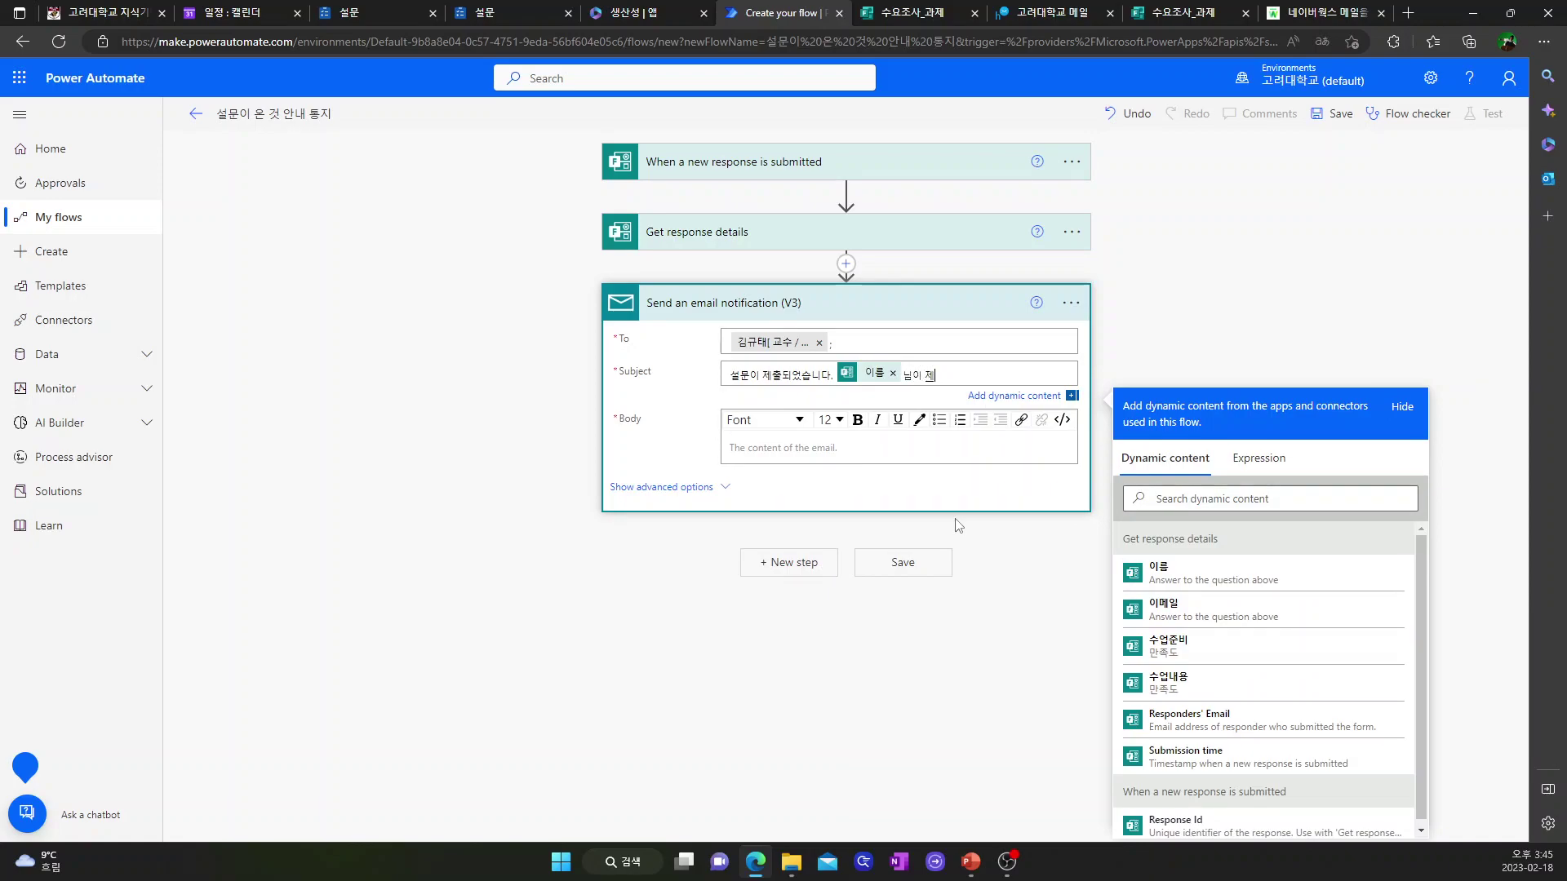
pyautogui.write('님이 제출했습니다.')
# - Write the email body with the 수업준비 and 수업내용 answers on separate labelled lines
pyautogui.click(757, 455)
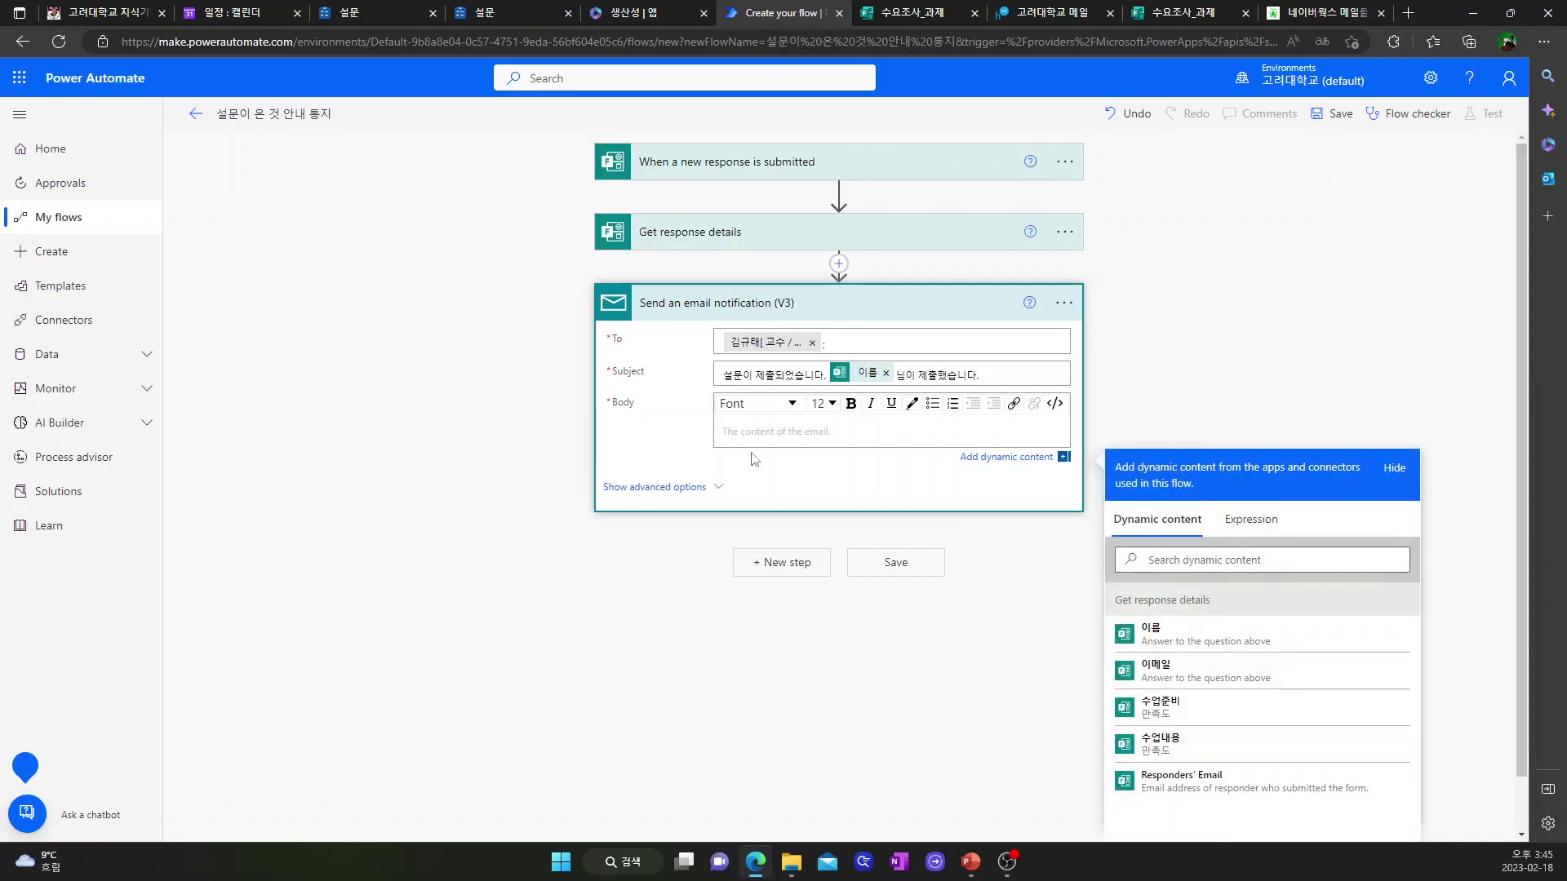
pyautogui.write('설문')
pyautogui.write('ㄱㄹ괘')
pyautogui.press('BackSpace')
pyautogui.write('는 애')
pyautogui.write('습니다.')
pyautogui.press('Return')
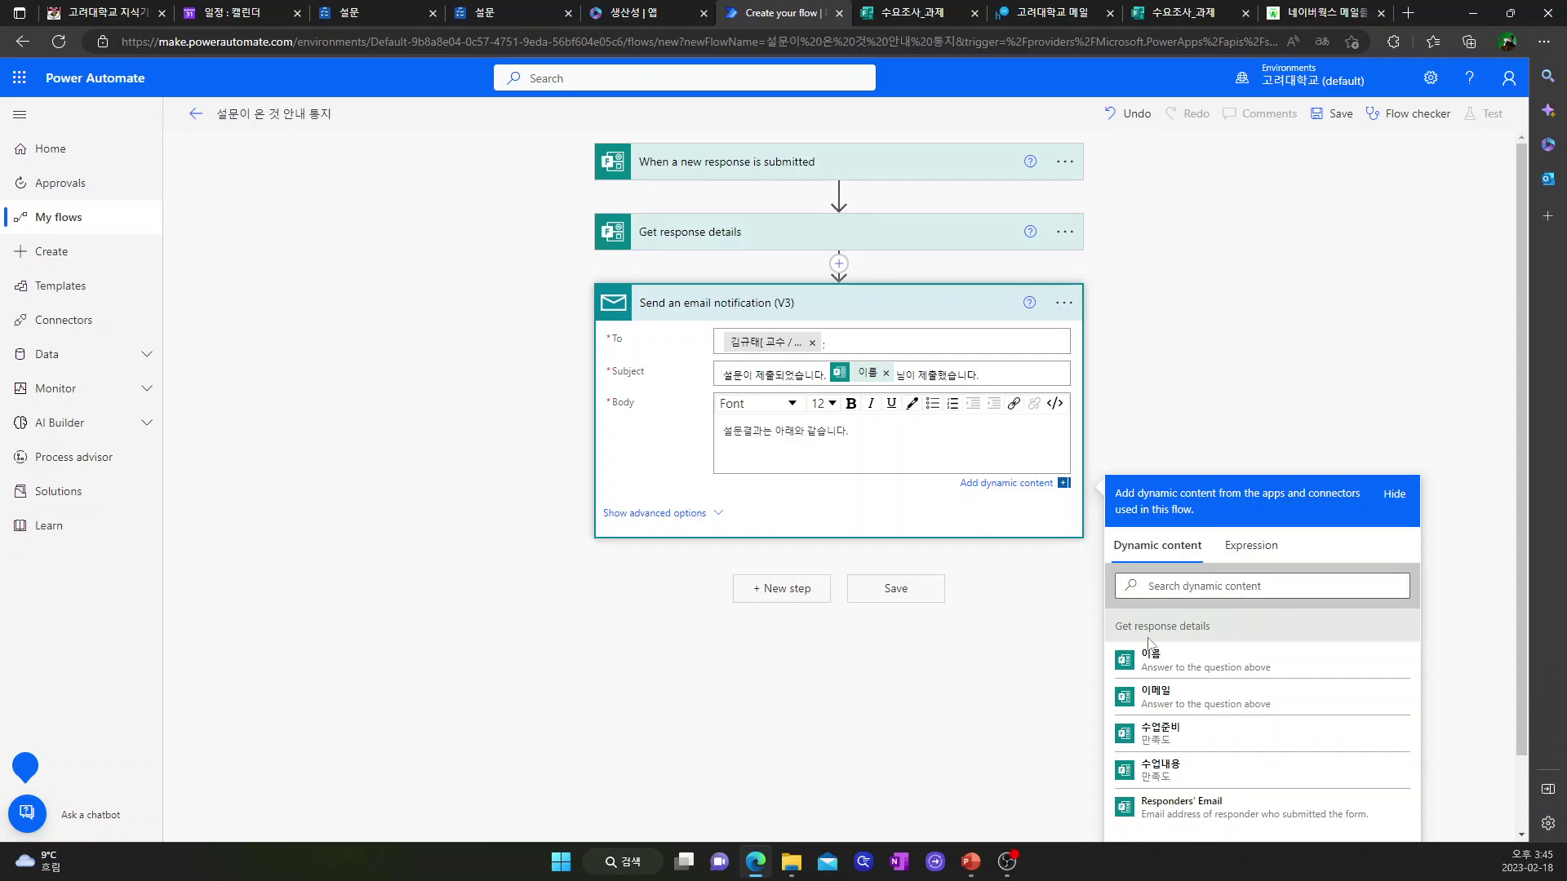
pyautogui.scroll(-1, 1151, 642)
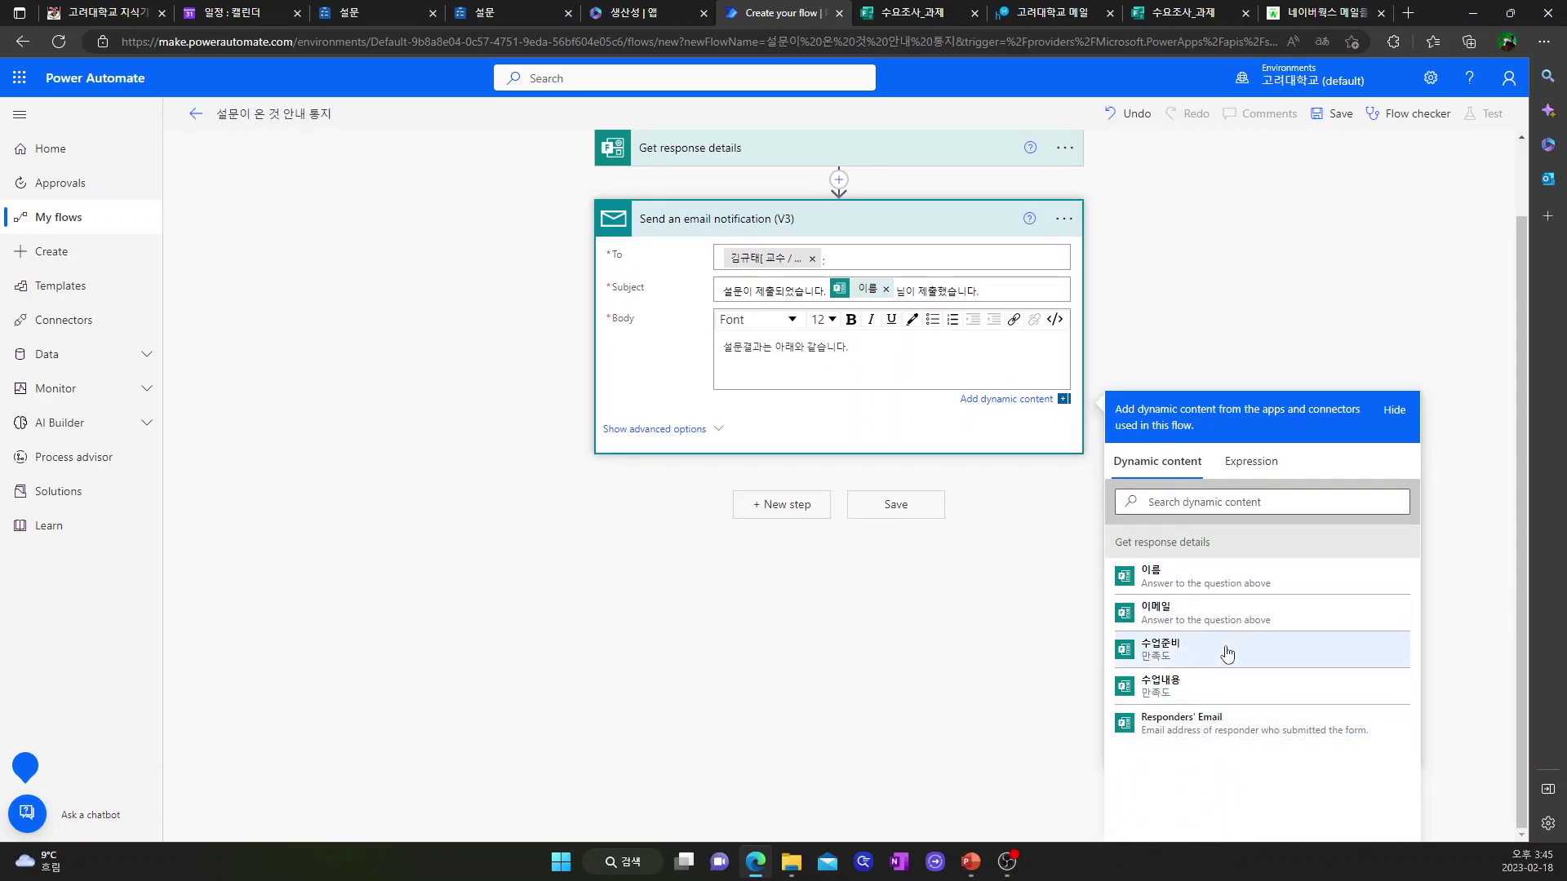
pyautogui.click(1180, 655)
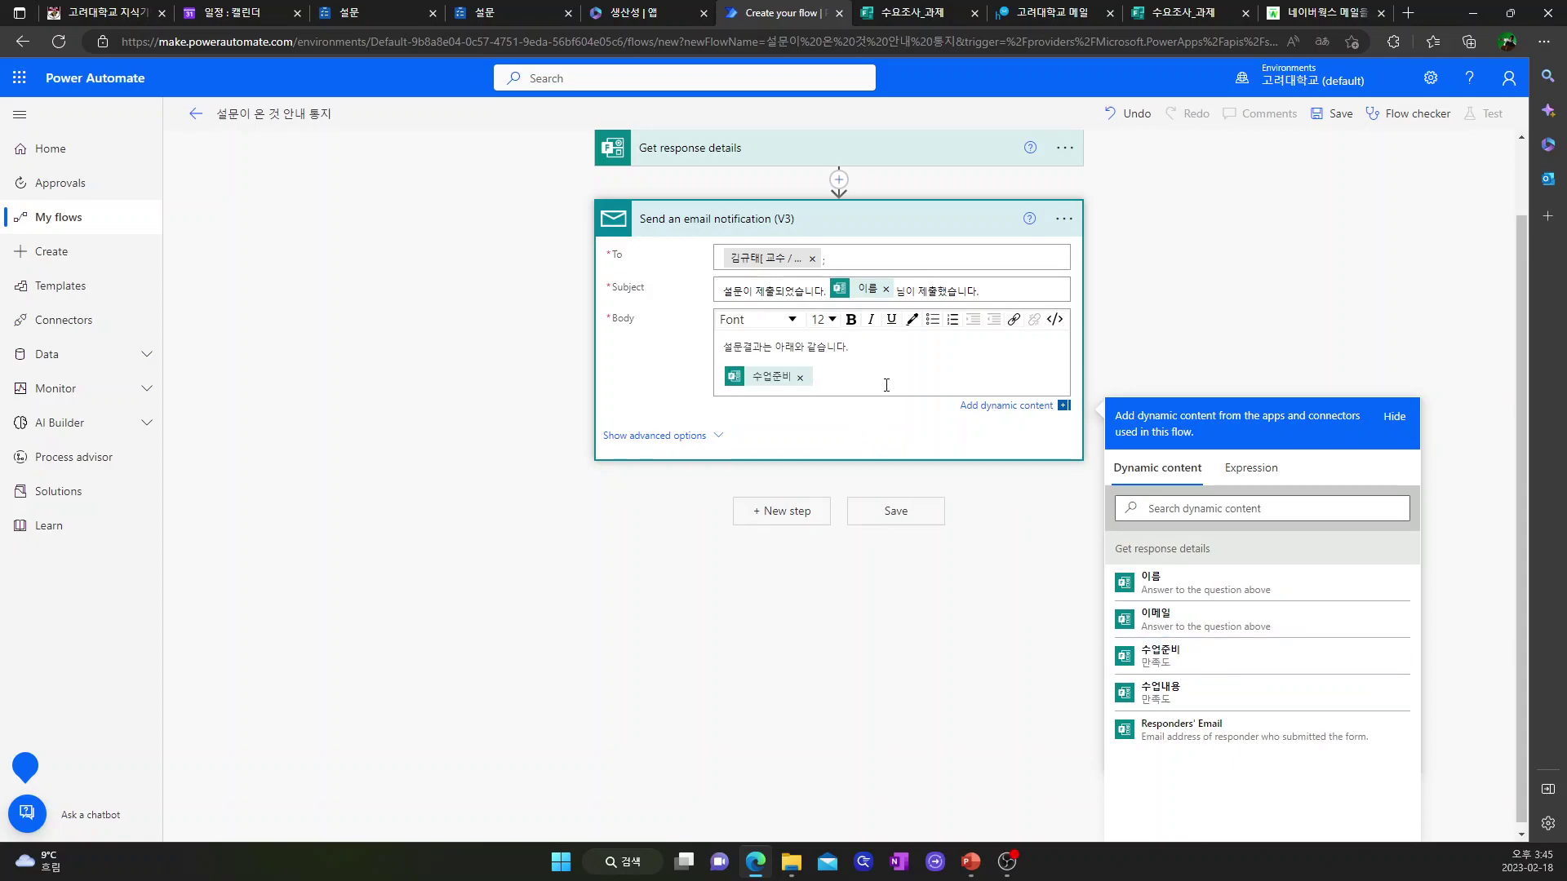
pyautogui.write(': 수어')
pyautogui.write('준비 만족도')
pyautogui.press('Return')
pyautogui.click(1161, 707)
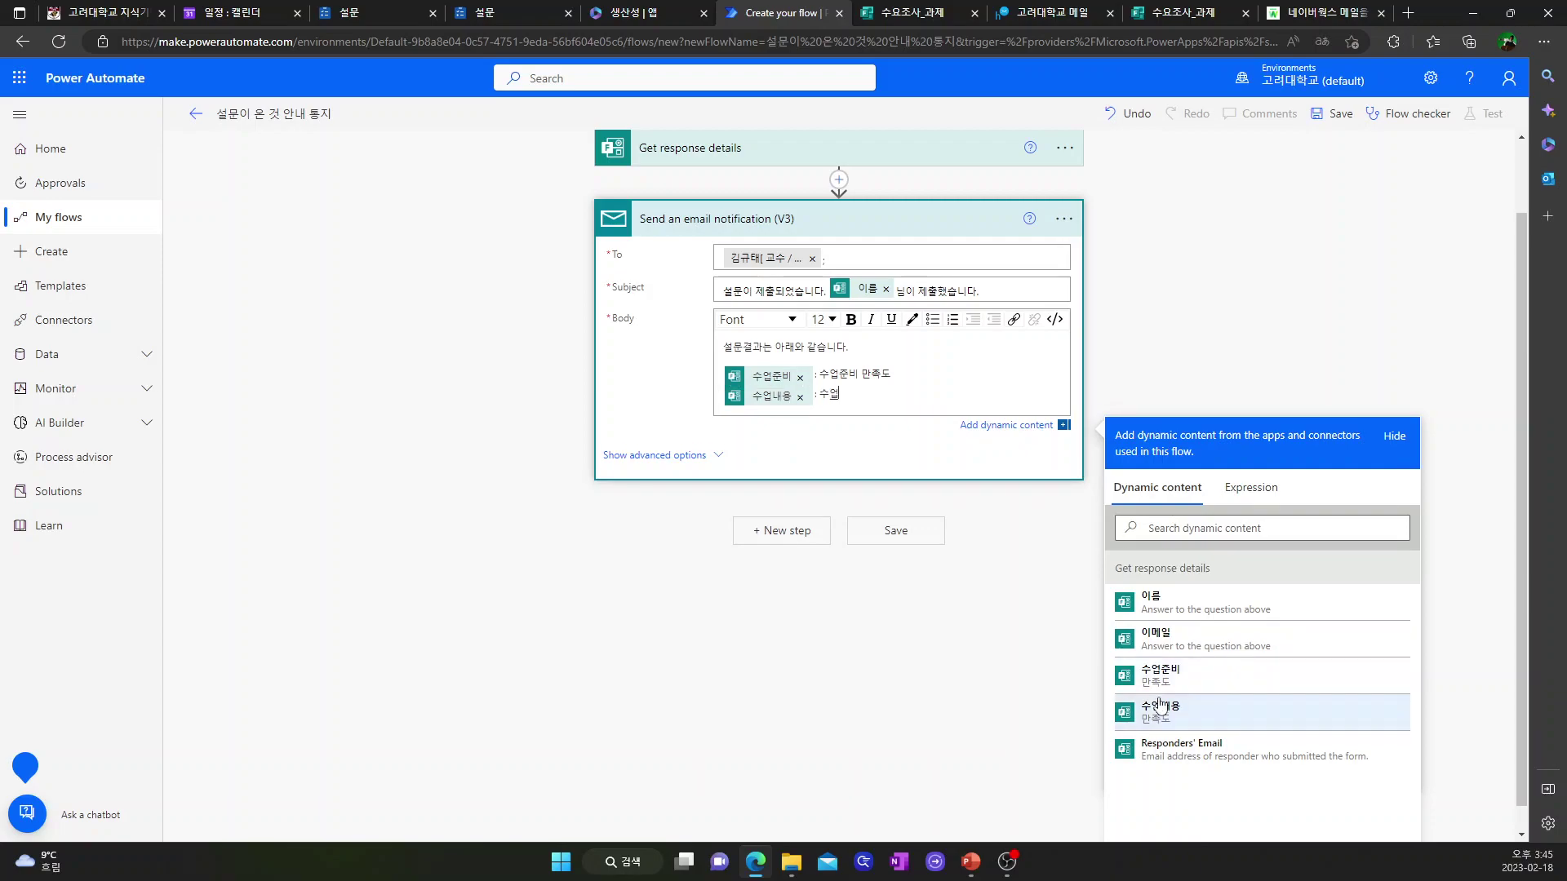
pyautogui.write(': 수업내용 만족도')
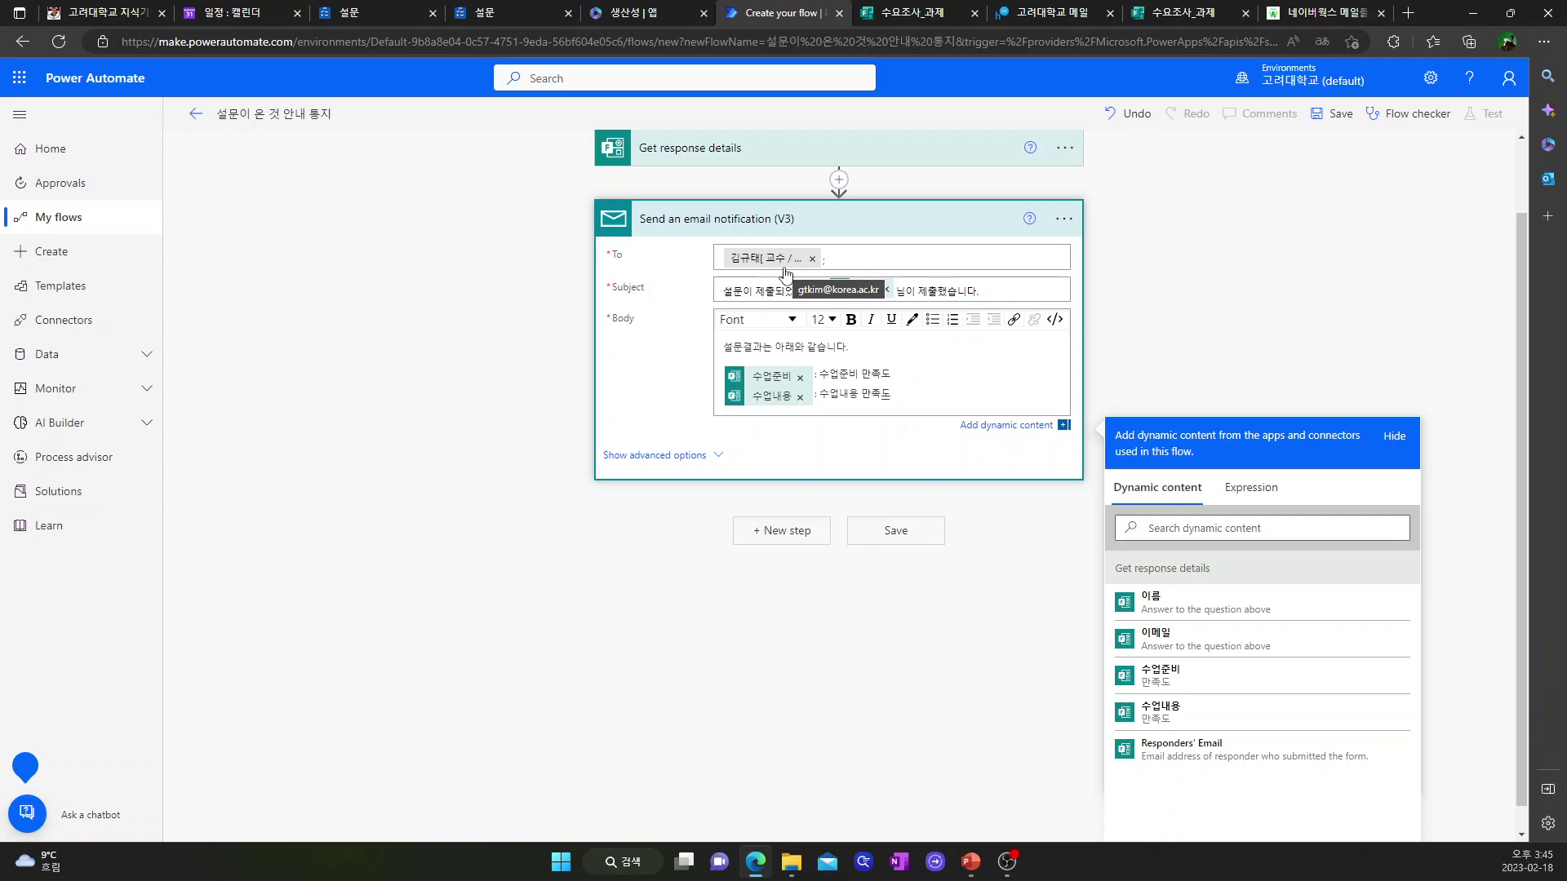
# - Save the flow and bring up its test options
pyautogui.click(867, 266)
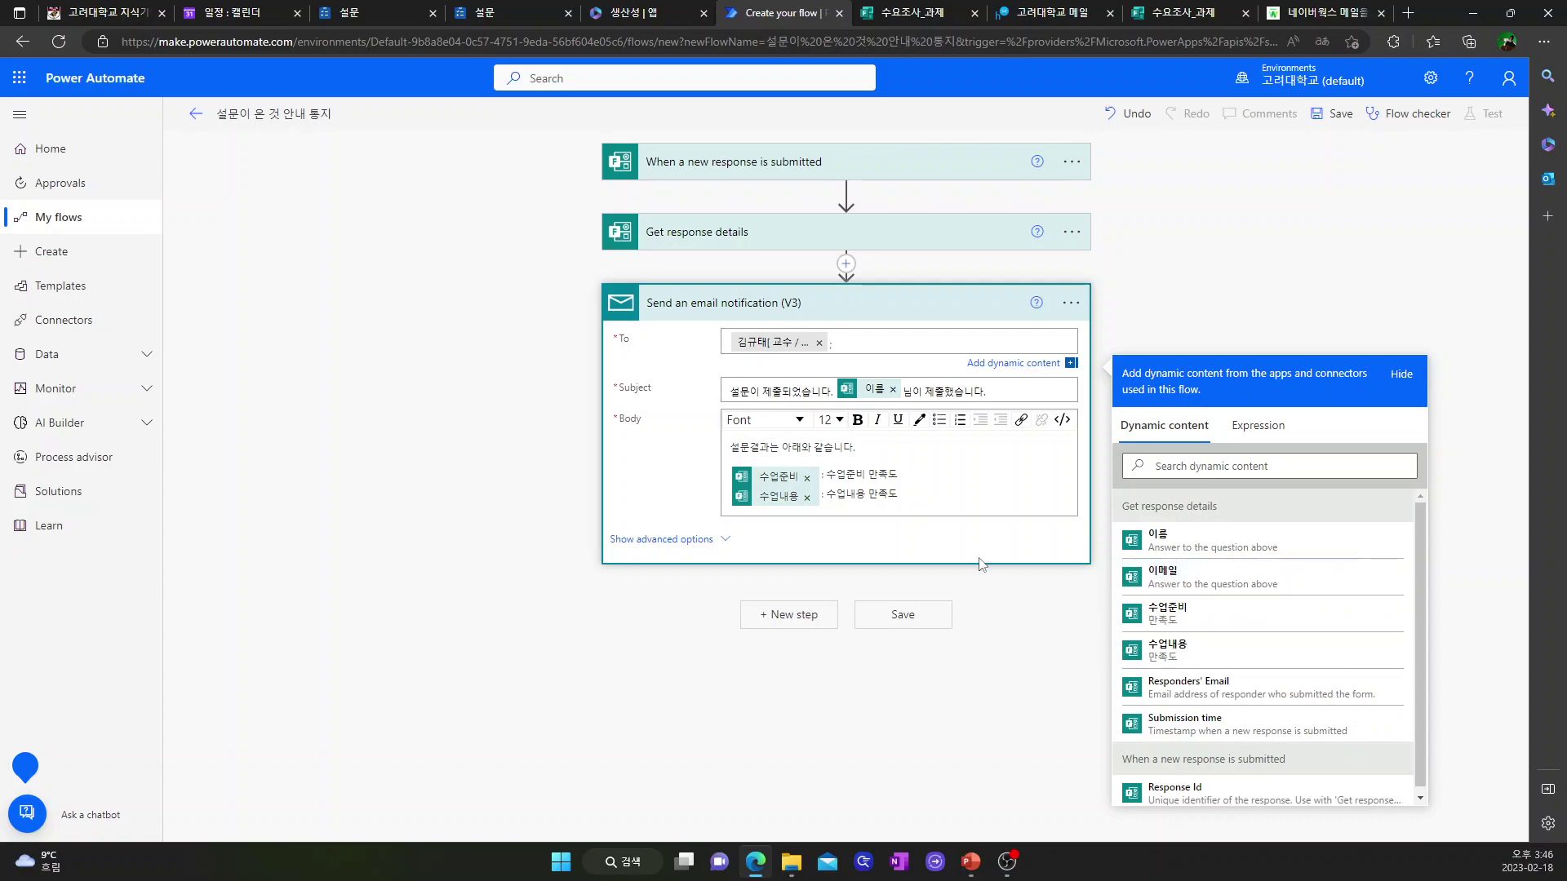
pyautogui.click(931, 510)
pyautogui.click(896, 615)
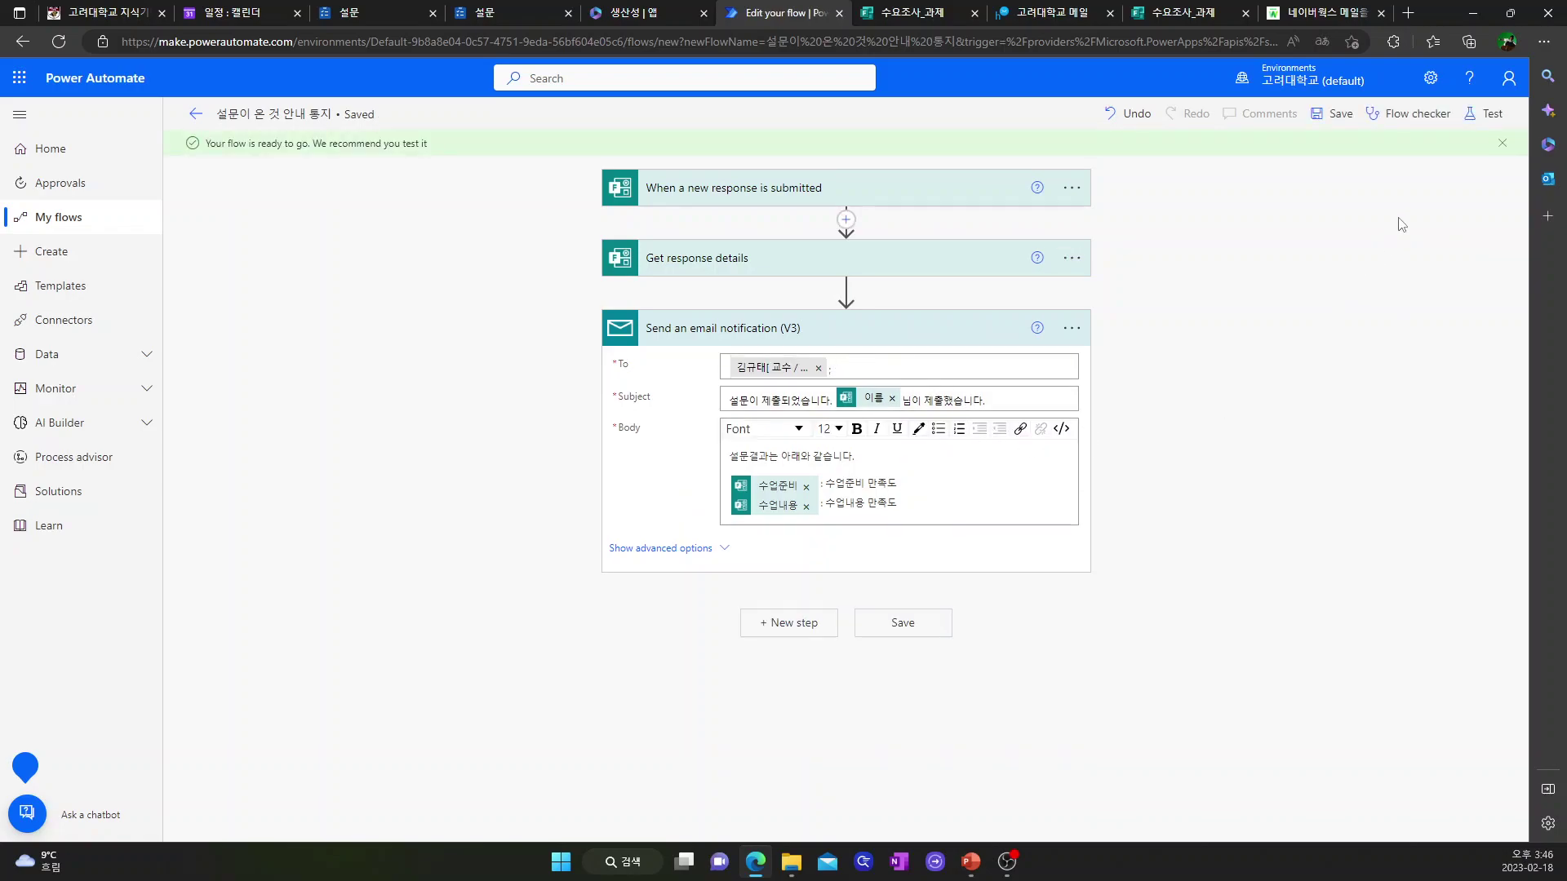
pyautogui.click(1494, 123)
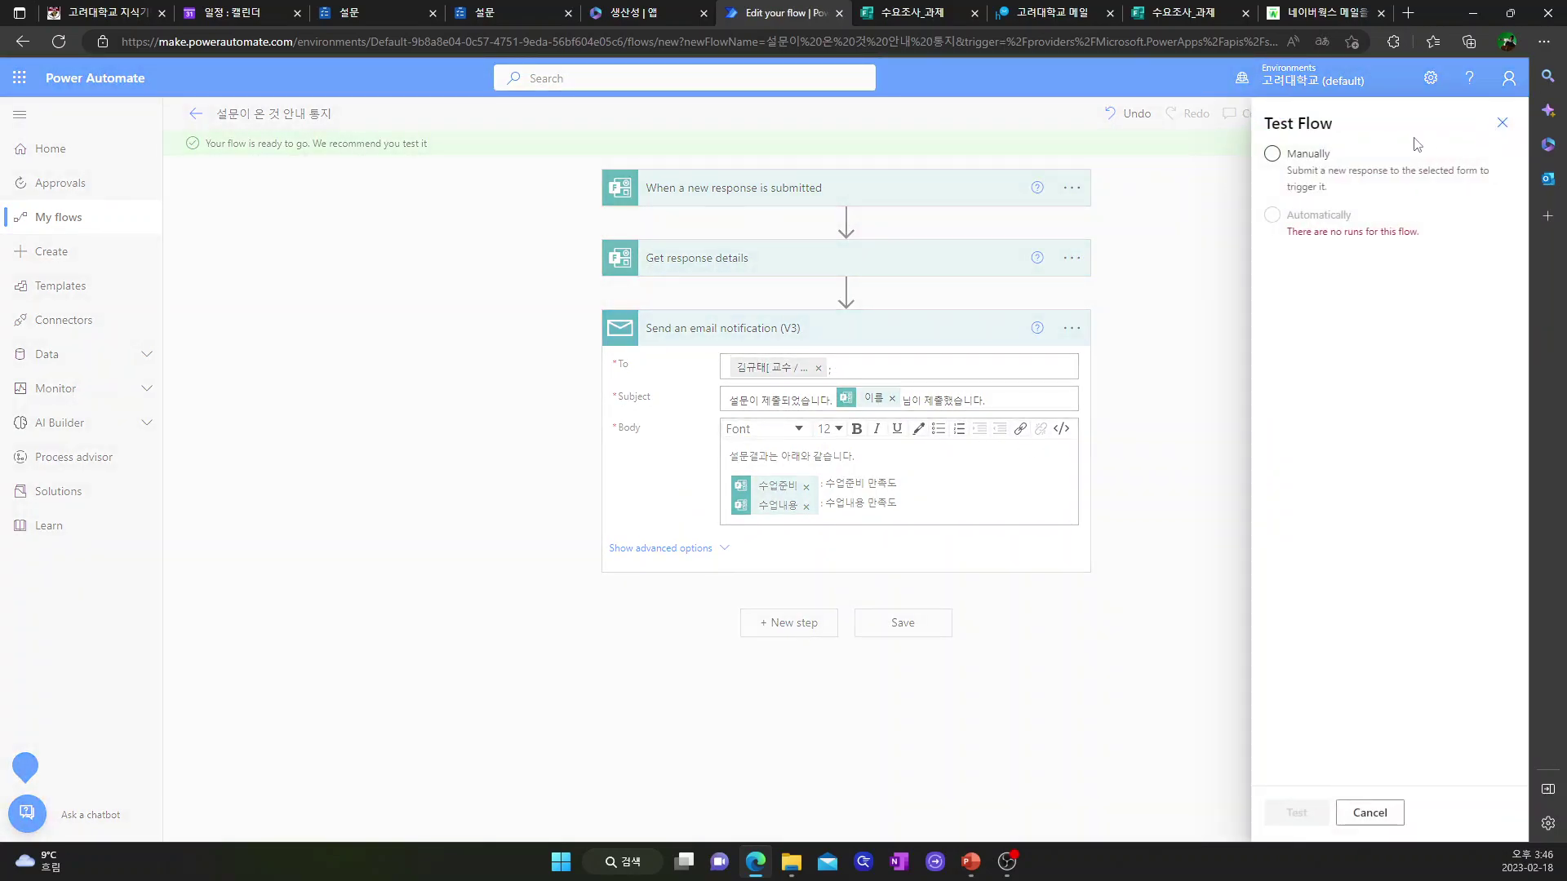
# - Run a manual test of the flow, then go to the 수요조사_과제 Forms tab
pyautogui.click(1276, 156)
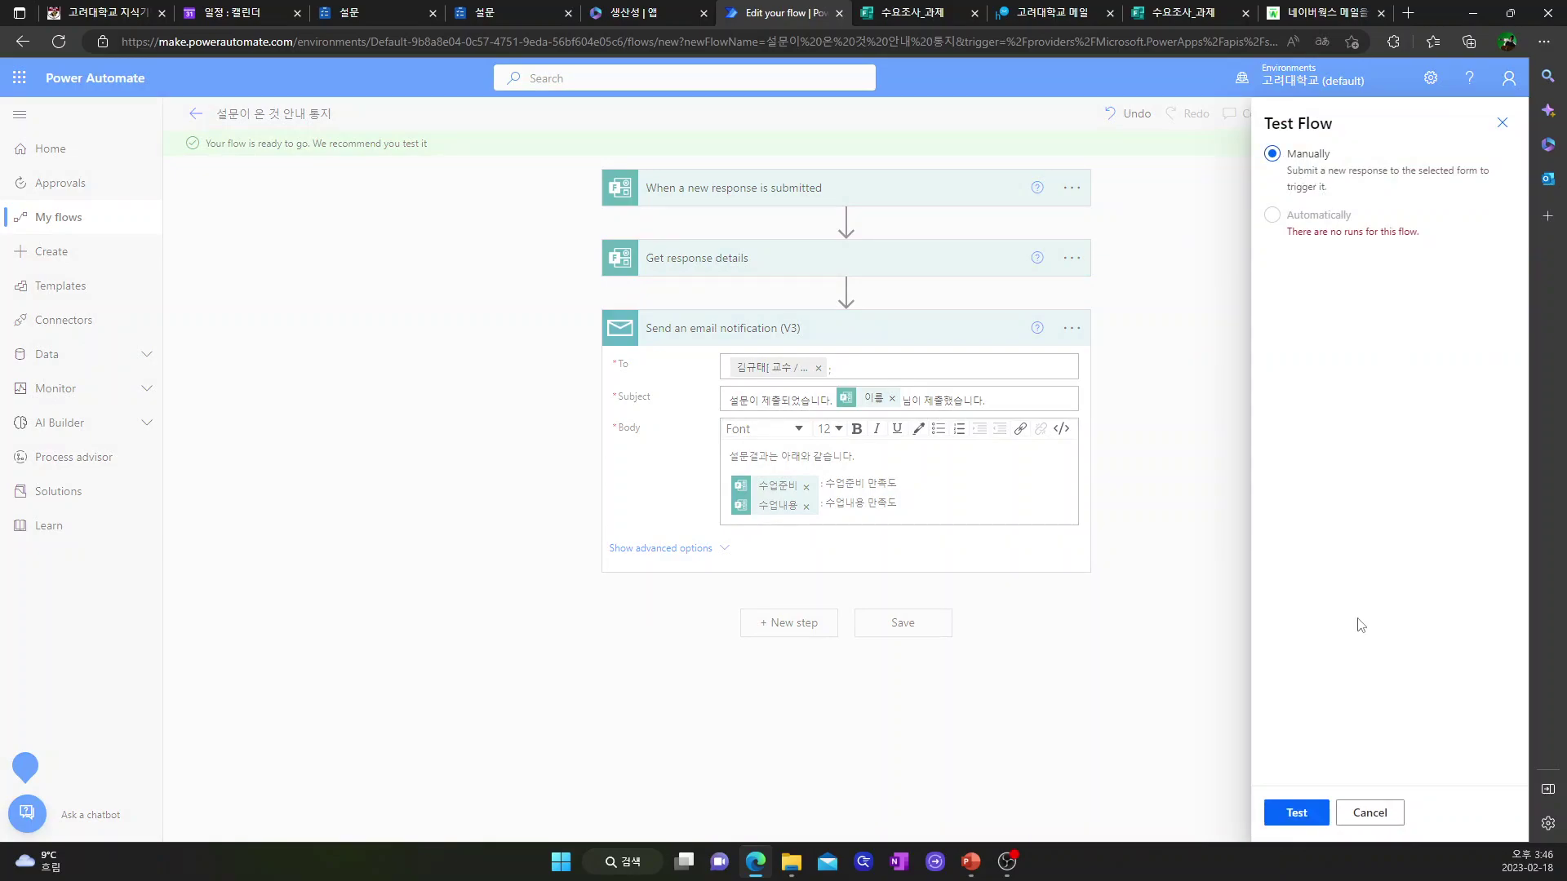
pyautogui.click(1297, 813)
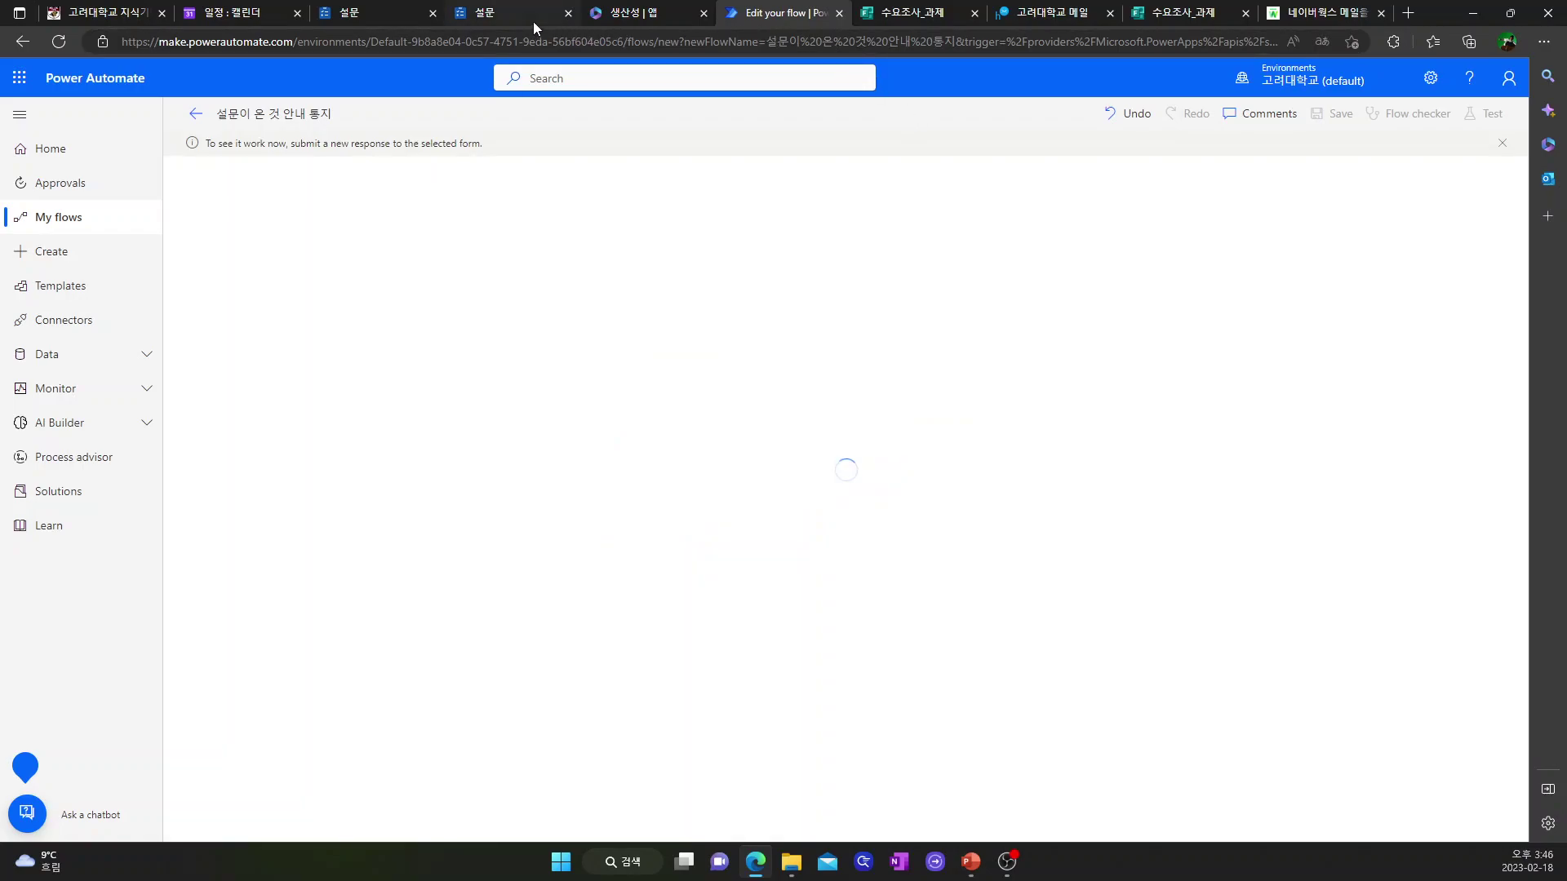
pyautogui.click(931, 16)
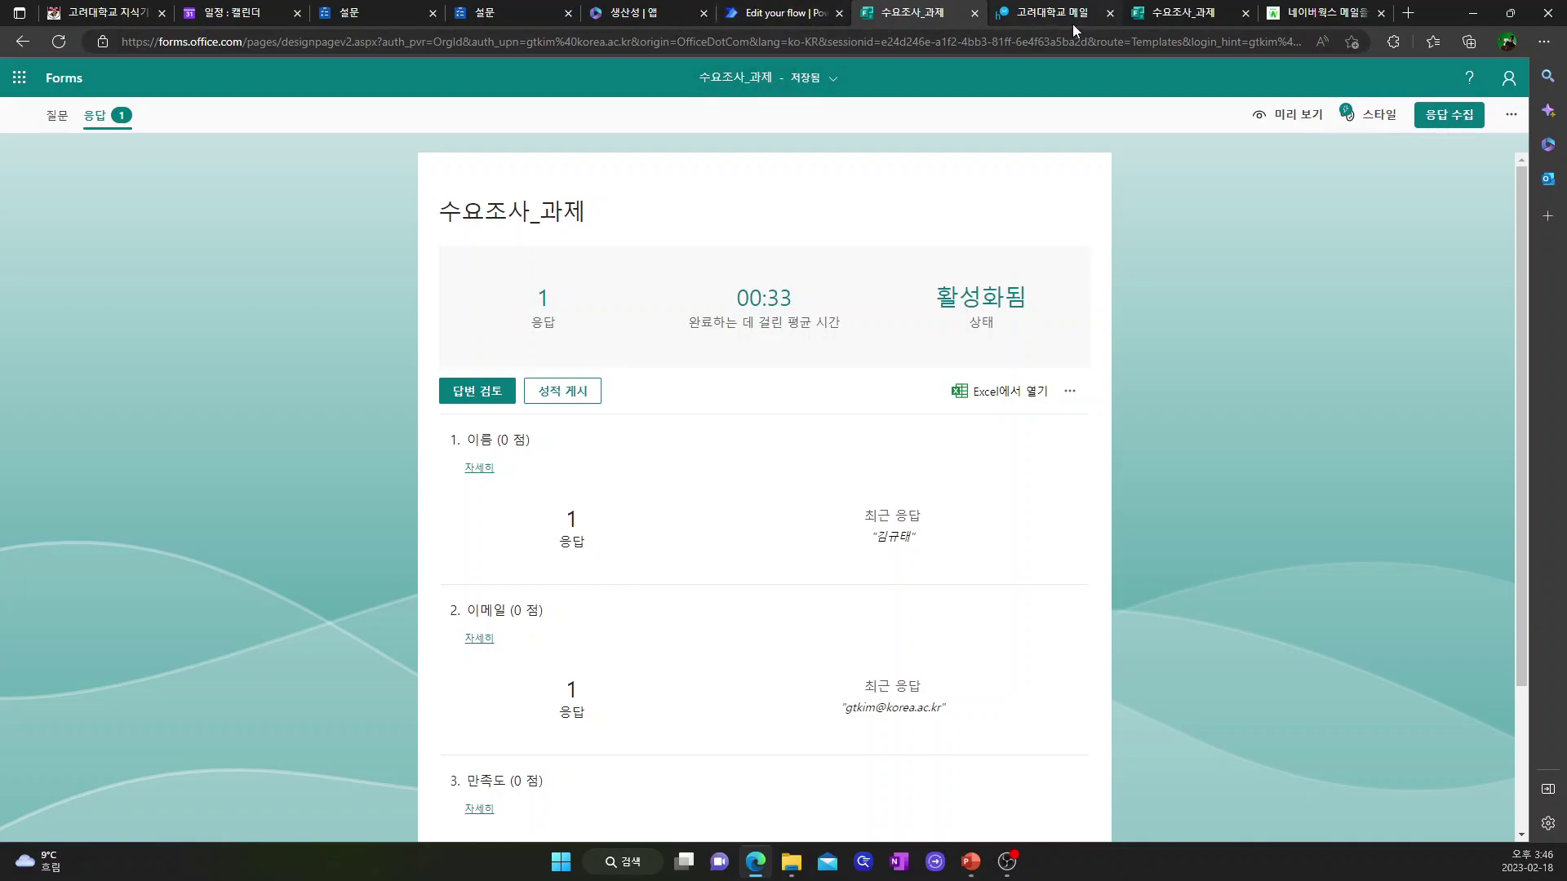
# - Submit a test response with a name, e-mail, 수업준비 rated 5 and 수업내용 rated 1
pyautogui.click(57, 115)
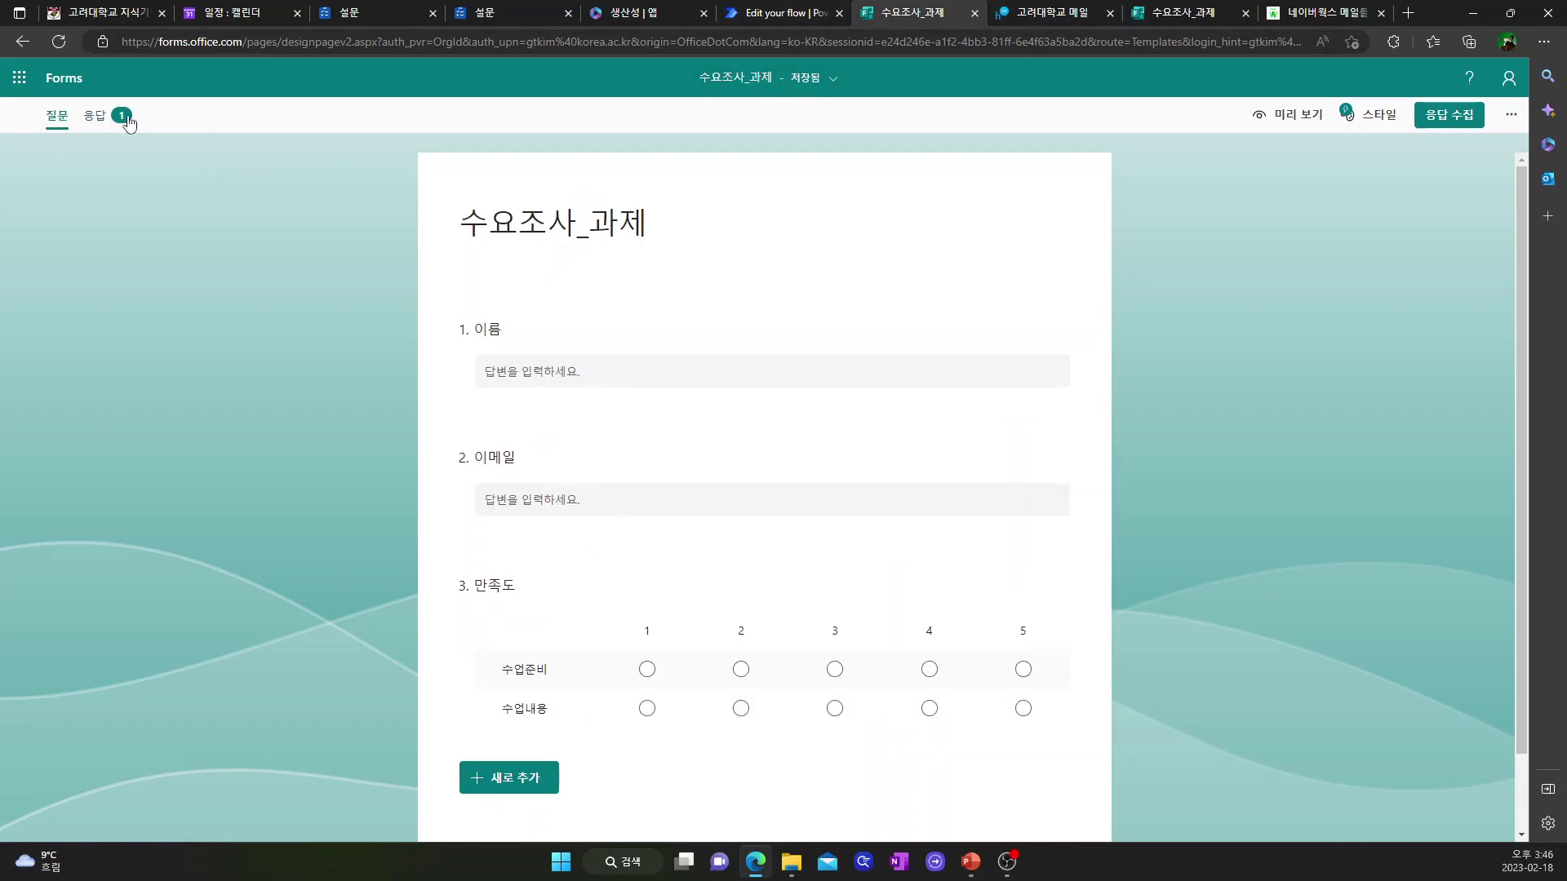
pyautogui.click(1182, 15)
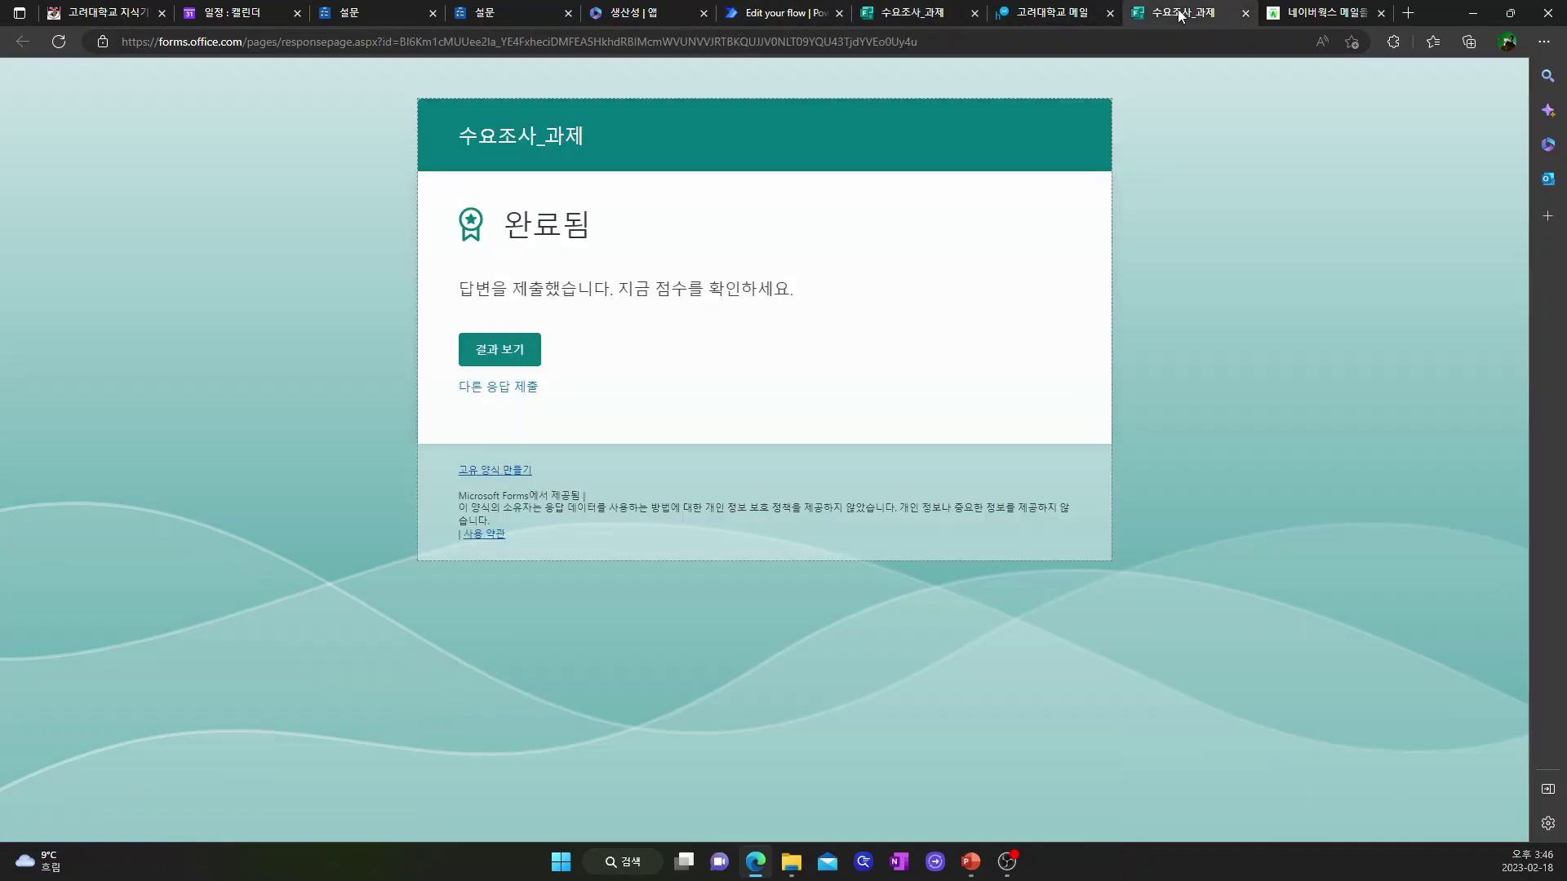
pyautogui.click(499, 387)
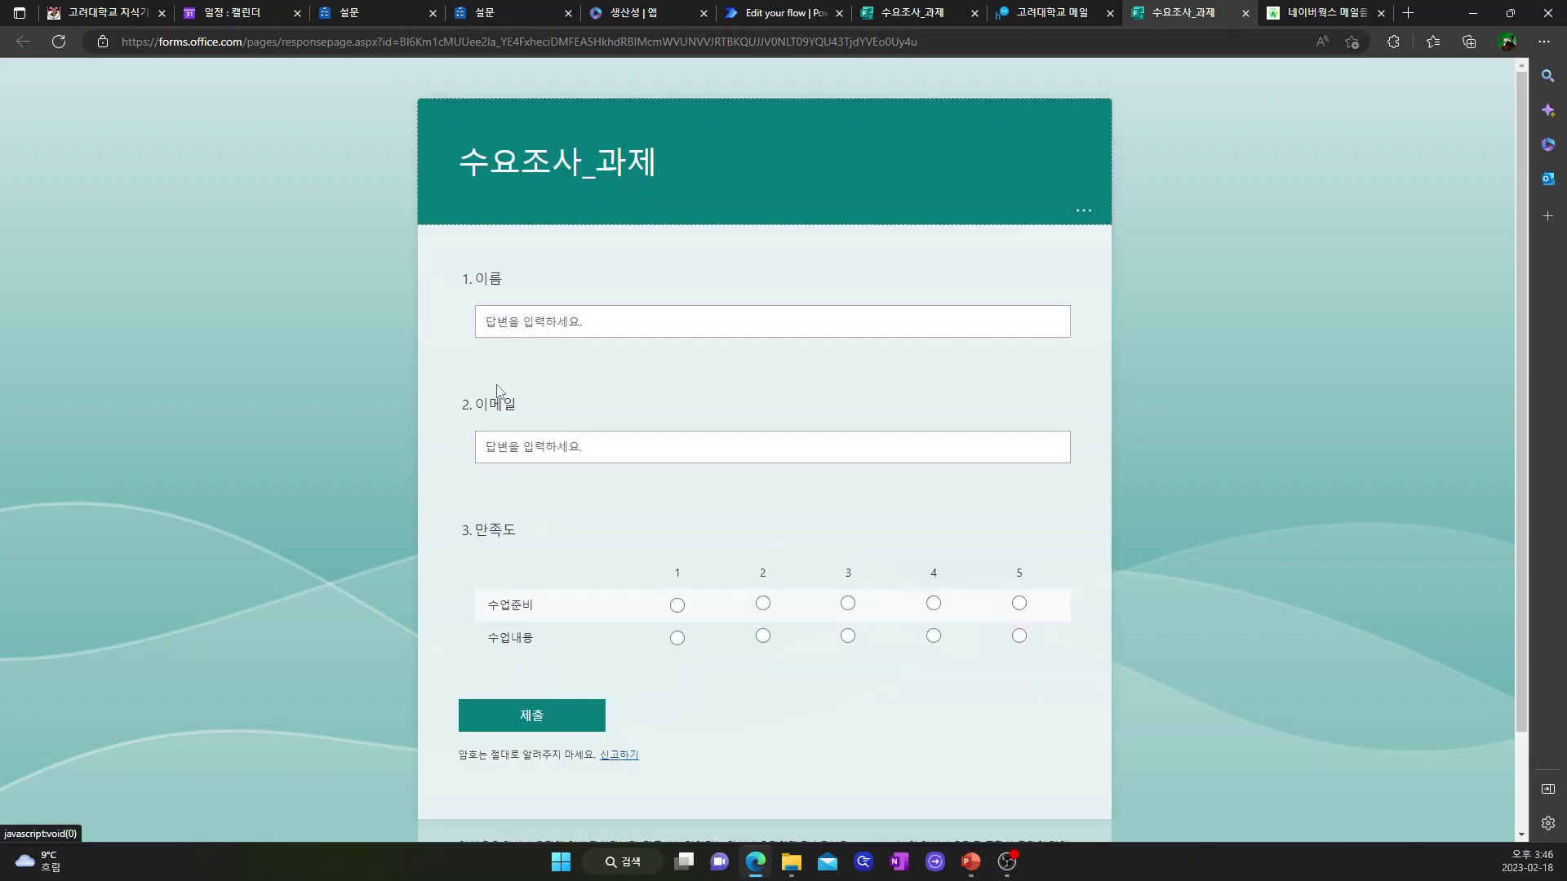
pyautogui.click(555, 323)
pyautogui.write('ghd')
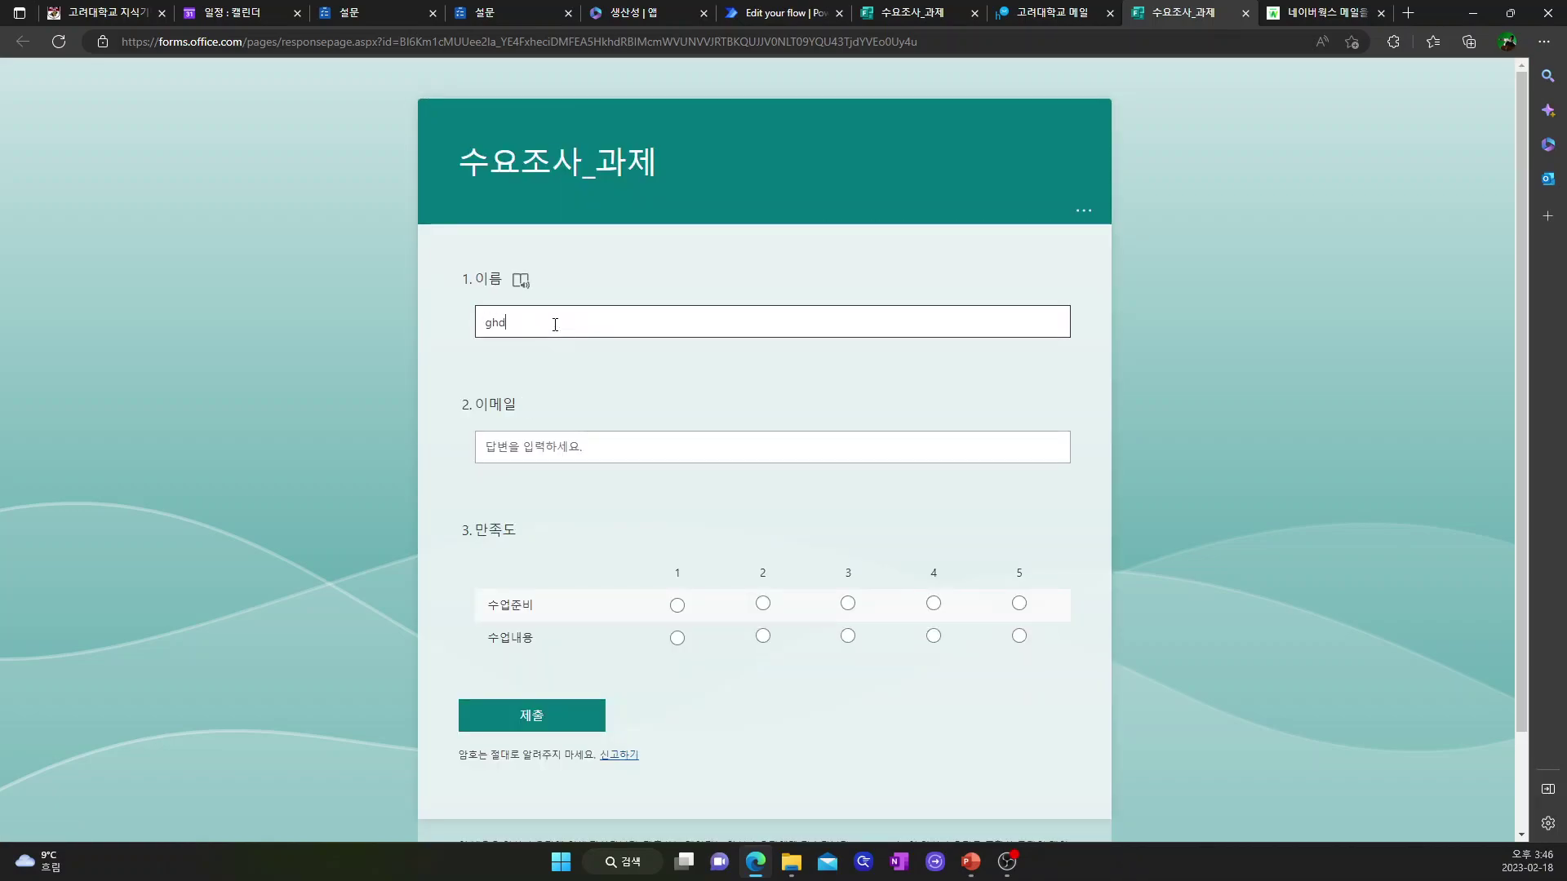
pyautogui.press('BackSpace')
pyautogui.press('BackSpace')
pyautogui.press('BackSpace')
pyautogui.write('홍길동')
pyautogui.click(511, 441)
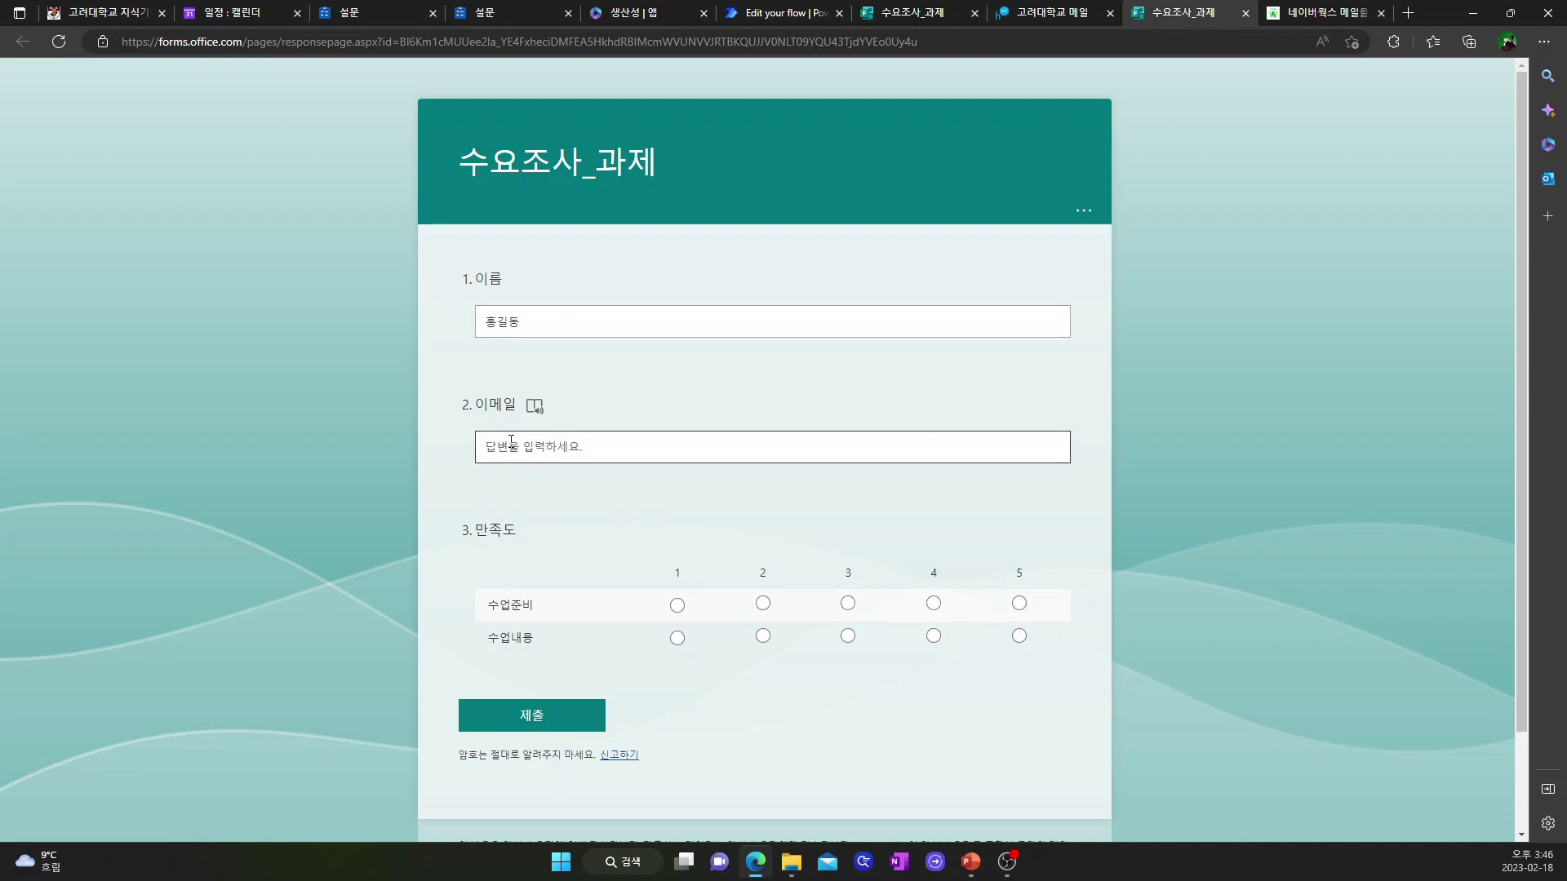
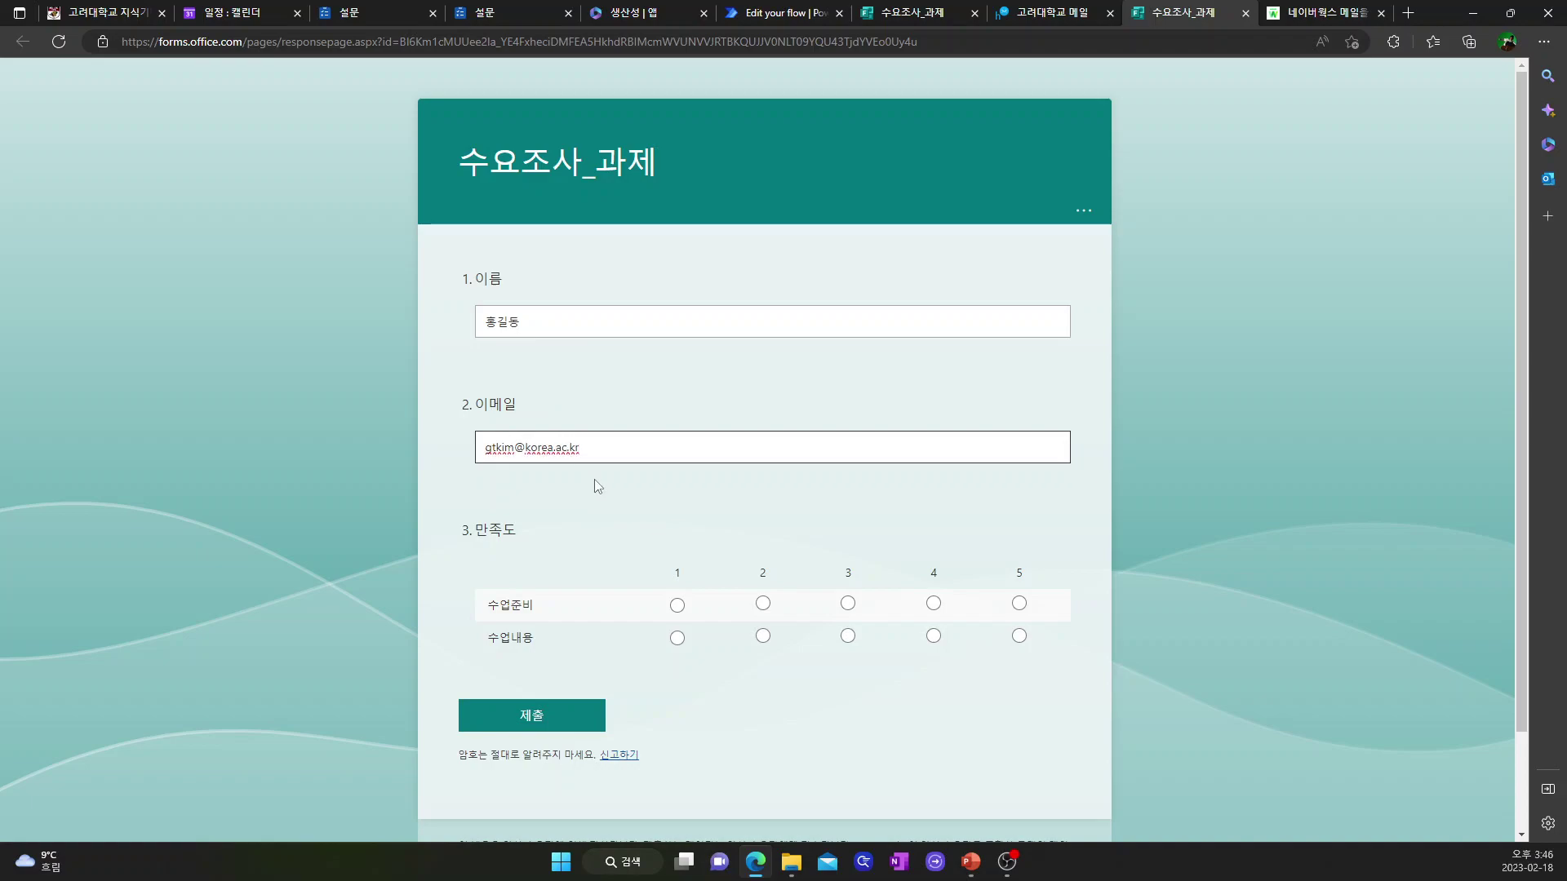
pyautogui.click(1020, 603)
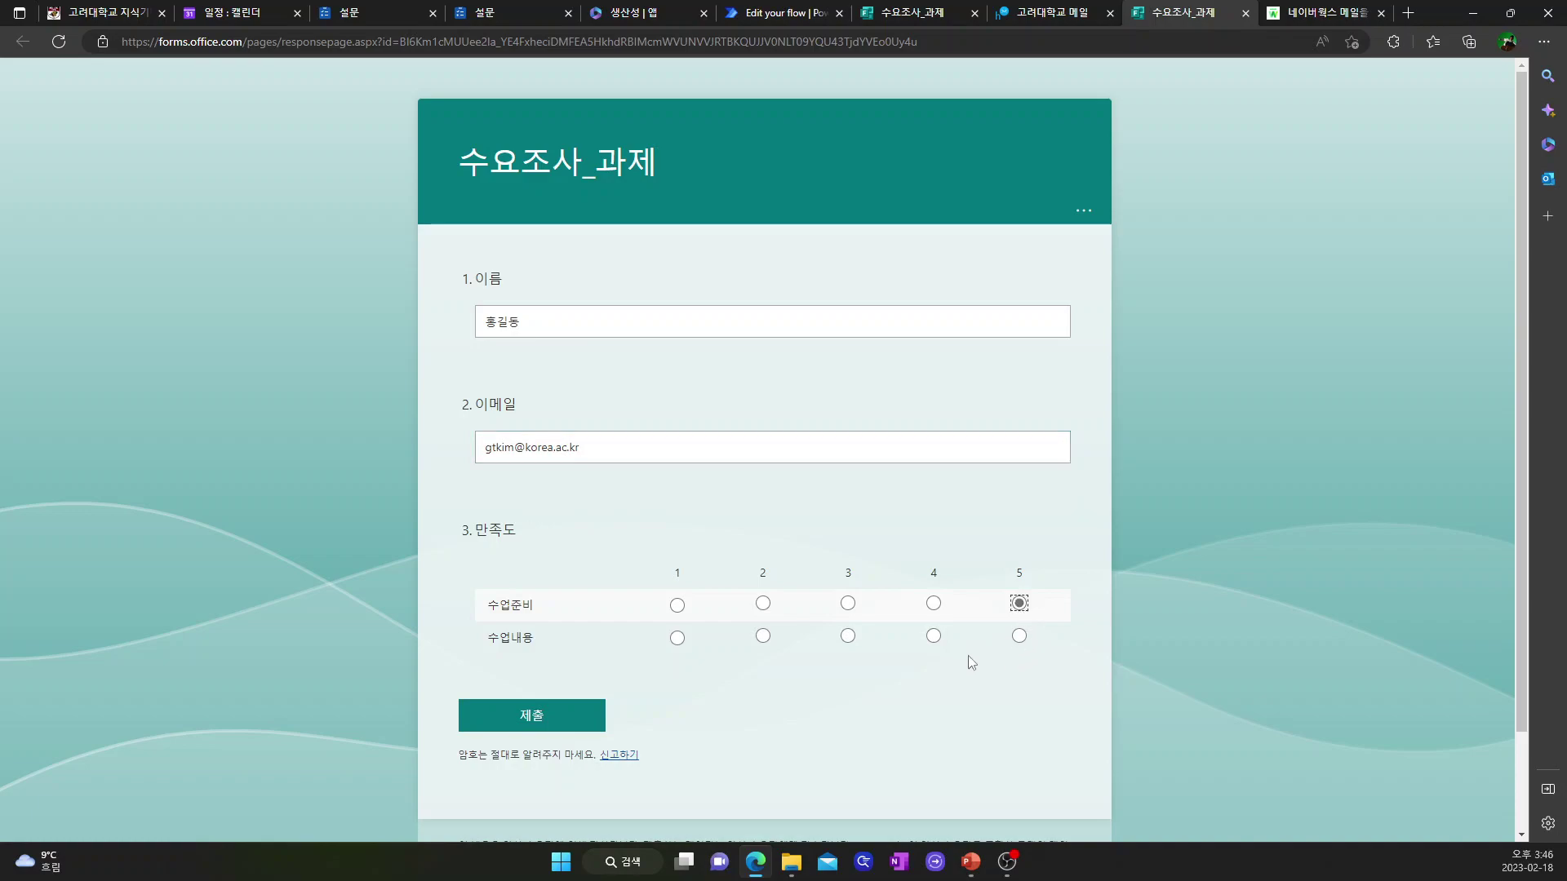
pyautogui.click(681, 641)
pyautogui.click(535, 716)
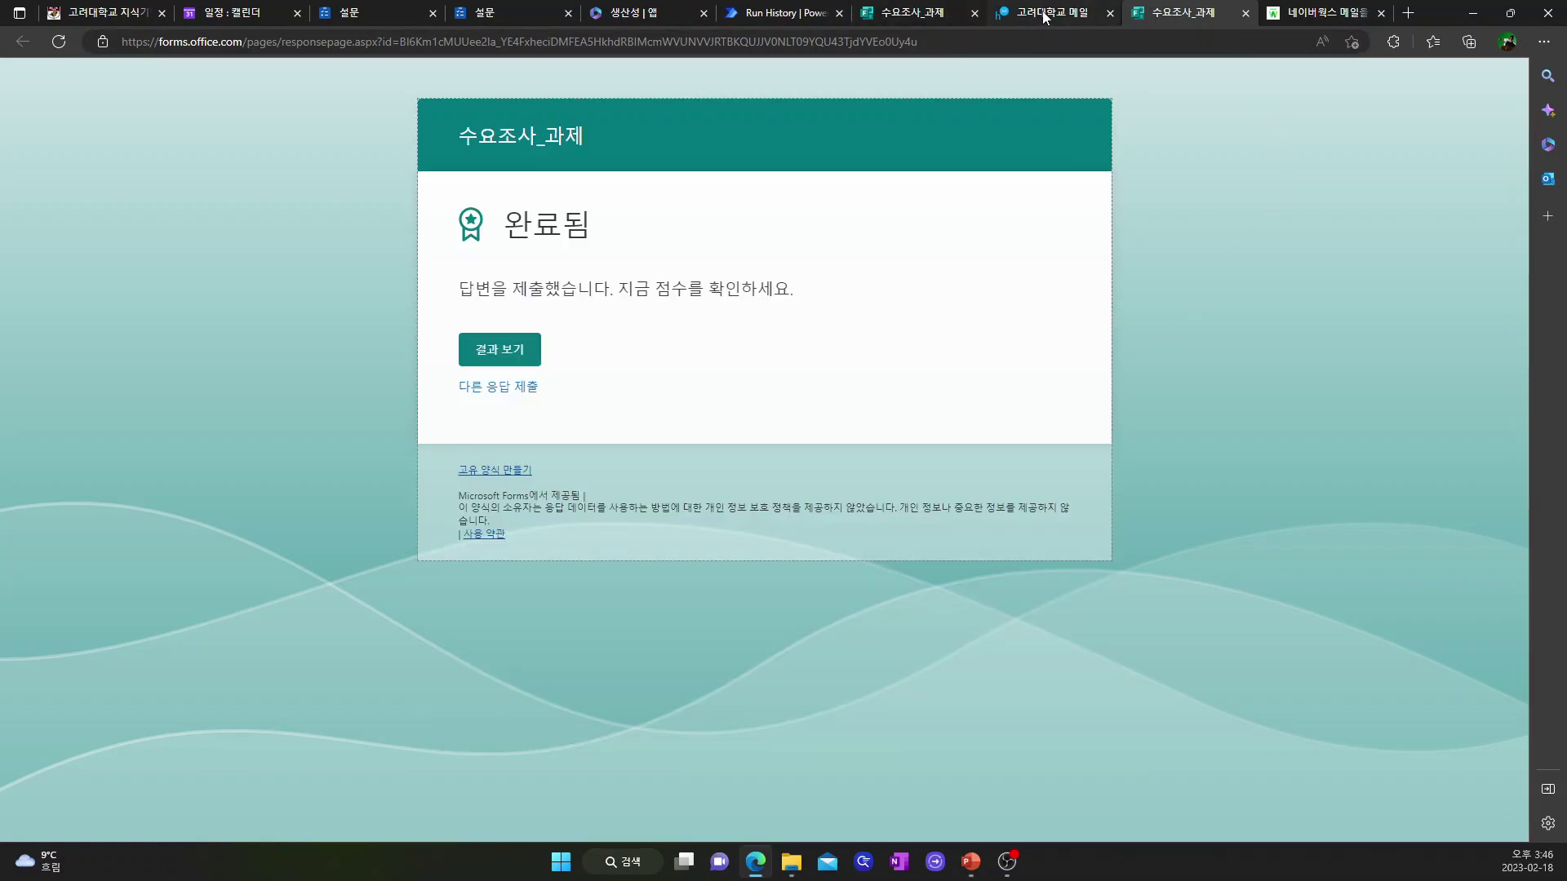
# - Confirm the test run succeeded and view the flow's details page with one Succeeded run
pyautogui.click(790, 17)
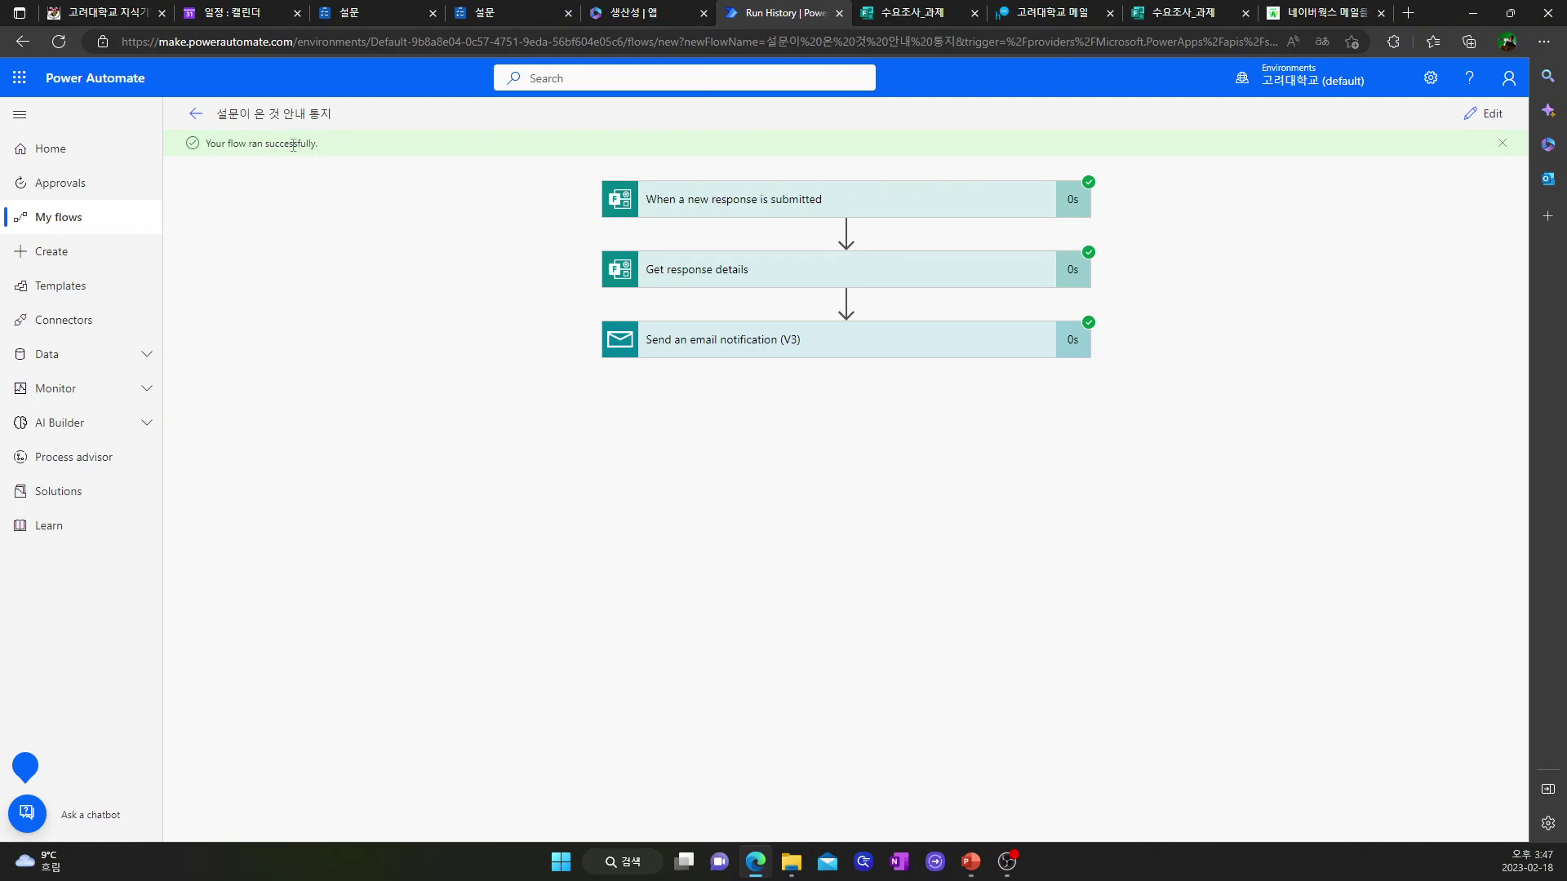
pyautogui.click(196, 114)
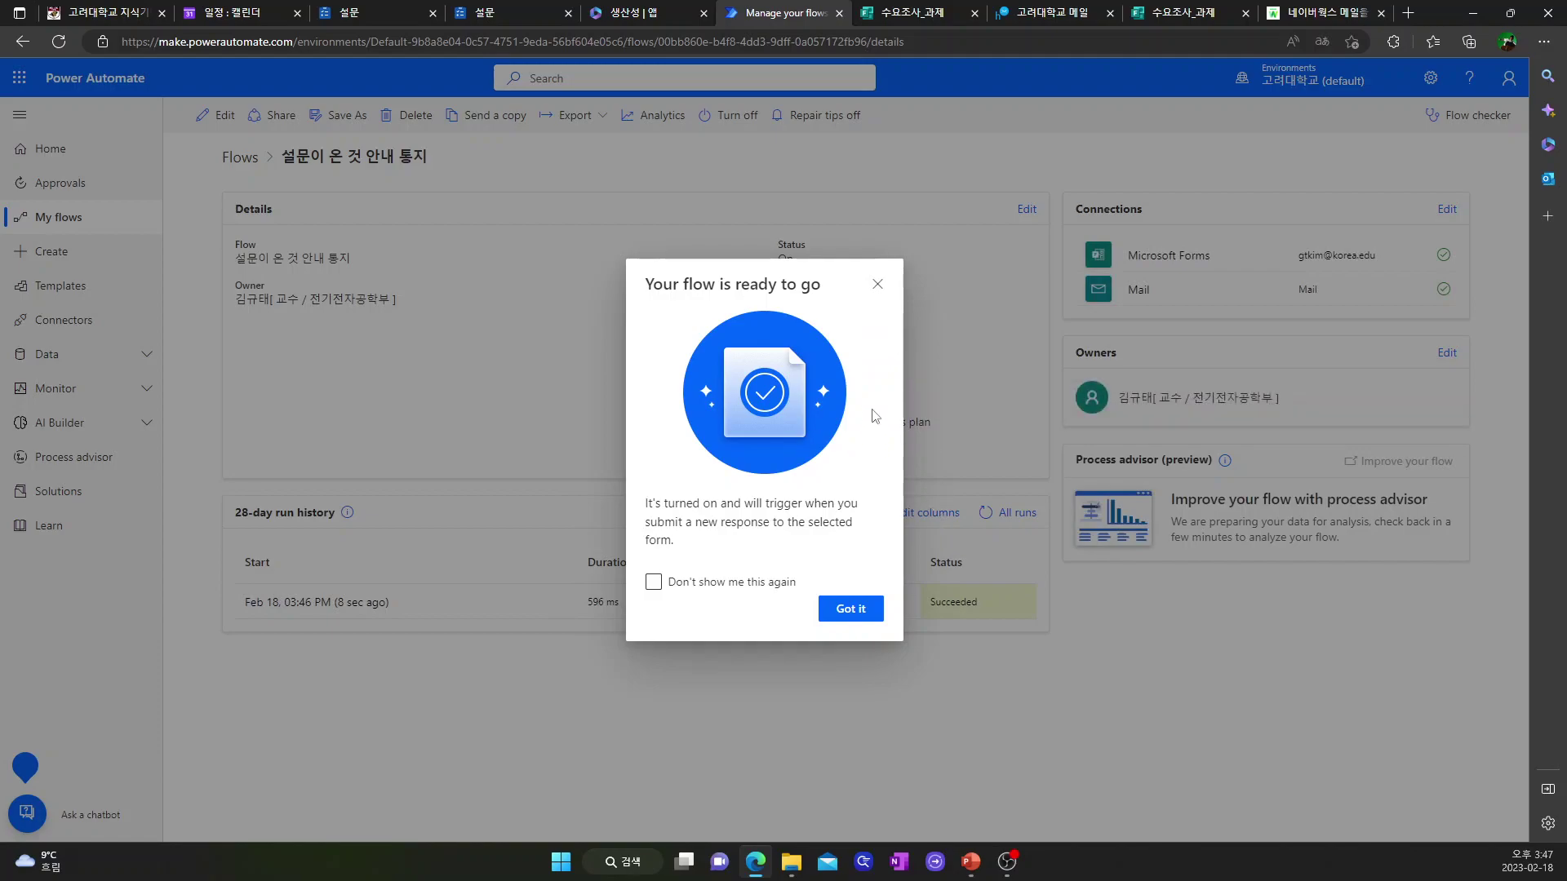
pyautogui.click(878, 285)
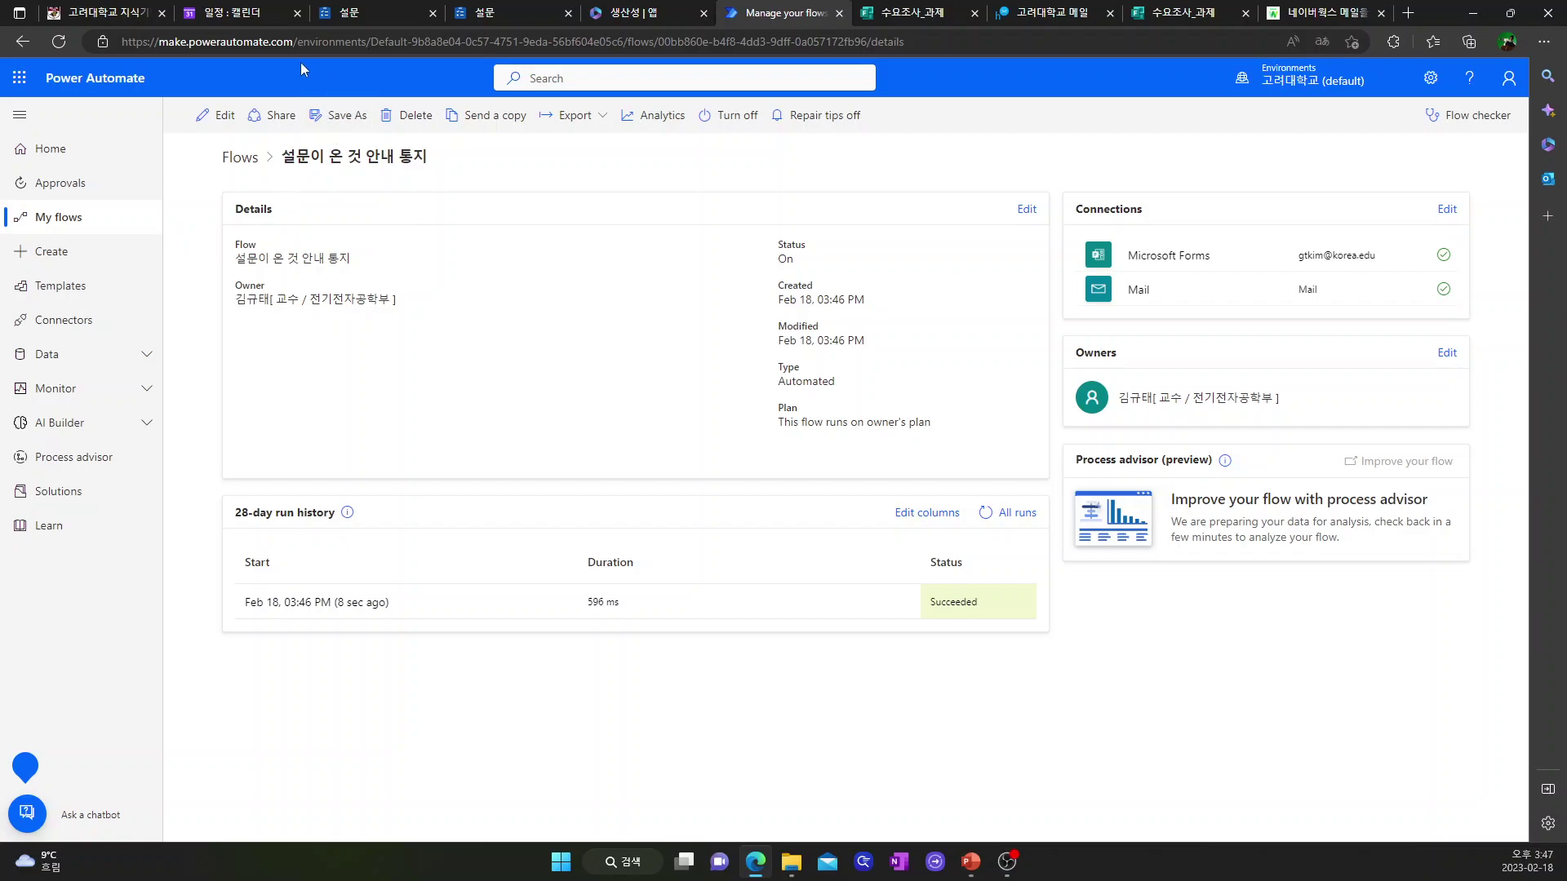
# - Open the flow's notification email with ratings 5 and 1 in university webmail, then leave for Microsoft 365
pyautogui.click(120, 18)
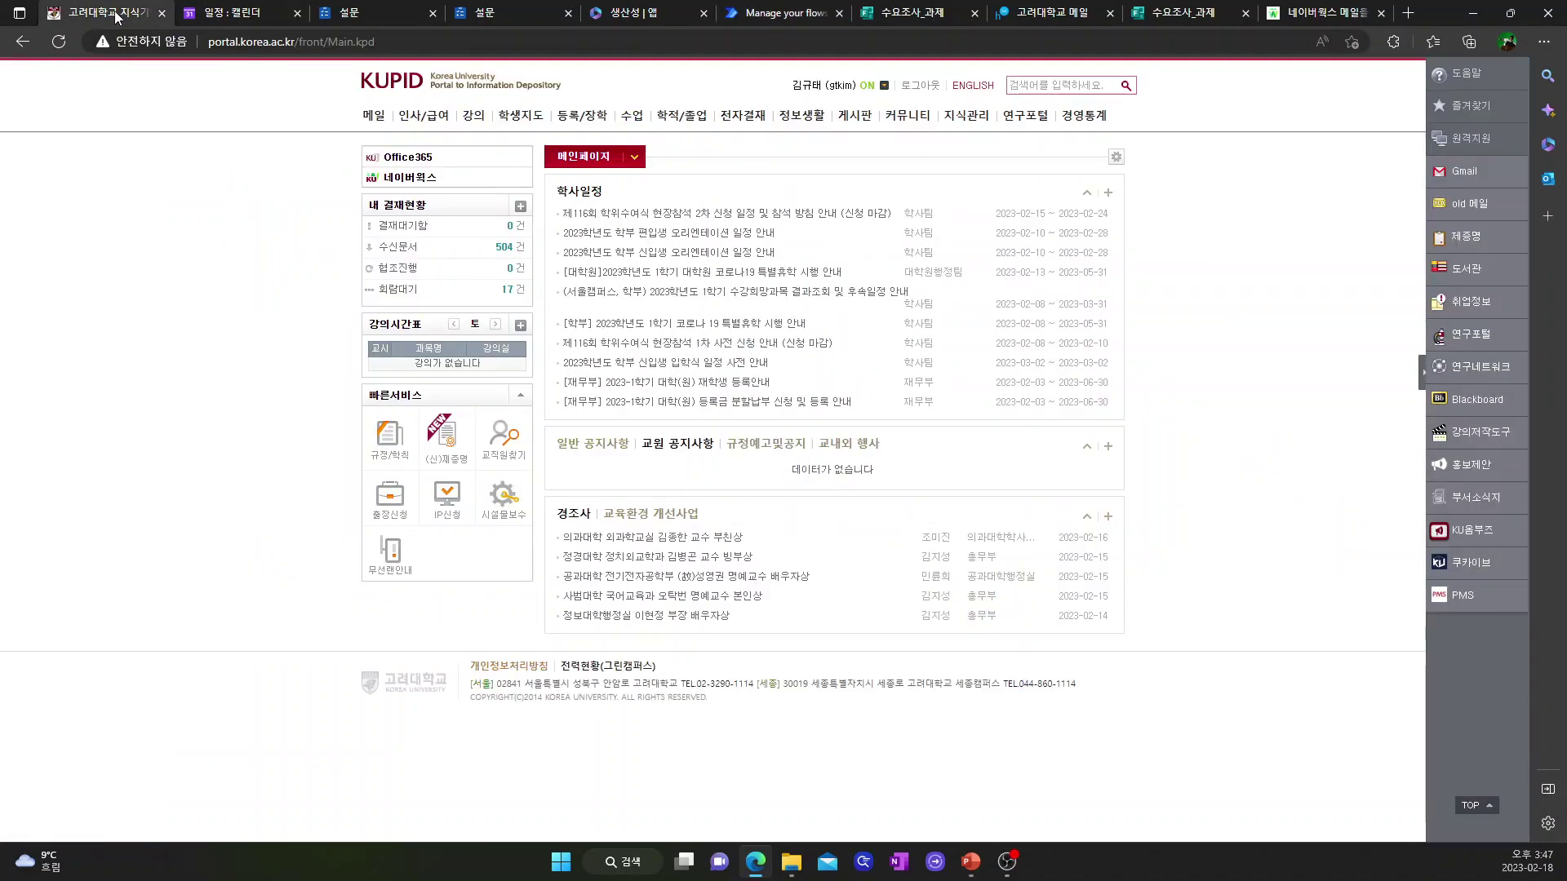
pyautogui.moveTo(374, 115)
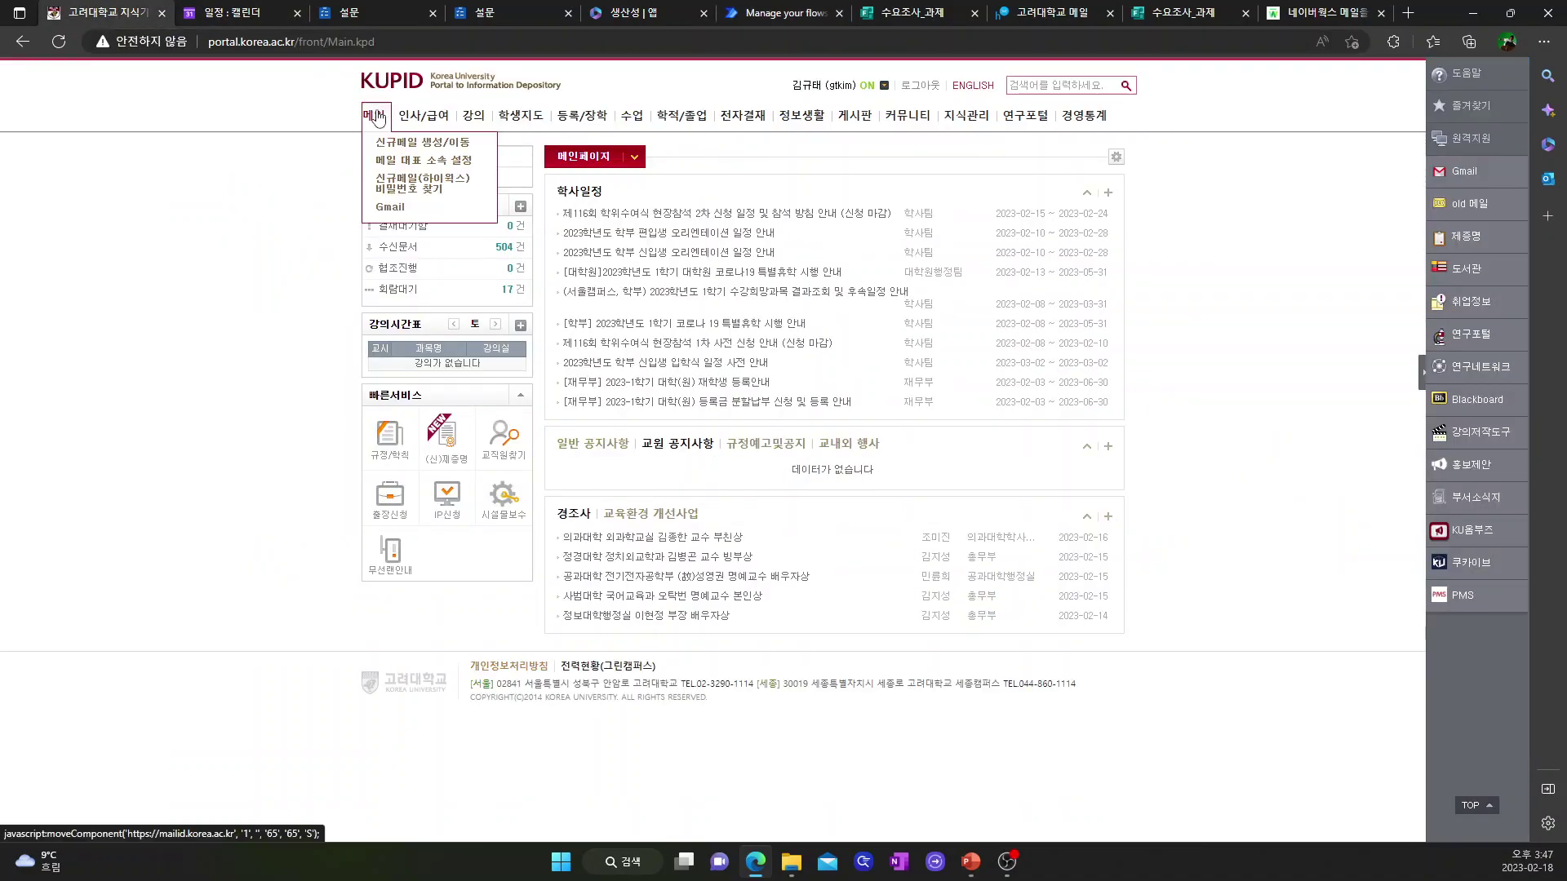
pyautogui.click(376, 116)
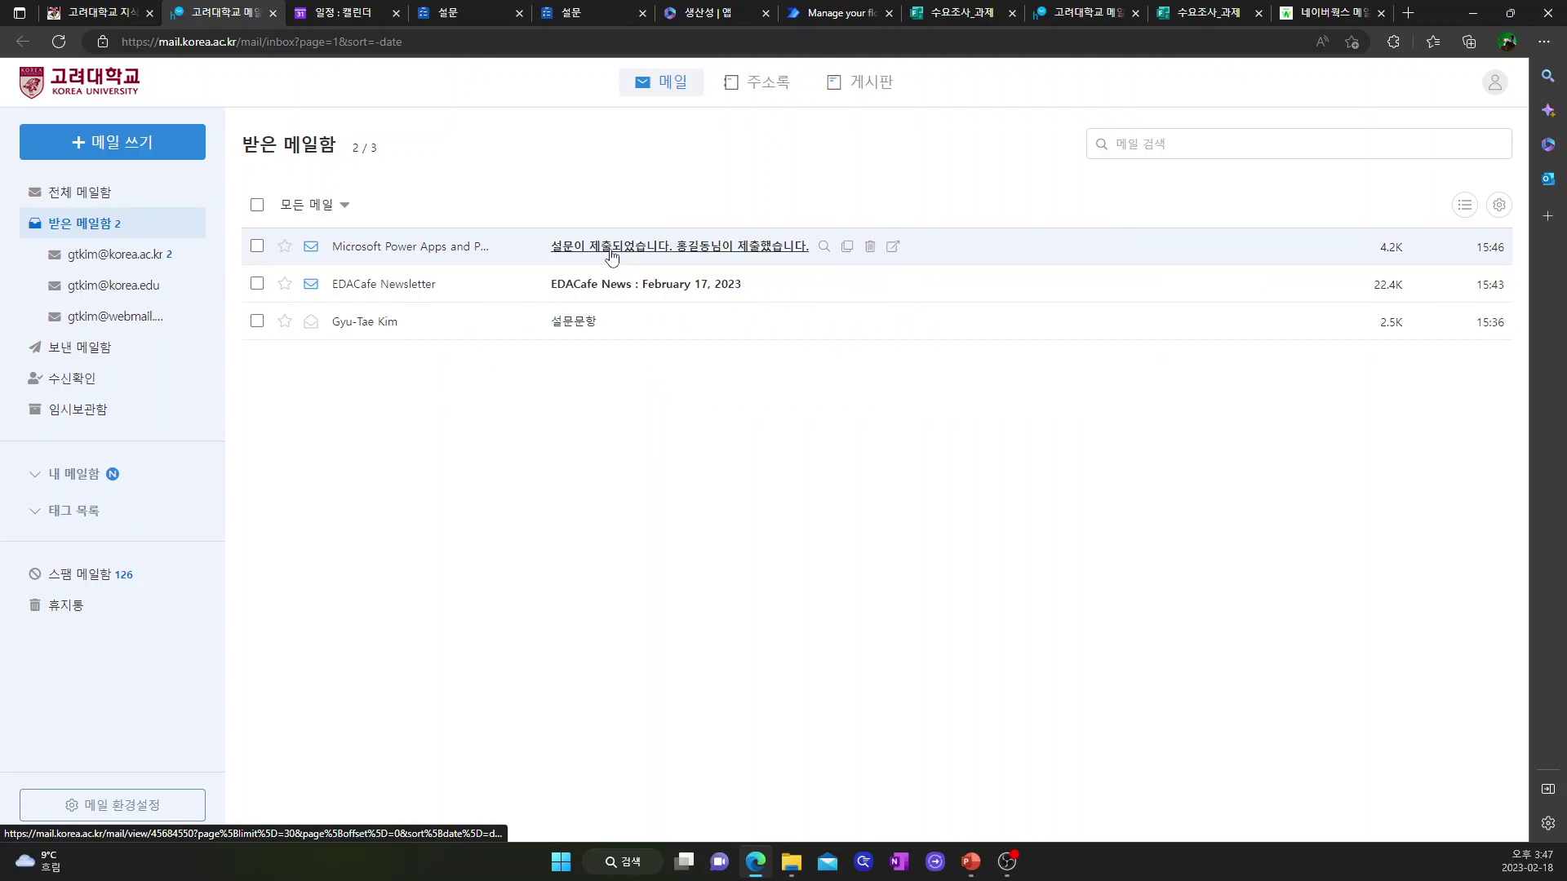
pyautogui.click(744, 256)
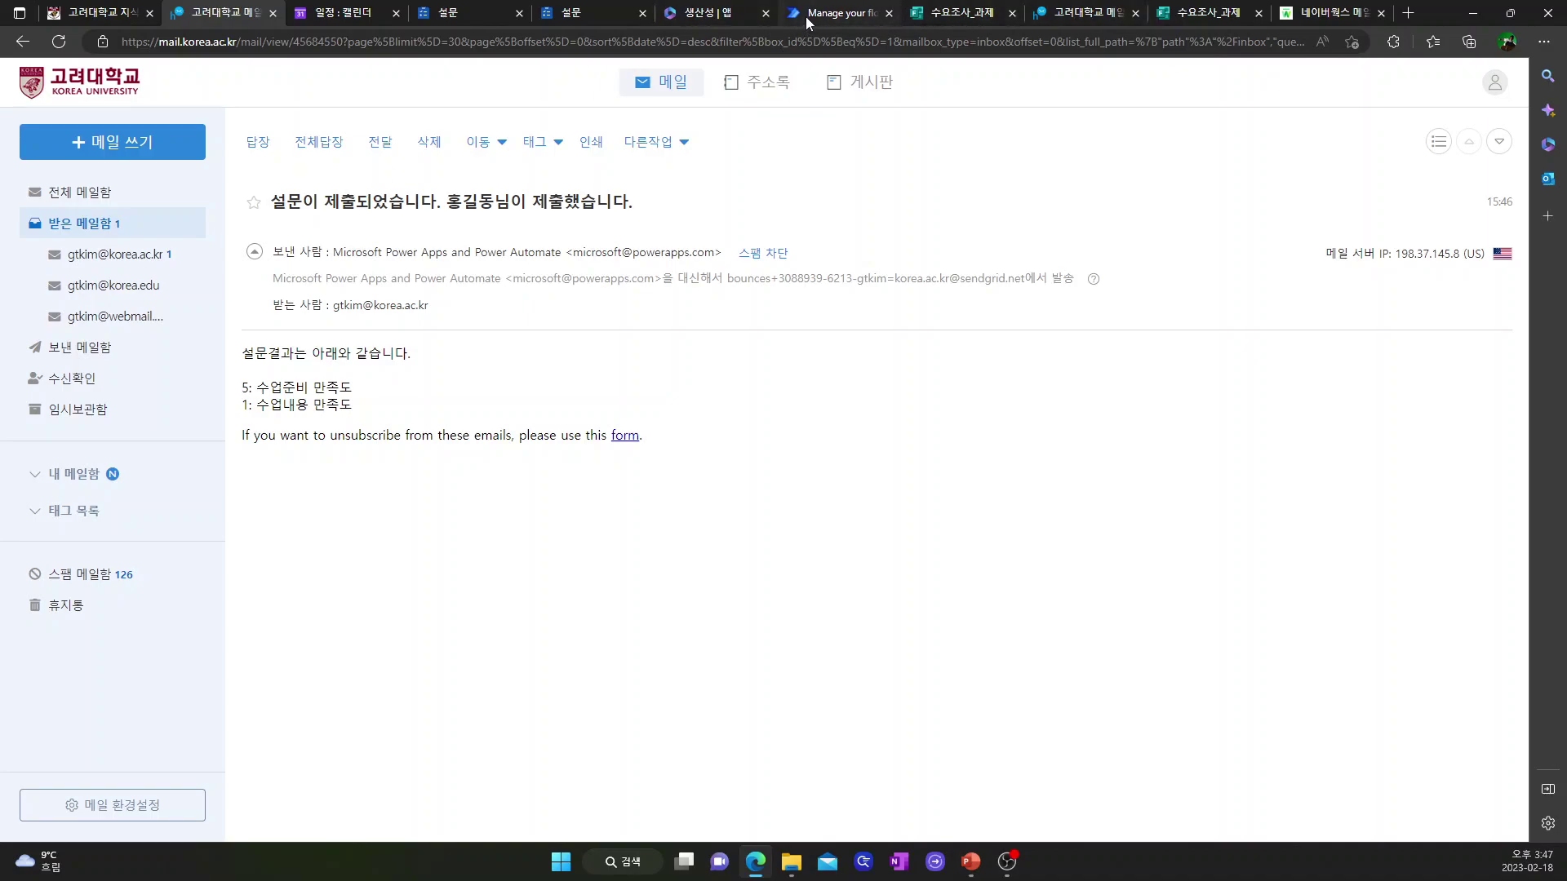
pyautogui.click(732, 17)
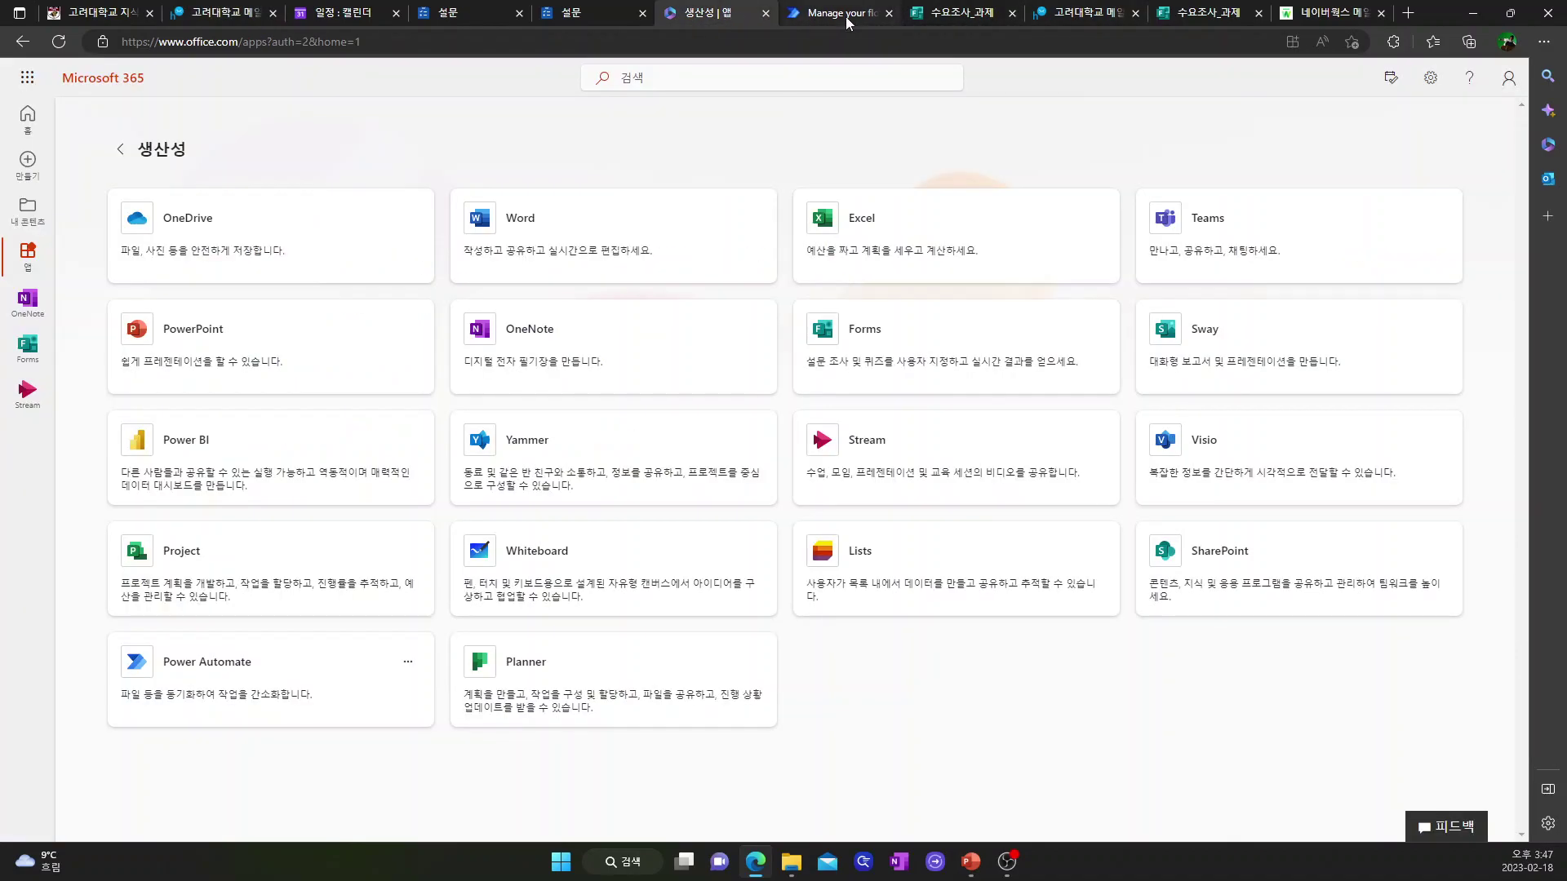
pyautogui.click(845, 16)
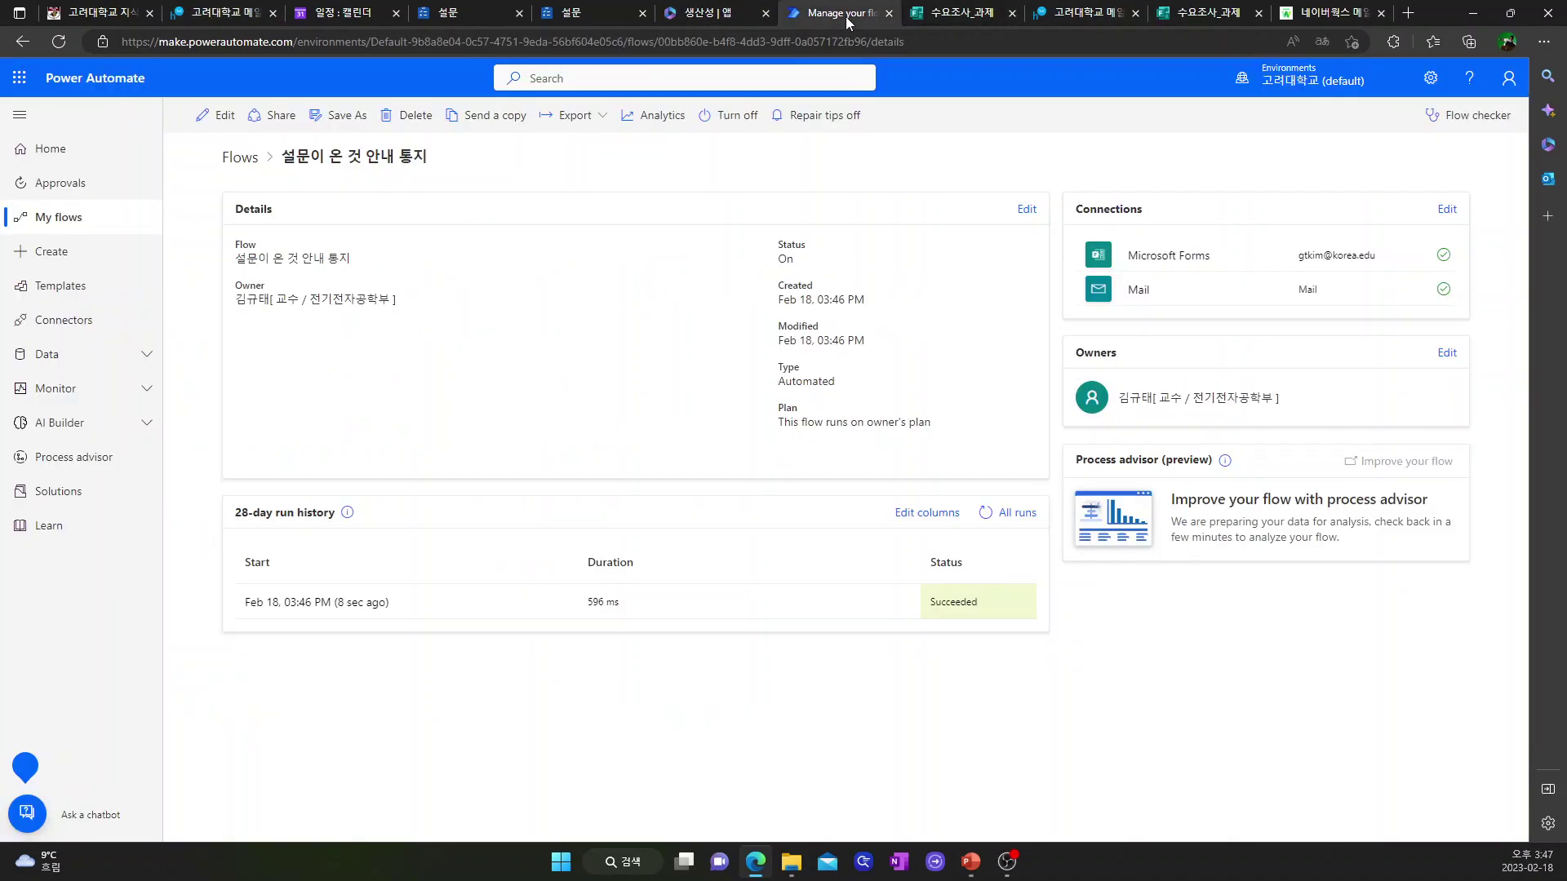
# - Reopen the survey flow in the editor and start a fourth step after the email notification
pyautogui.click(226, 117)
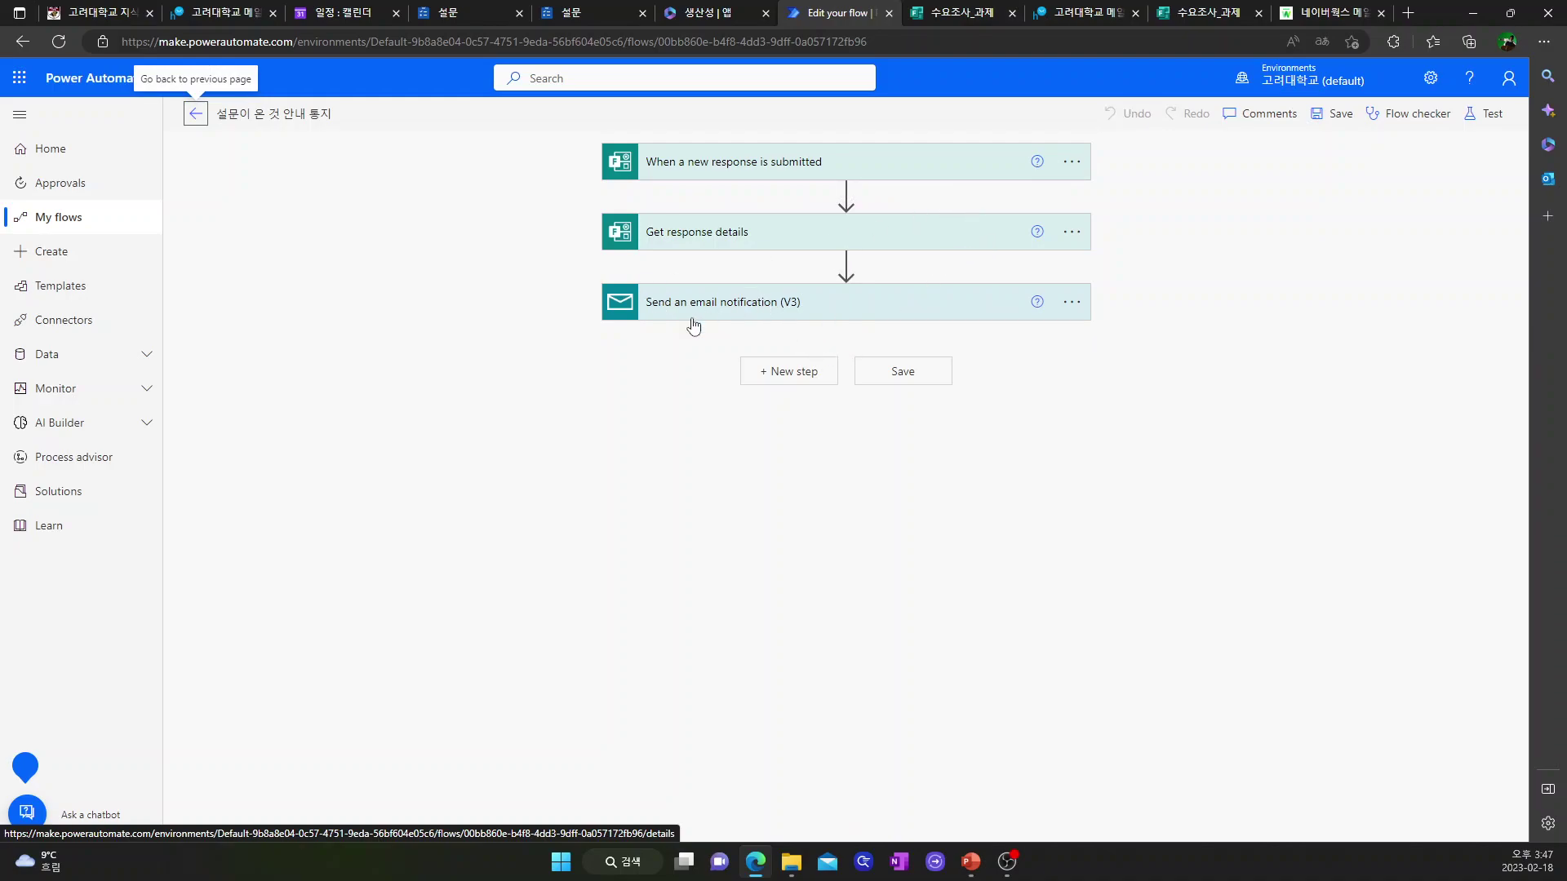
pyautogui.click(795, 374)
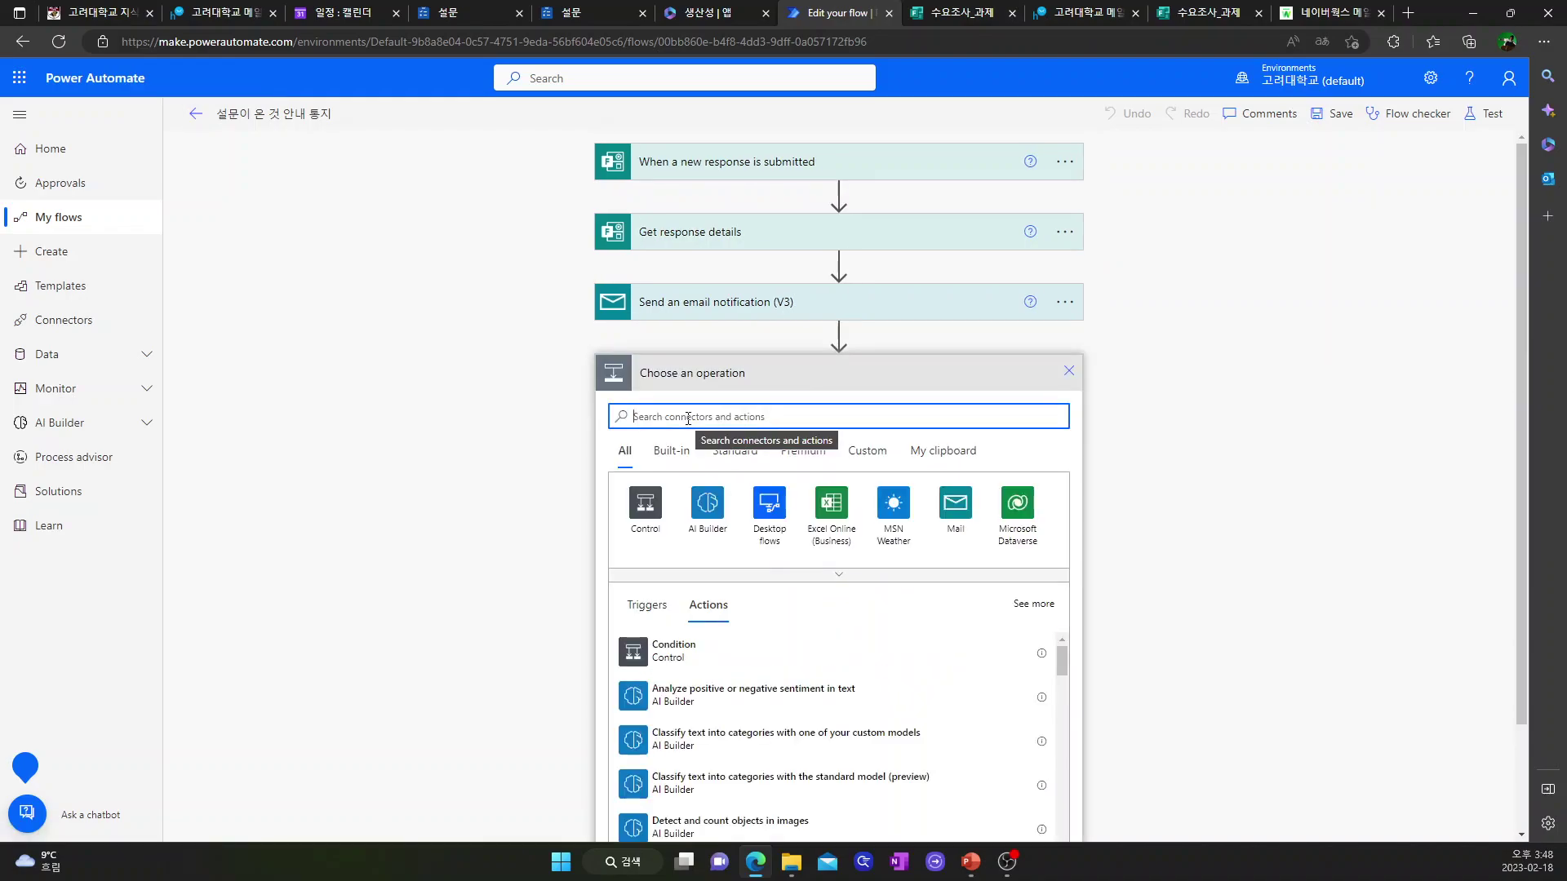
# - Add an SMTP Send Email (V3) action and open its failing SMTP connection settings
pyautogui.write('smtp')
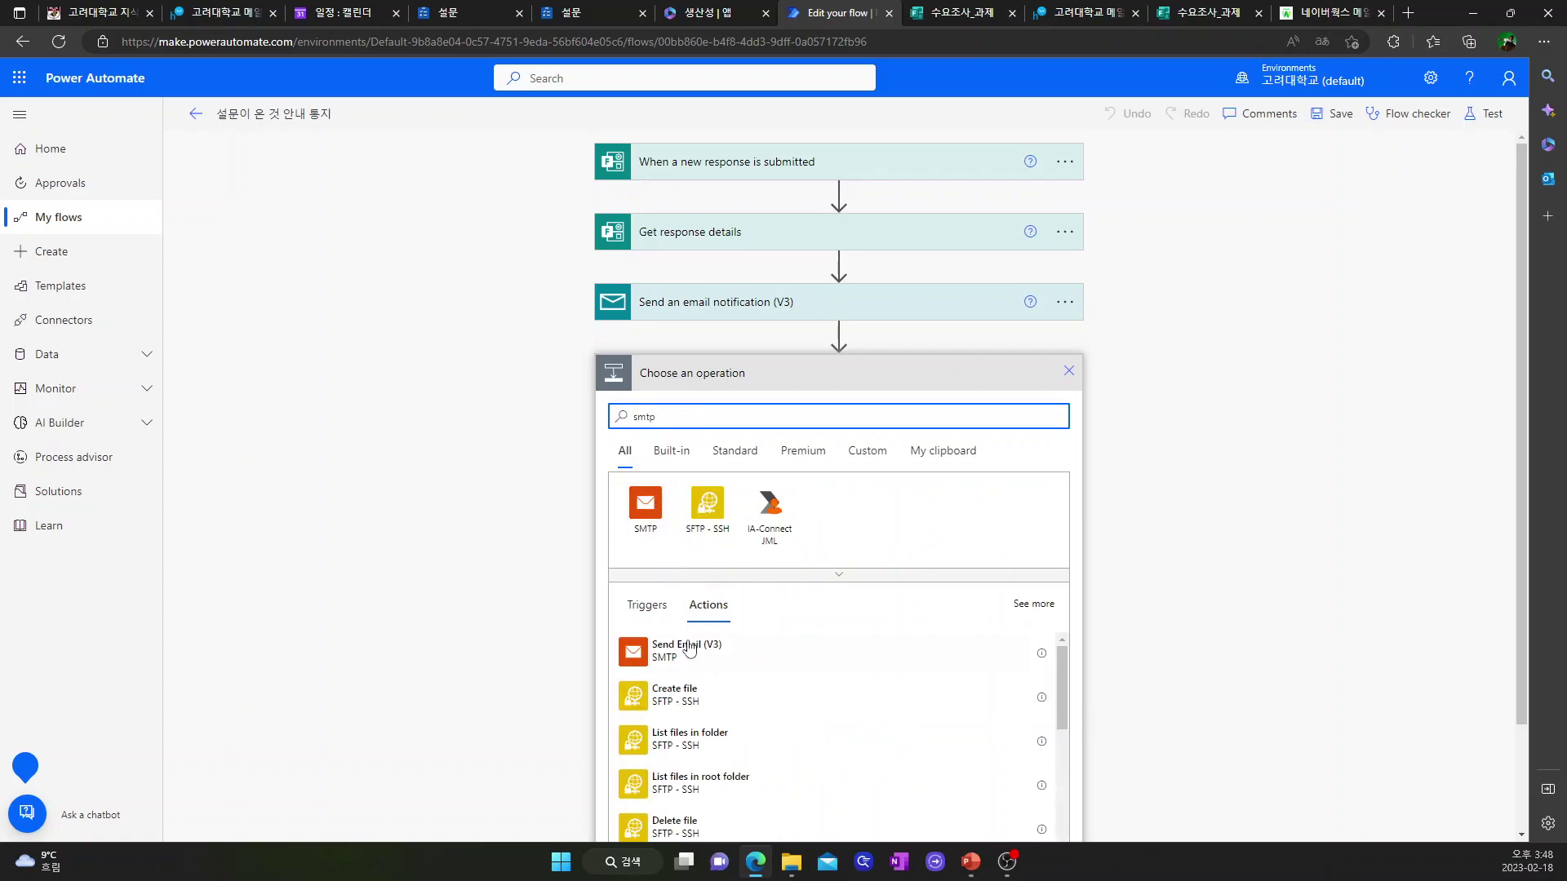
pyautogui.click(684, 656)
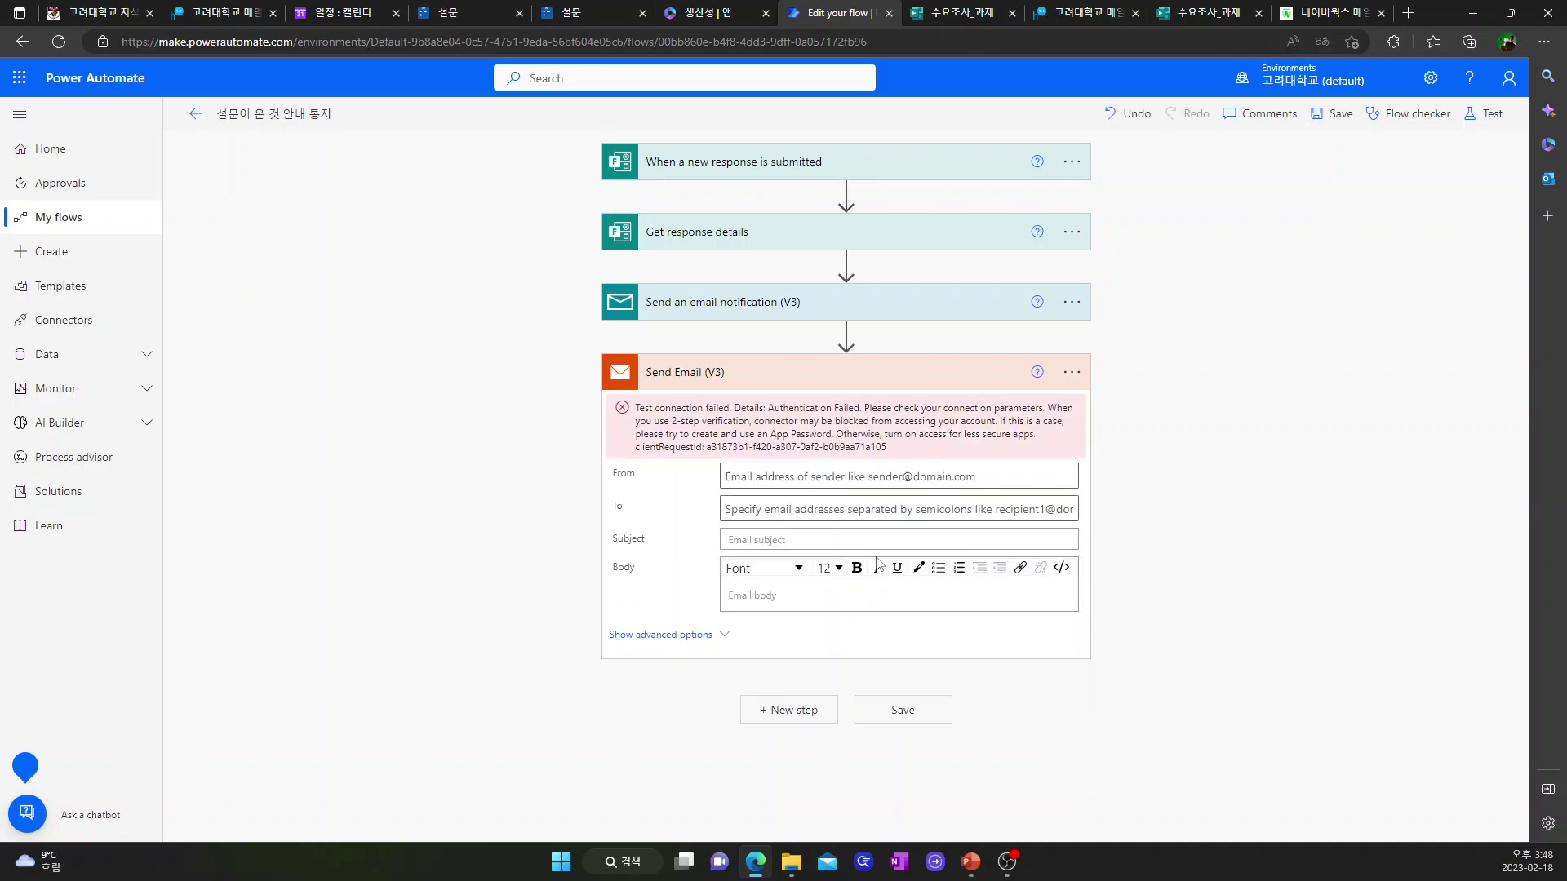
pyautogui.click(1071, 372)
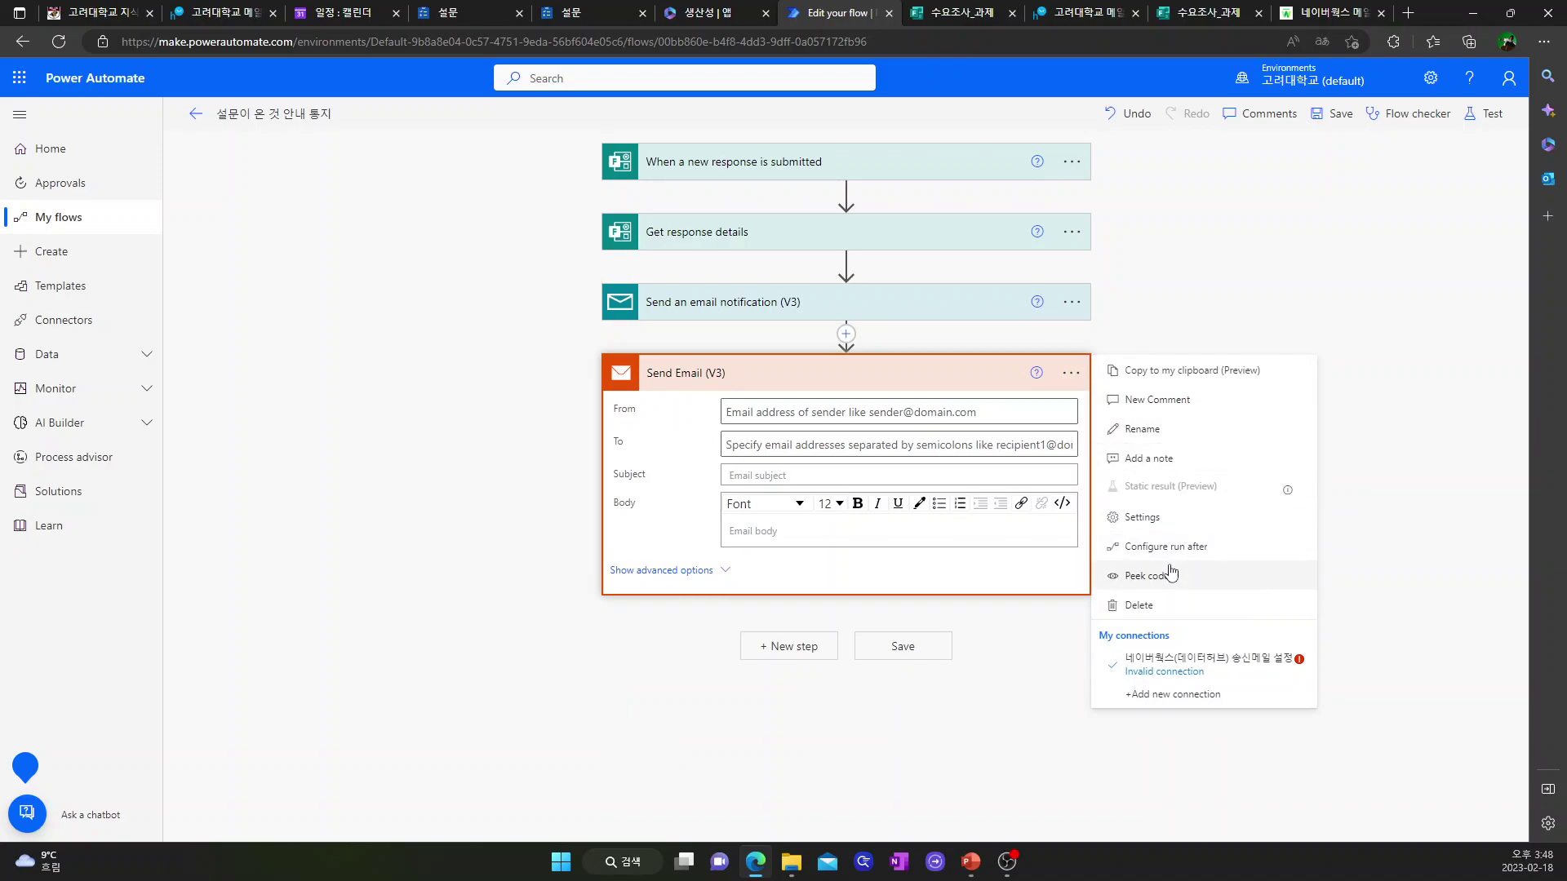
pyautogui.click(1164, 665)
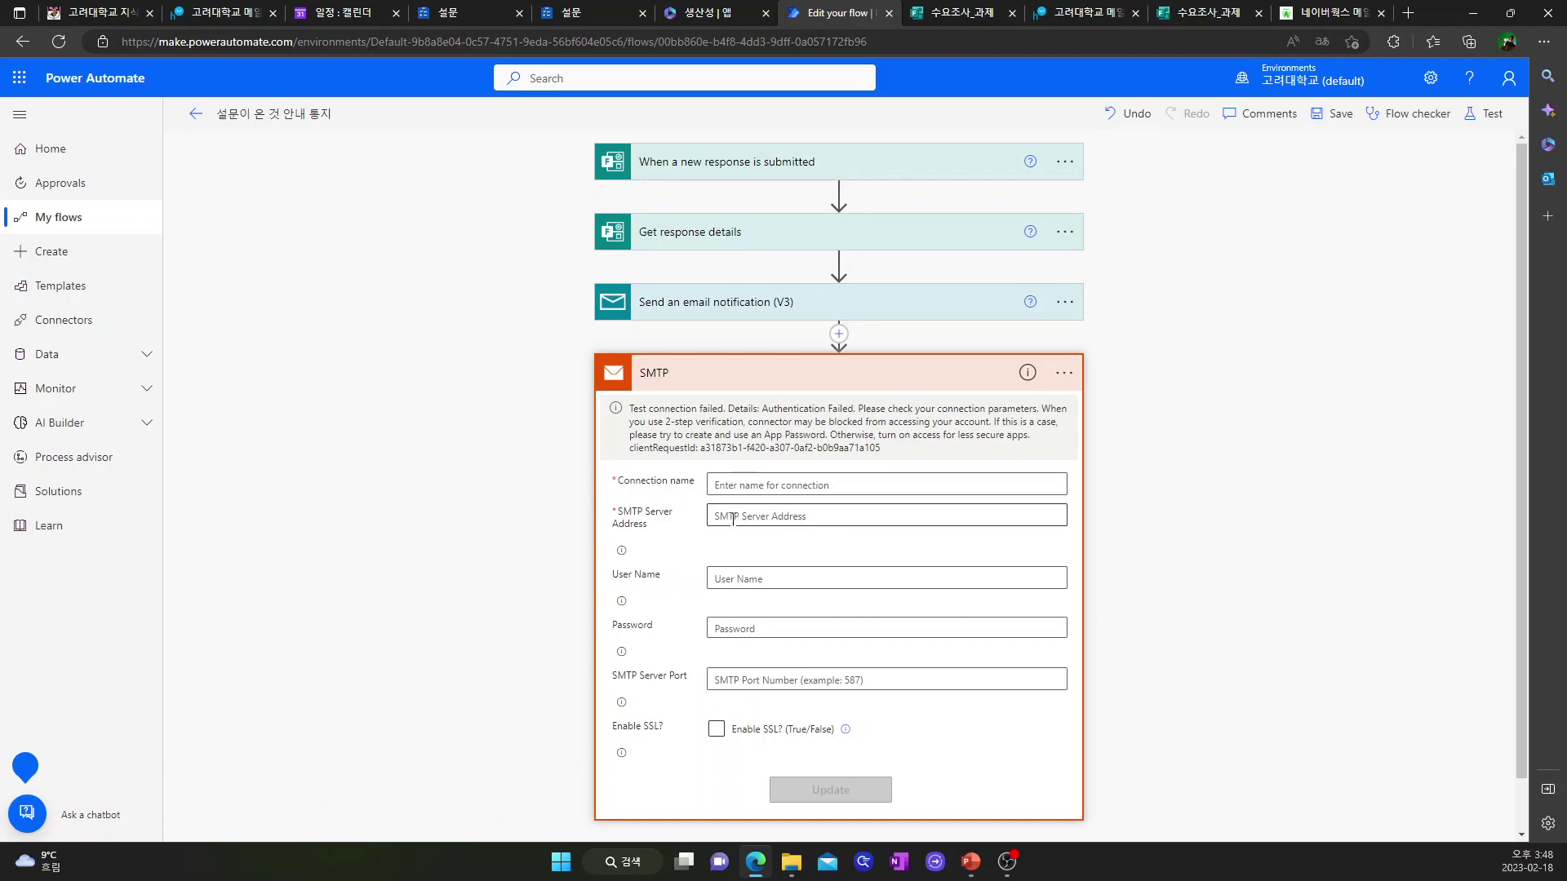
pyautogui.click(1307, 15)
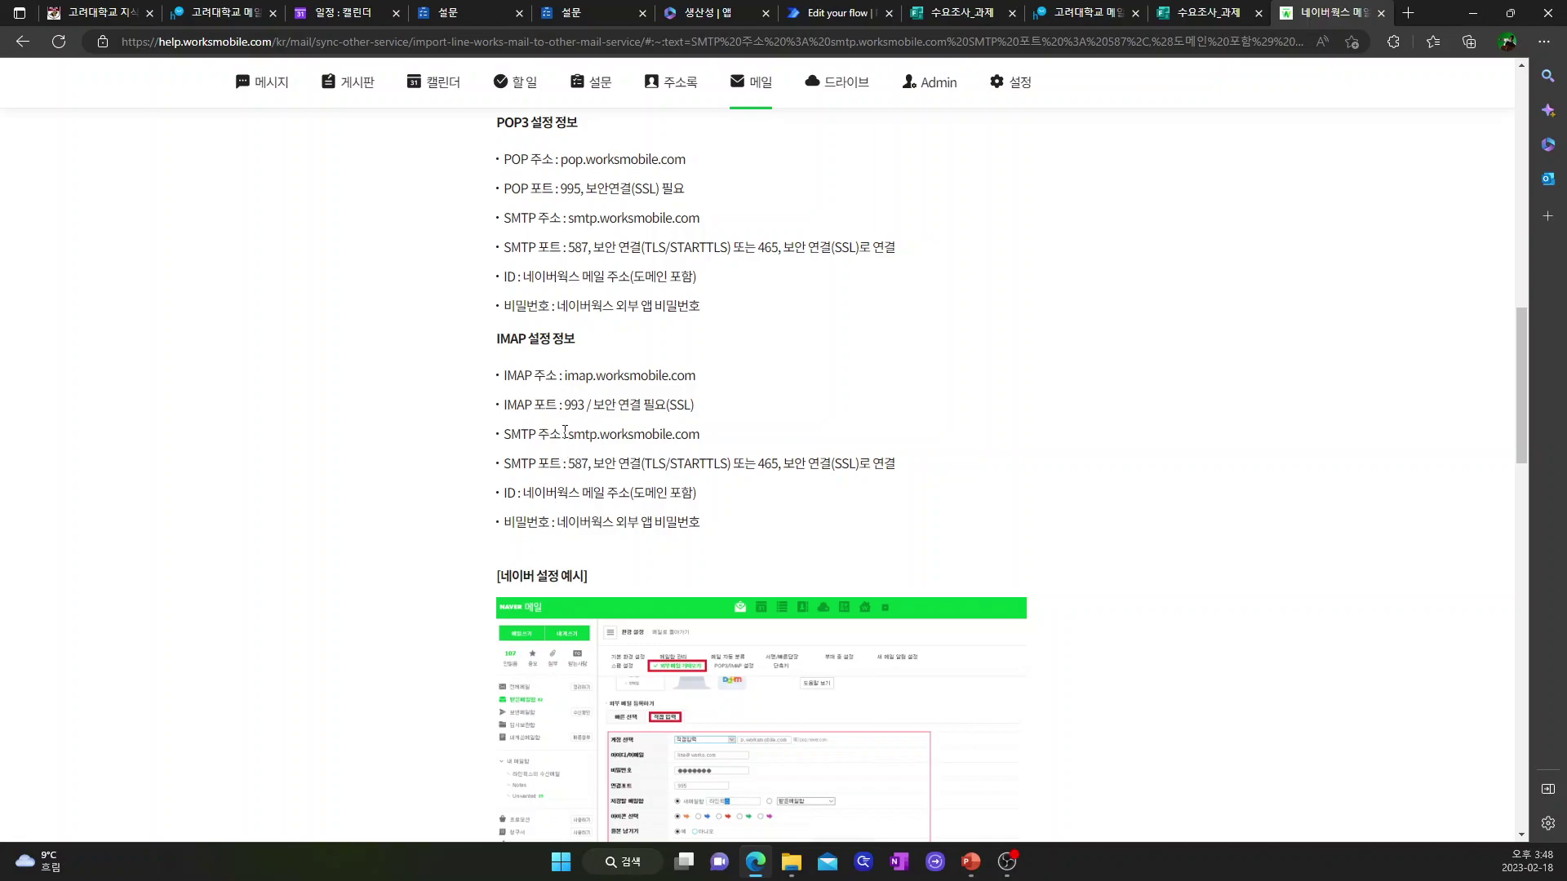
# - Copy smtp.worksmobile.com from the help page into the SMTP Server Address field
pyautogui.moveTo(569, 434); pyautogui.dragTo(706, 443)
pyautogui.hotkey('ctrl', 'c')
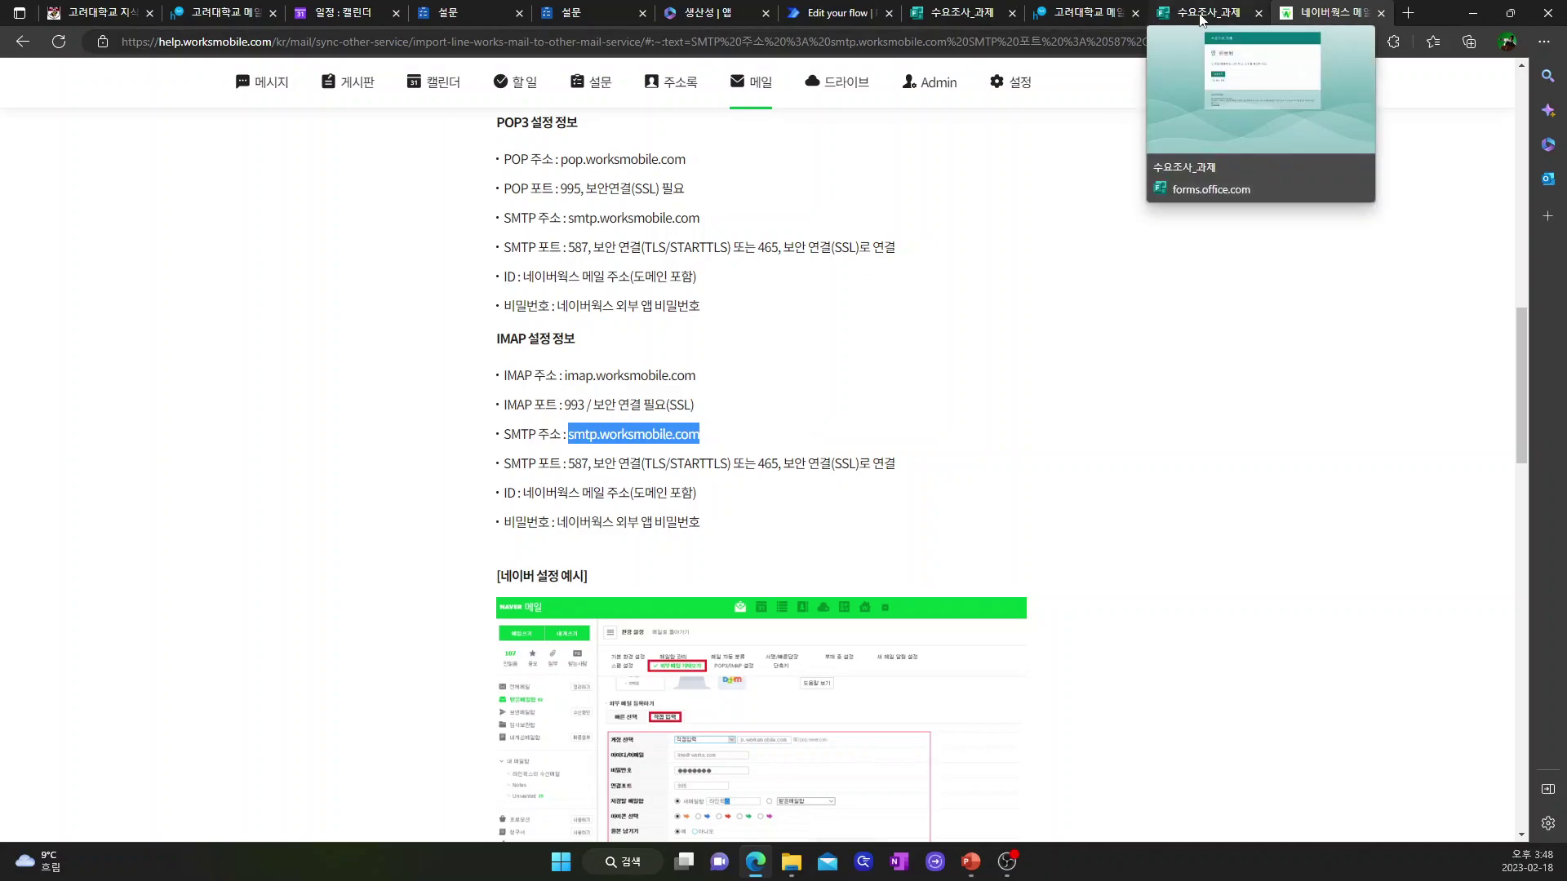
pyautogui.click(844, 13)
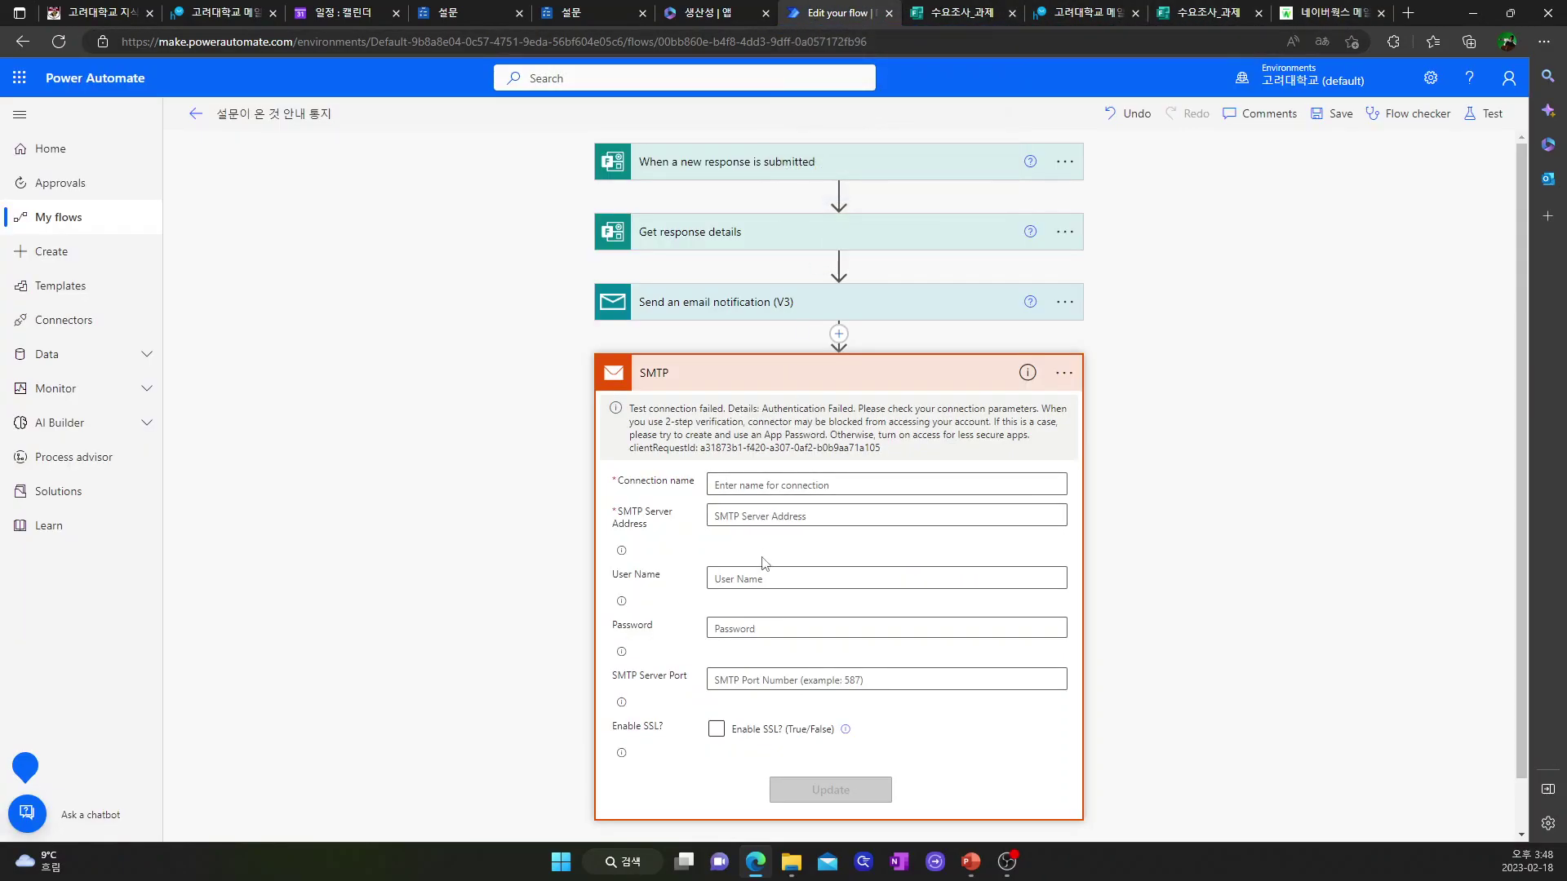
pyautogui.click(751, 518)
pyautogui.hotkey('ctrl', 'v')
# - Enter the account e-mail as the SMTP user name, checking the help page's settings again
pyautogui.click(750, 582)
pyautogui.click(1330, 15)
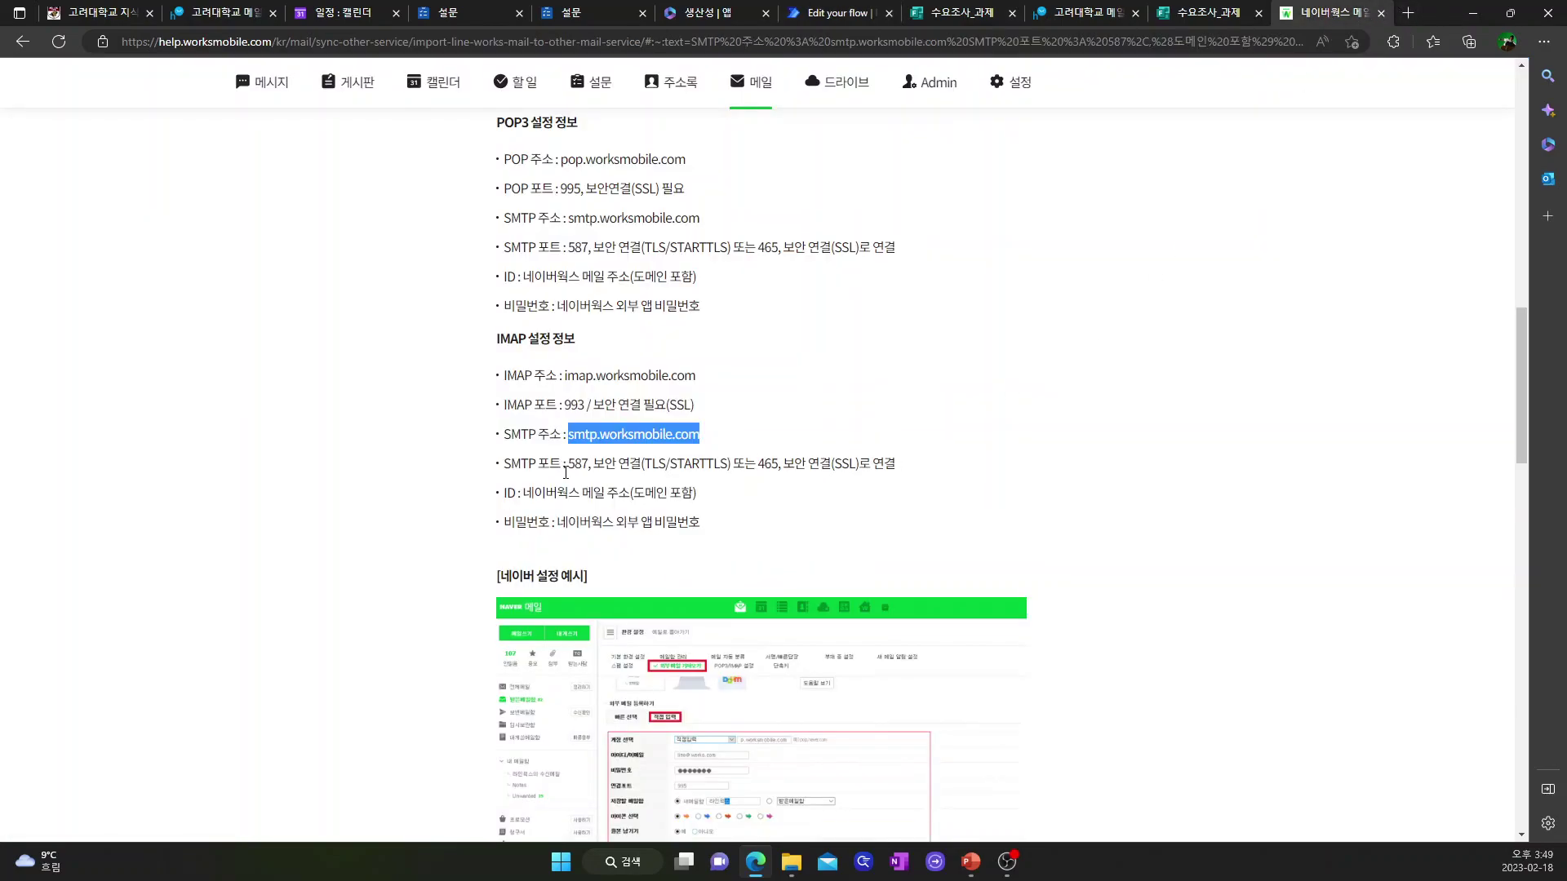
pyautogui.click(841, 13)
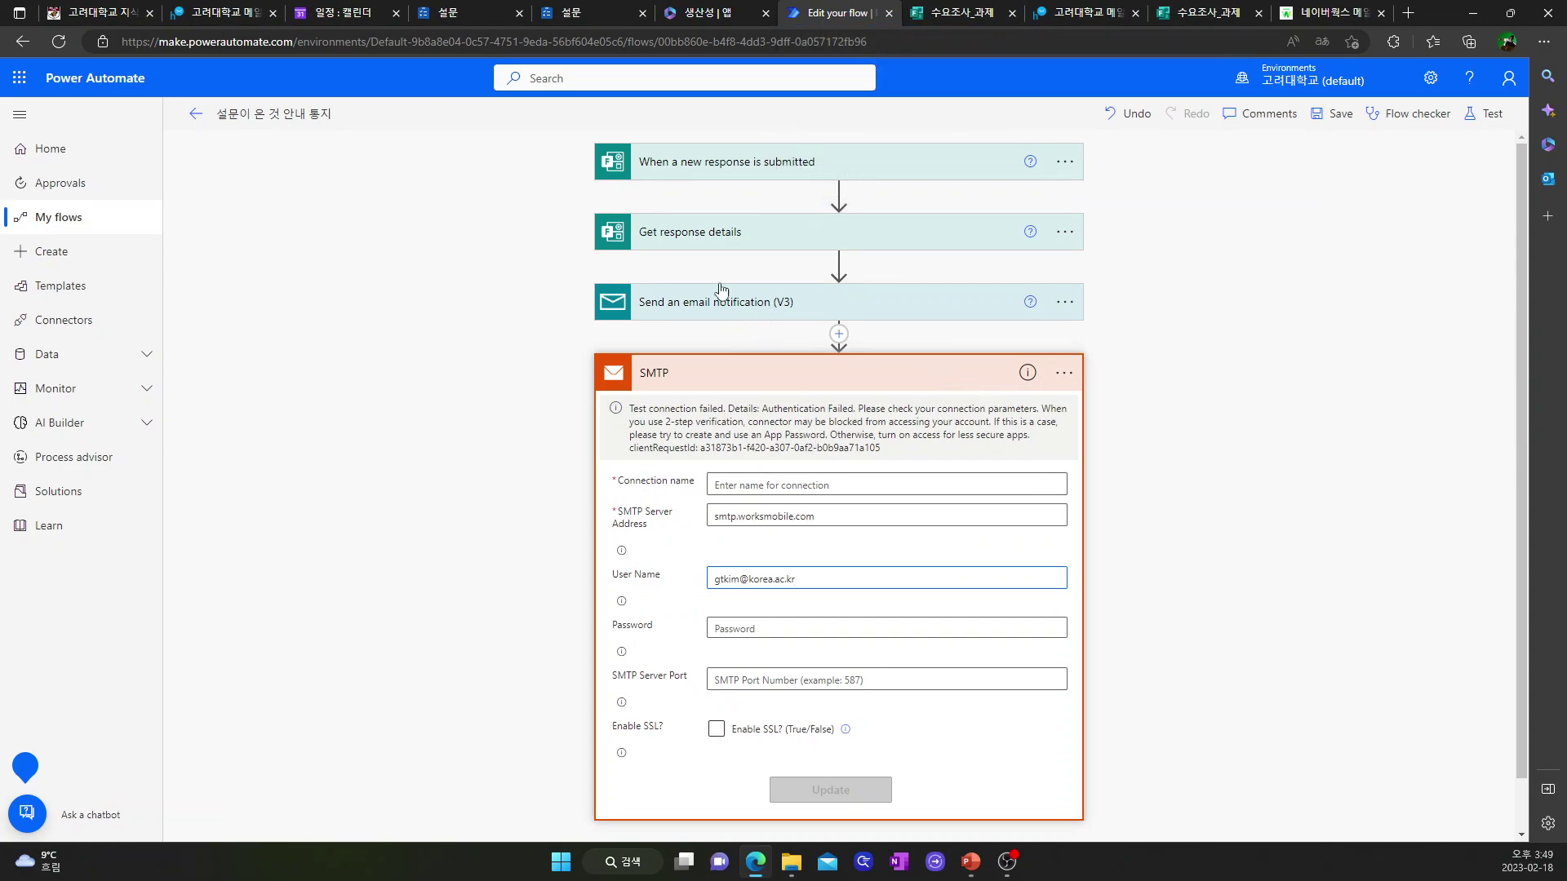
pyautogui.click(221, 13)
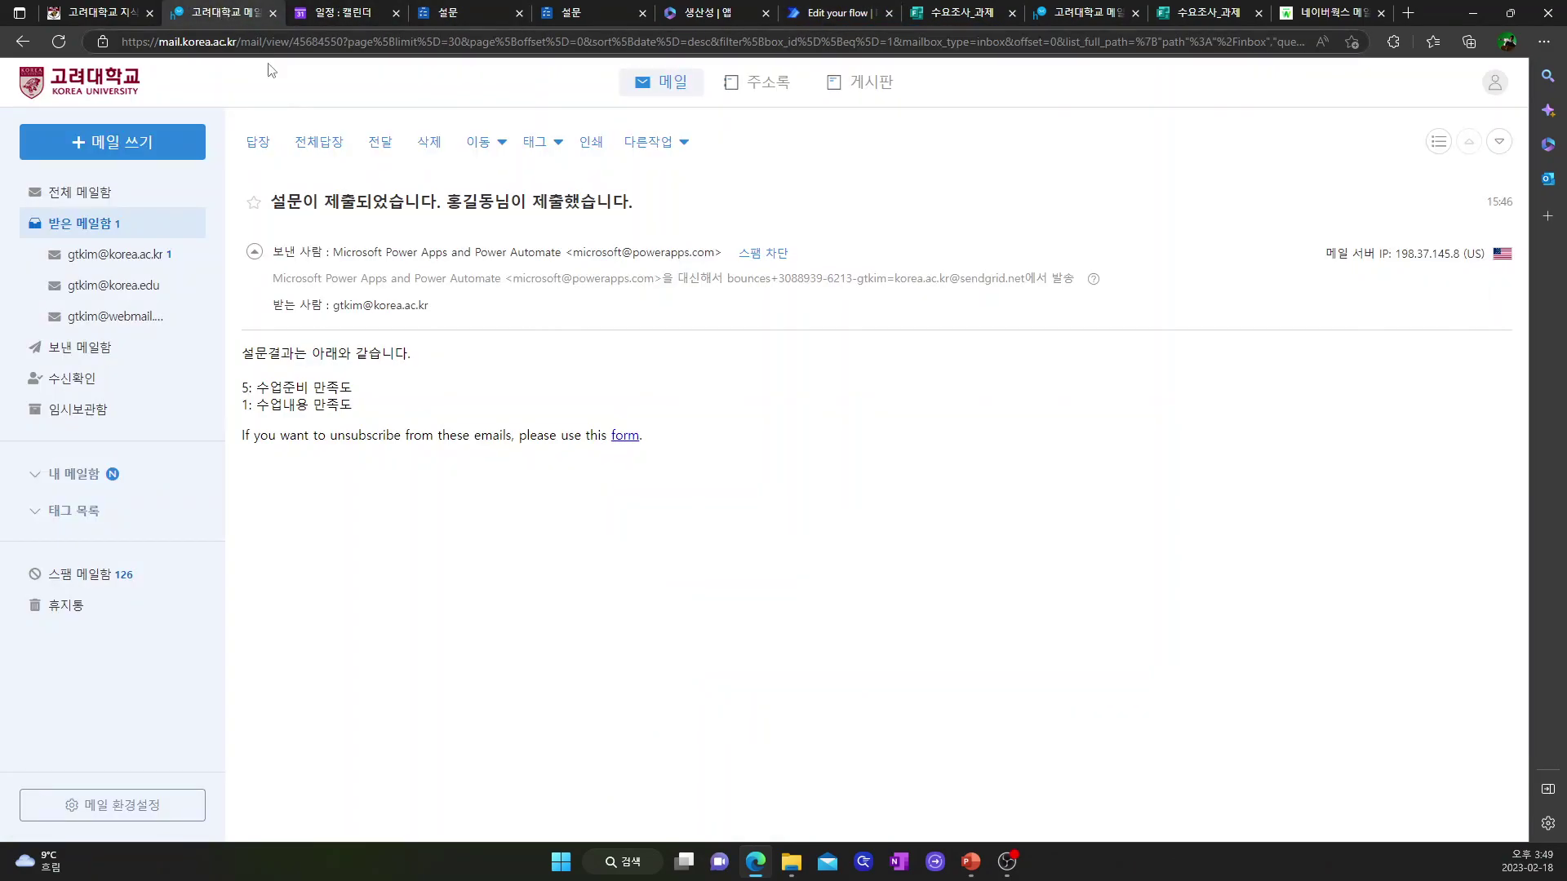
# - Show the PowerPoint slide summarizing the Forms trigger, Get response details and Send Email (V3) steps
pyautogui.click(115, 255)
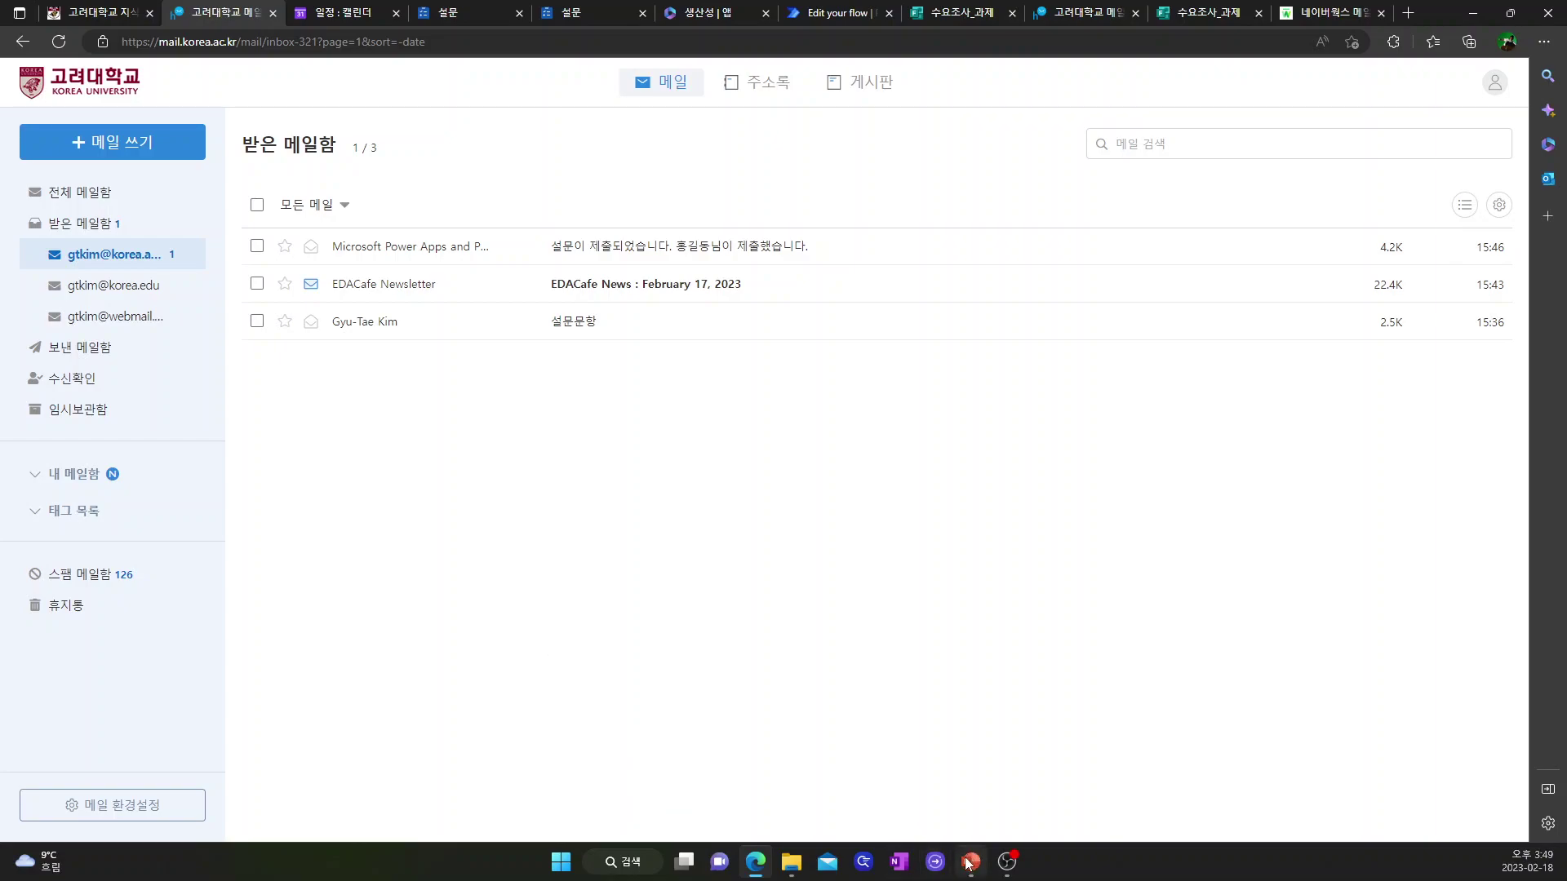
pyautogui.click(968, 759)
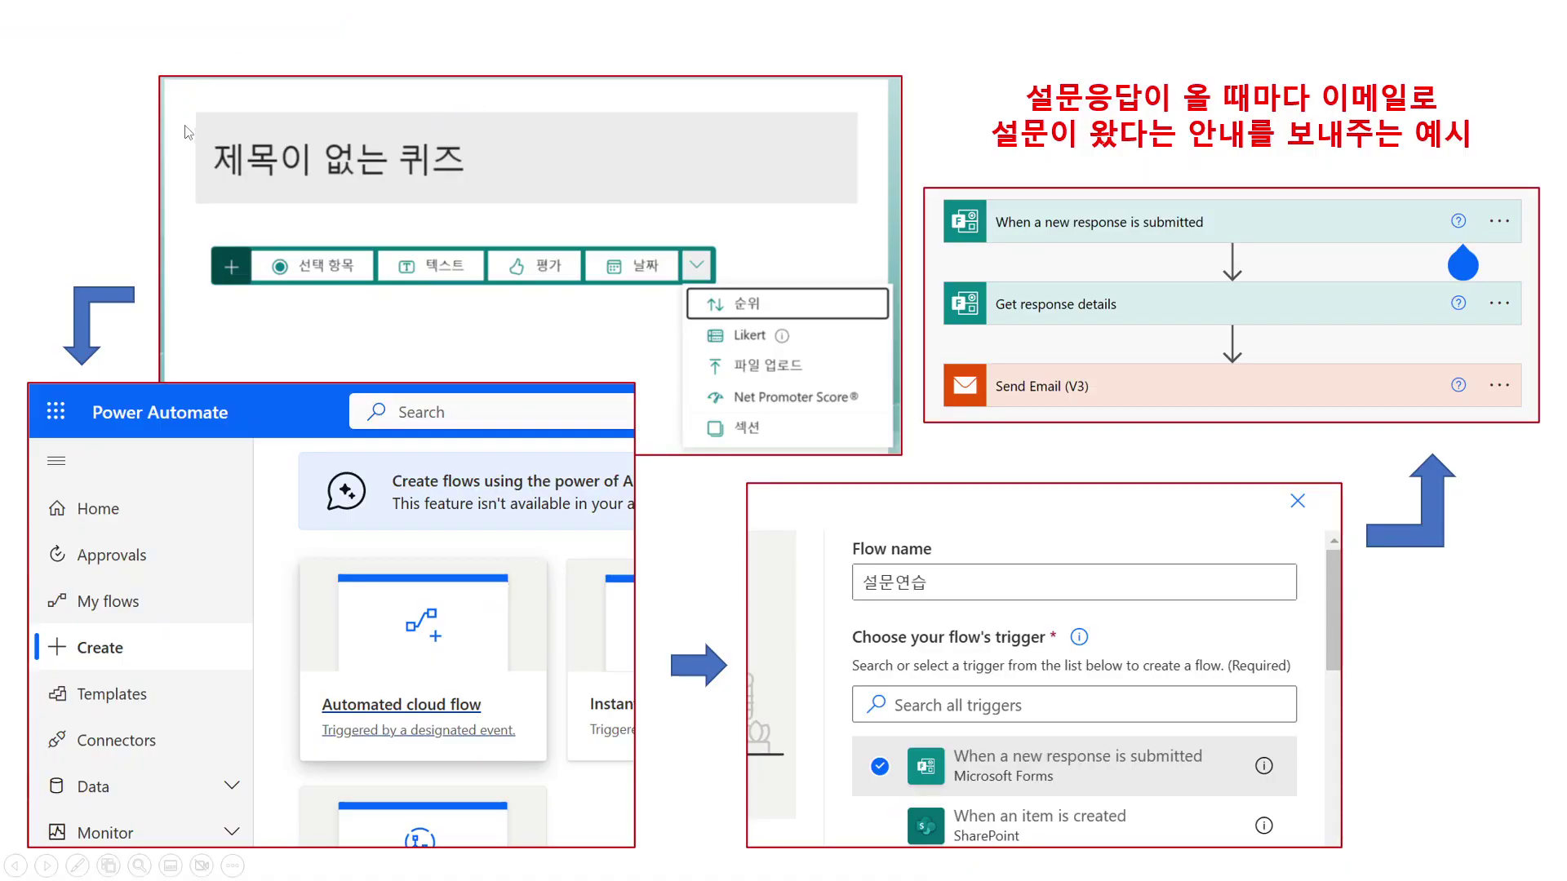
pyautogui.press('Left')
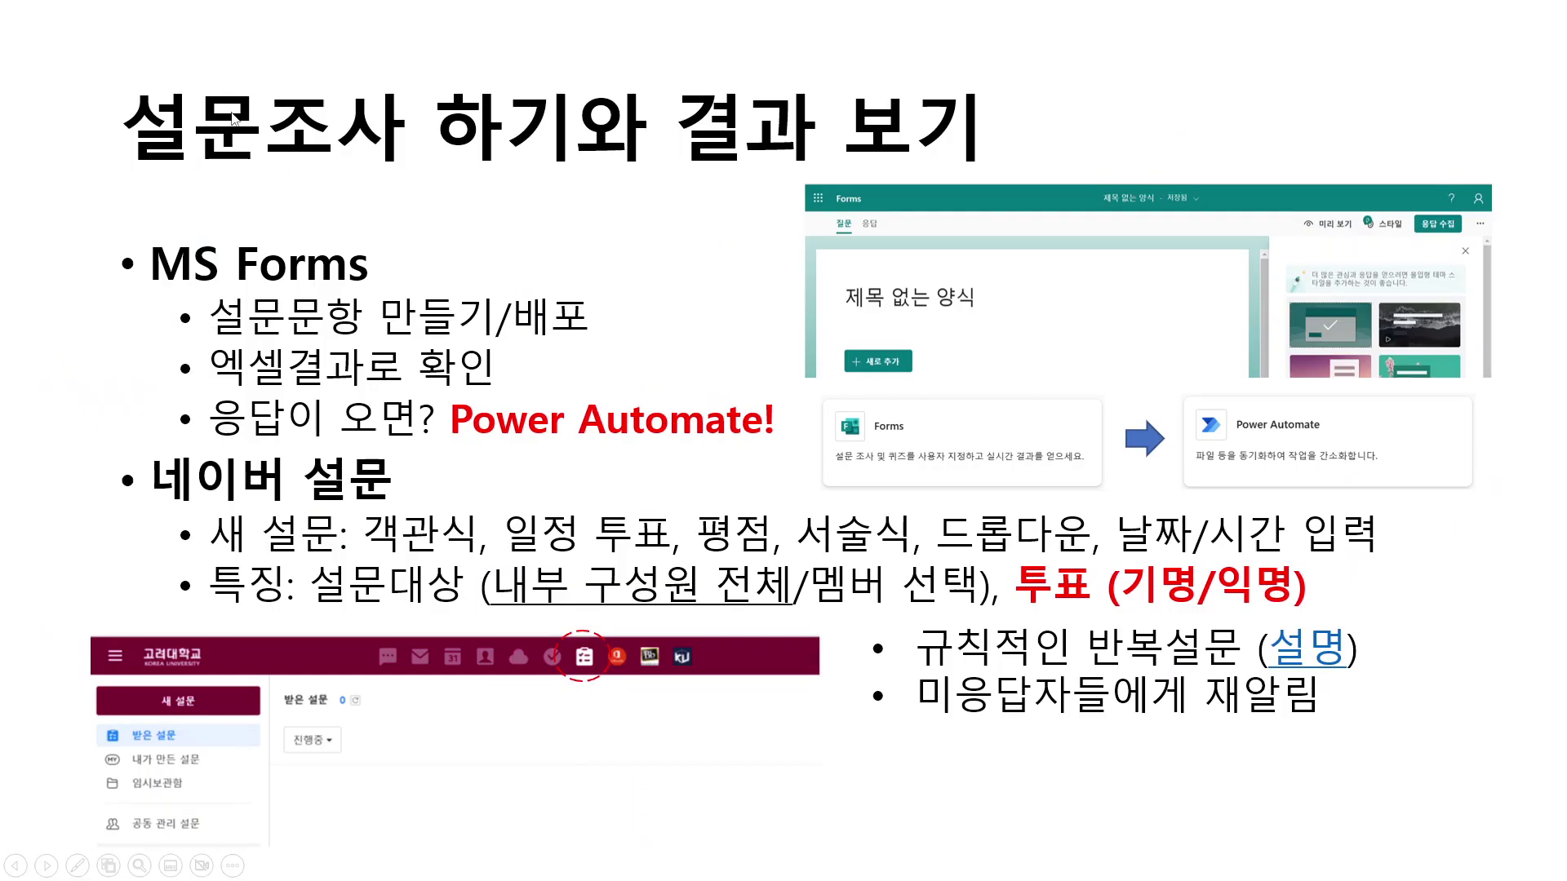